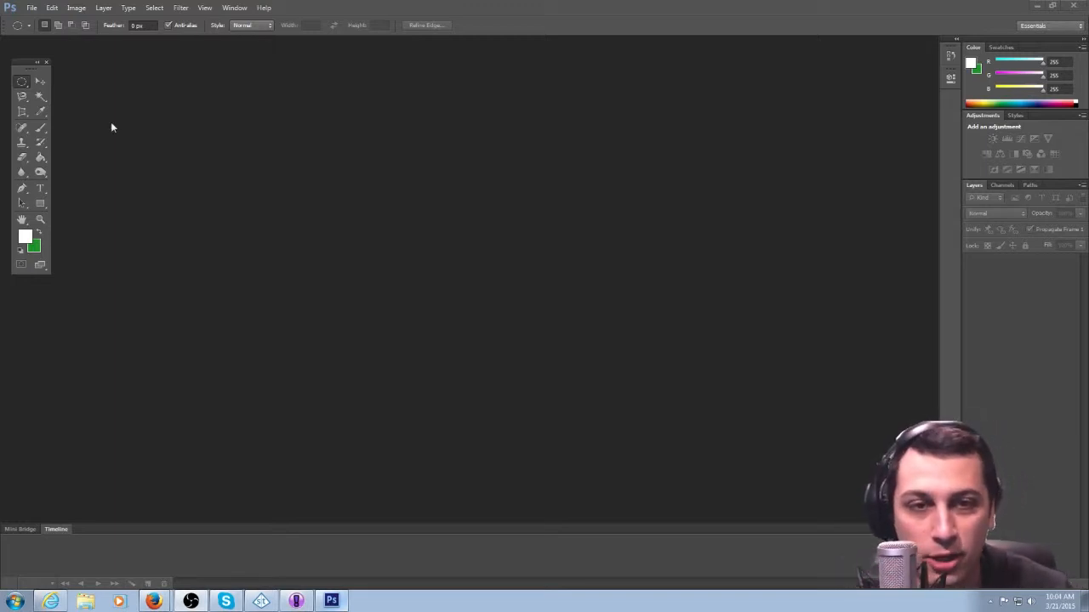
# Create a new document 1280 pixels wide and 720 pixels high.
pyautogui.click(32, 8)
pyautogui.click(39, 17)
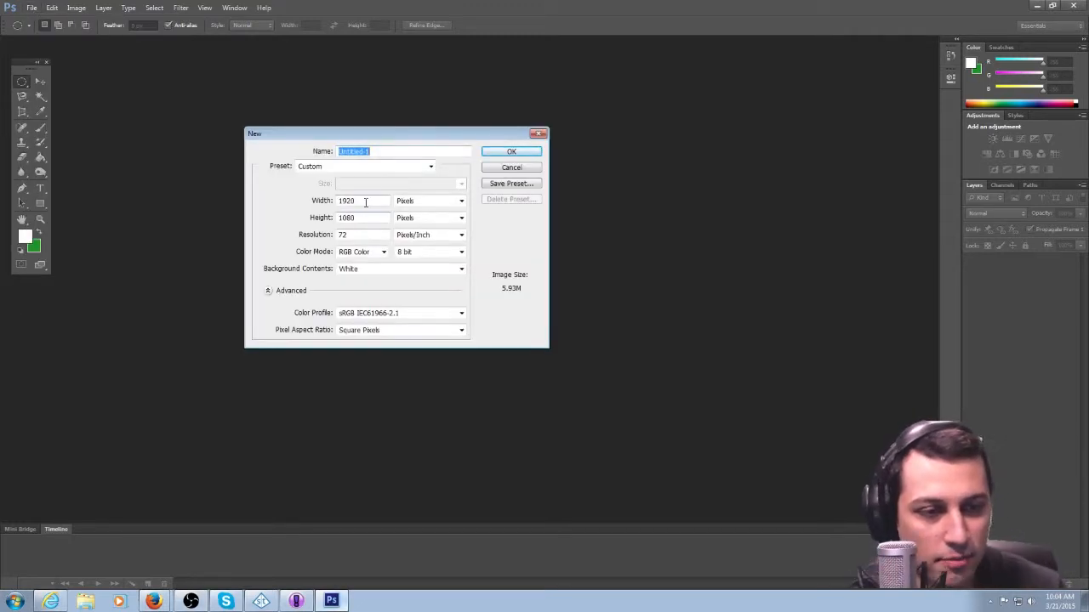
pyautogui.moveTo(366, 201); pyautogui.dragTo(327, 204)
pyautogui.write('1')
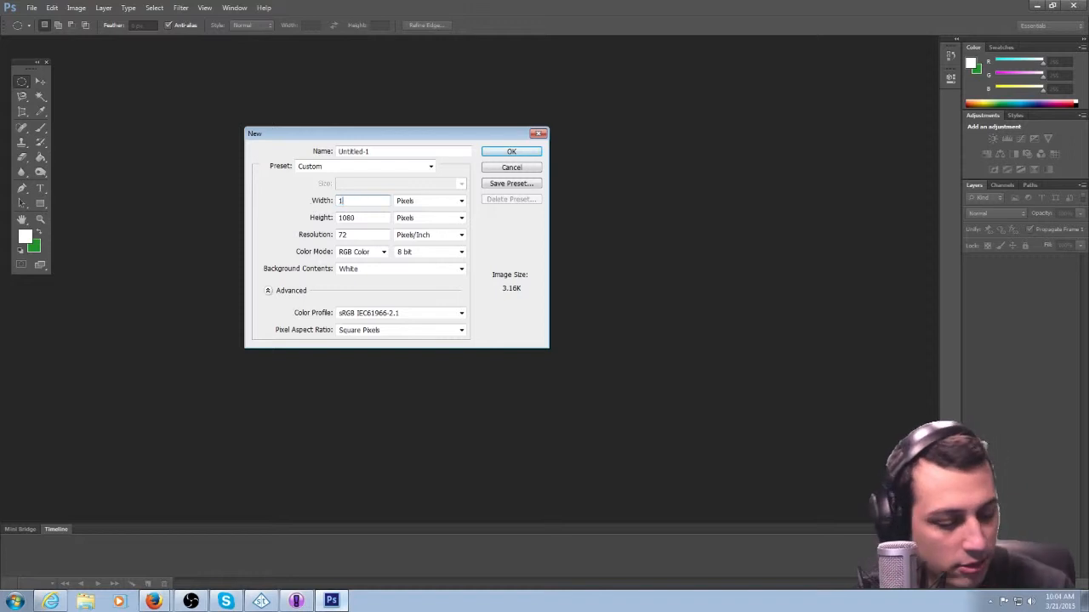
pyautogui.moveTo(358, 217); pyautogui.dragTo(258, 235)
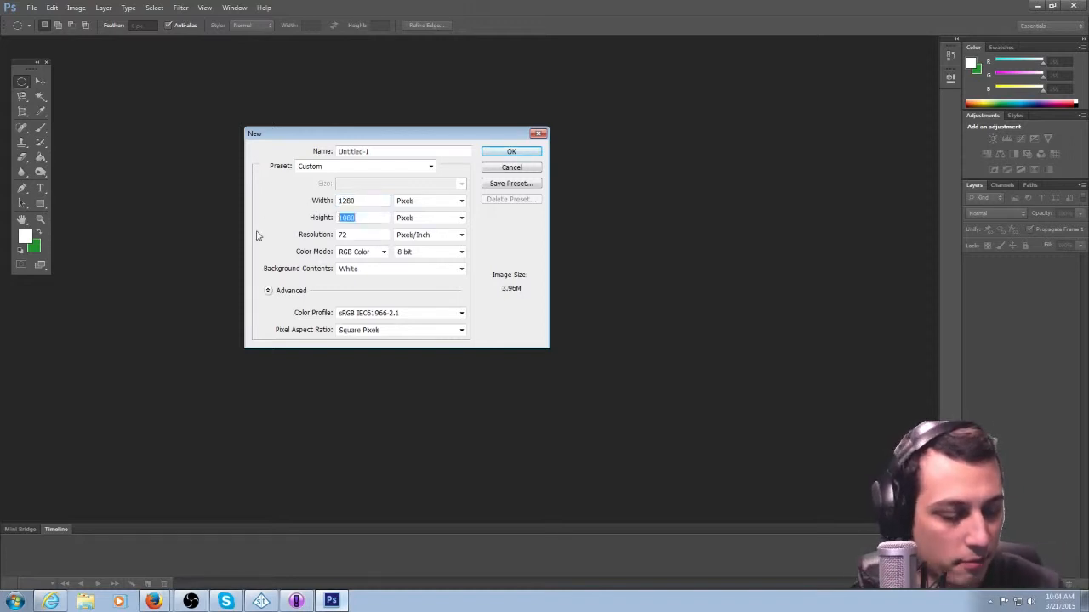
pyautogui.write('720')
pyautogui.press('Return')
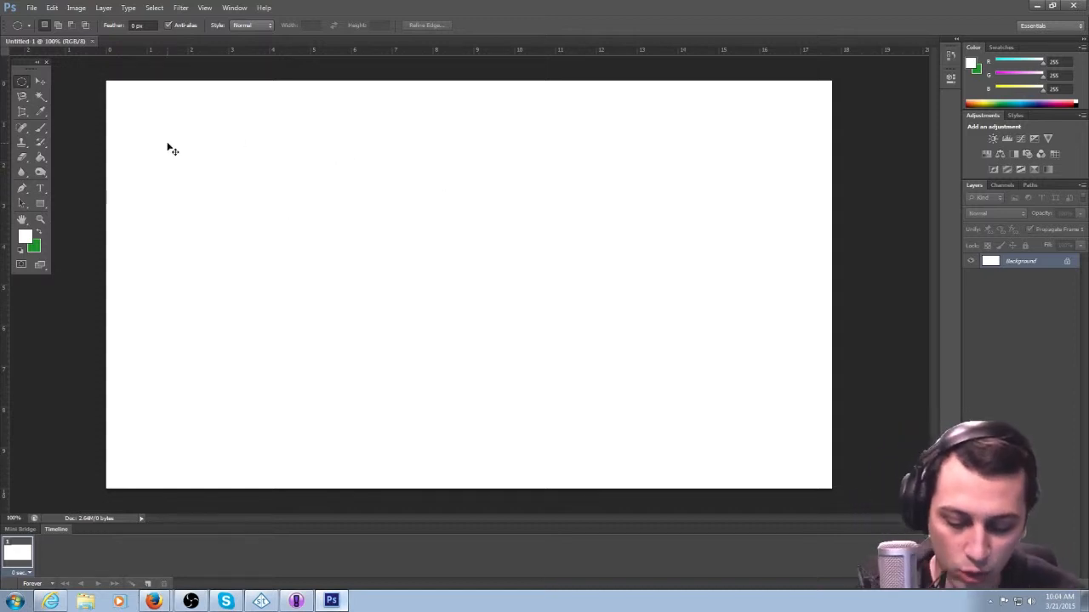
# Show the rulers and add a horizontal and a vertical guide crossing near the middle of the canvas.
pyautogui.hotkey('ctrl', 'r')
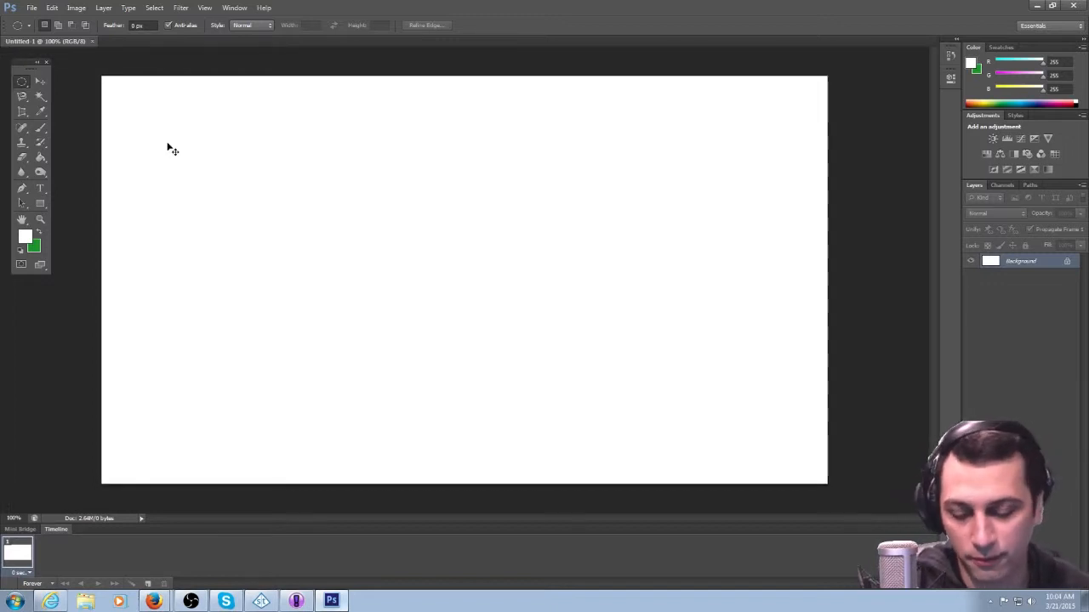
pyautogui.hotkey('ctrl', 'r')
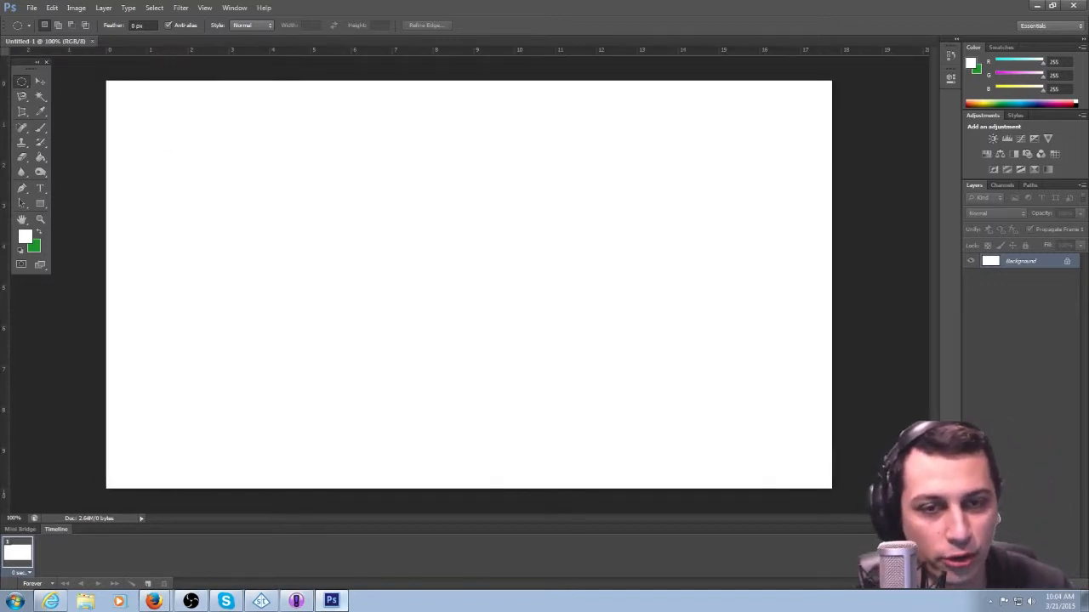
pyautogui.doubleClick(504, 50)
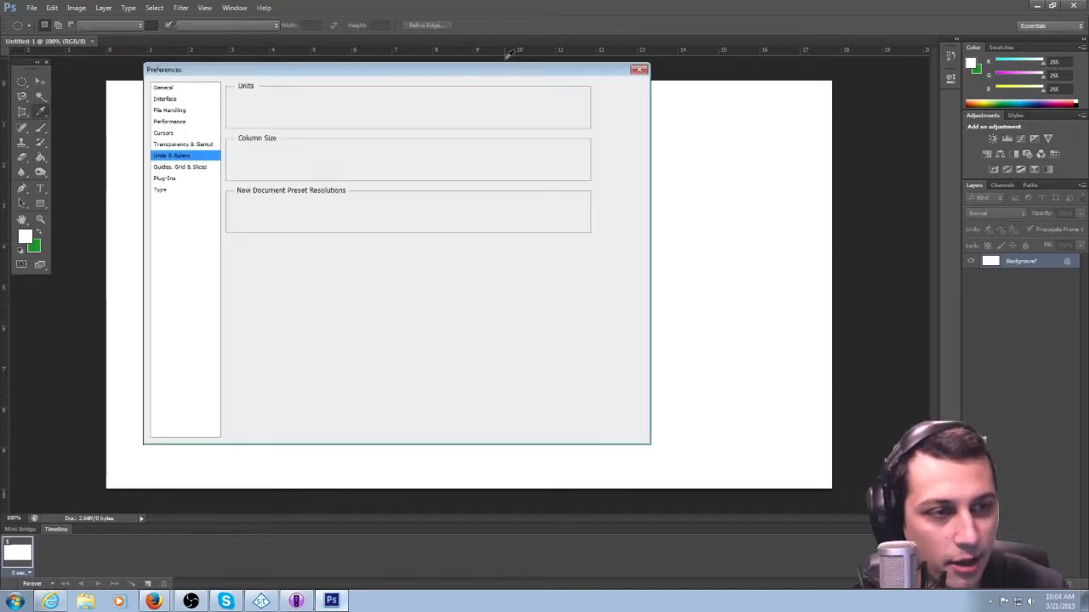
pyautogui.click(639, 70)
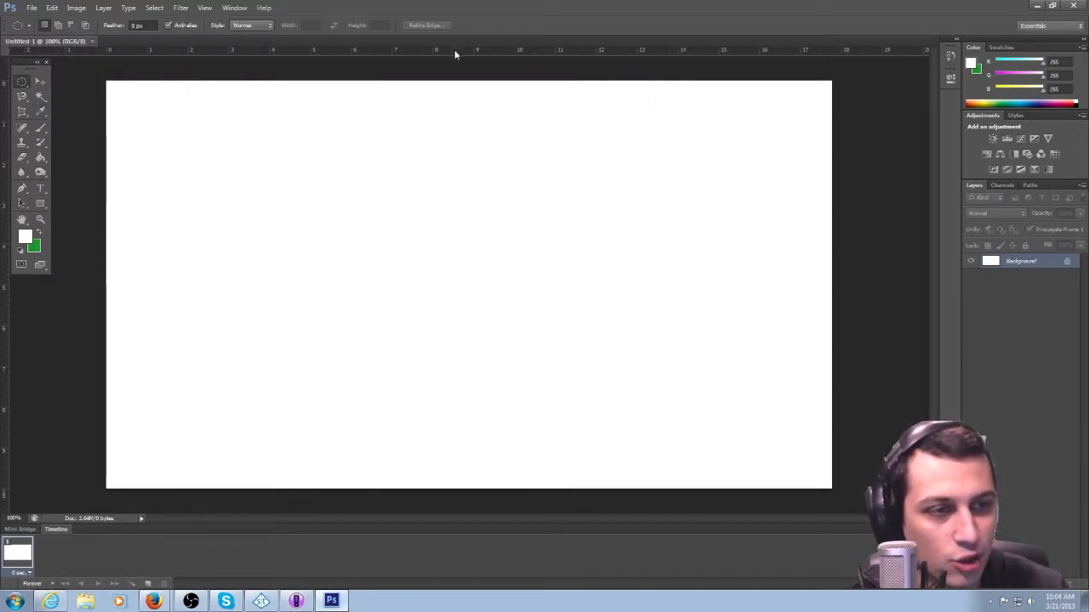
pyautogui.moveTo(454, 49); pyautogui.dragTo(461, 284)
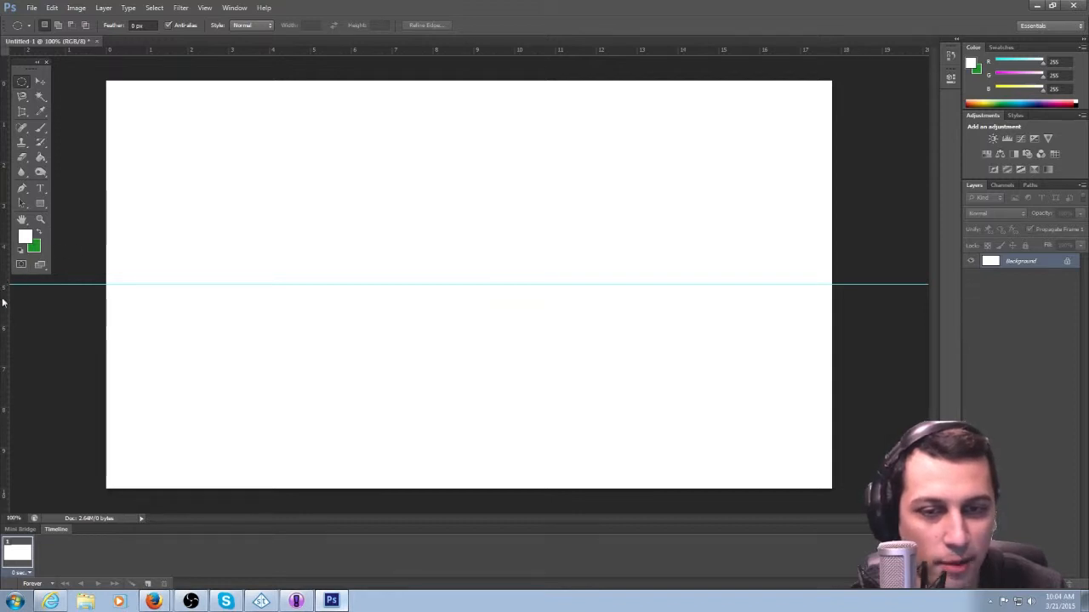
pyautogui.moveTo(3, 304); pyautogui.dragTo(474, 312)
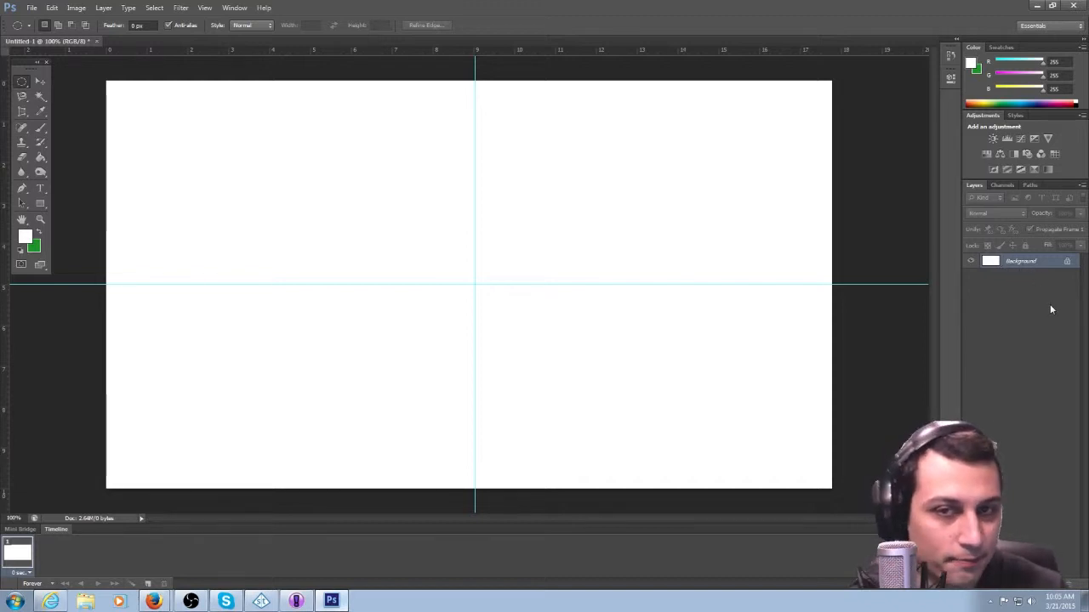
# Convert the locked Background into a regular editable layer.
pyautogui.doubleClick(1033, 261)
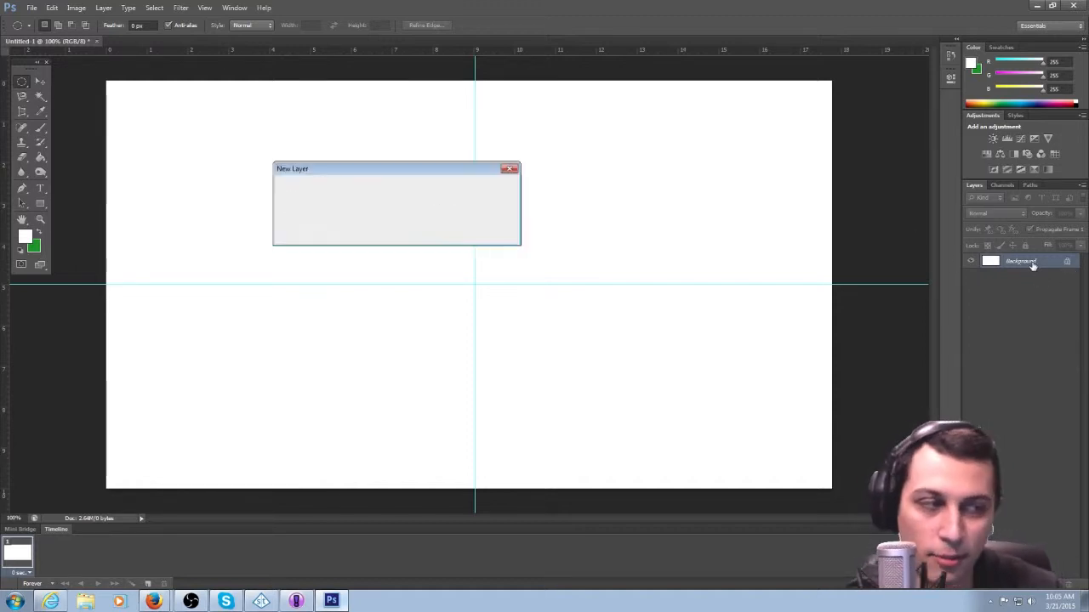
pyautogui.click(491, 187)
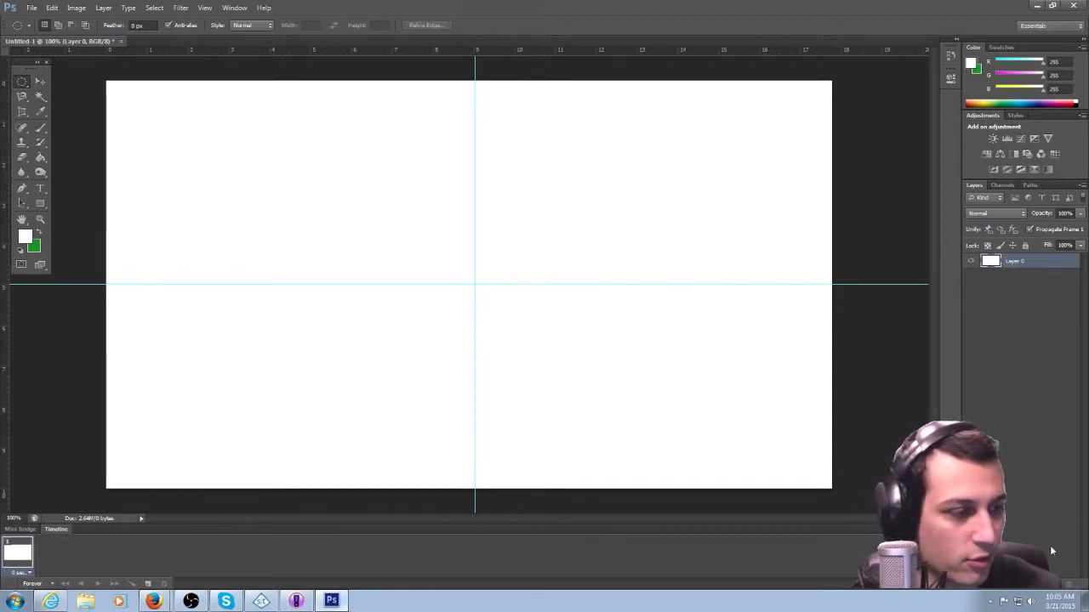
pyautogui.rightClick(1023, 267)
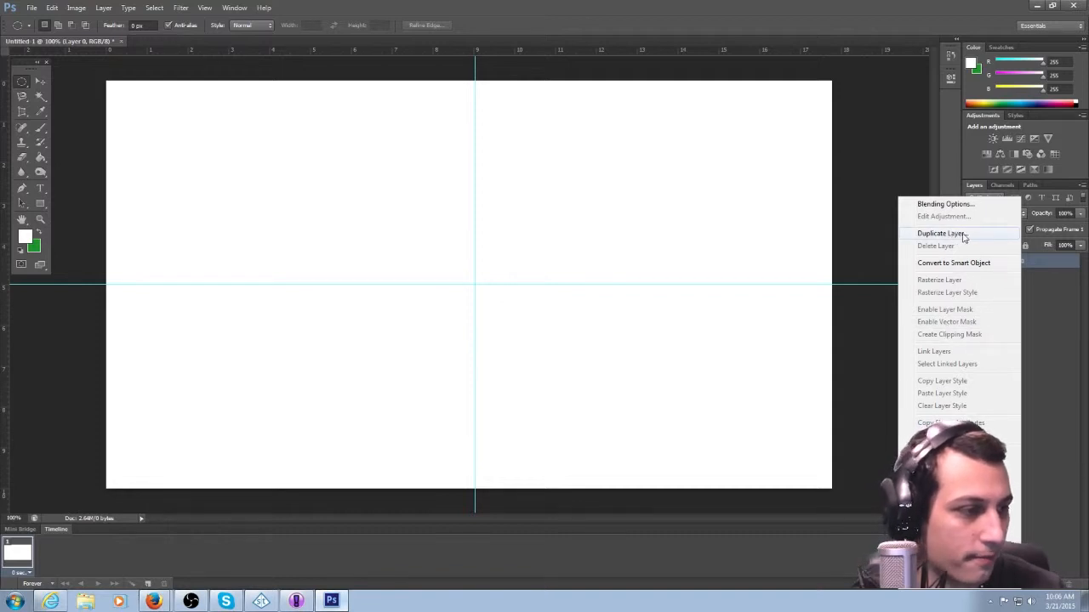
pyautogui.click(1032, 295)
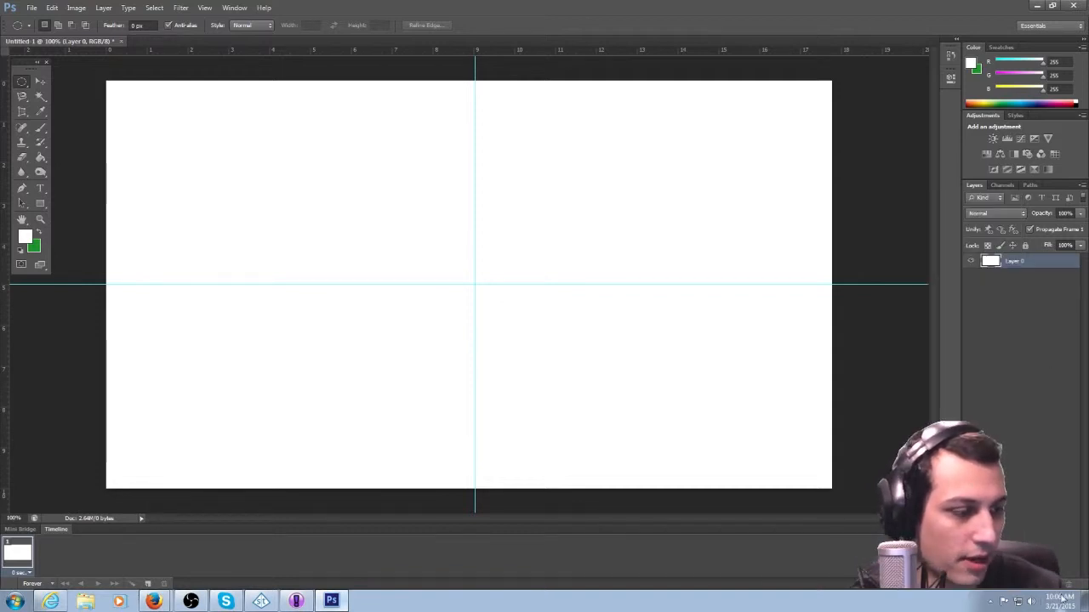
# Add a new empty layer and delete the white layer beneath it, leaving the canvas transparent.
pyautogui.click(1057, 585)
pyautogui.click(1030, 281)
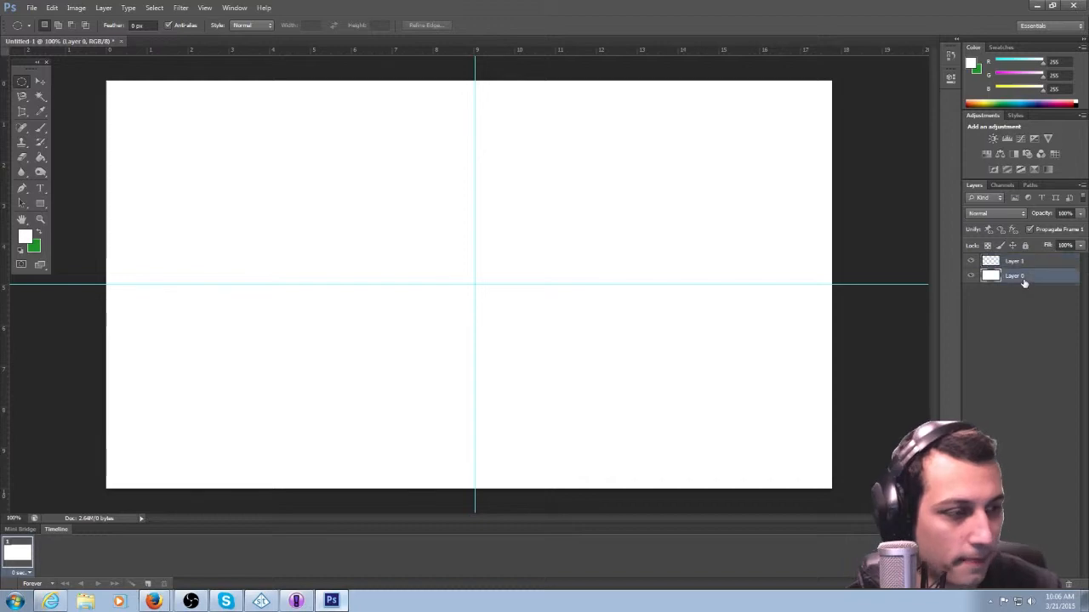
pyautogui.press('Delete')
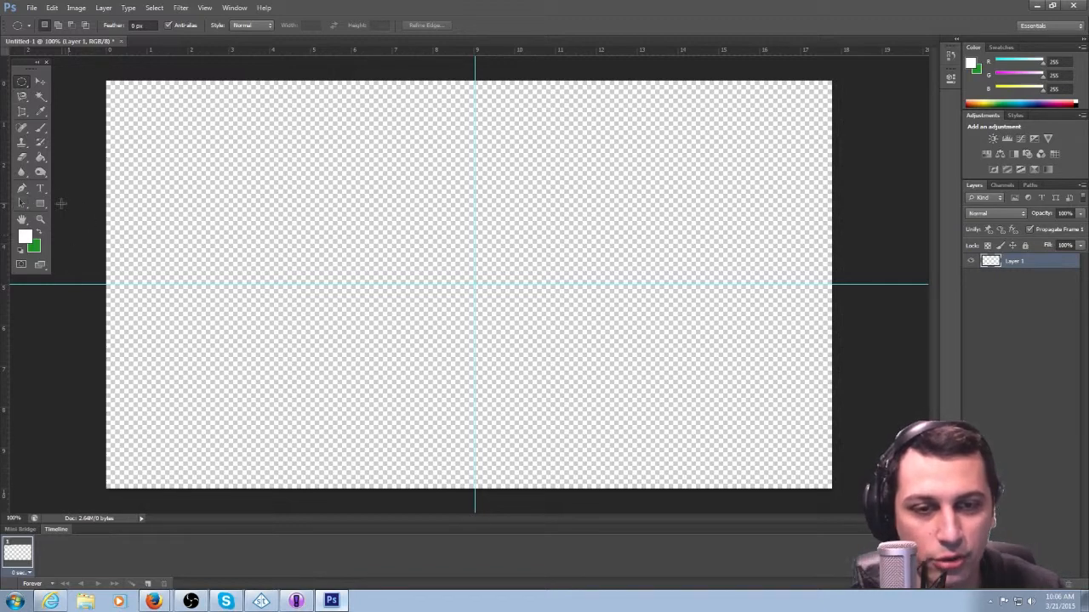
# Draw a closed Pen path along the canvas's lower edge, with a raised left section sloping down to a thin strip reaching past the right edge.
pyautogui.click(22, 188)
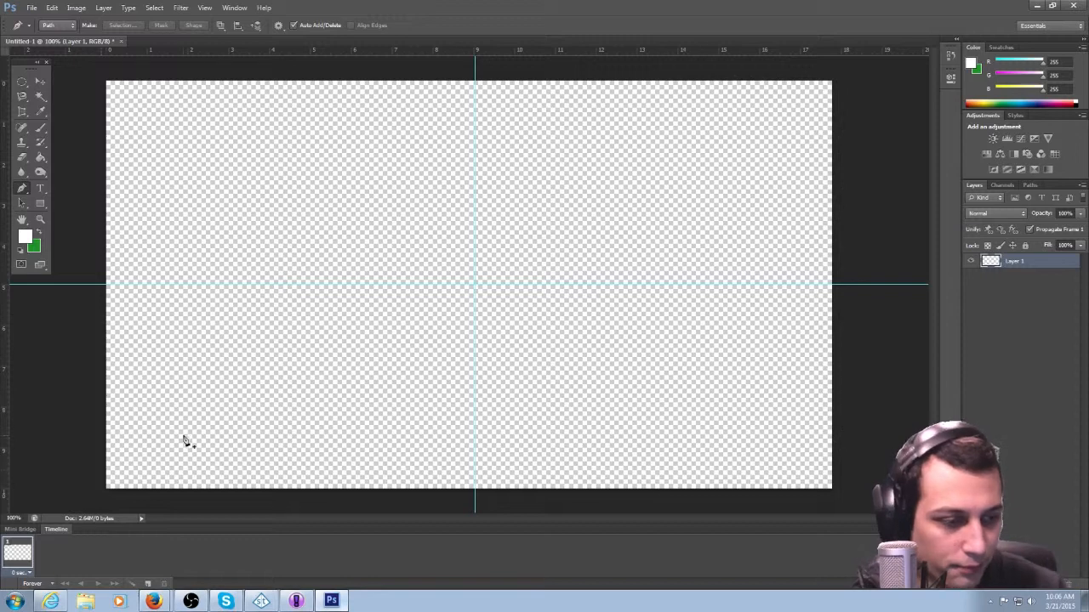
pyautogui.hotkey('ctrl', '0')
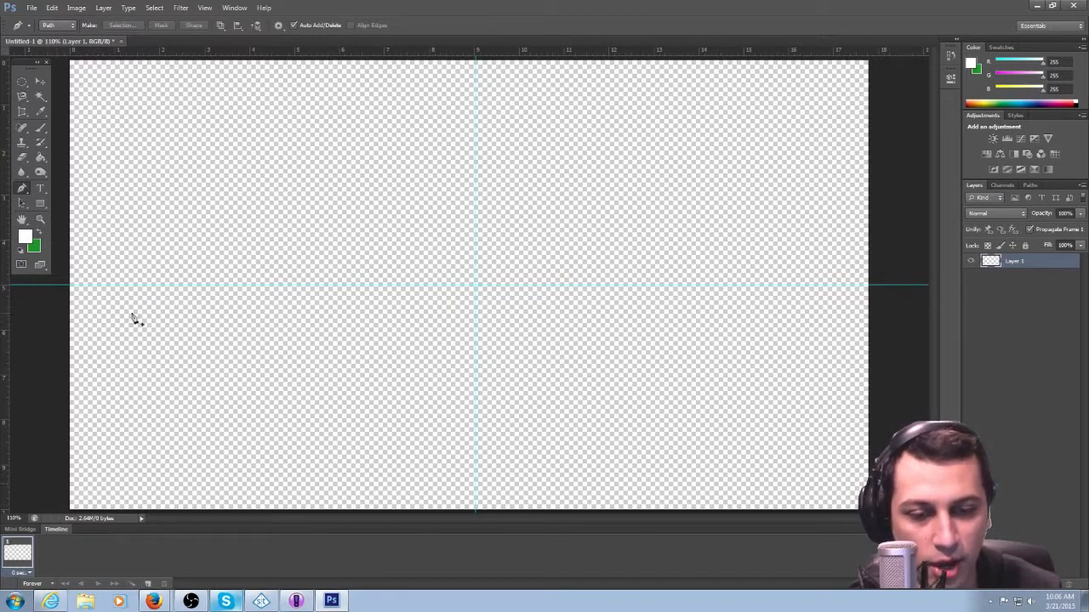
pyautogui.hotkey('ctrl', '1')
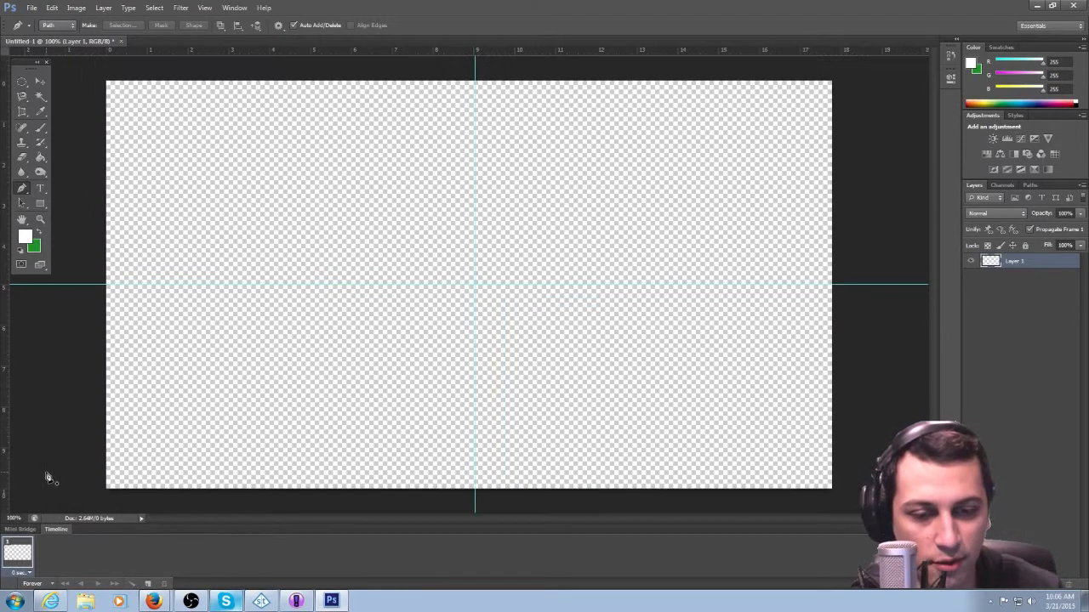
pyautogui.click(97, 460)
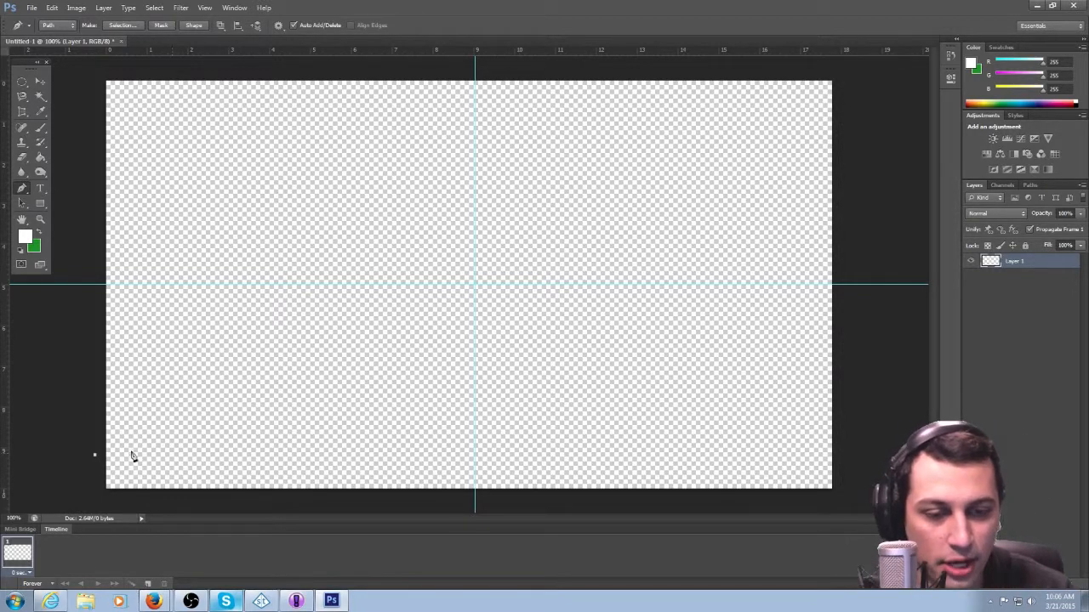
pyautogui.click(204, 456)
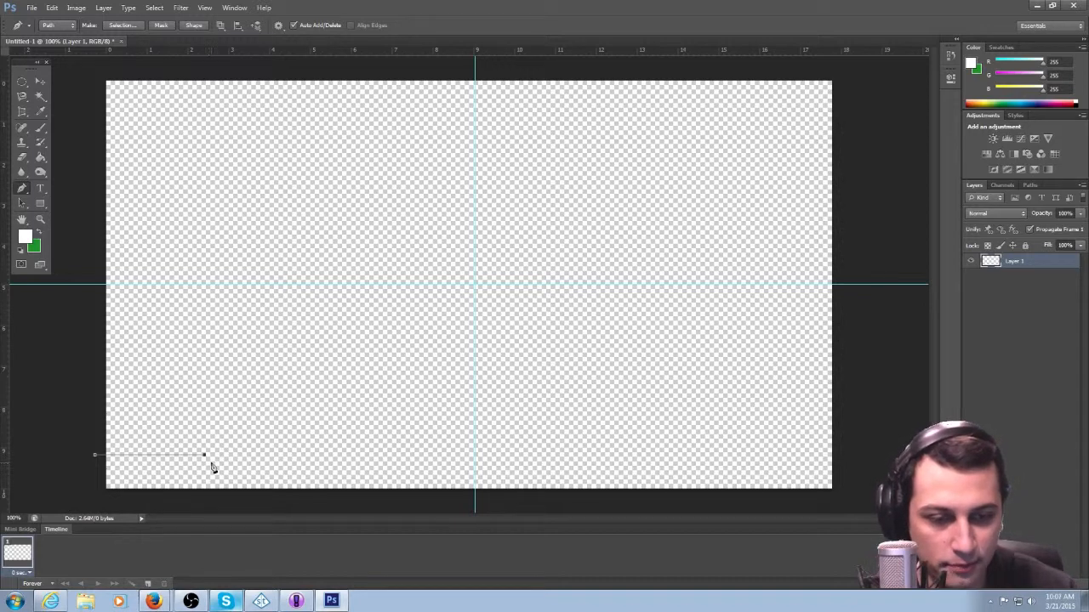
pyautogui.click(228, 456)
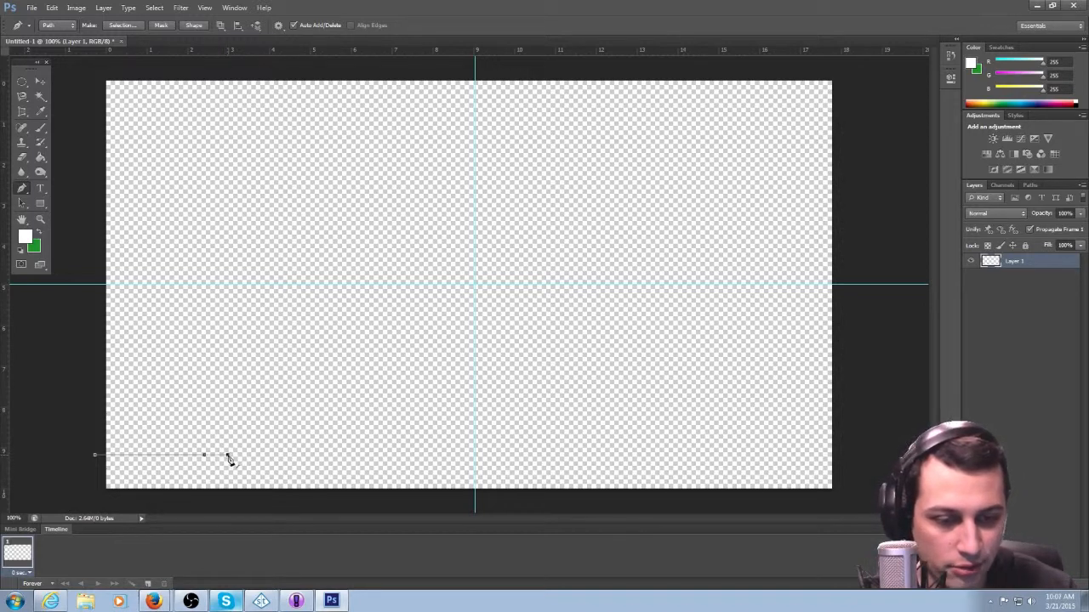
pyautogui.click(244, 456)
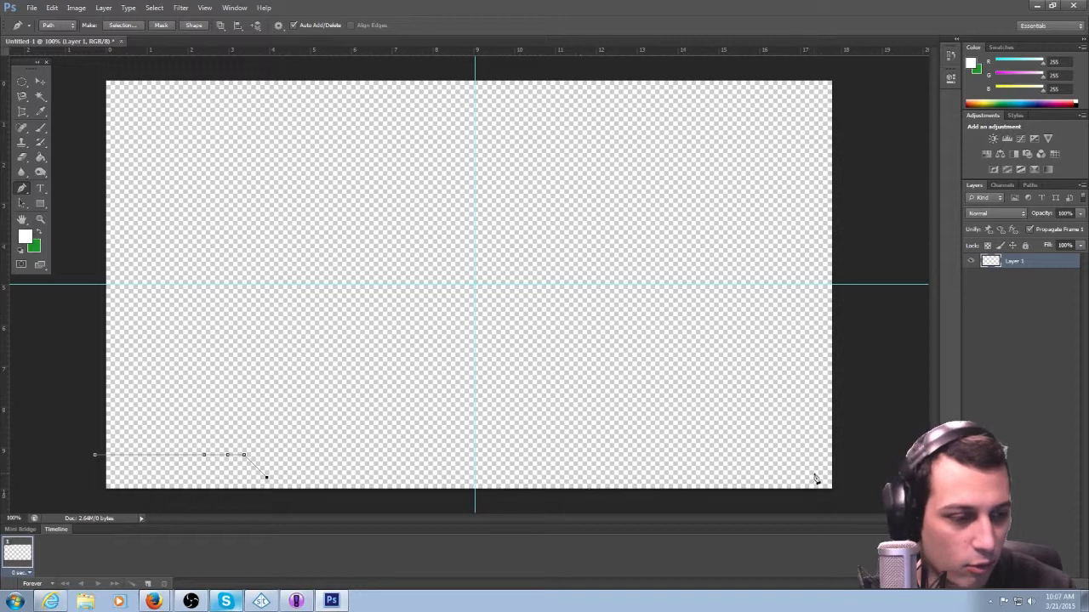
pyautogui.click(840, 479)
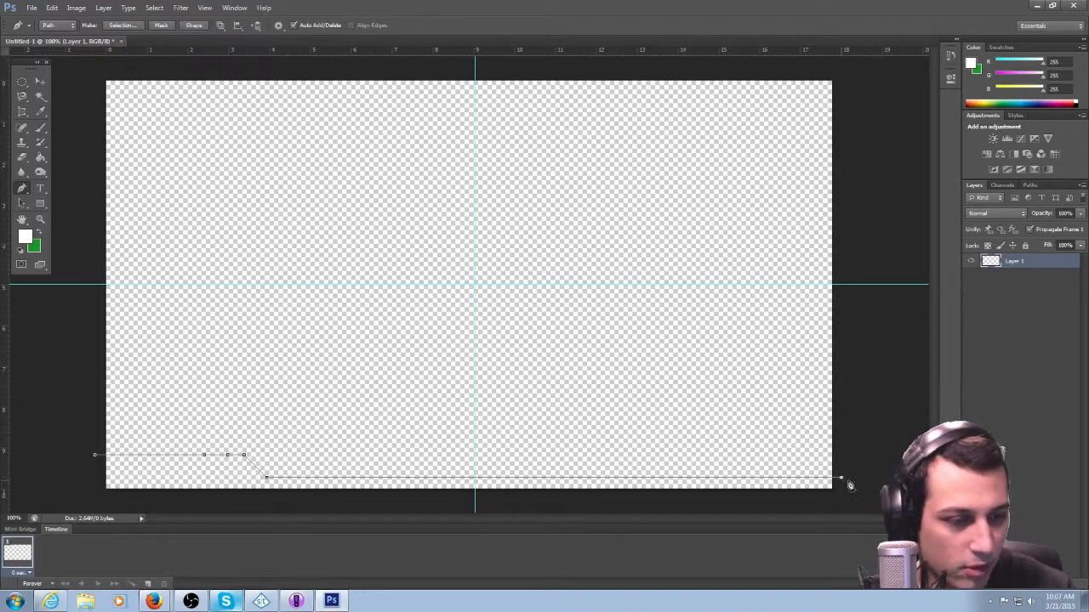
pyautogui.click(841, 504)
pyautogui.click(92, 504)
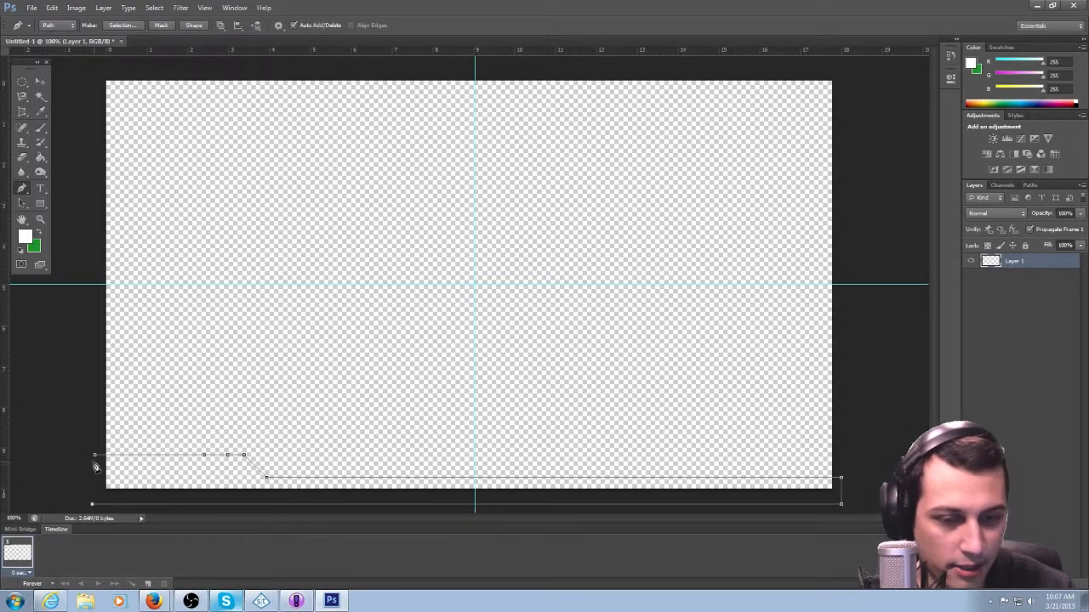
pyautogui.click(94, 457)
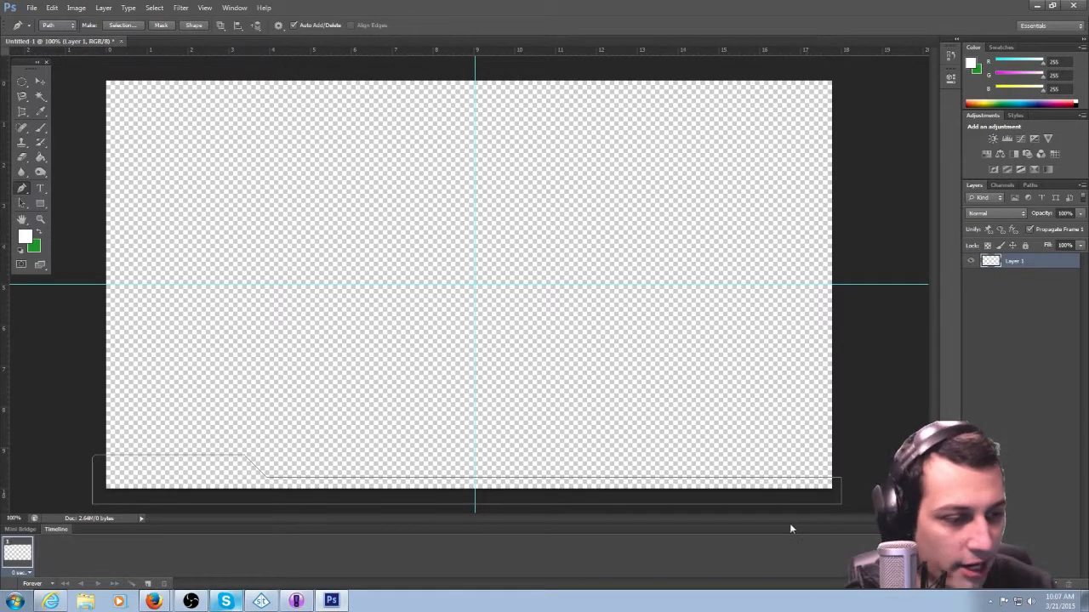
# Set the foreground color to black (000000).
pyautogui.click(28, 237)
pyautogui.moveTo(97, 228); pyautogui.dragTo(36, 281)
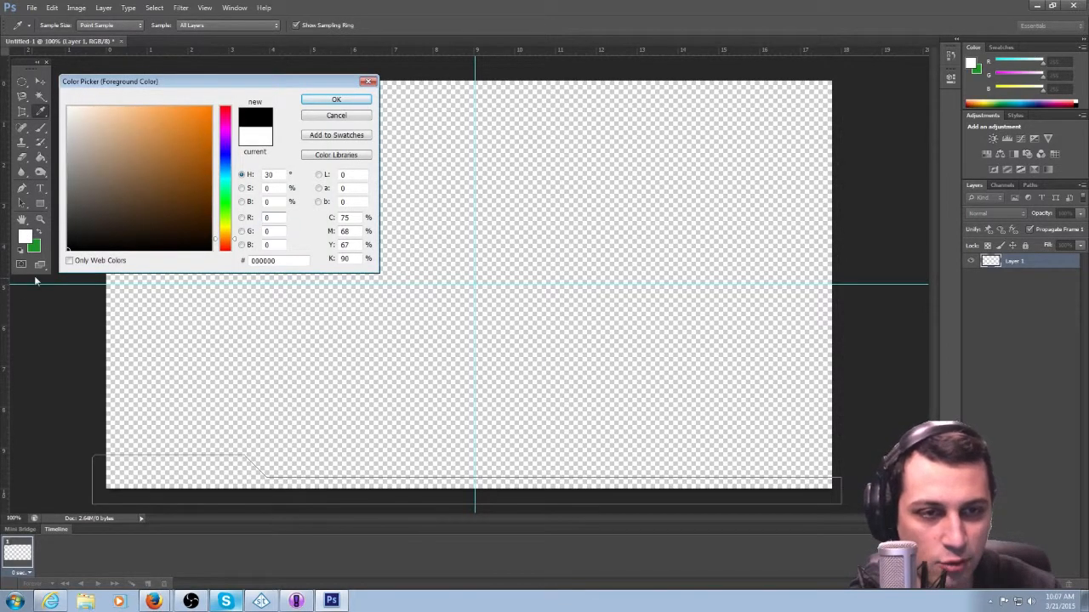
pyautogui.click(334, 102)
# Fill the path with solid black (000000) in Normal mode at 100% opacity.
pyautogui.rightClick(270, 347)
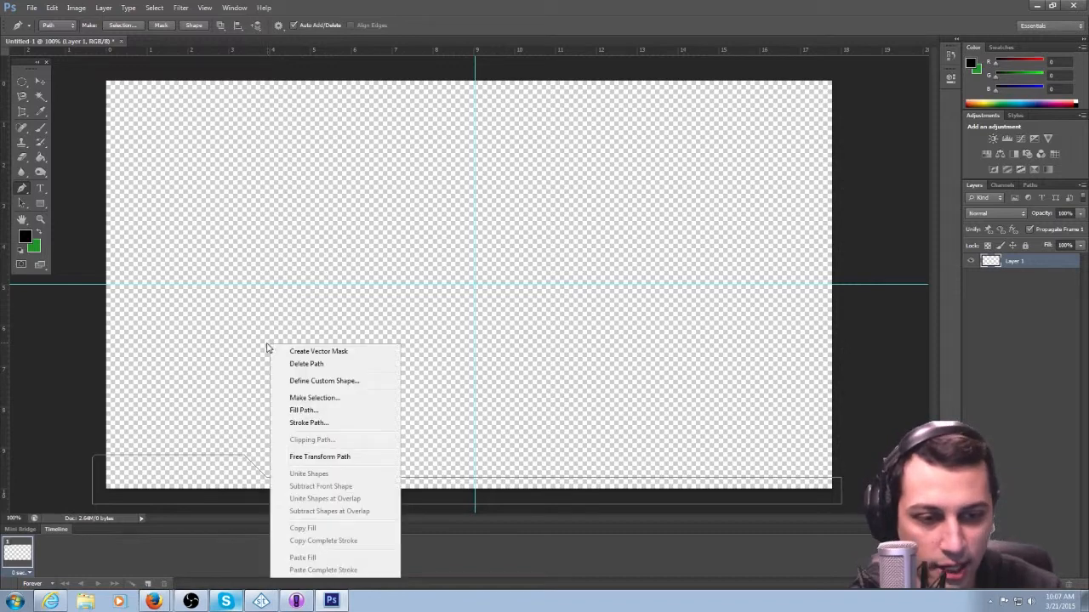
pyautogui.click(319, 411)
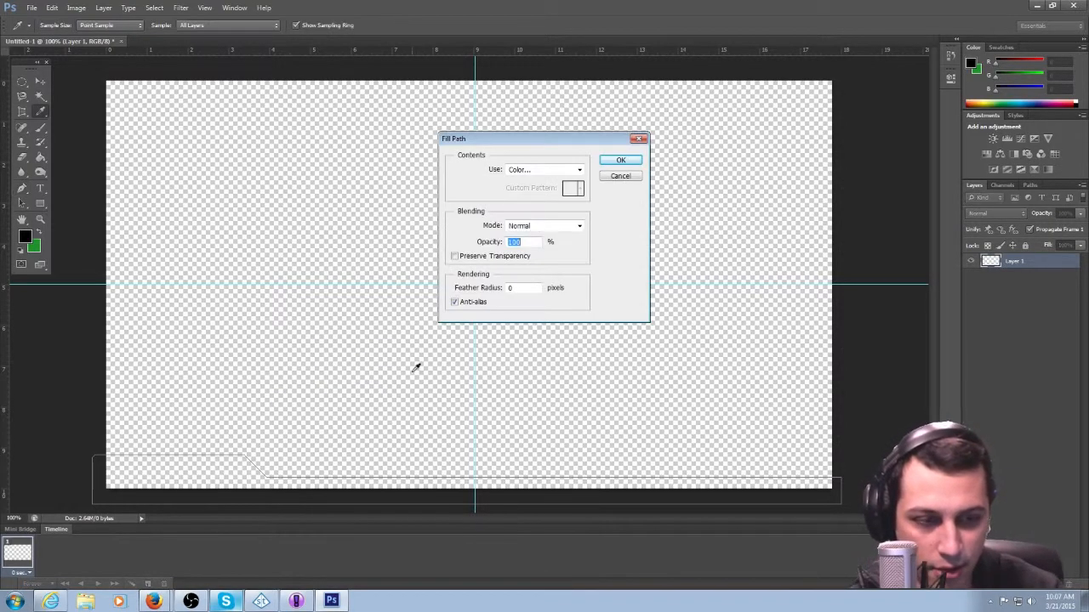
pyautogui.click(561, 170)
pyautogui.click(519, 199)
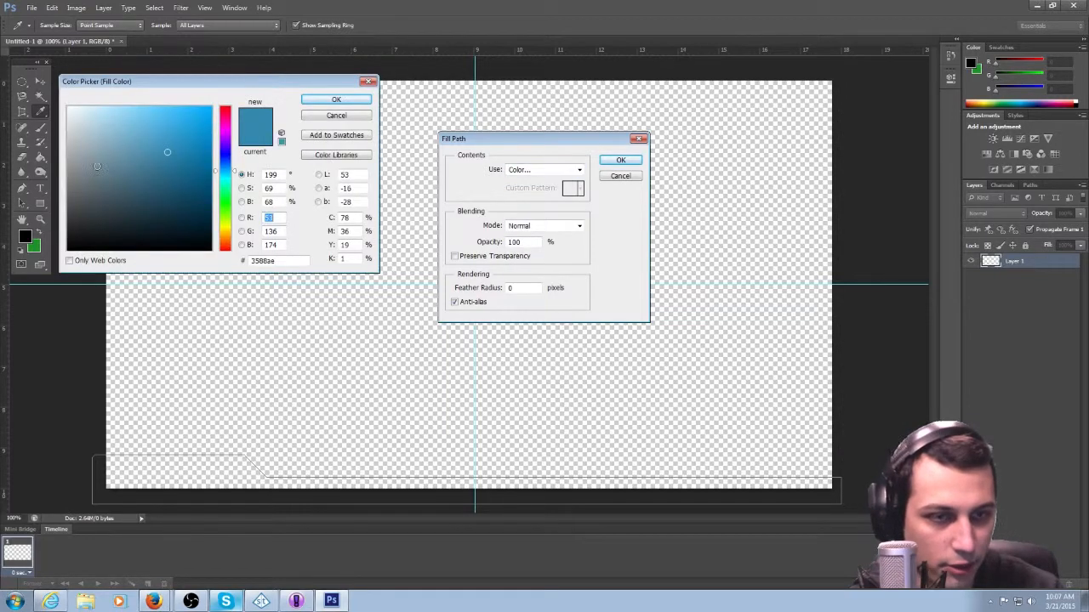
pyautogui.moveTo(227, 186); pyautogui.dragTo(225, 250)
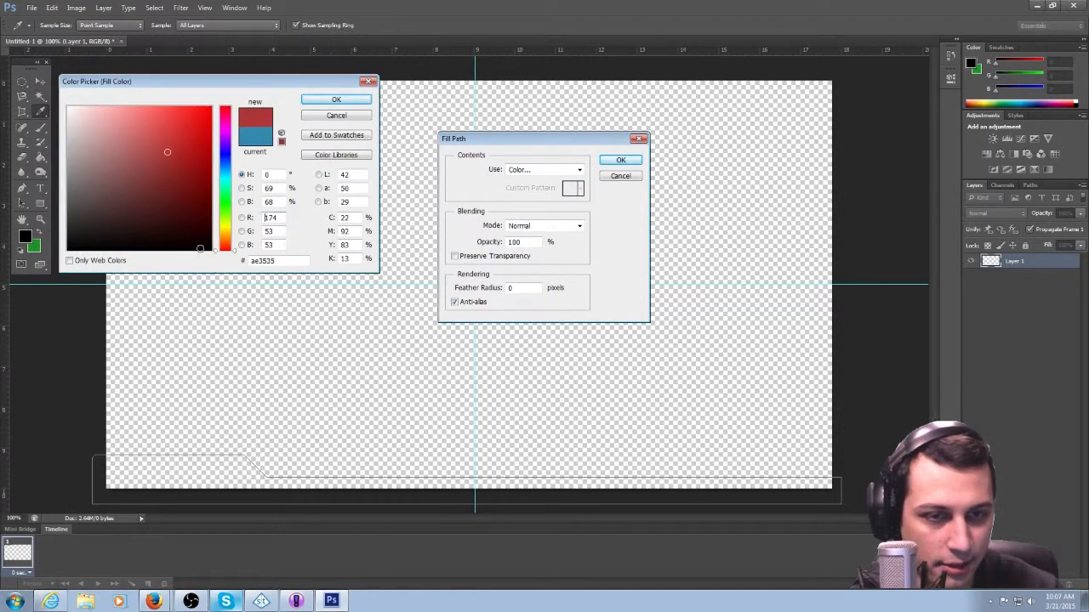
pyautogui.click(77, 223)
pyautogui.moveTo(76, 223); pyautogui.dragTo(68, 251)
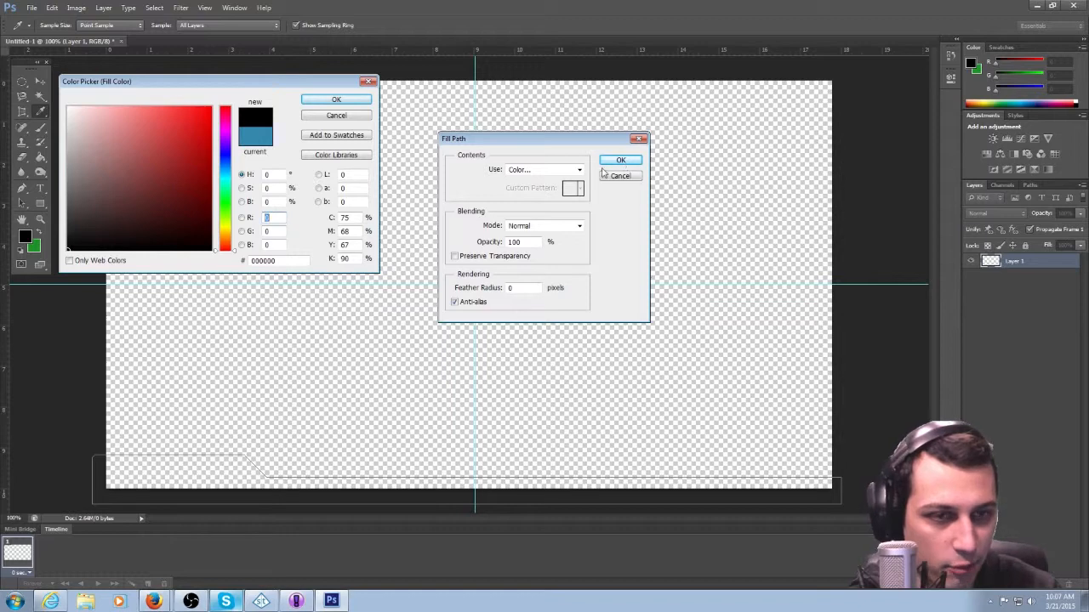
pyautogui.click(332, 100)
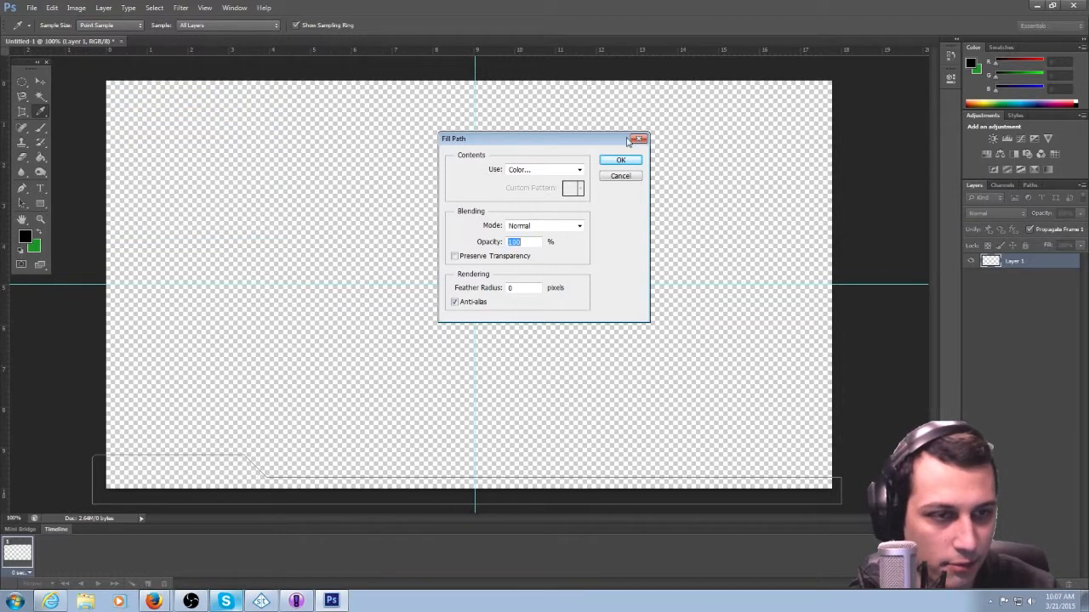
pyautogui.click(621, 160)
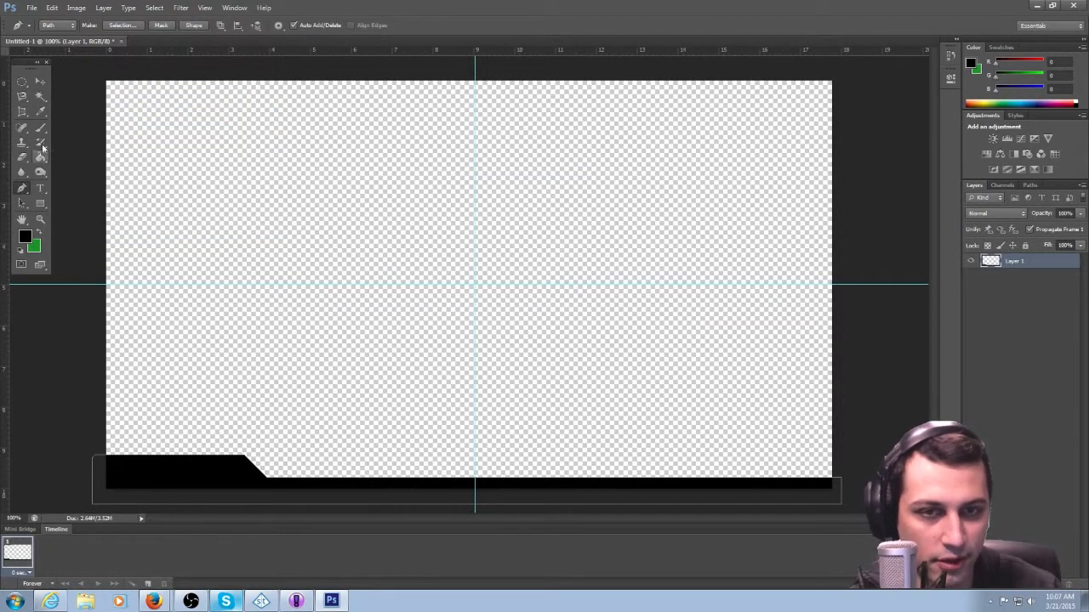
# Delete the leftover path around the black bar.
pyautogui.rightClick(209, 324)
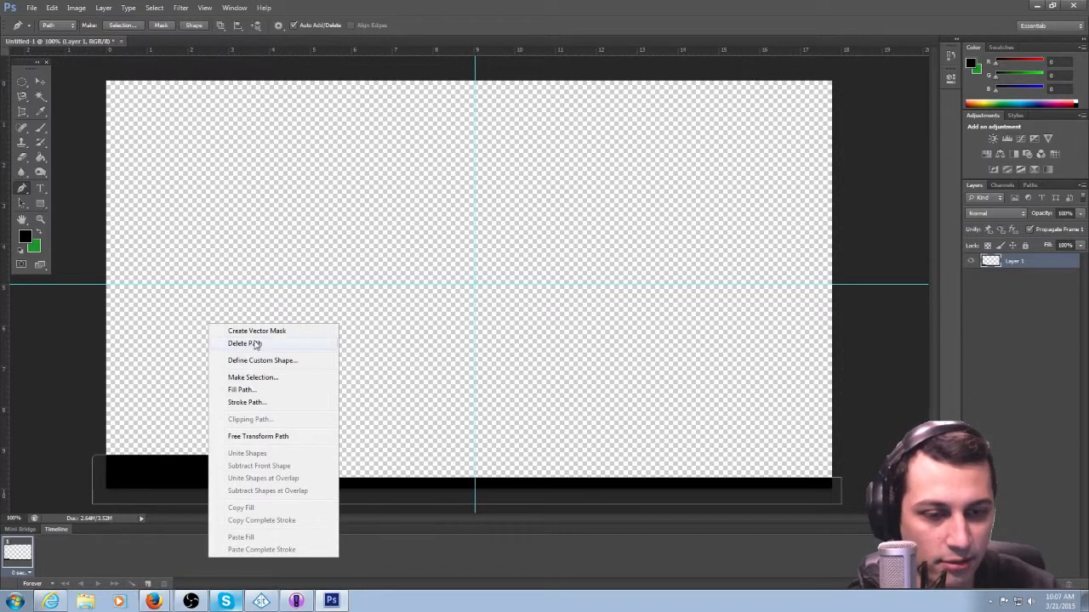
pyautogui.click(256, 343)
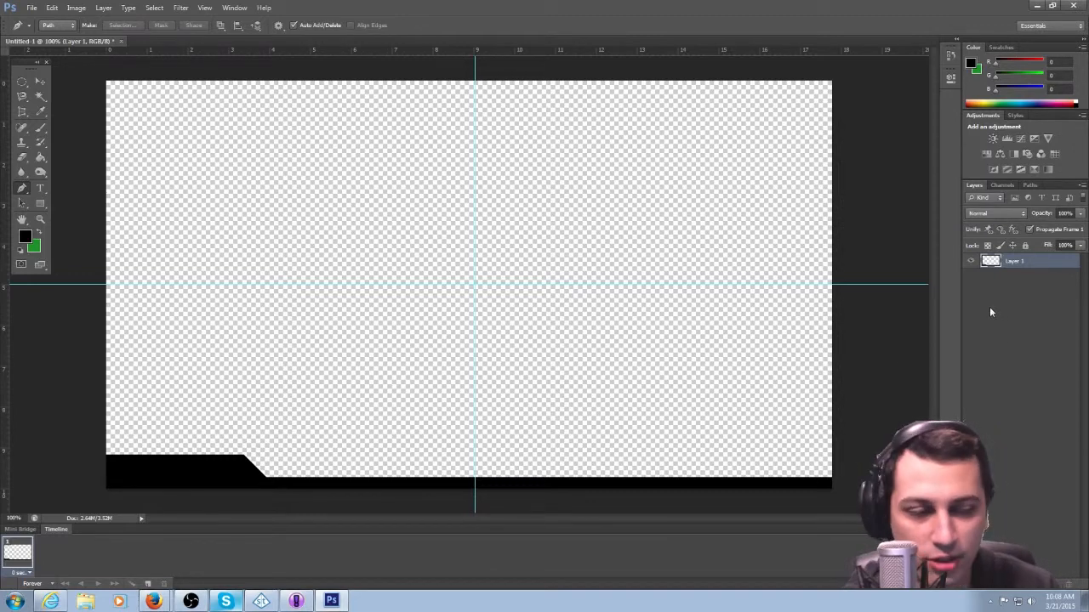
# Add a 3 px red (ff0000) Stroke effect to the bar layer, positioned Outside in Normal mode at 100% opacity.
pyautogui.rightClick(1018, 265)
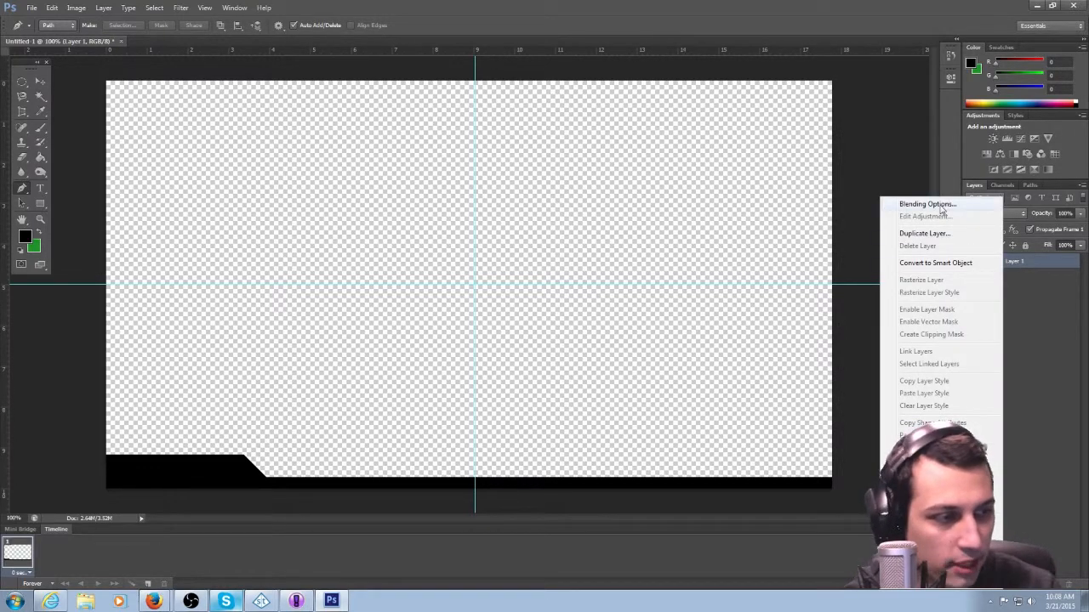
pyautogui.click(941, 210)
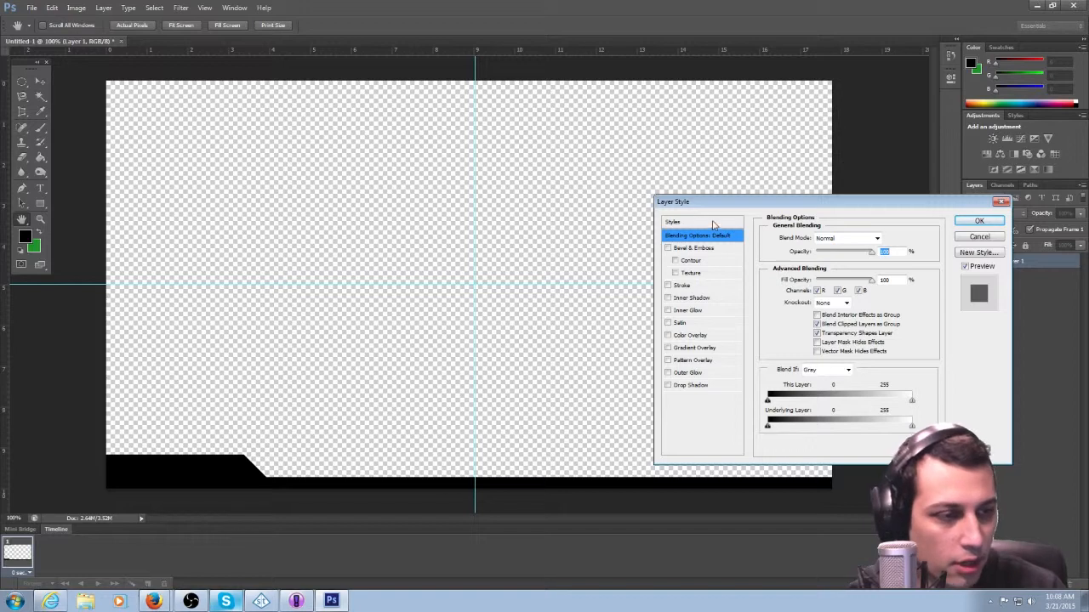
pyautogui.click(668, 285)
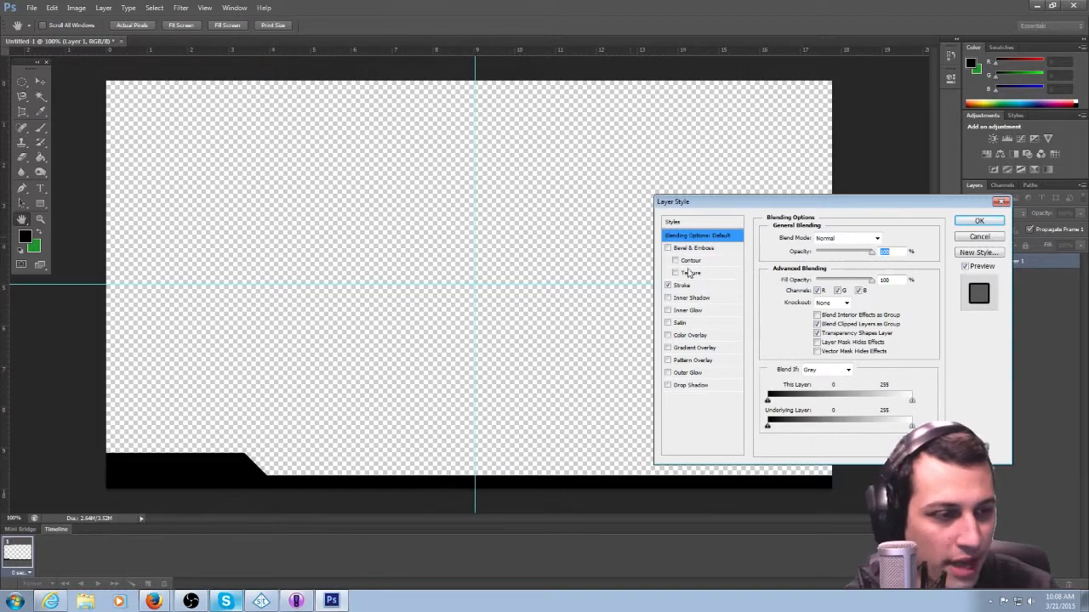
pyautogui.click(685, 286)
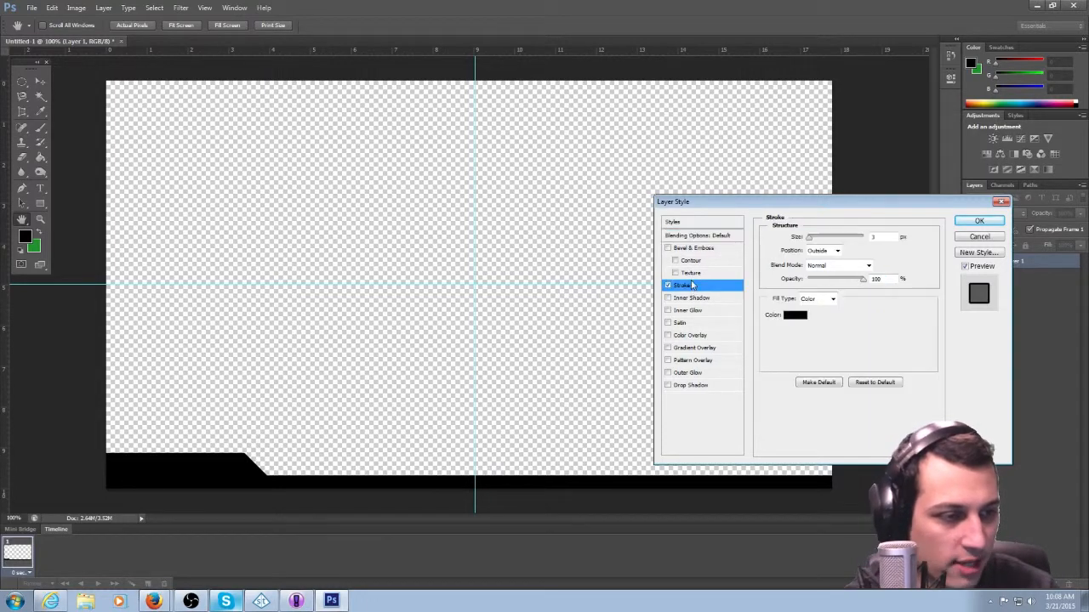
pyautogui.click(795, 315)
pyautogui.write('255')
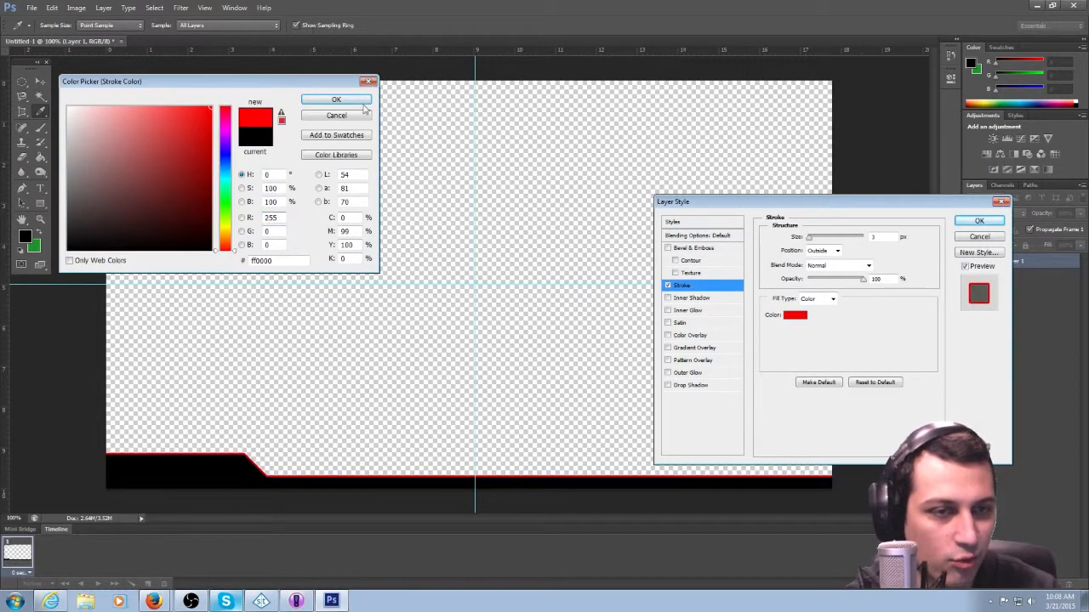
pyautogui.click(347, 101)
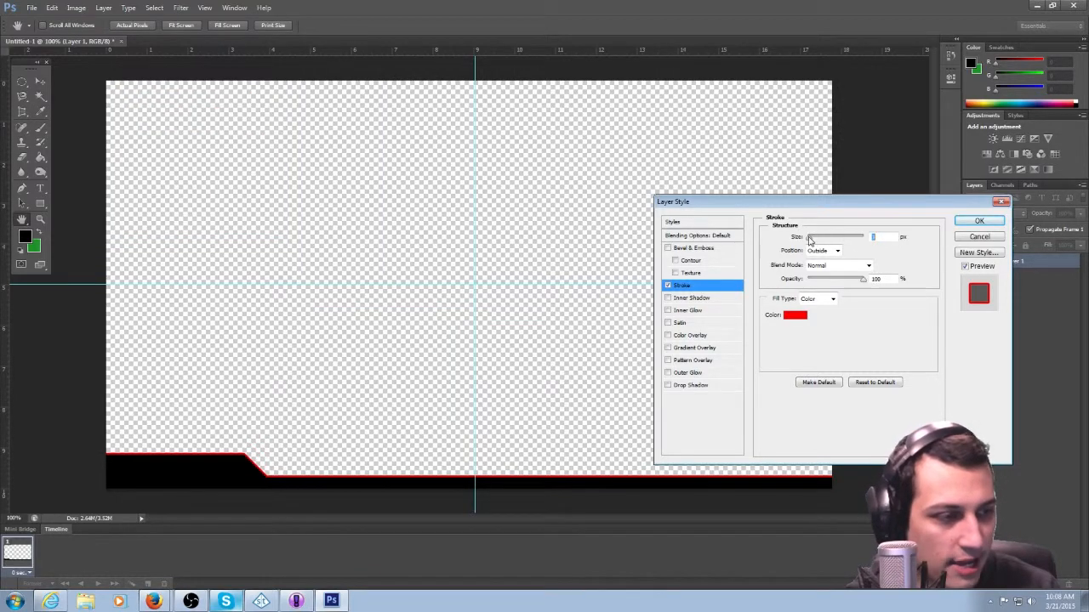
pyautogui.moveTo(809, 241)
pyautogui.mouseDown()
pyautogui.moveTo(835, 241)
pyautogui.moveTo(810, 244)
pyautogui.mouseUp()
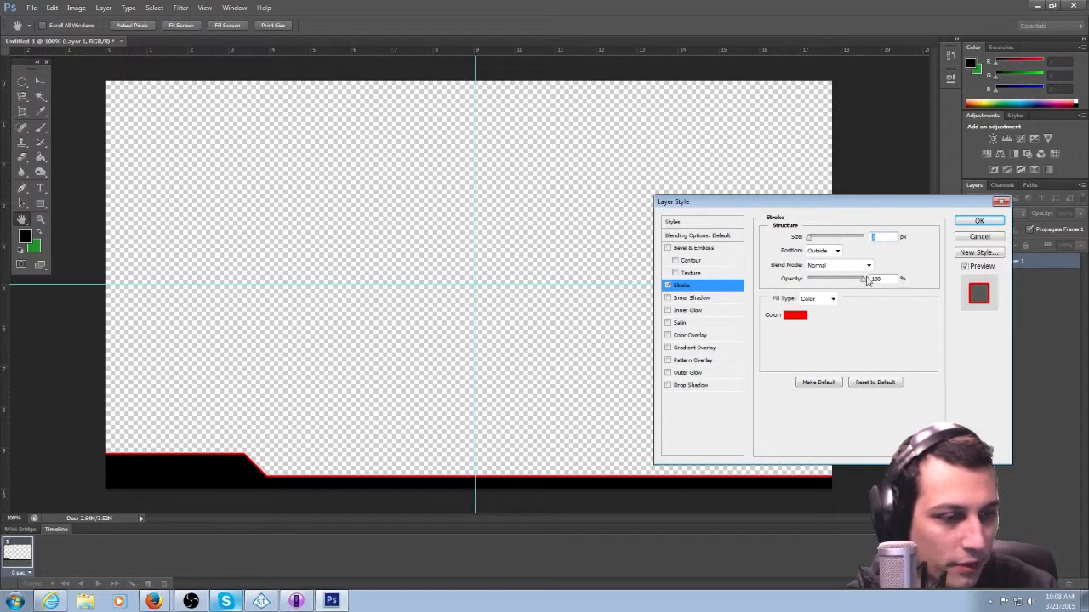
pyautogui.moveTo(865, 281); pyautogui.dragTo(883, 281)
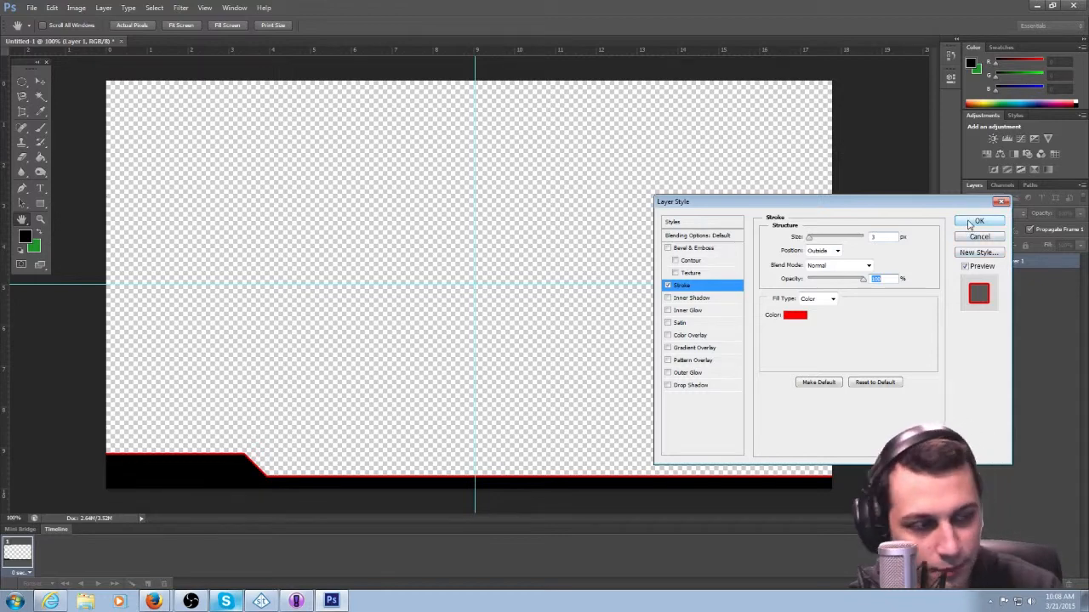
pyautogui.click(970, 223)
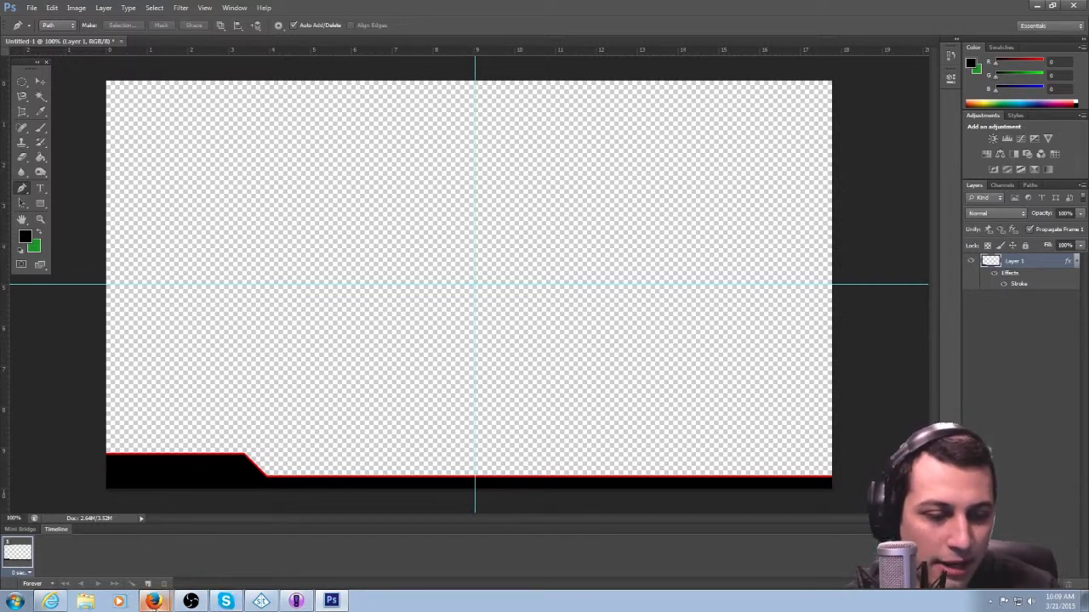
# Switch to Firefox, copy the orange-outlined black cat clip art from the BLACK CAT image results, and return to Photoshop.
pyautogui.click(156, 602)
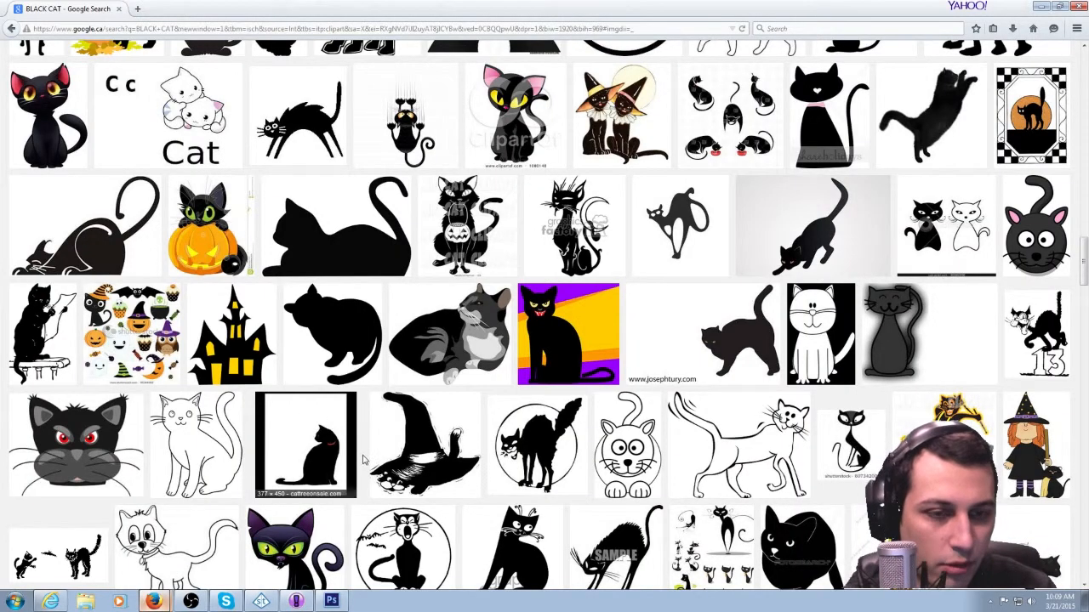
pyautogui.scroll(20, 363, 460)
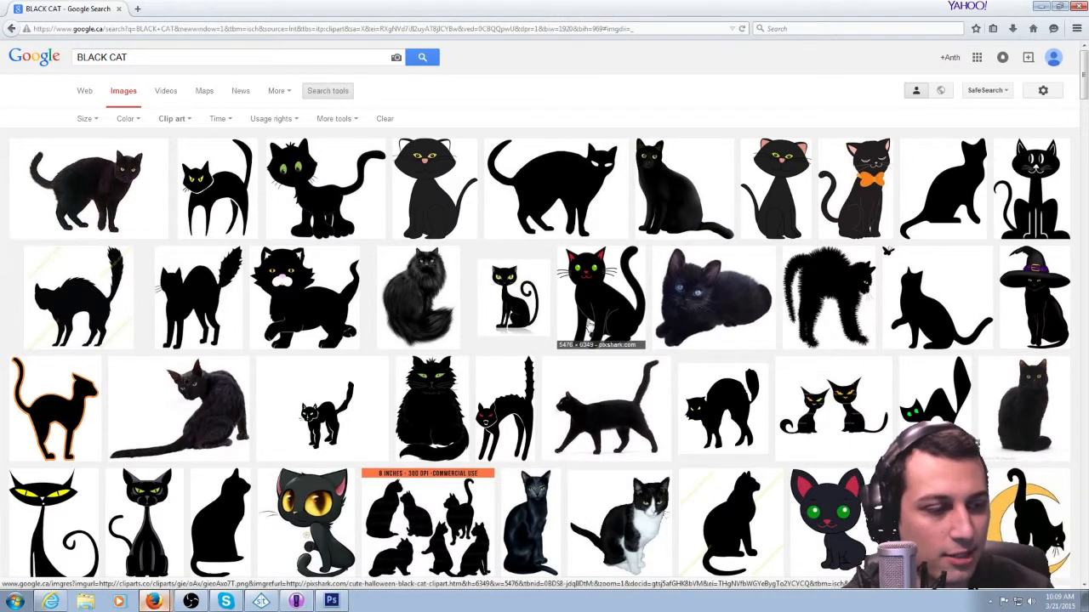
pyautogui.scroll(-2, 581, 438)
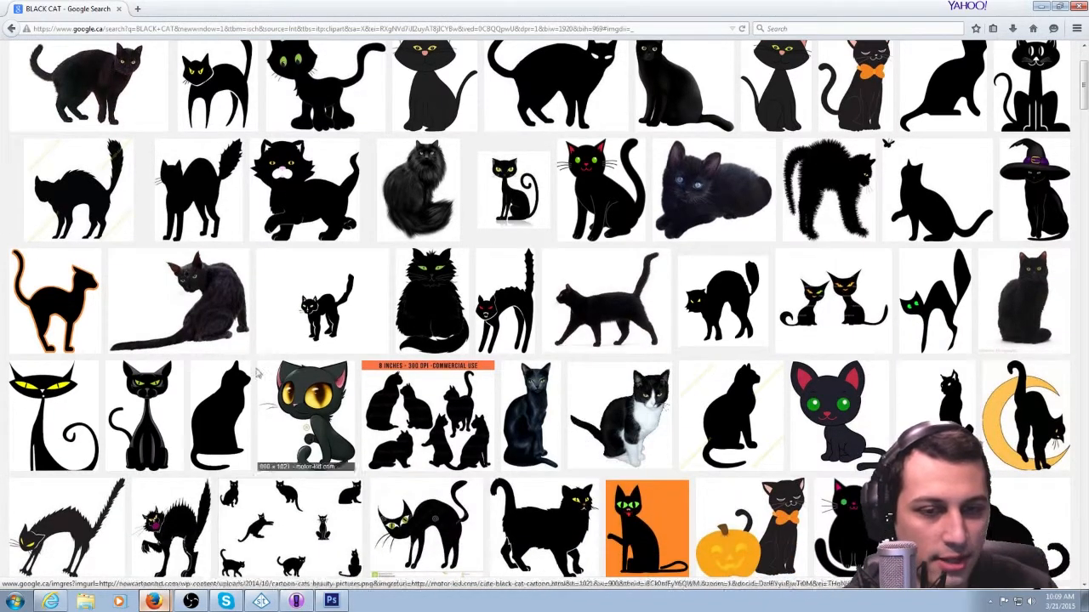
pyautogui.click(47, 295)
pyautogui.rightClick(362, 346)
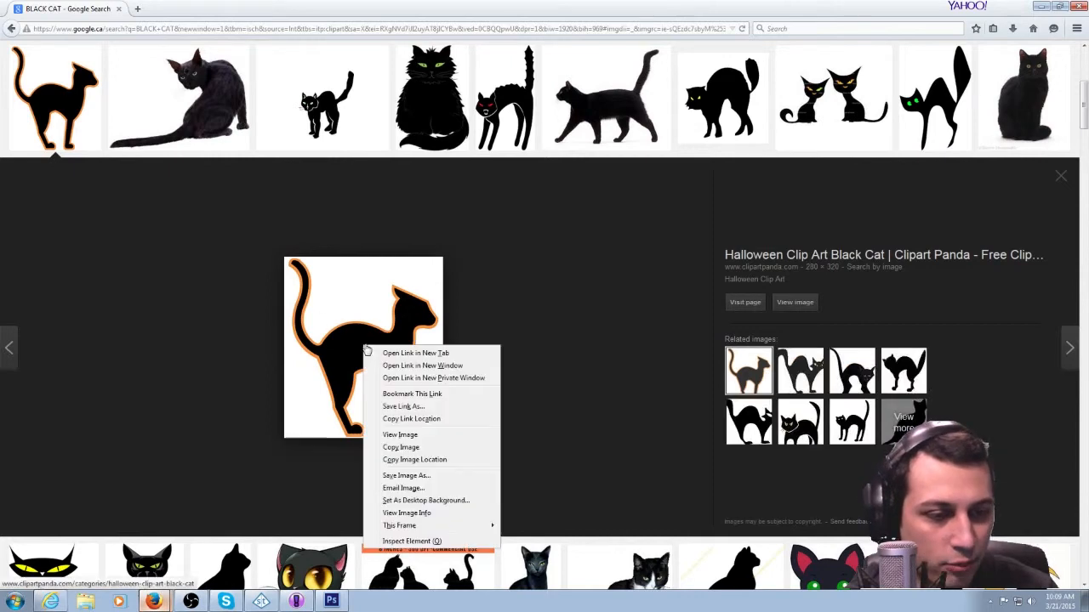
pyautogui.click(406, 446)
pyautogui.click(1040, 6)
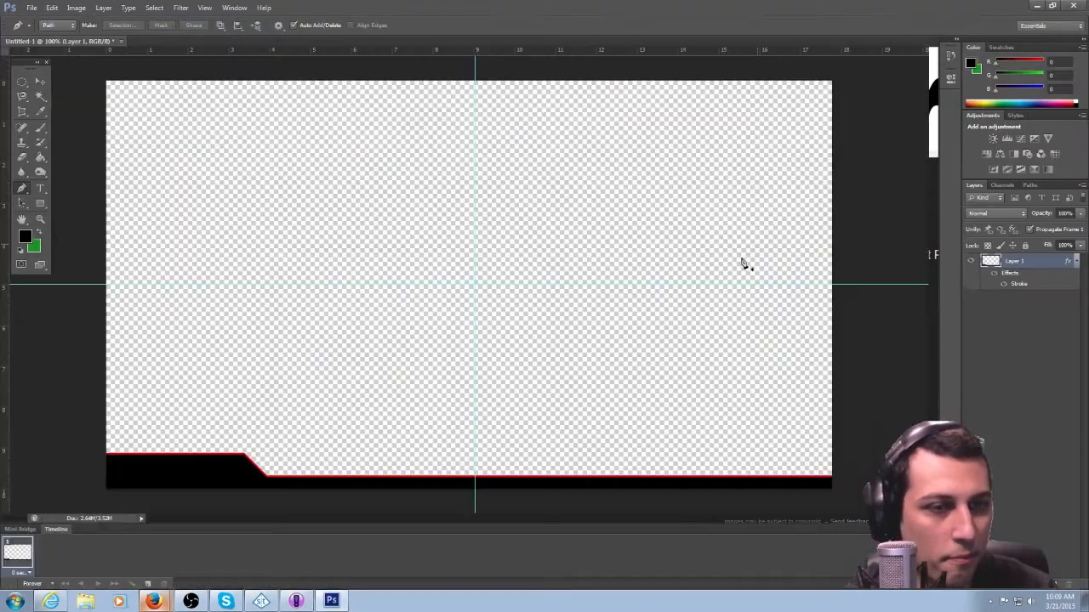
# Create a new 280 x 320 pixel document from the Clipboard preset and paste the cat image into it.
pyautogui.click(31, 8)
pyautogui.click(44, 20)
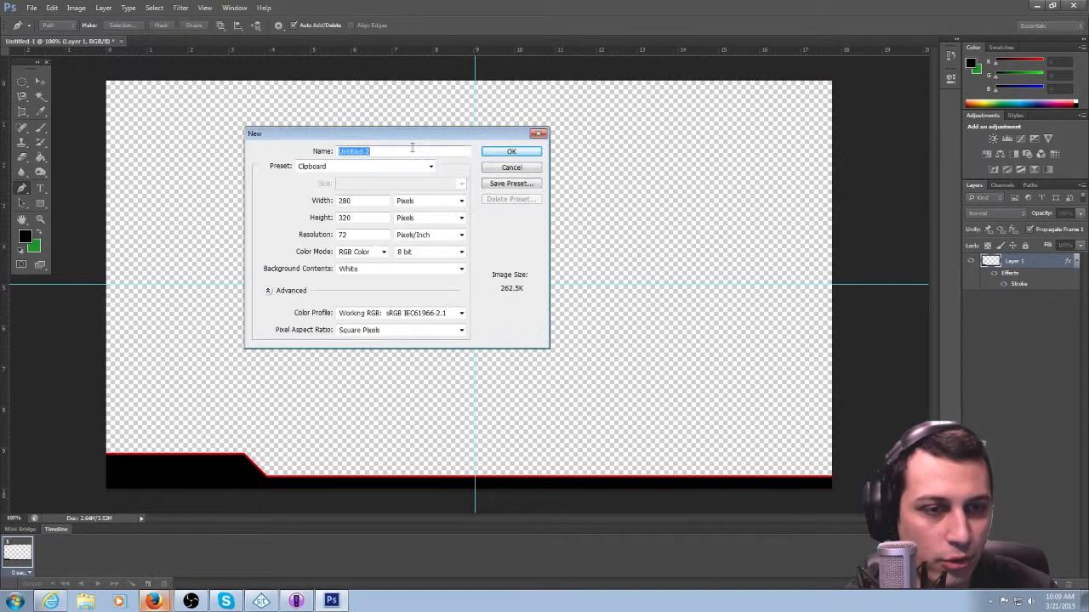
pyautogui.click(511, 151)
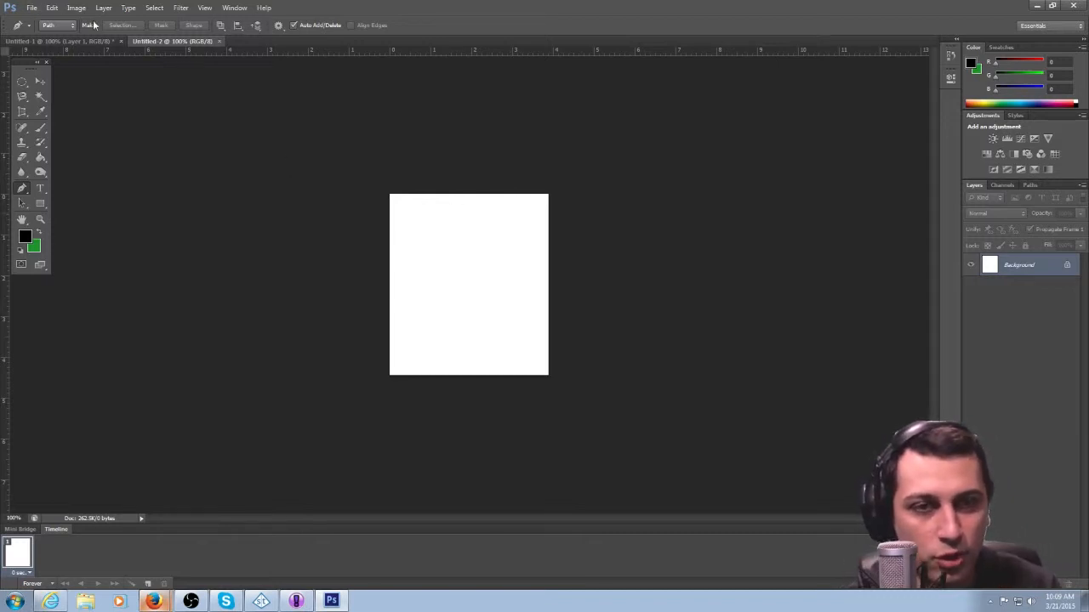
pyautogui.hotkey('ctrl', 'v')
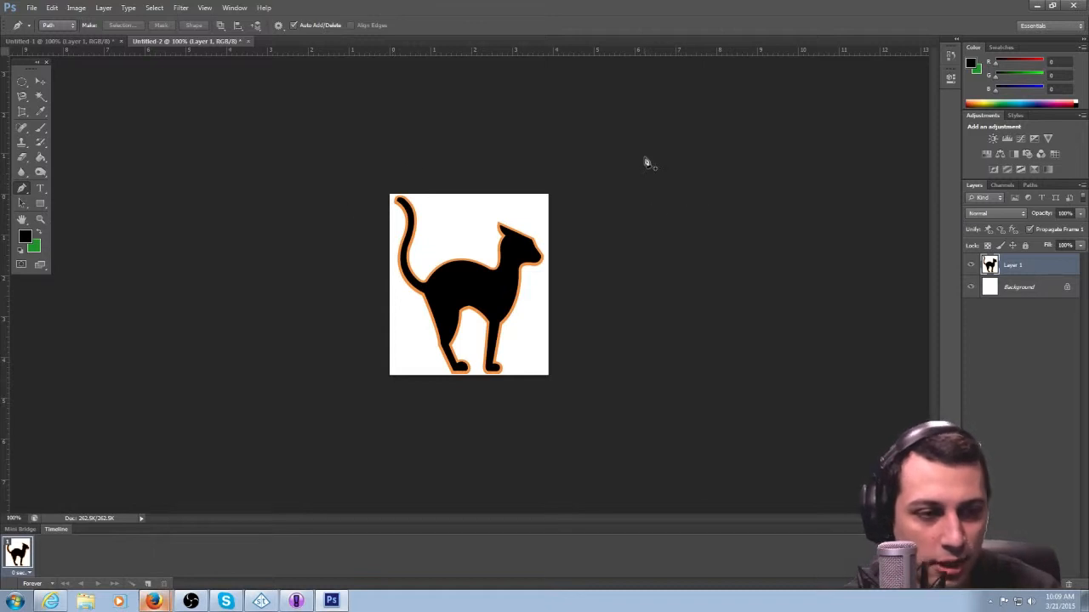
# Select the white area around the cat with the Magic Wand at tolerance 50 and delete it from the cat layer.
pyautogui.click(41, 97)
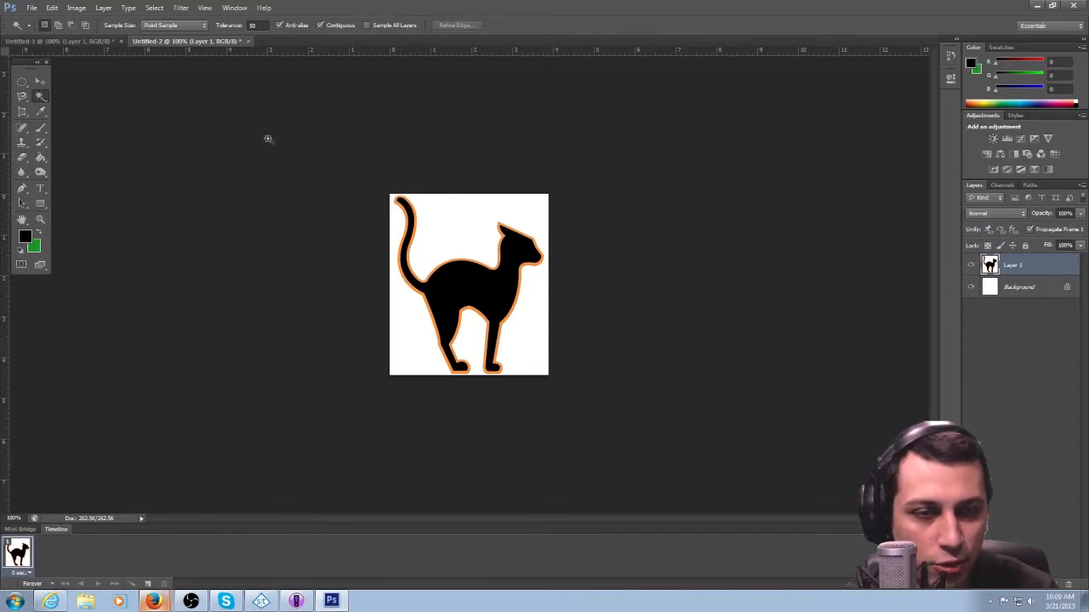
pyautogui.rightClick(42, 99)
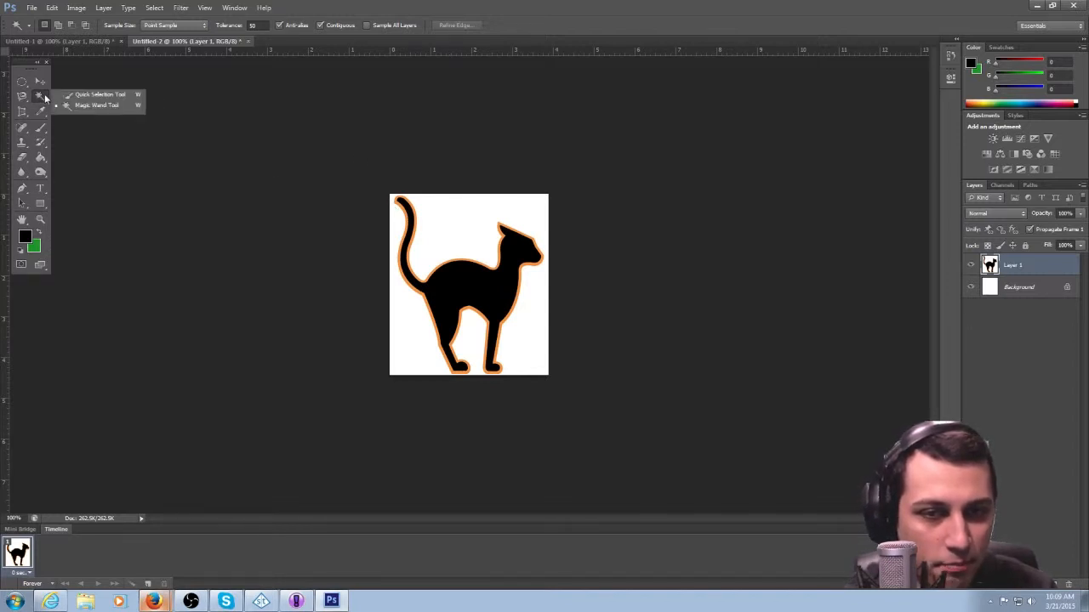
pyautogui.click(88, 107)
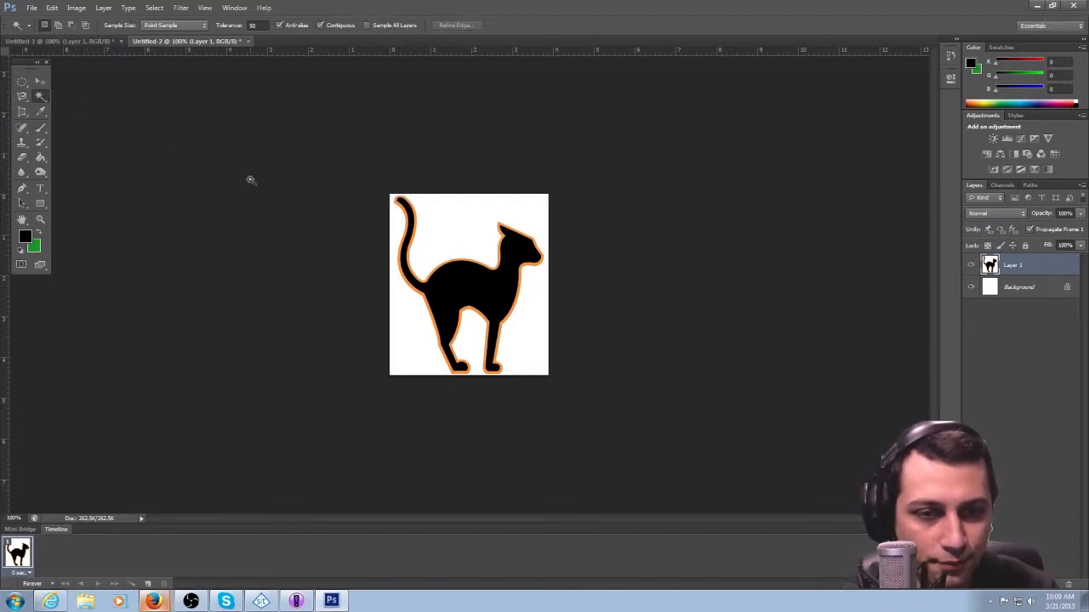
pyautogui.click(453, 232)
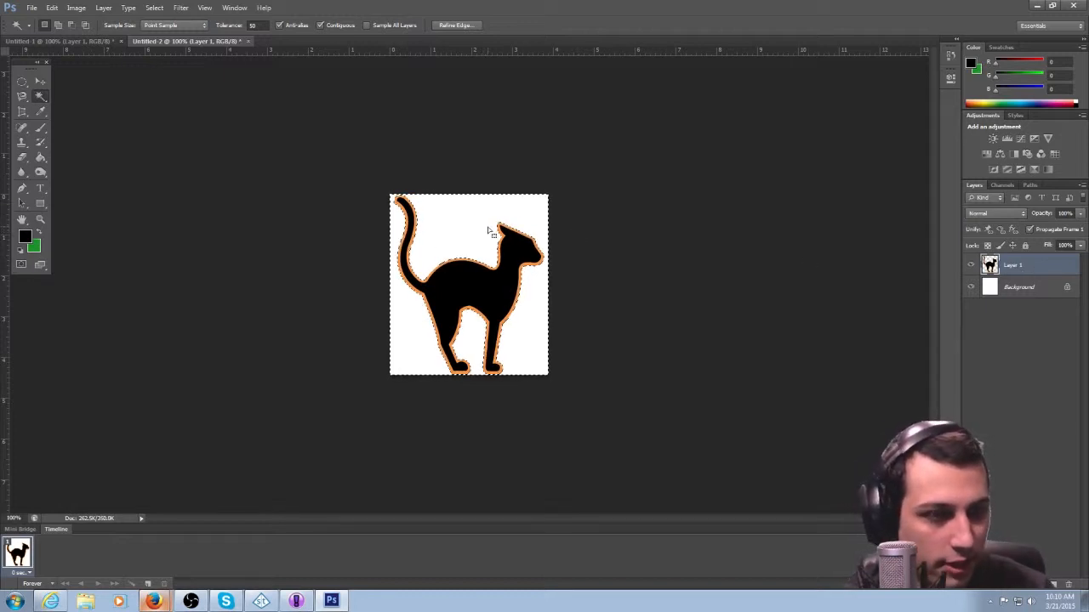
# Try to clear the selected area on the Background layer with a Content-Aware fill at 100% opacity.
pyautogui.click(1038, 292)
pyautogui.hotkey('shift', 'BackSpace')
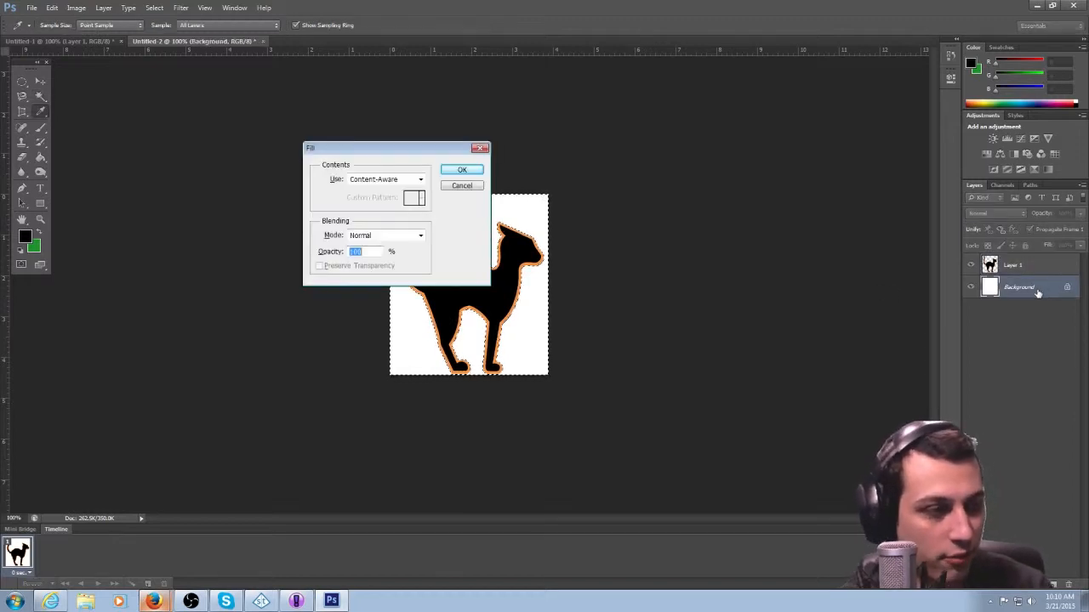
pyautogui.click(459, 168)
# Convert the Background into a regular layer, delete its white area around the cat, and deselect.
pyautogui.doubleClick(1031, 289)
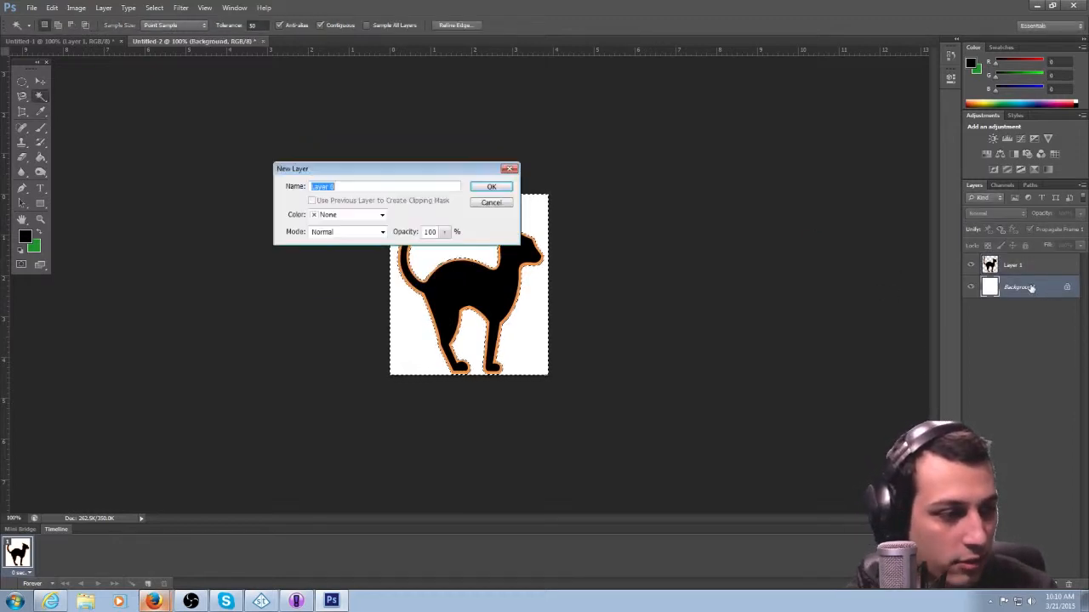
pyautogui.click(487, 184)
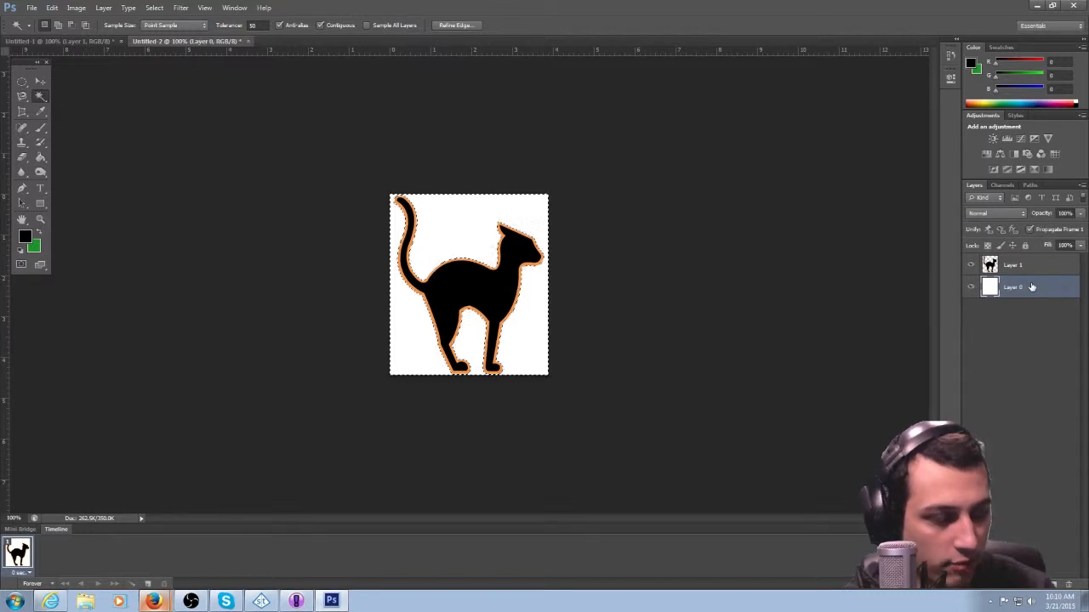
pyautogui.press('Delete')
pyautogui.click(22, 84)
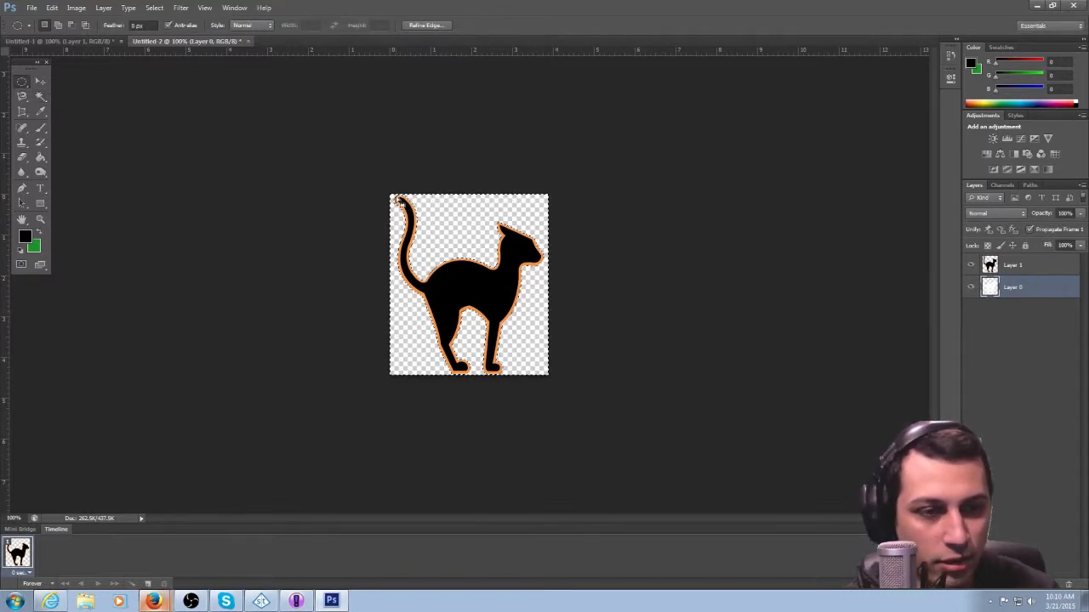
pyautogui.click(451, 218)
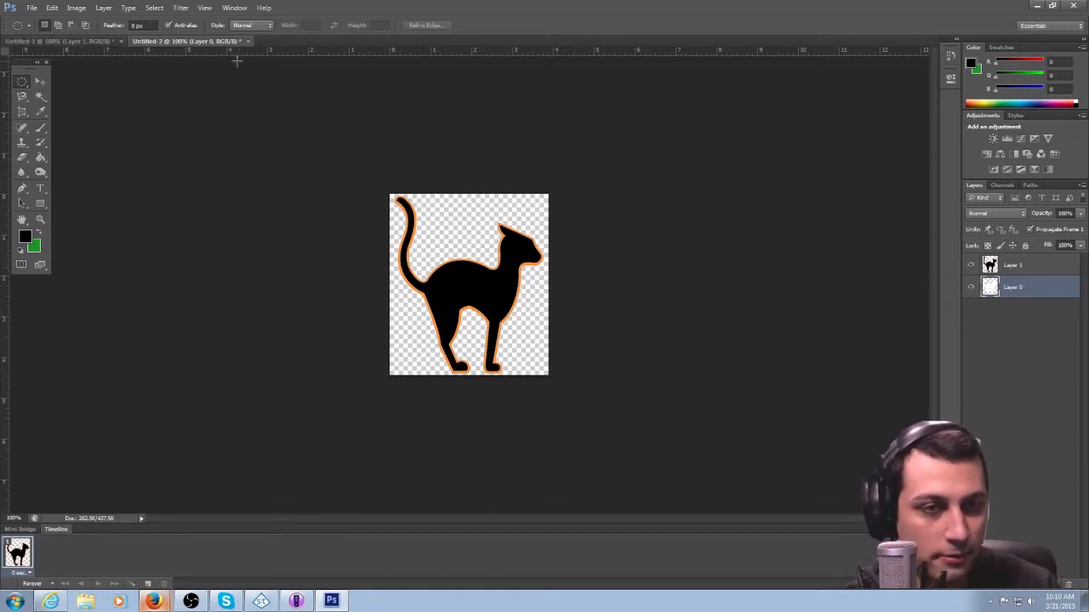
# Duplicate the cat layer into the Untitled-1 document as Layer 2 and switch to that document.
pyautogui.rightClick(1033, 268)
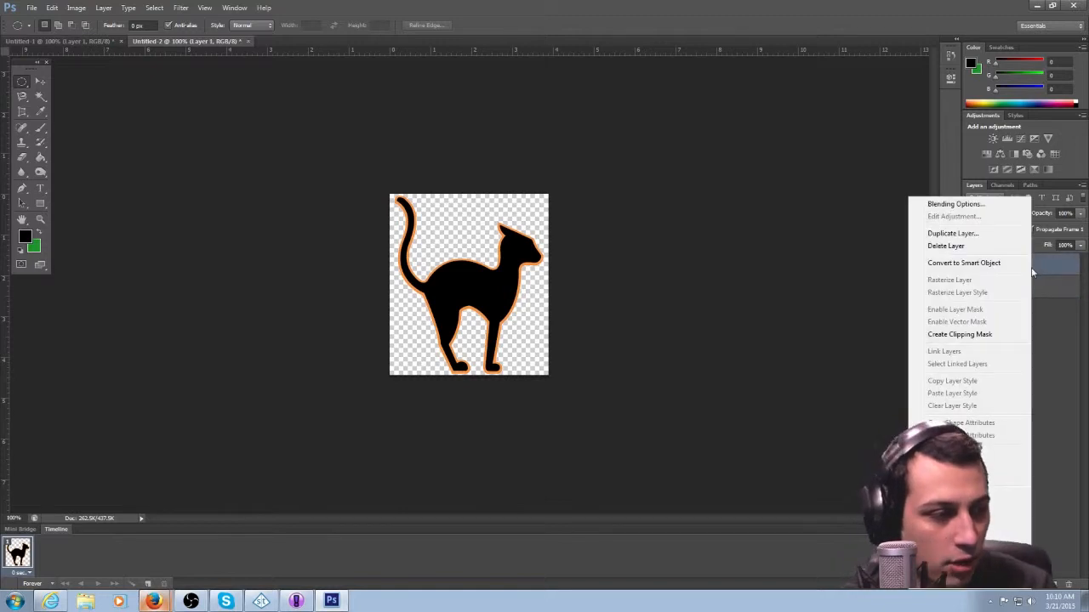
pyautogui.click(984, 240)
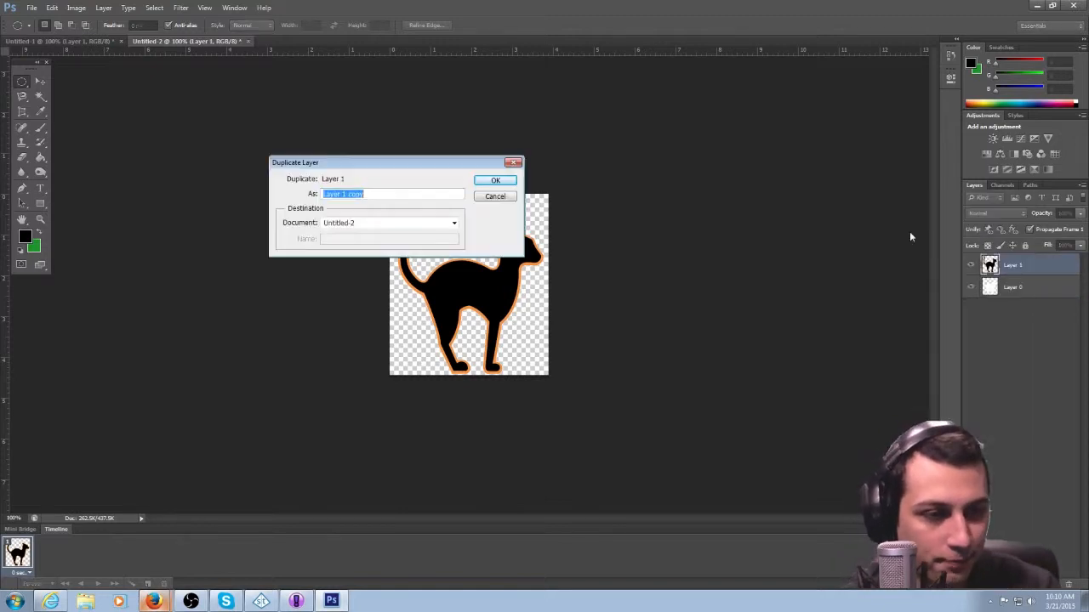
pyautogui.moveTo(414, 166); pyautogui.dragTo(644, 99)
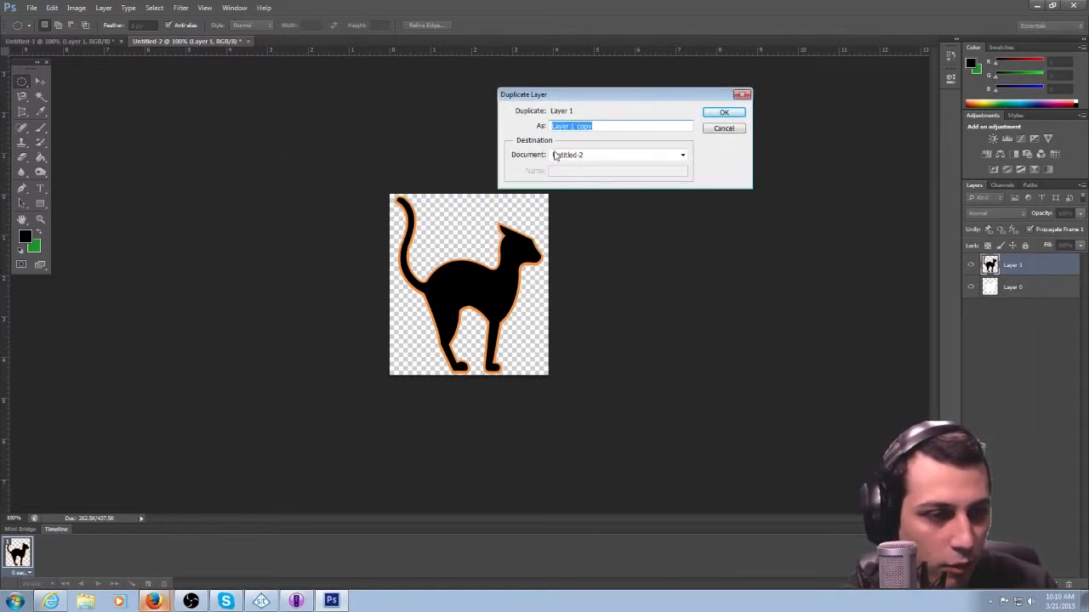
pyautogui.click(625, 155)
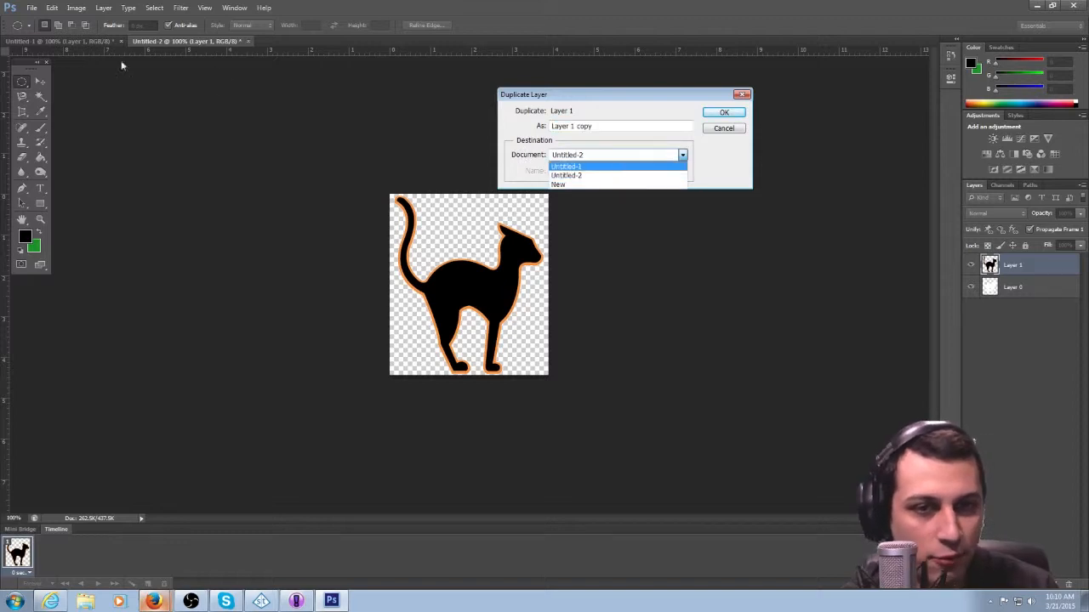
pyautogui.click(579, 167)
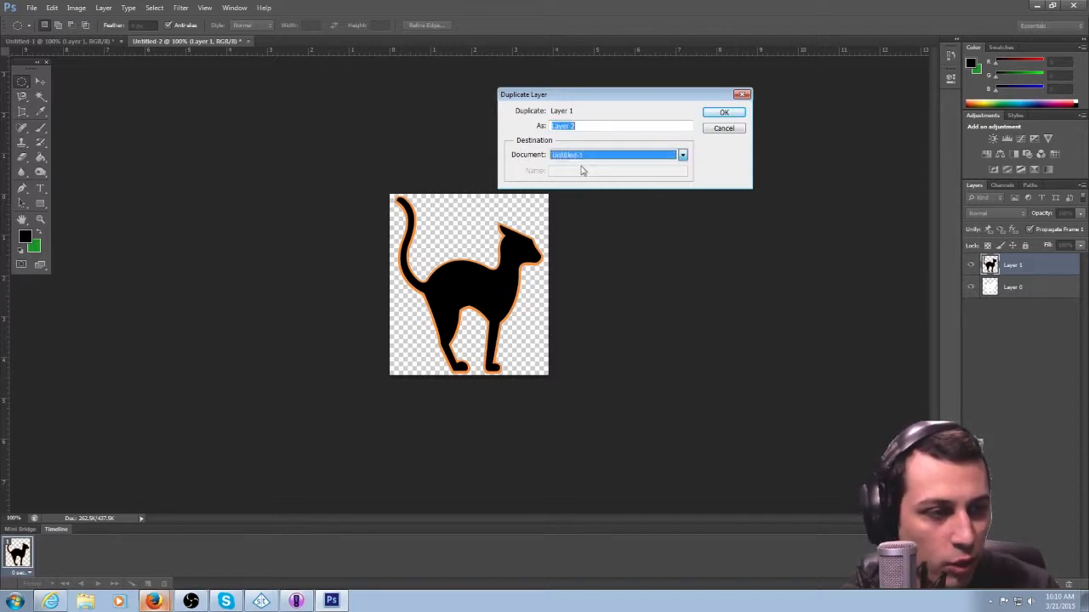
pyautogui.click(722, 113)
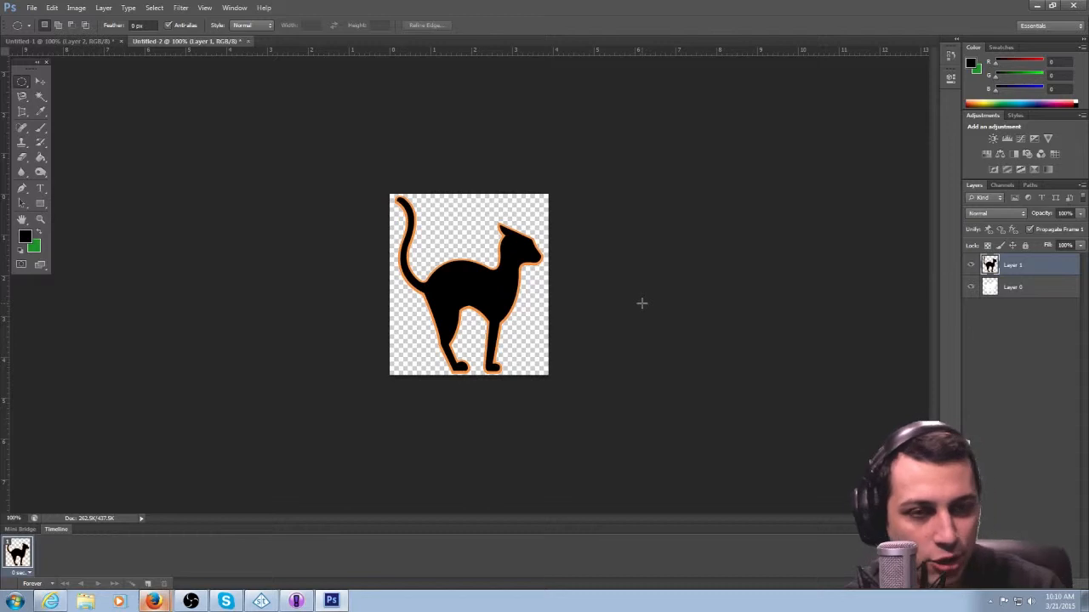
pyautogui.click(64, 41)
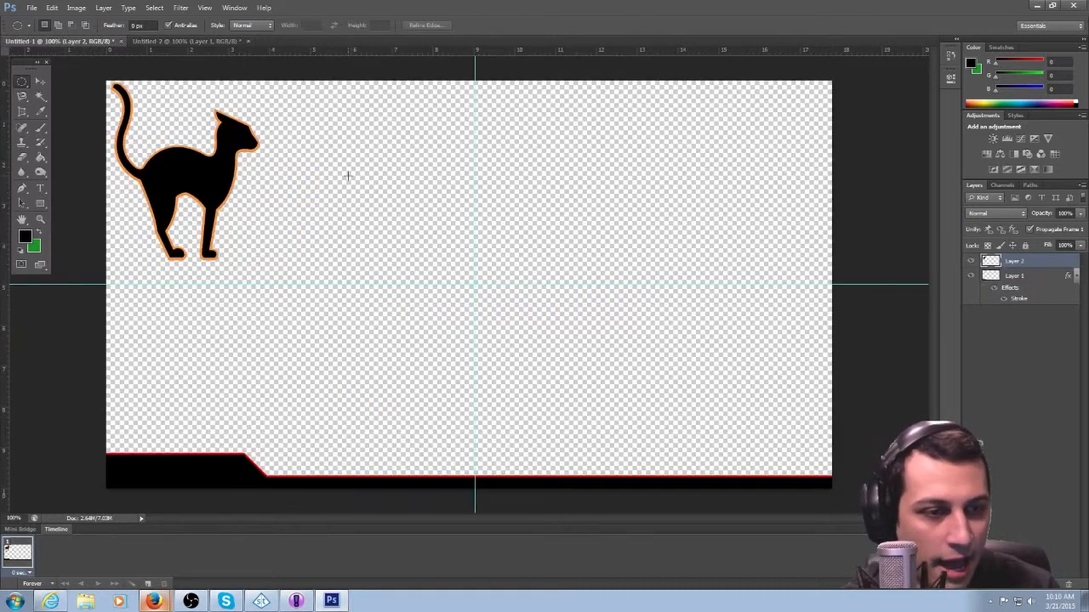
# Scale the cat to about 45% and place it over the black bar in the canvas's lower-left corner.
pyautogui.click(48, 82)
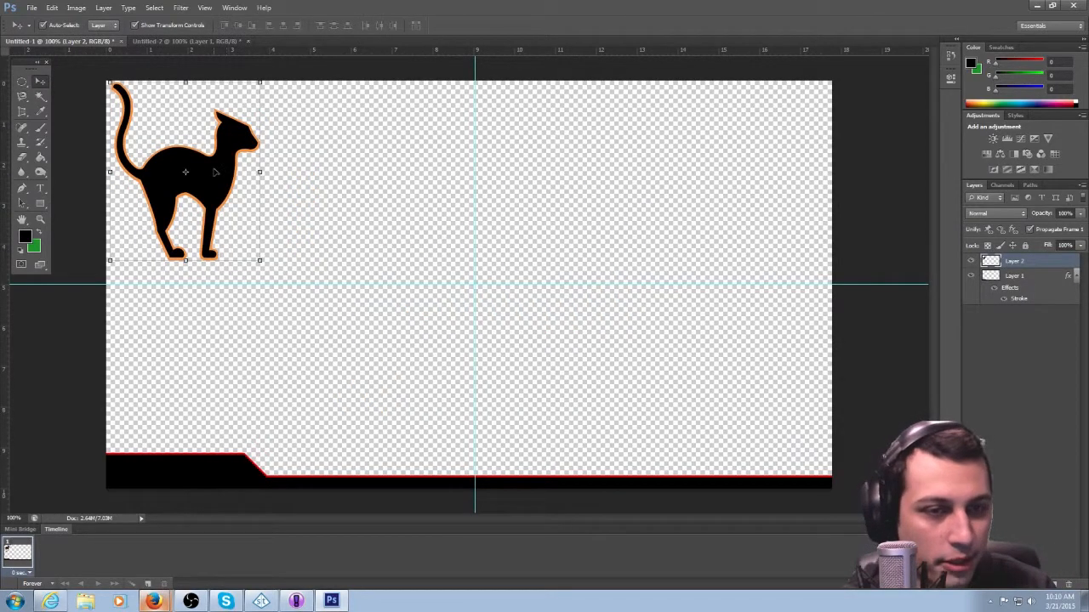
pyautogui.moveTo(215, 172); pyautogui.dragTo(376, 208)
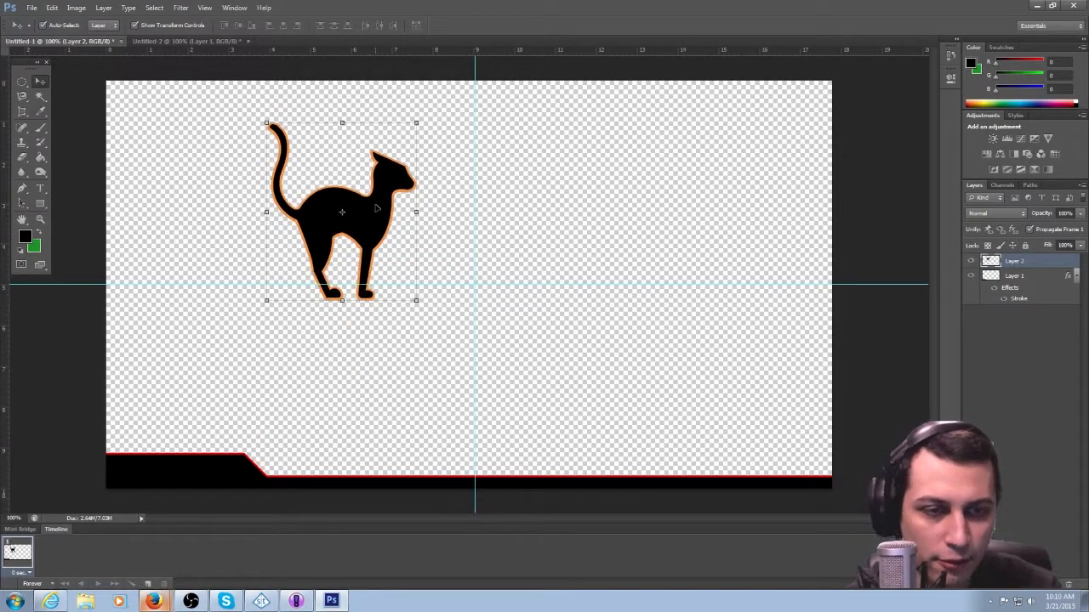
pyautogui.hotkey('ctrl', 't')
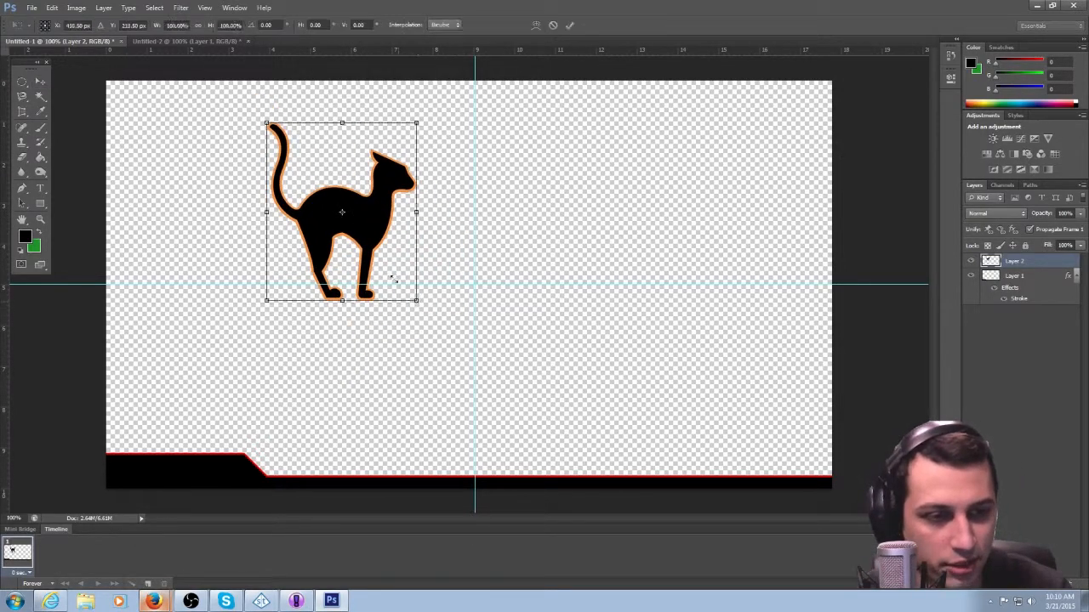
pyautogui.moveTo(391, 278); pyautogui.dragTo(162, 451)
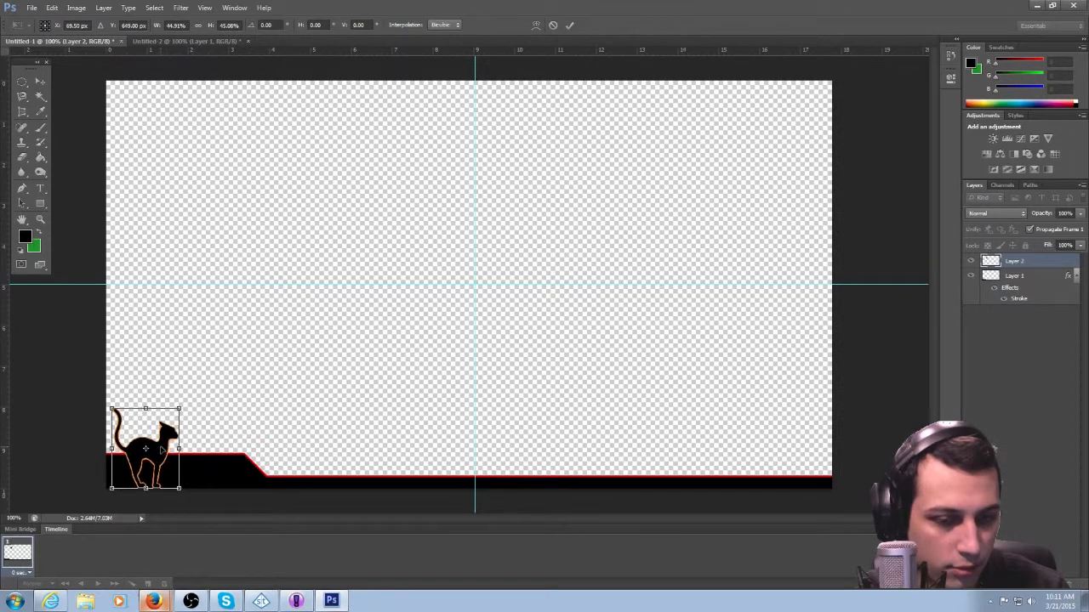
pyautogui.click(40, 81)
pyautogui.click(486, 223)
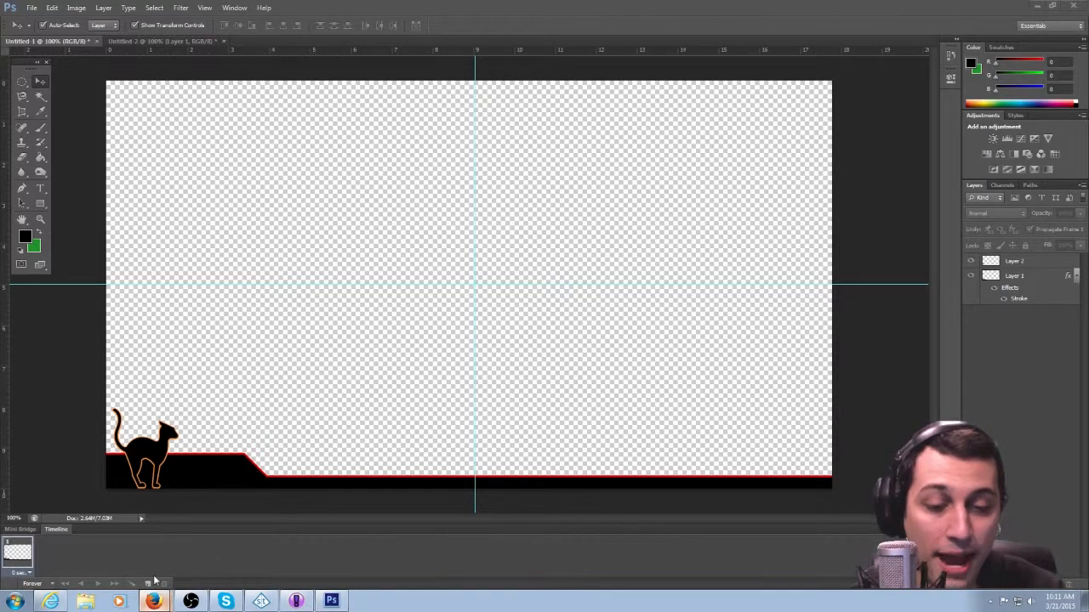
# Switch to Firefox and search Google Images for "black texture".
pyautogui.click(153, 601)
pyautogui.scroll(4, 217, 119)
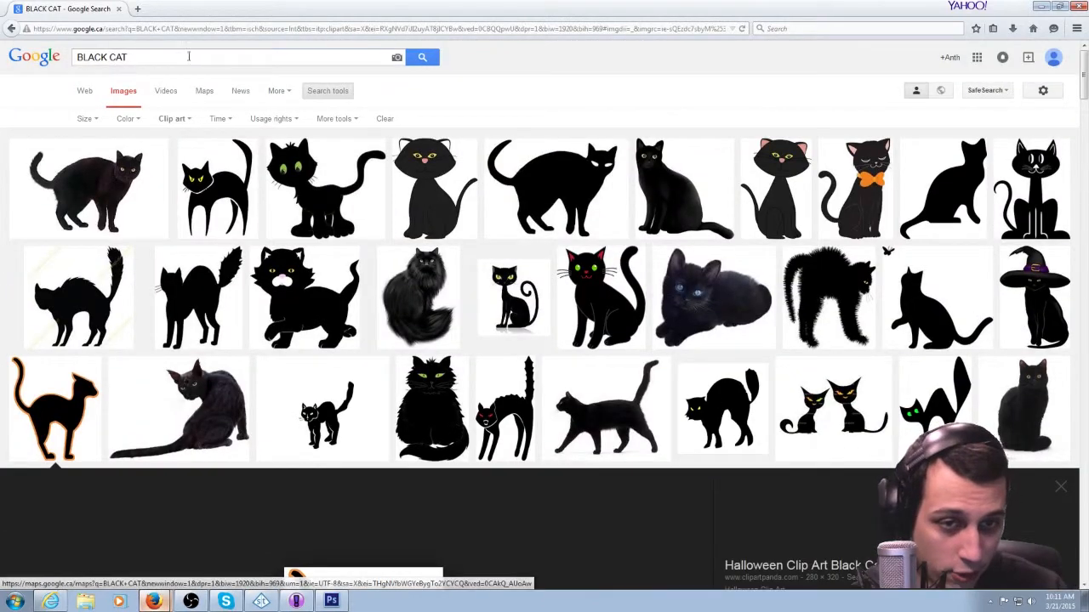
pyautogui.moveTo(189, 57); pyautogui.dragTo(7, 84)
pyautogui.write('black tex')
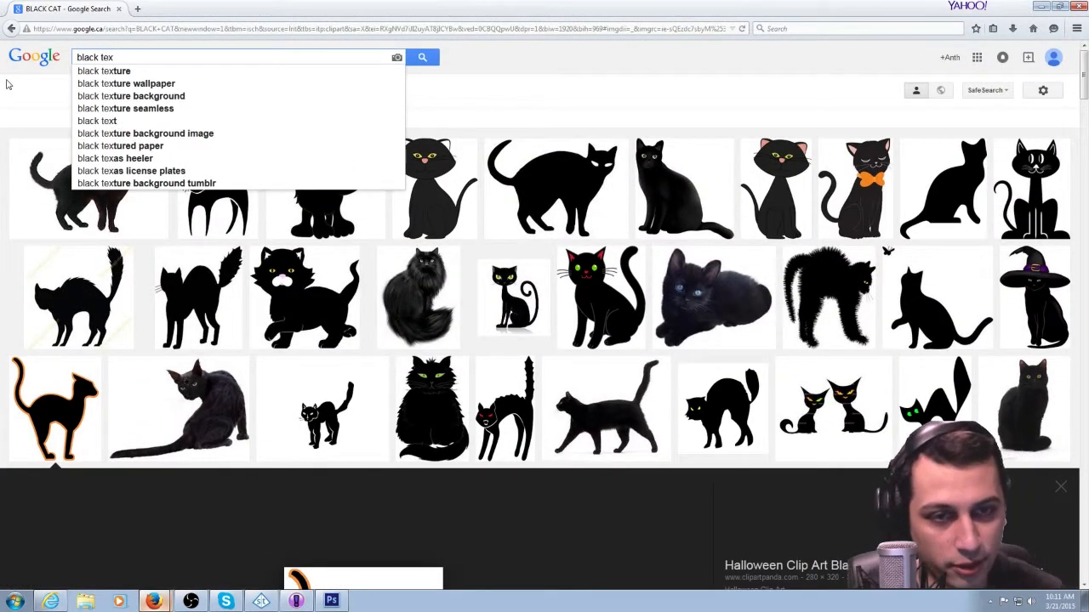
pyautogui.press('Down')
pyautogui.press('Return')
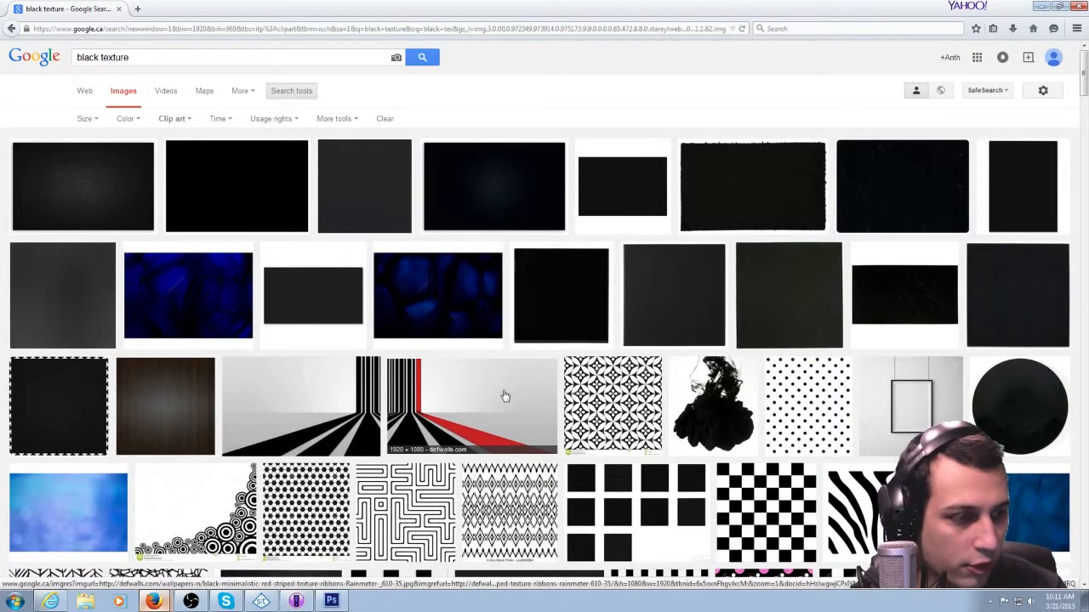
# Examine the black texture image results for a suitable texture and preview the Dark Texture wallpaper.
pyautogui.scroll(-6, 504, 395)
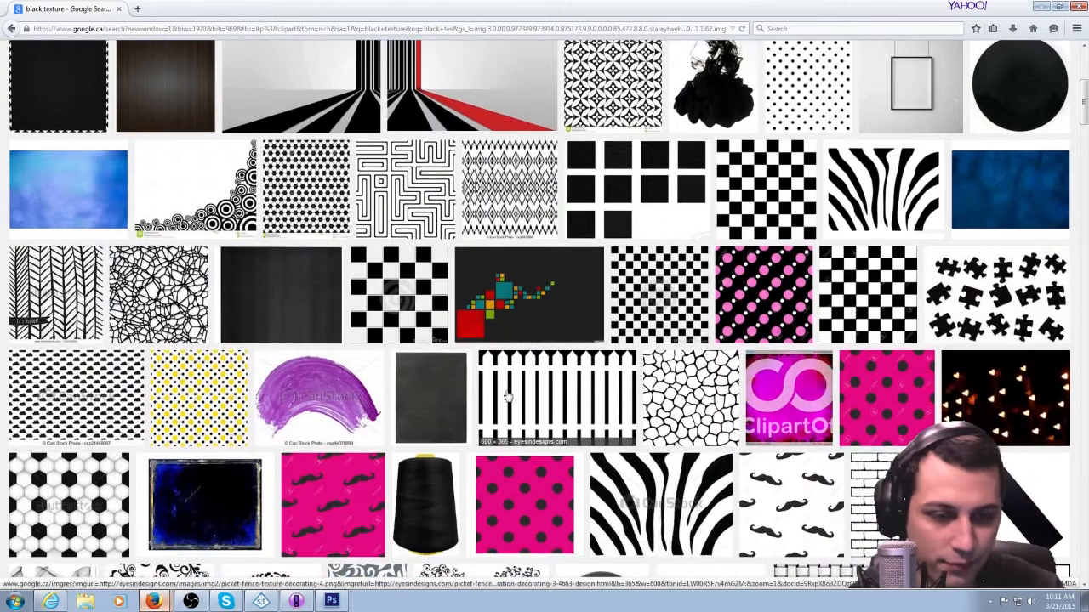
pyautogui.scroll(-6, 507, 397)
pyautogui.scroll(-12, 507, 397)
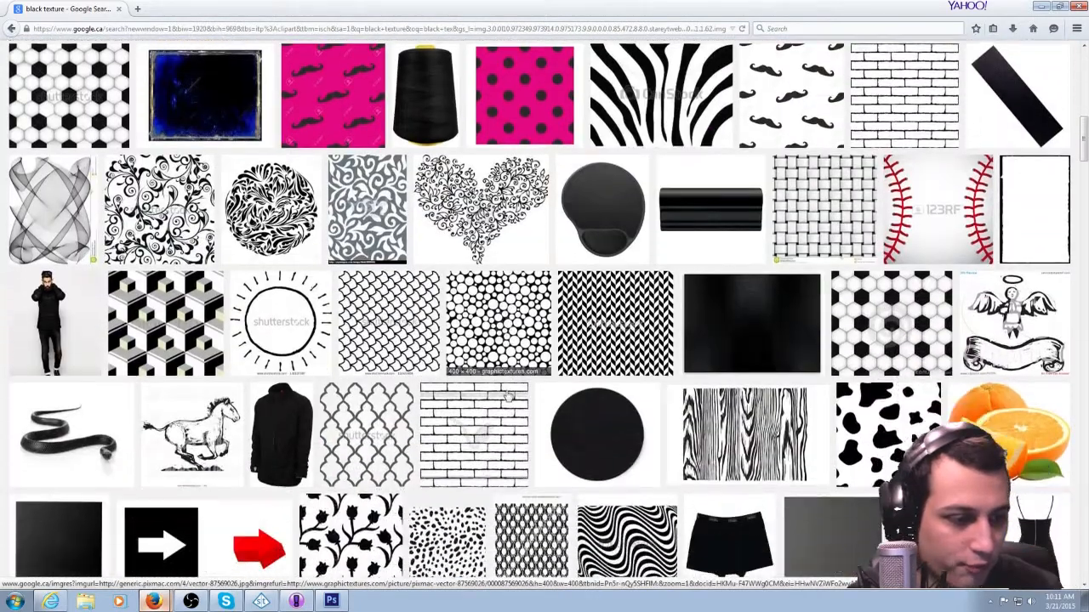
pyautogui.scroll(-2, 507, 397)
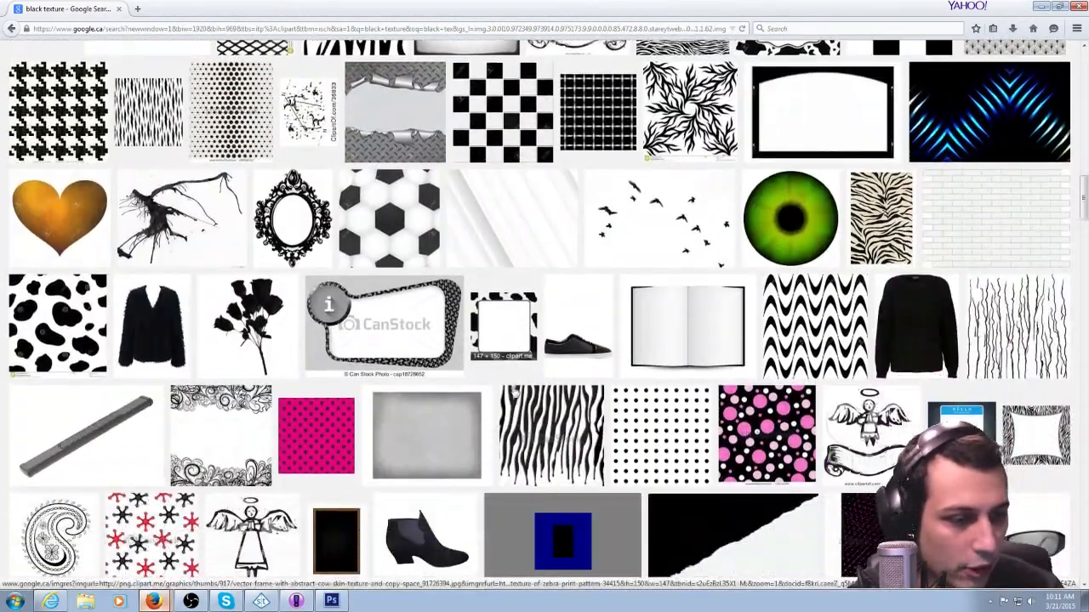
pyautogui.scroll(-10, 515, 391)
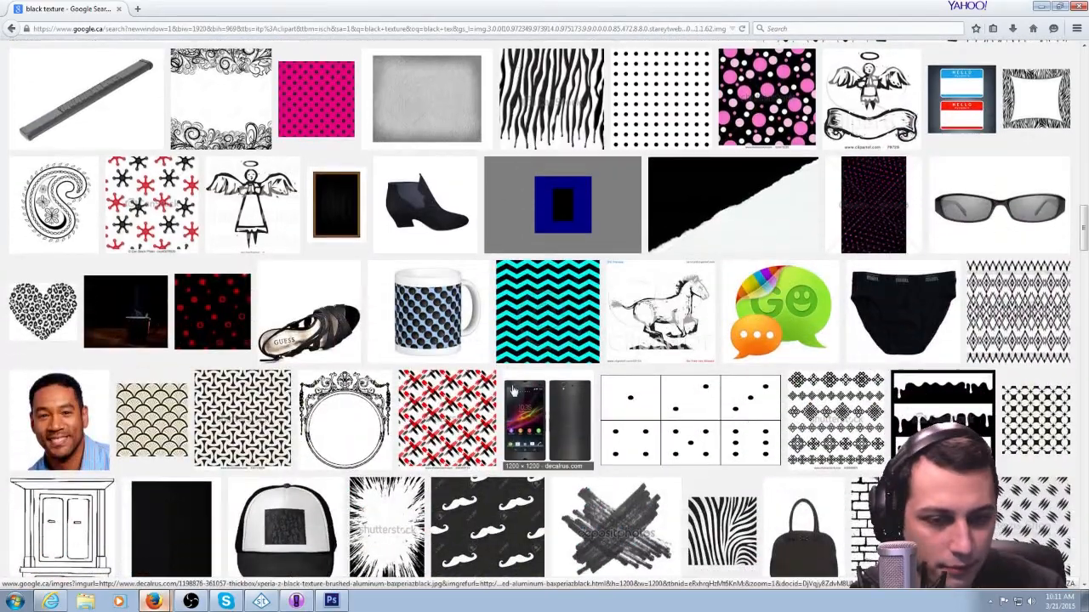
pyautogui.scroll(10, 513, 387)
pyautogui.scroll(20, 513, 383)
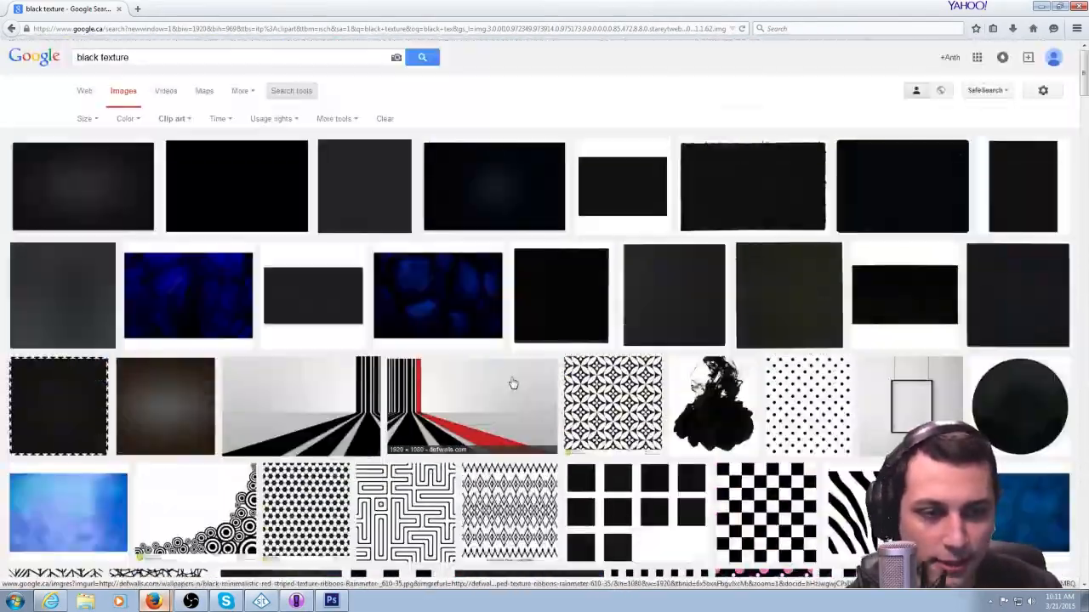
pyautogui.click(510, 201)
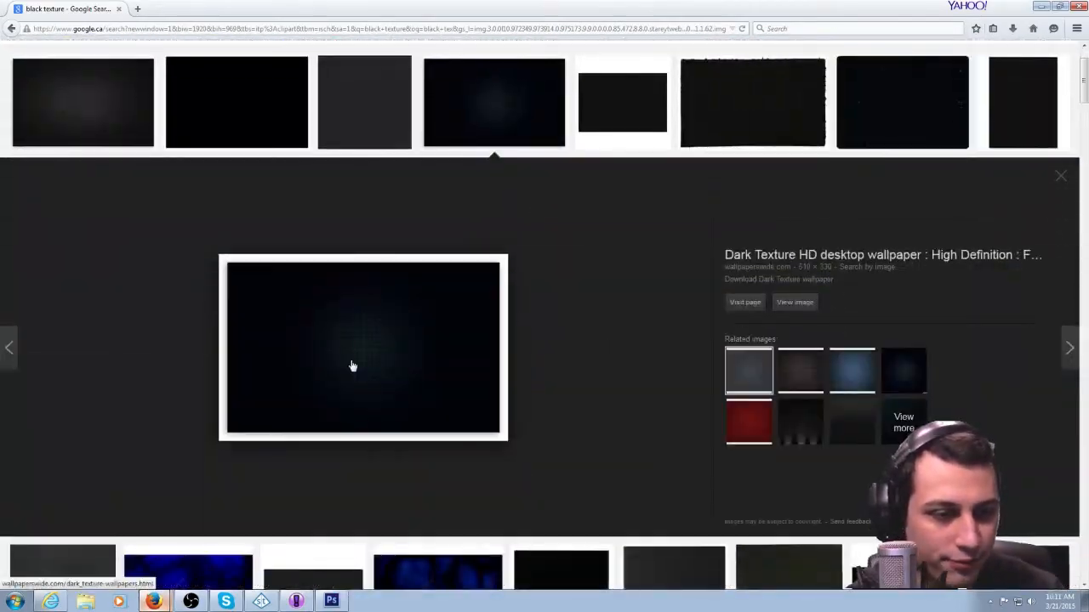
pyautogui.scroll(2, 332, 219)
# Open the preview of the Black Texture HD desktop wallpaper and copy its image.
pyautogui.click(88, 190)
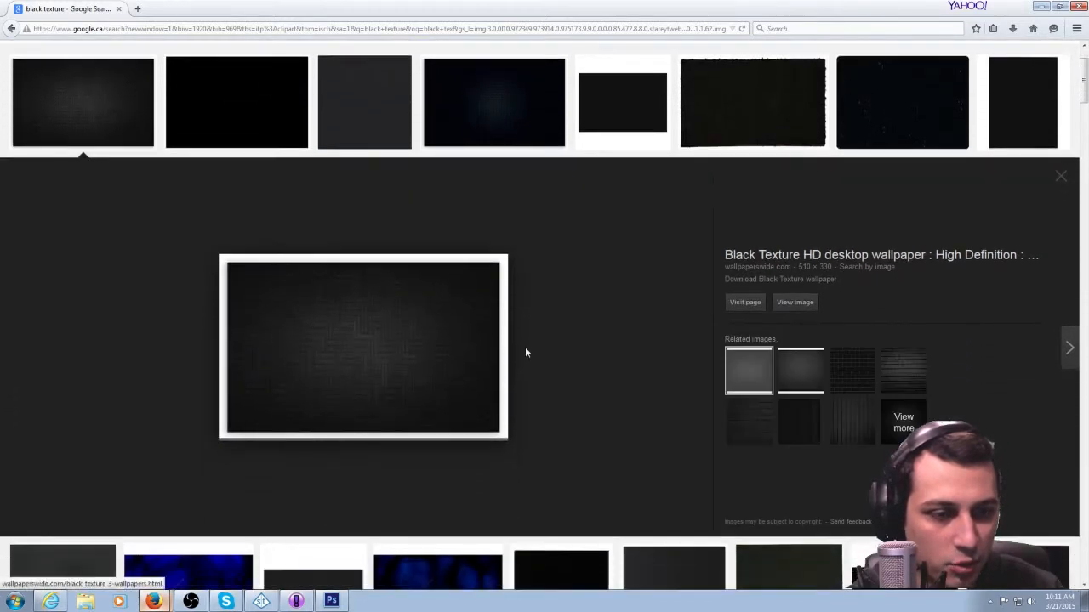
pyautogui.rightClick(443, 320)
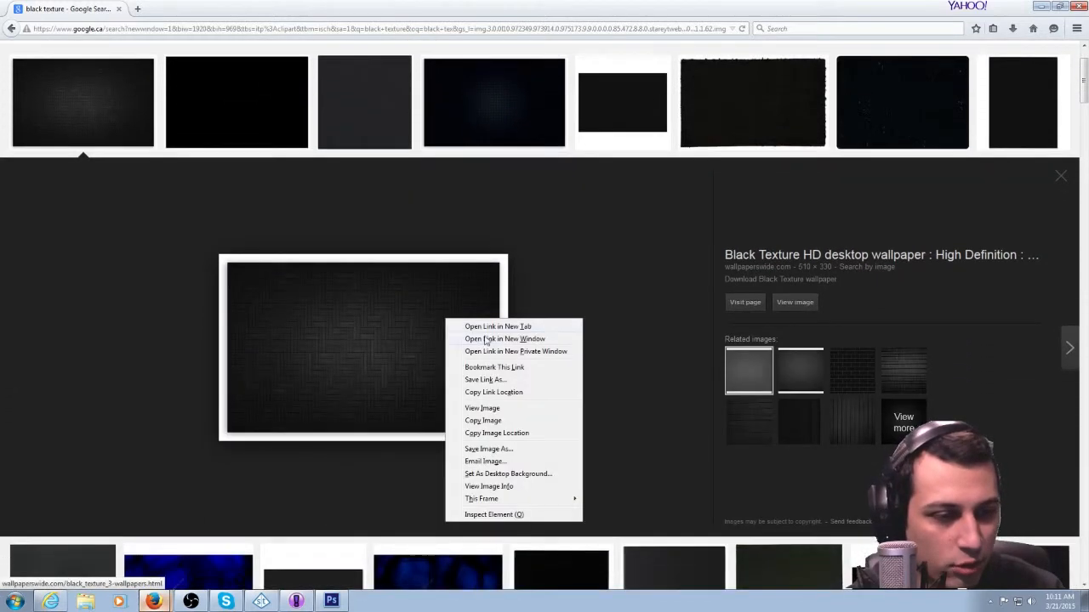
pyautogui.click(496, 420)
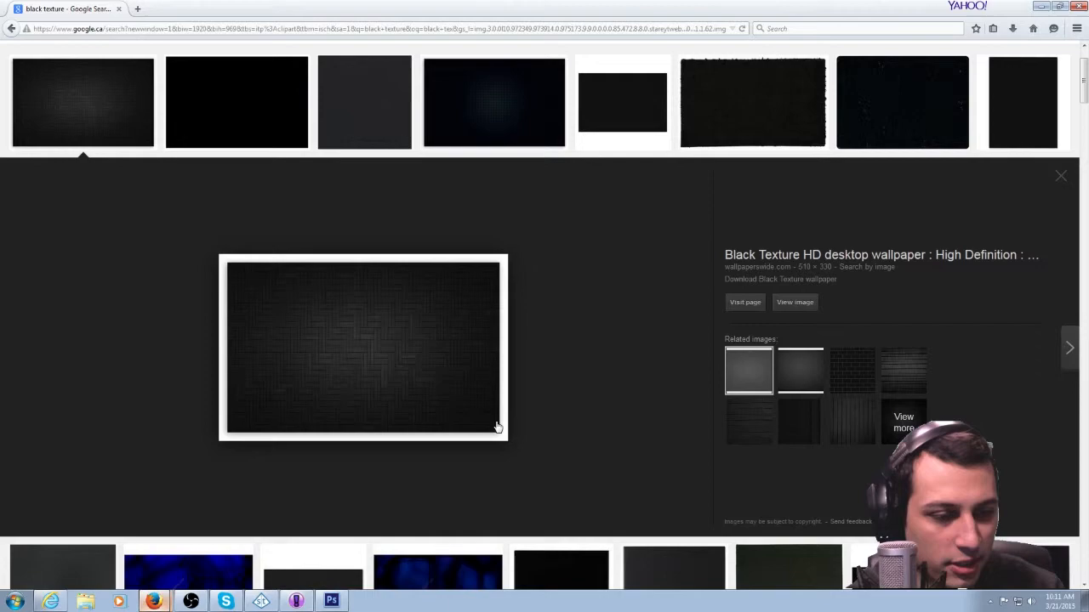
# Return to Photoshop, create a new document, and paste the copied black texture into it.
pyautogui.click(1039, 6)
pyautogui.click(31, 8)
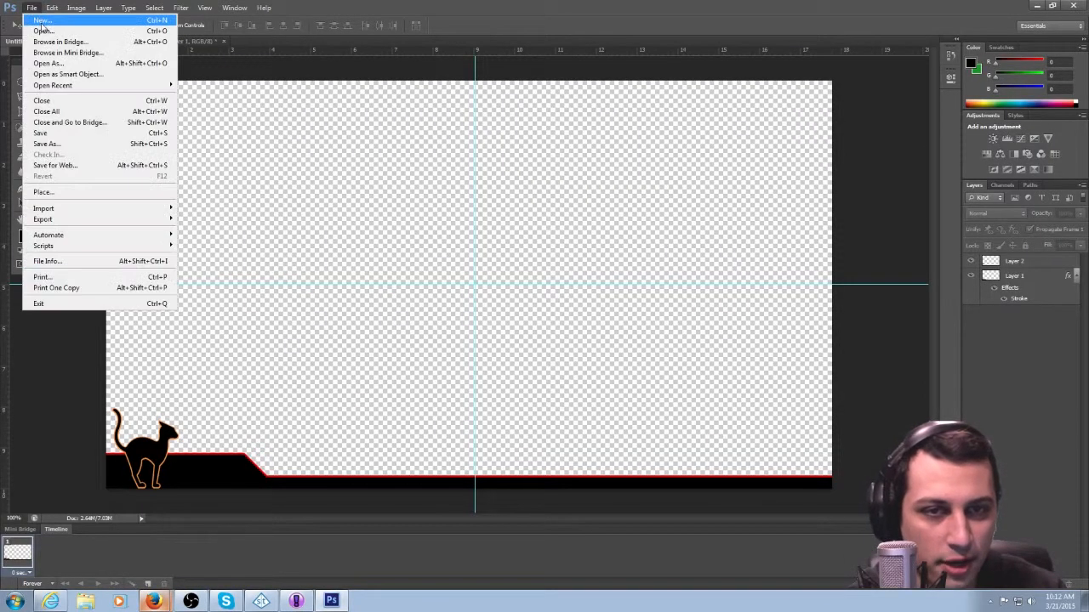
pyautogui.click(40, 20)
pyautogui.click(502, 151)
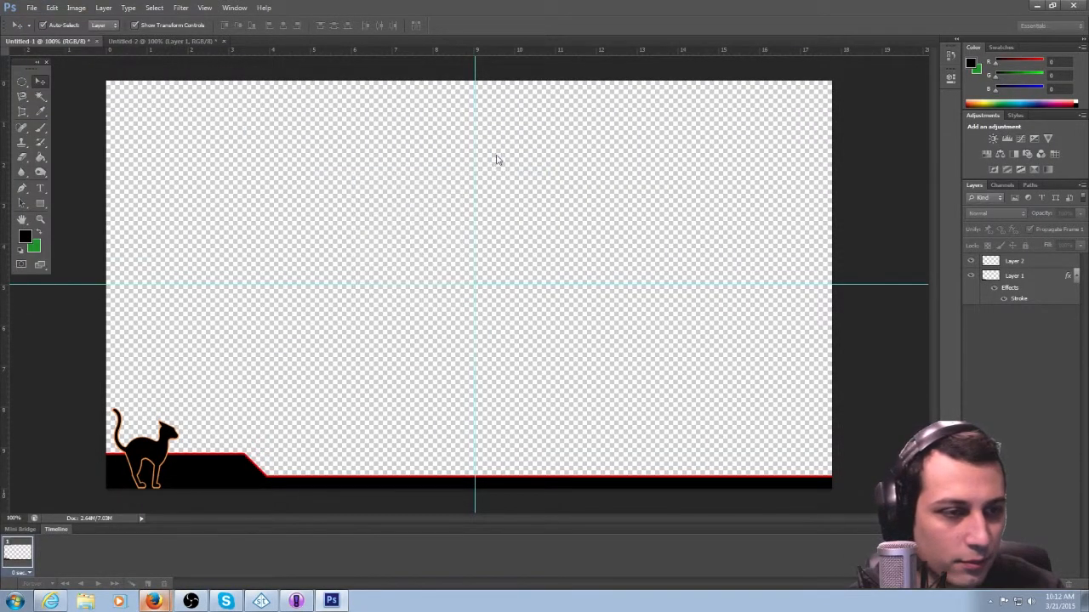
pyautogui.hotkey('ctrl', 'v')
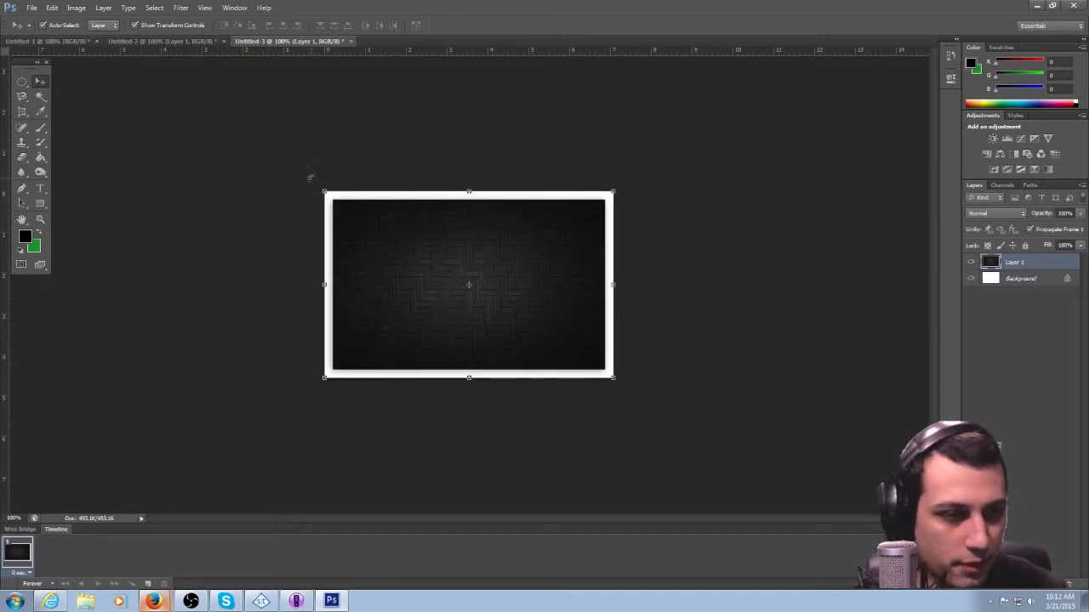
# Delete the white border around the texture with the Magic Wand at tolerance 50, converting the Background into a regular layer.
pyautogui.click(40, 96)
pyautogui.click(427, 196)
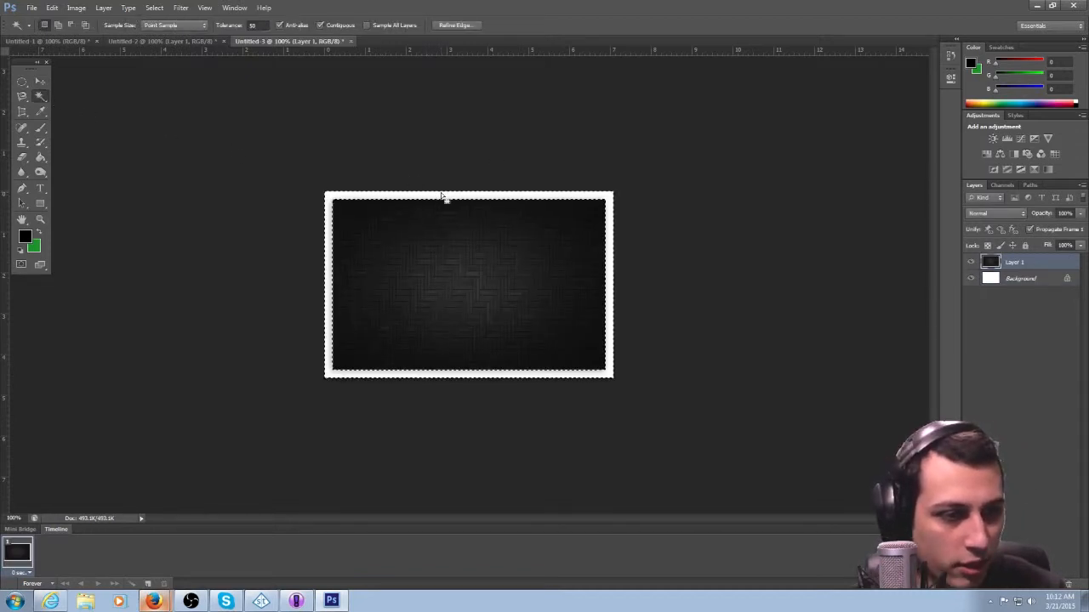
pyautogui.doubleClick(1043, 281)
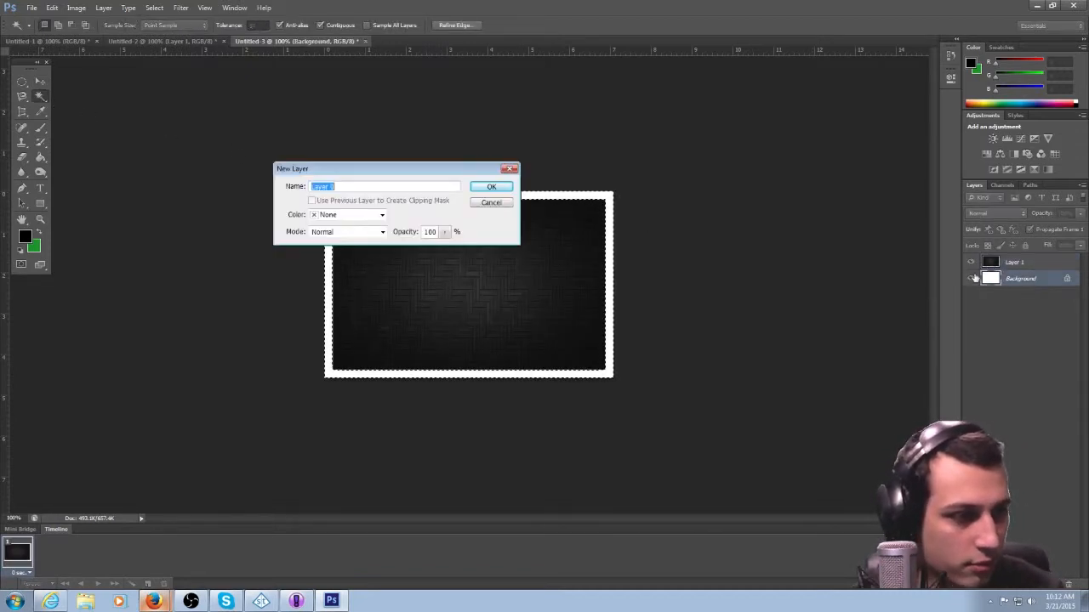
pyautogui.click(493, 185)
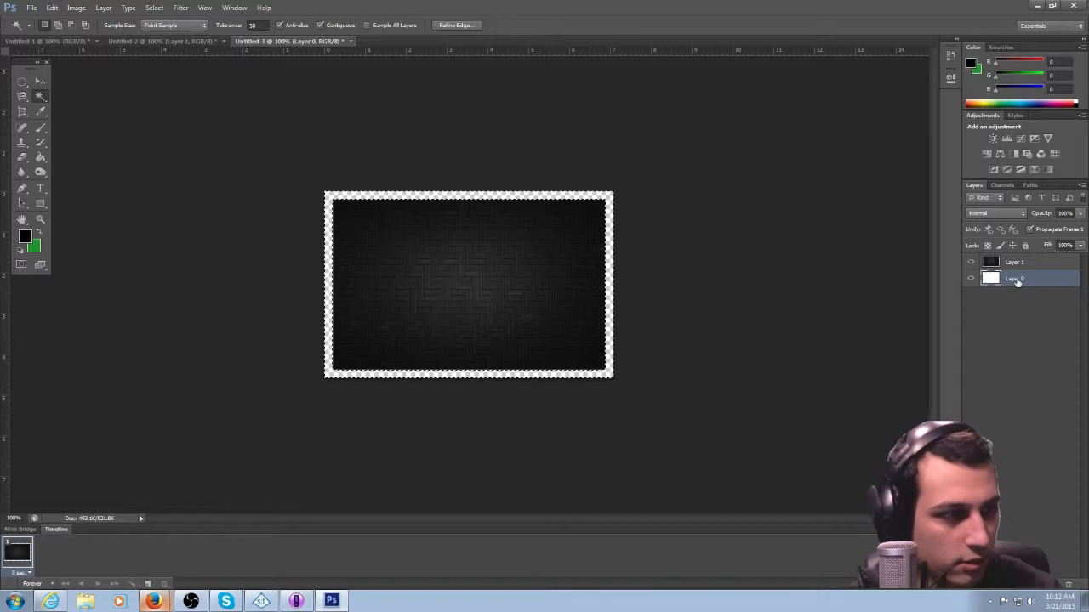
# Make the texture's Layer 1 active, clear the border selection, and hide Layer 0.
pyautogui.click(1021, 263)
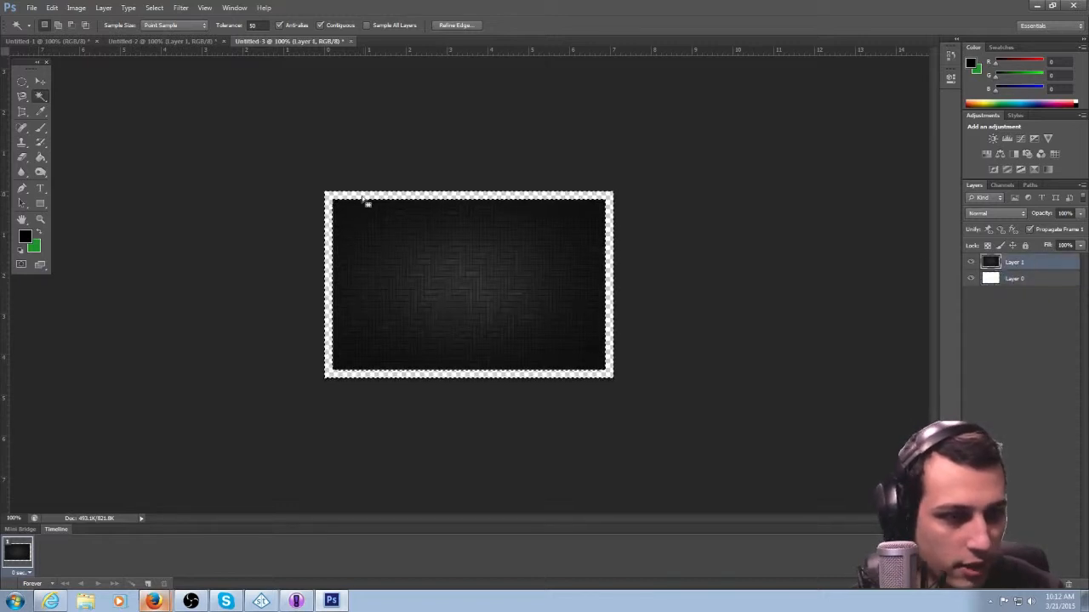
pyautogui.click(23, 83)
pyautogui.click(168, 124)
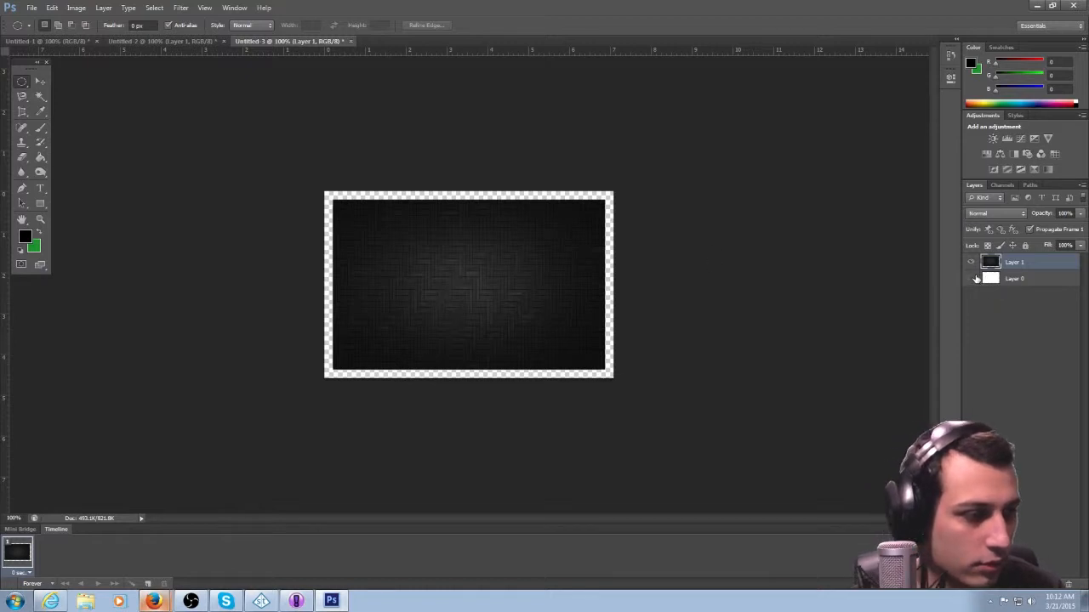
# Duplicate the texture layer into the Untitled-1 document and switch to that document.
pyautogui.rightClick(1021, 263)
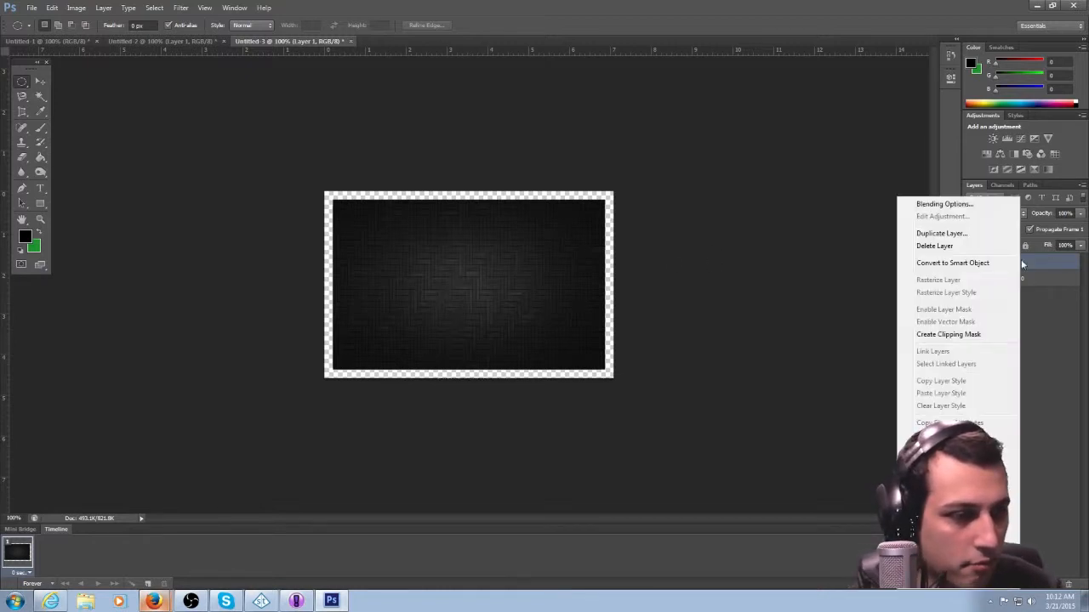
pyautogui.click(980, 244)
pyautogui.click(600, 156)
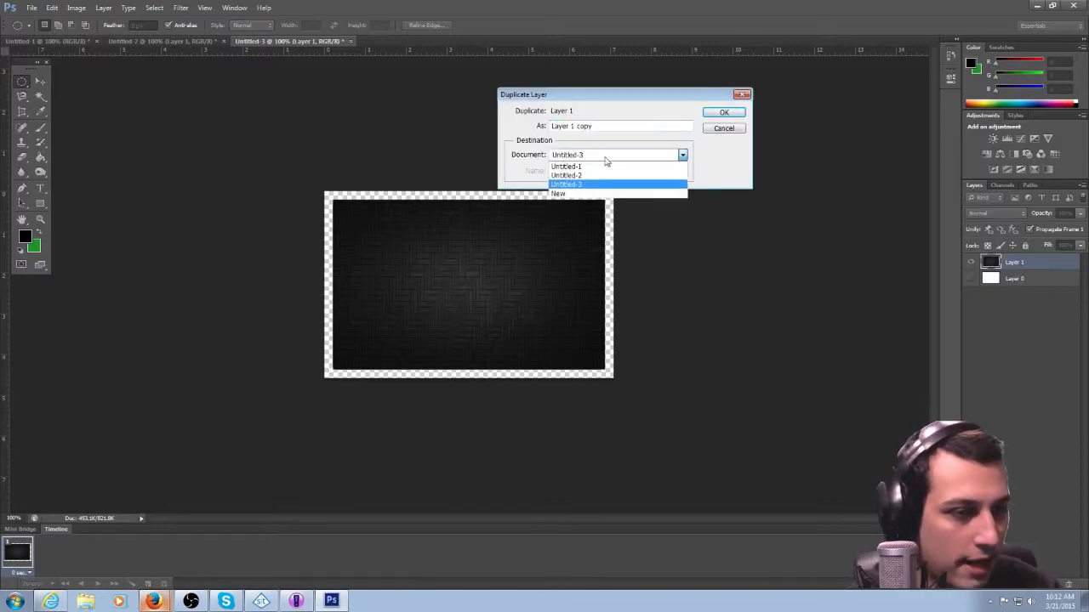
pyautogui.click(603, 168)
pyautogui.click(730, 117)
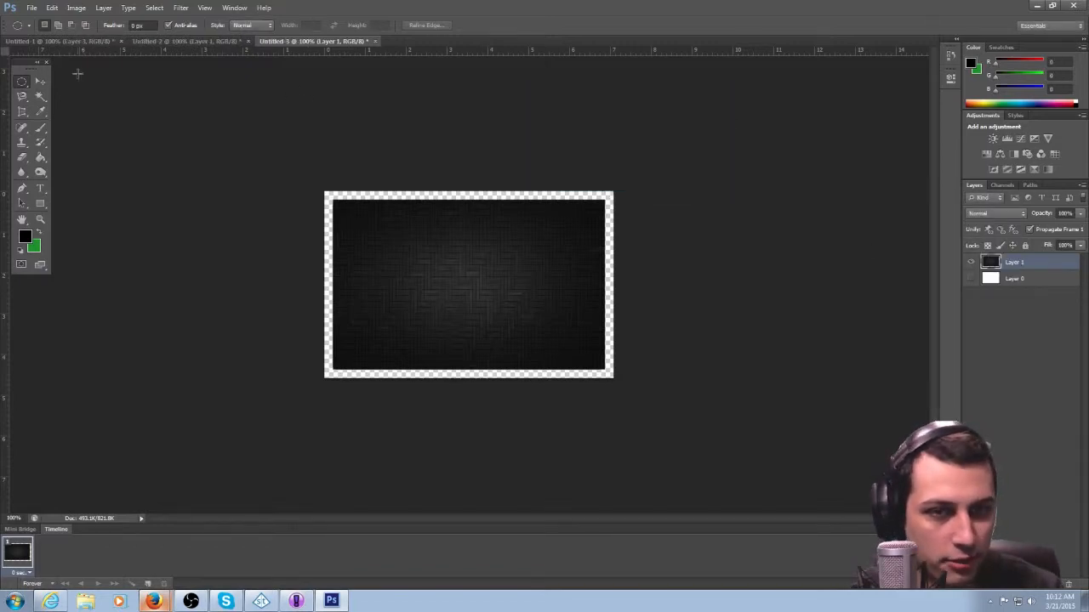
pyautogui.click(85, 41)
# Enlarge the texture layer to about 268% and position it to cover the whole canvas.
pyautogui.click(41, 81)
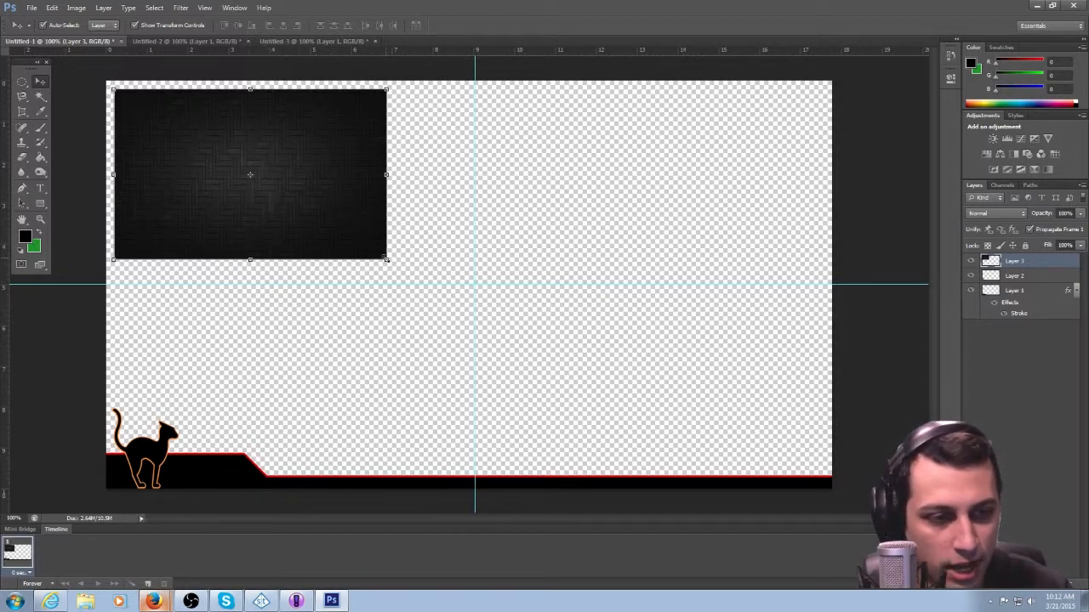
pyautogui.moveTo(387, 259); pyautogui.dragTo(481, 251)
pyautogui.moveTo(492, 207); pyautogui.dragTo(951, 389)
pyautogui.moveTo(748, 384); pyautogui.dragTo(735, 380)
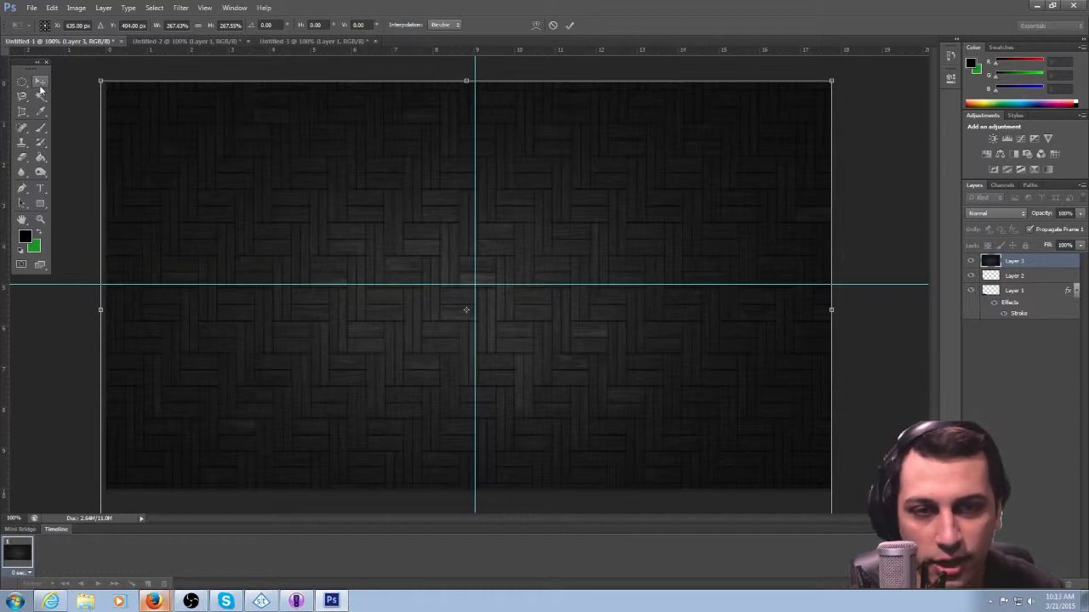
pyautogui.click(41, 83)
pyautogui.click(487, 226)
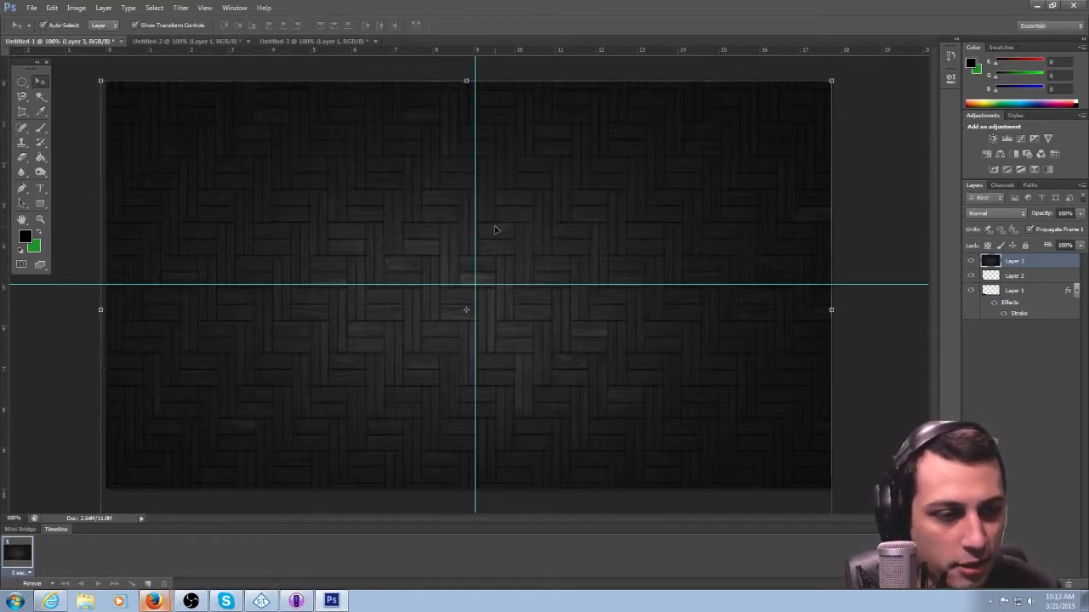
# Create a clipping mask from the texture on Layer 3 onto the cat's Layer 2.
pyautogui.click(22, 81)
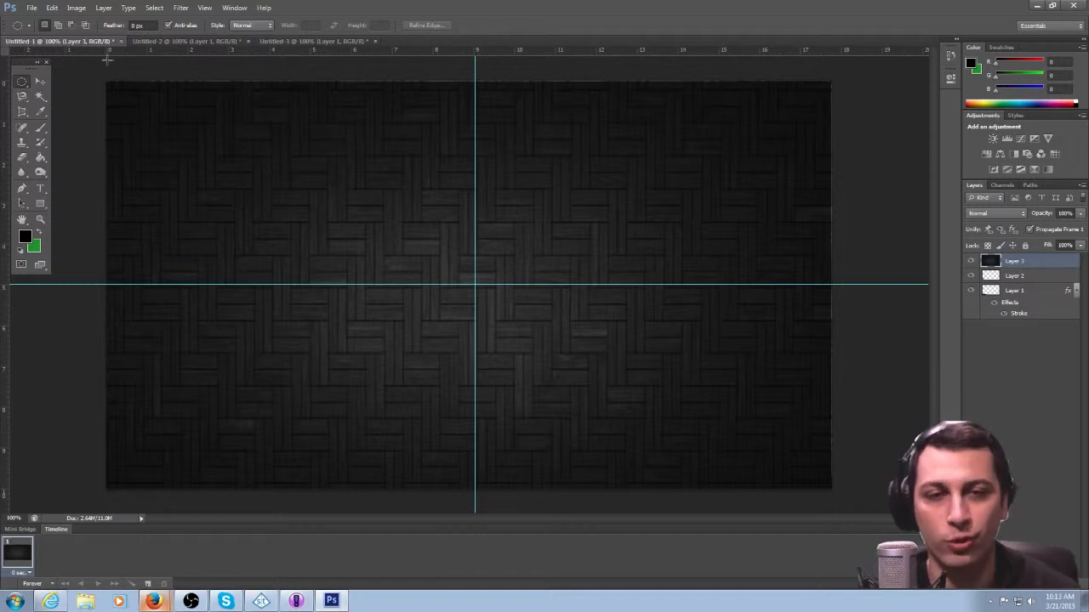
pyautogui.click(41, 81)
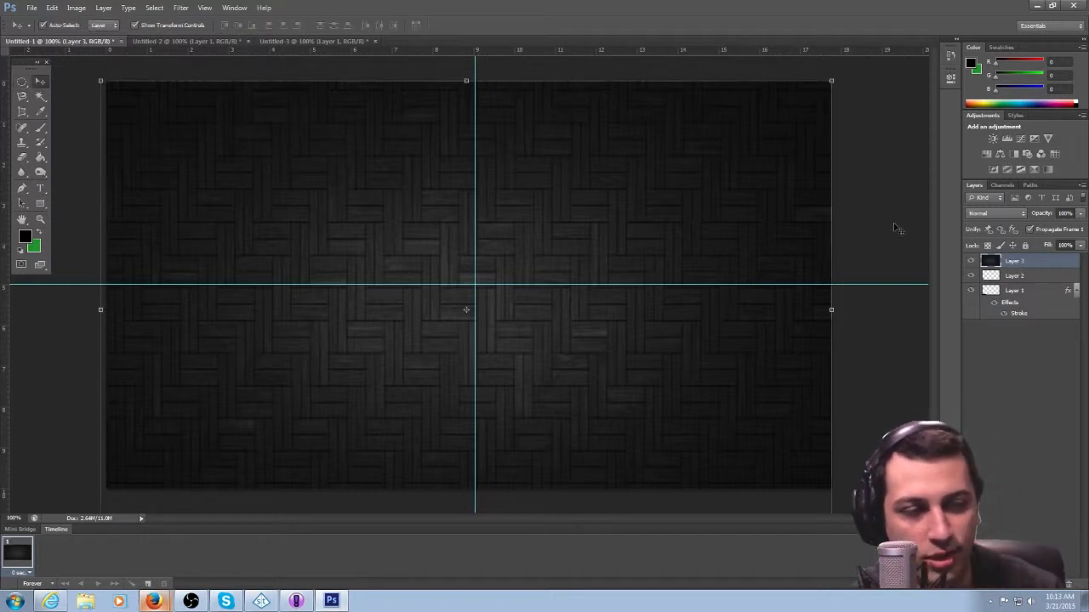
pyautogui.rightClick(1039, 266)
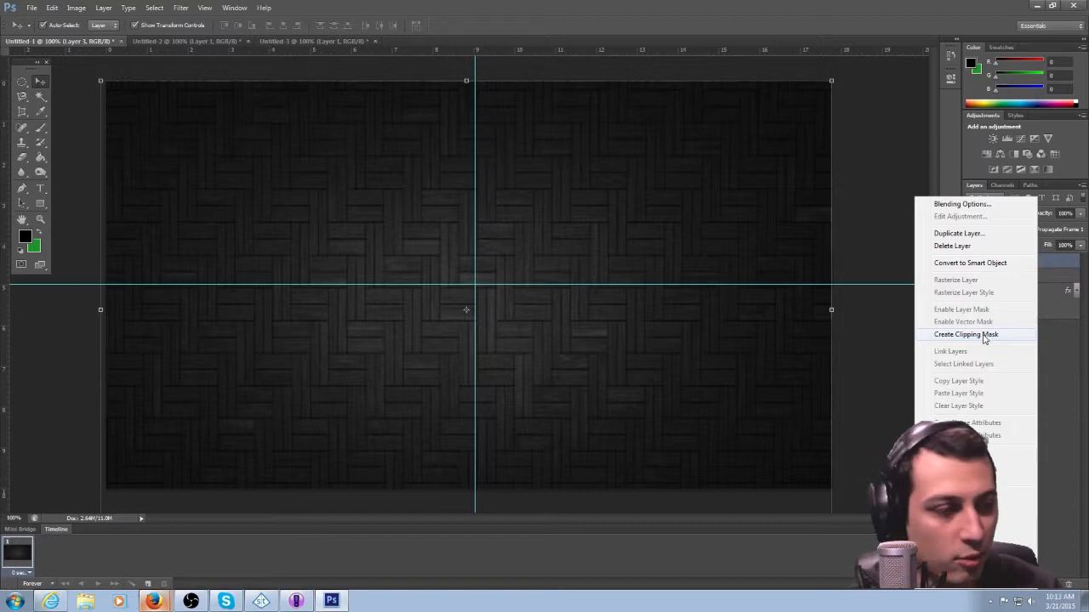
pyautogui.click(984, 336)
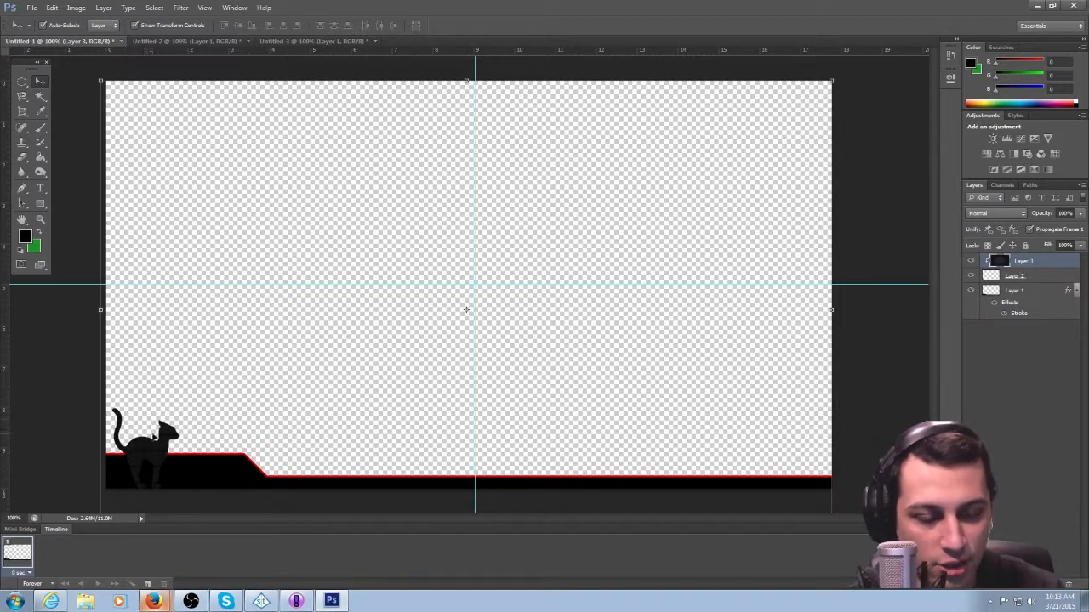
# Move the texture's Layer 3 below the cat's Layer 2 and clip it to the lower bar on Layer 1.
pyautogui.moveTo(1048, 274); pyautogui.dragTo(1050, 287)
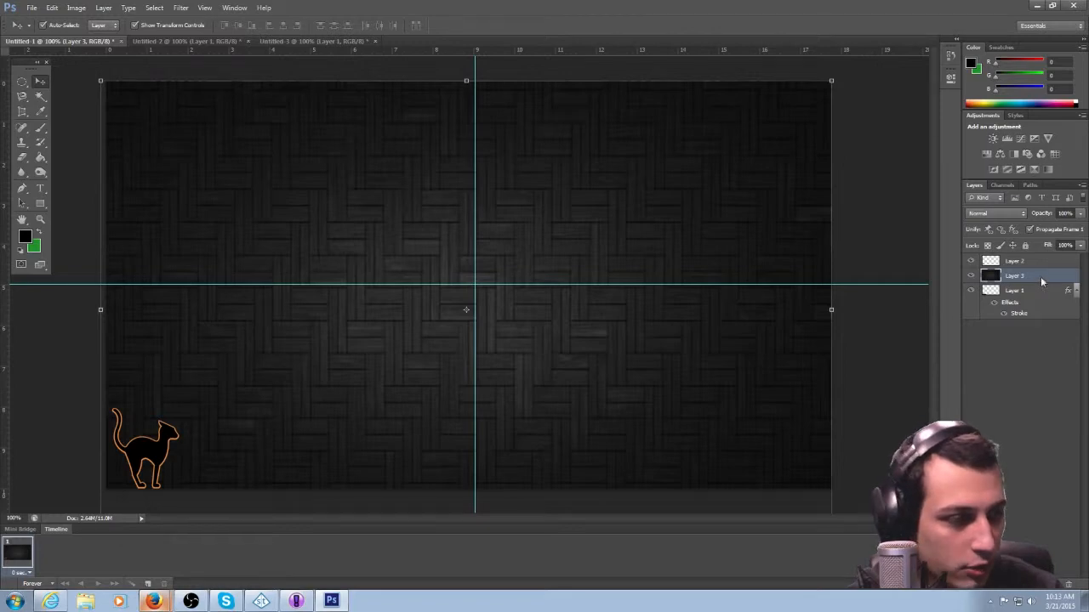
pyautogui.rightClick(1040, 276)
pyautogui.click(978, 330)
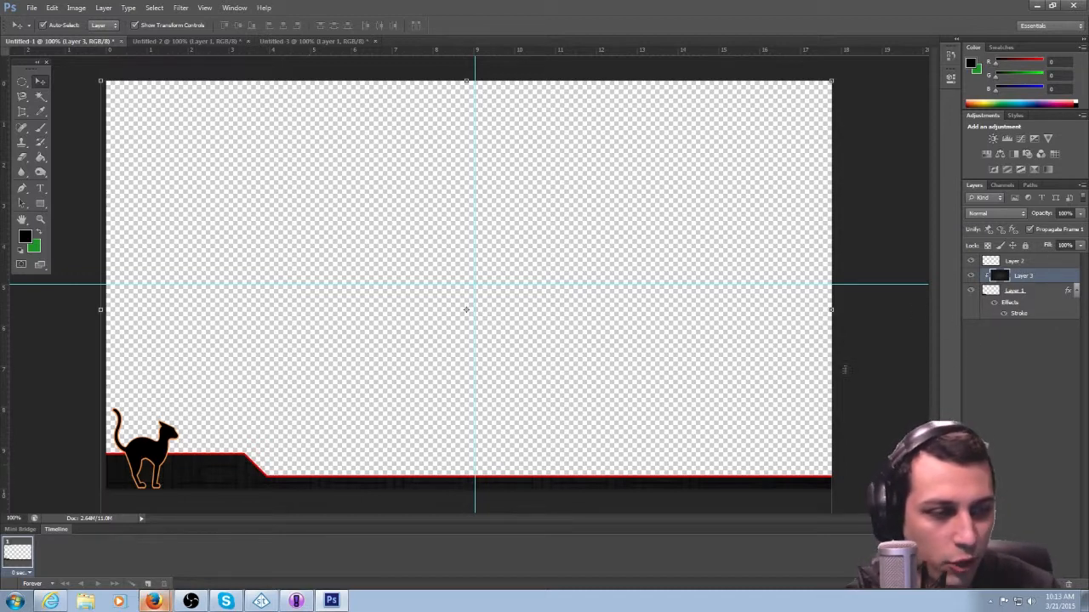
# Make the lower bar's Layer 1 active and set the foreground color to light blue 639eed.
pyautogui.click(1018, 292)
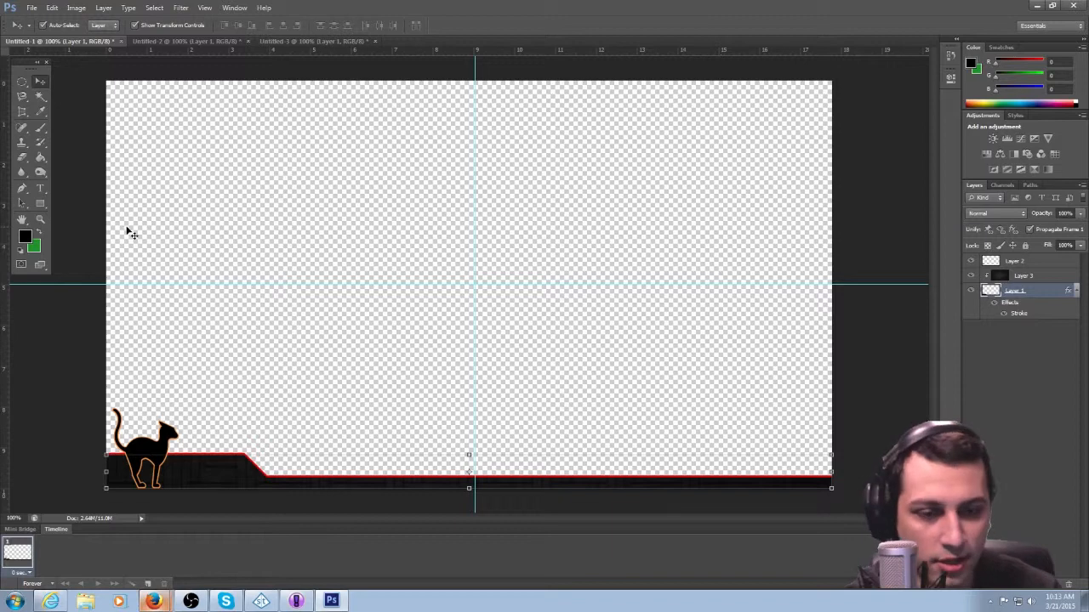
pyautogui.click(30, 238)
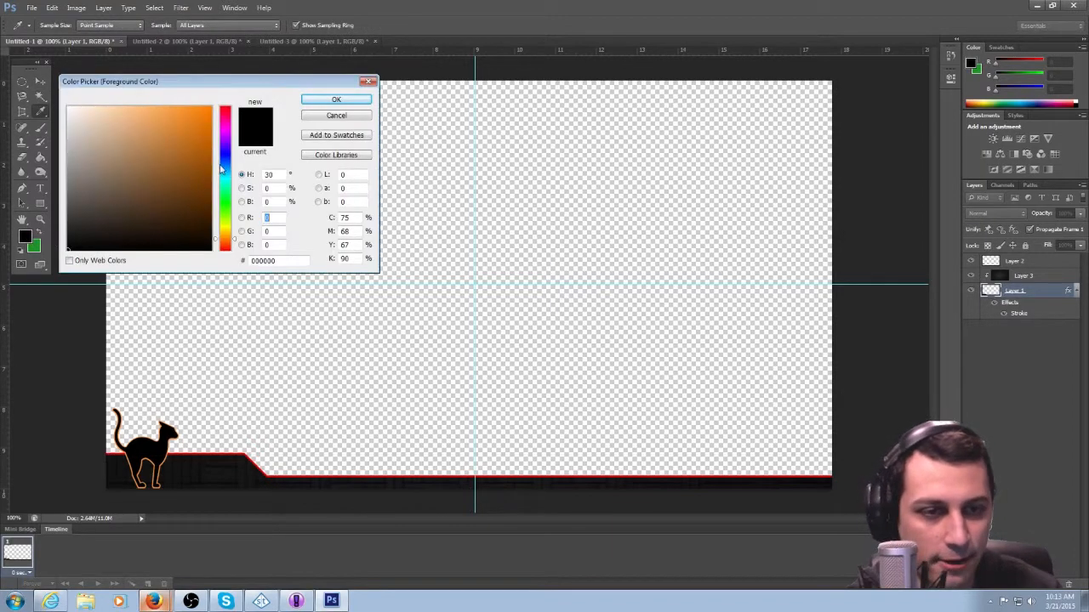
pyautogui.moveTo(221, 170)
pyautogui.mouseDown()
pyautogui.moveTo(227, 249)
pyautogui.moveTo(224, 127)
pyautogui.moveTo(224, 164)
pyautogui.mouseUp()
pyautogui.moveTo(149, 119); pyautogui.dragTo(150, 117)
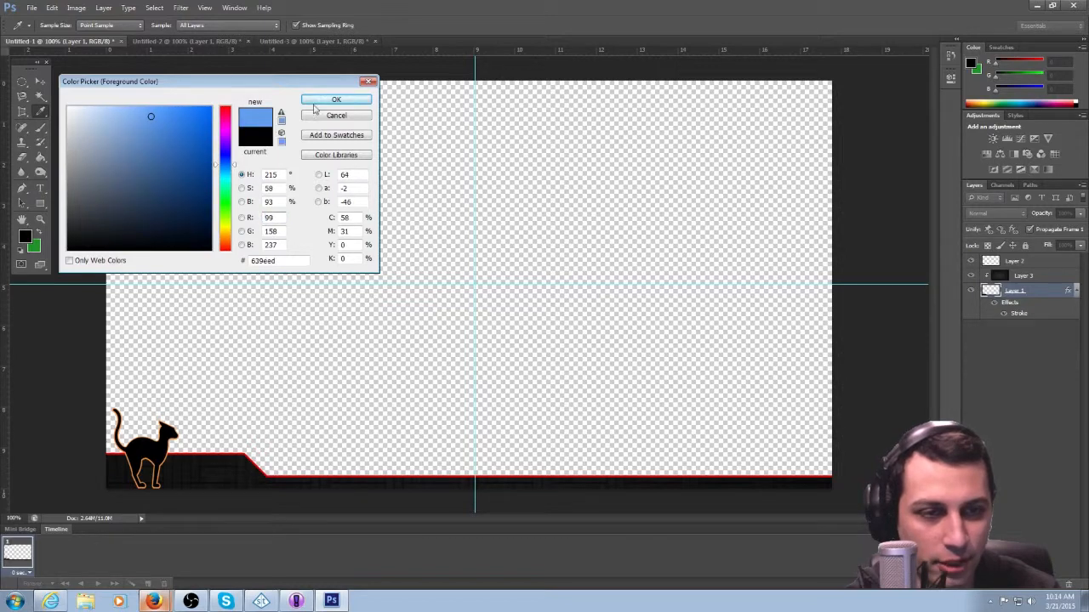
pyautogui.click(324, 101)
# Fill the lower bar on Layer 1 with the foreground blue, briefly hiding the texture layer to check the fill.
pyautogui.press('g')
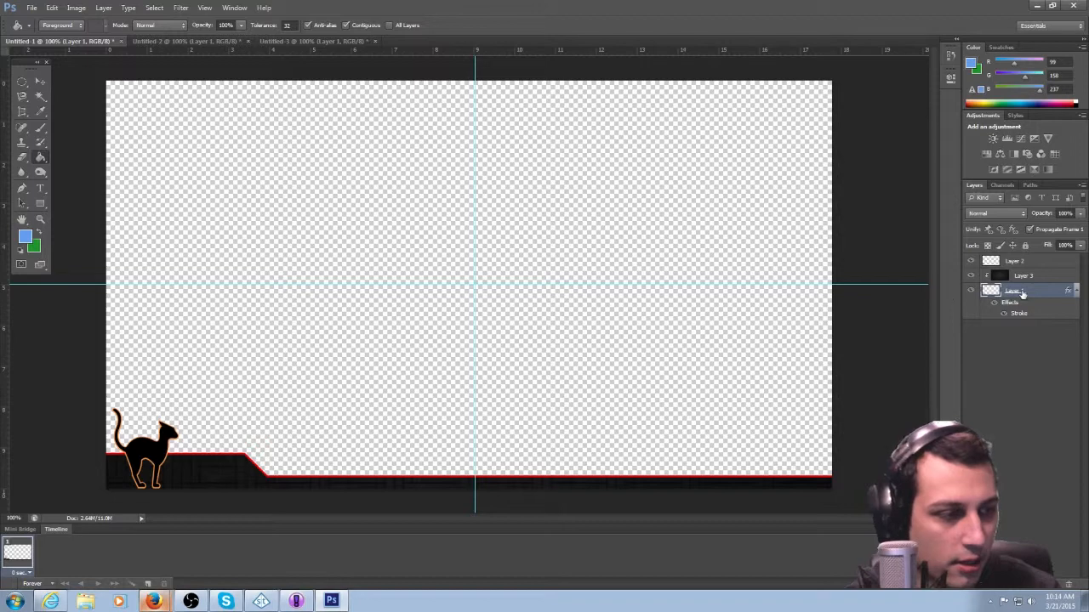
pyautogui.click(971, 277)
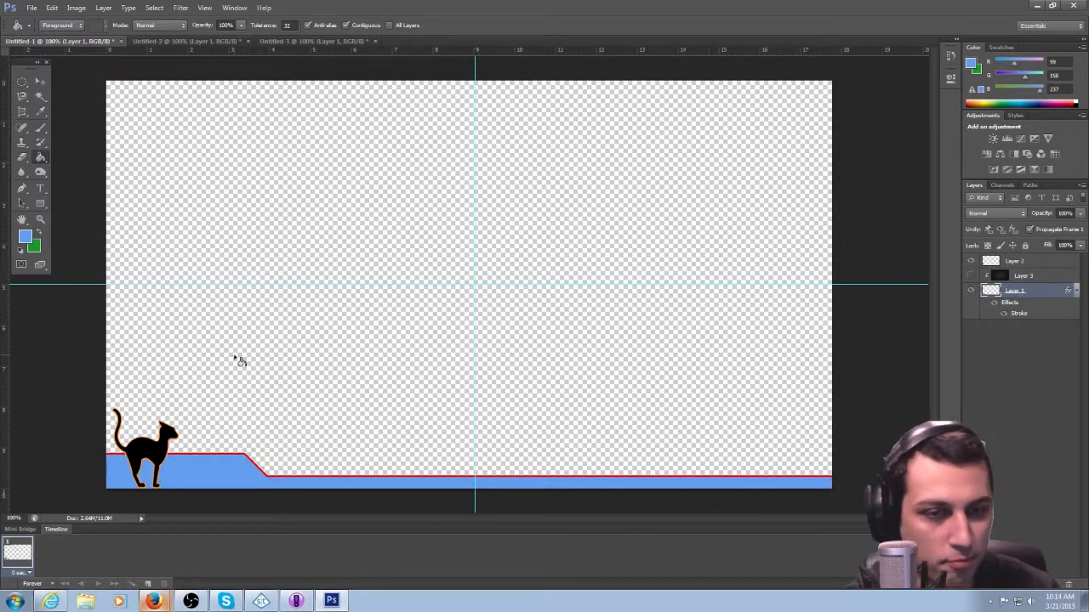
pyautogui.click(971, 276)
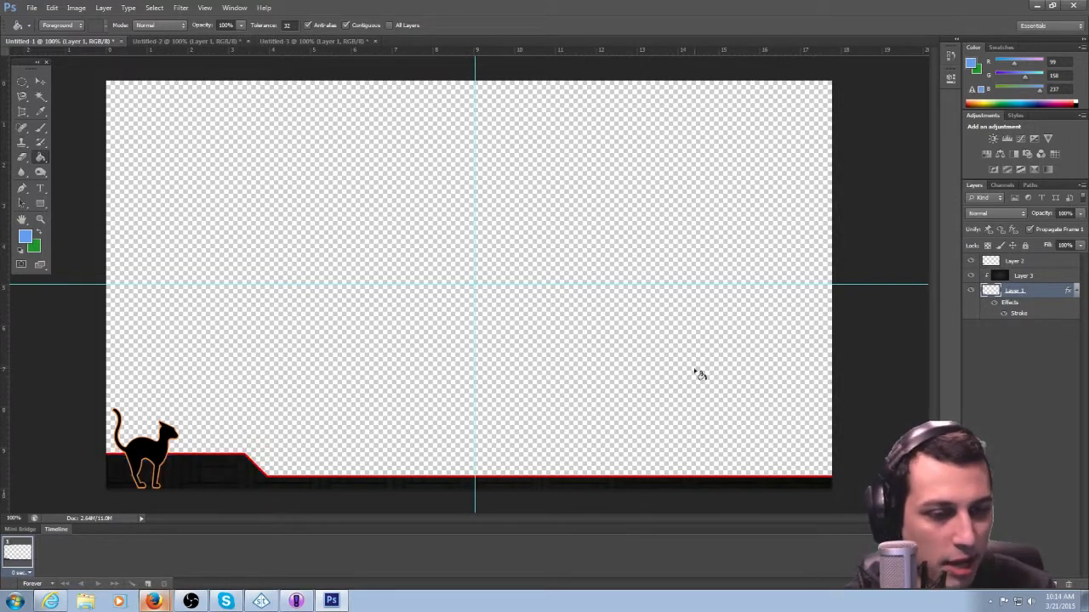
# Compare different blend modes on the clipped texture in Layer 3 and set it to Subtract.
pyautogui.click(1038, 276)
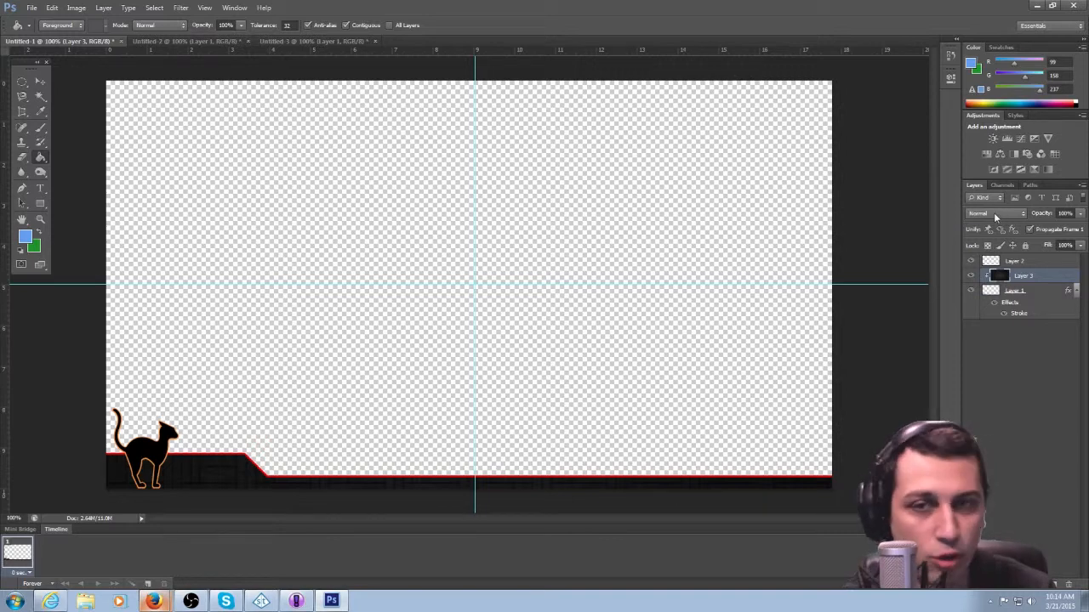
pyautogui.click(995, 216)
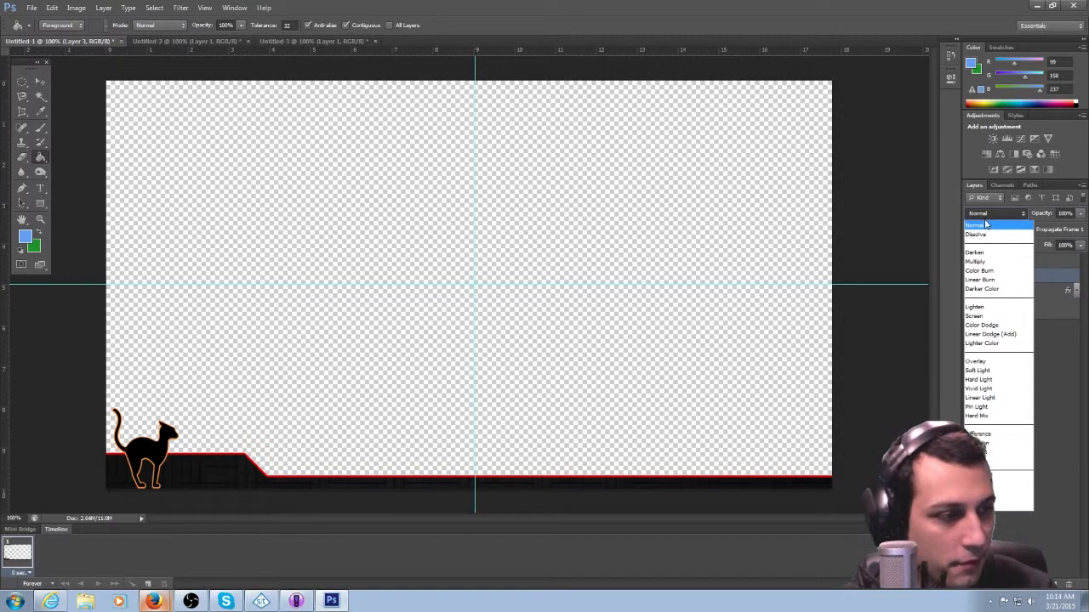
pyautogui.click(985, 223)
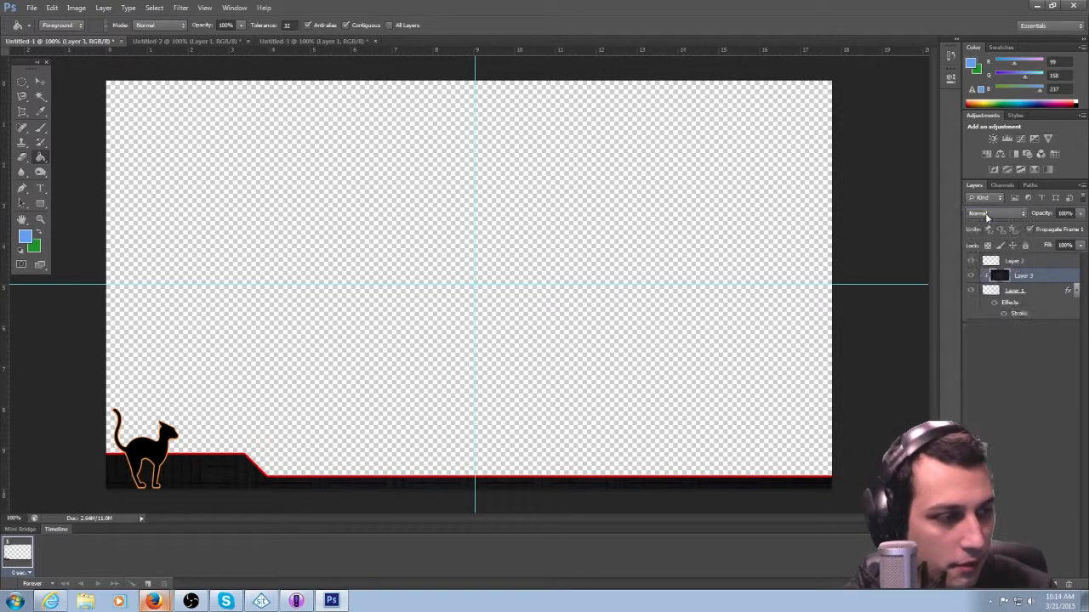
pyautogui.click(994, 214)
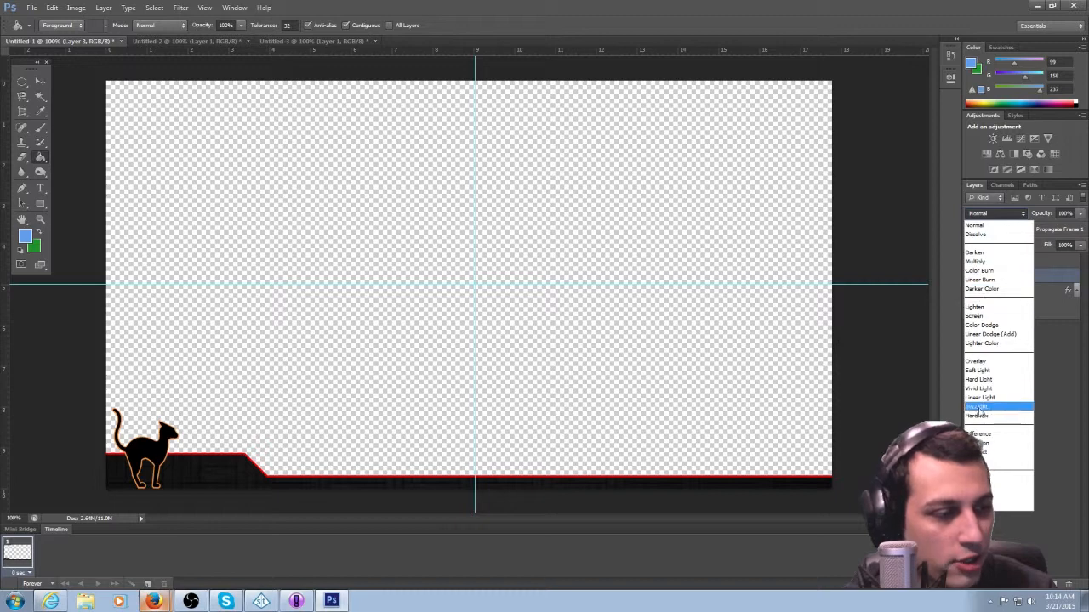
pyautogui.click(977, 307)
pyautogui.click(991, 213)
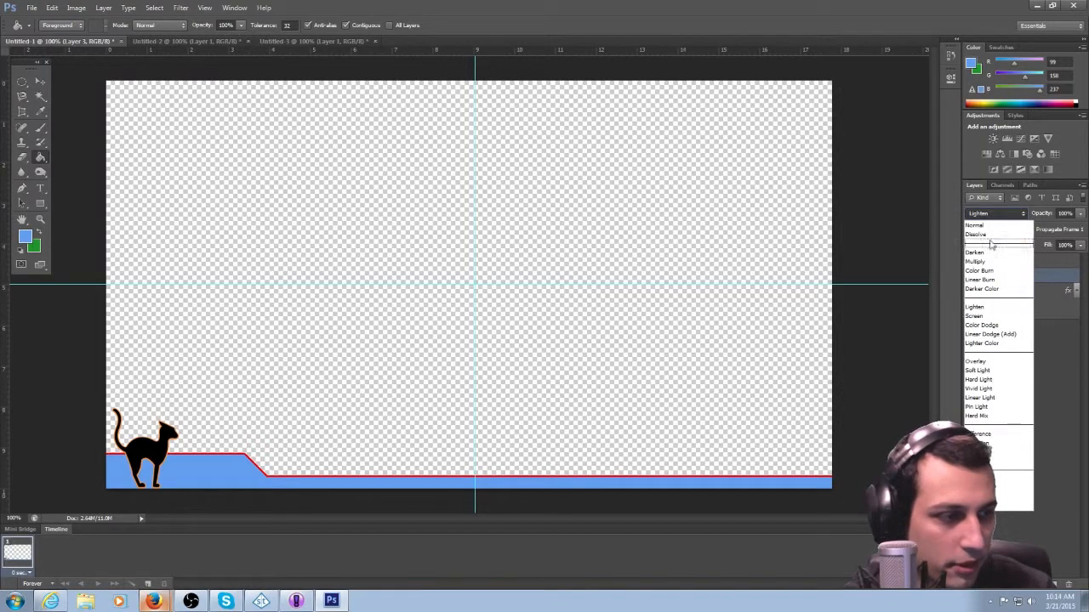
pyautogui.click(982, 236)
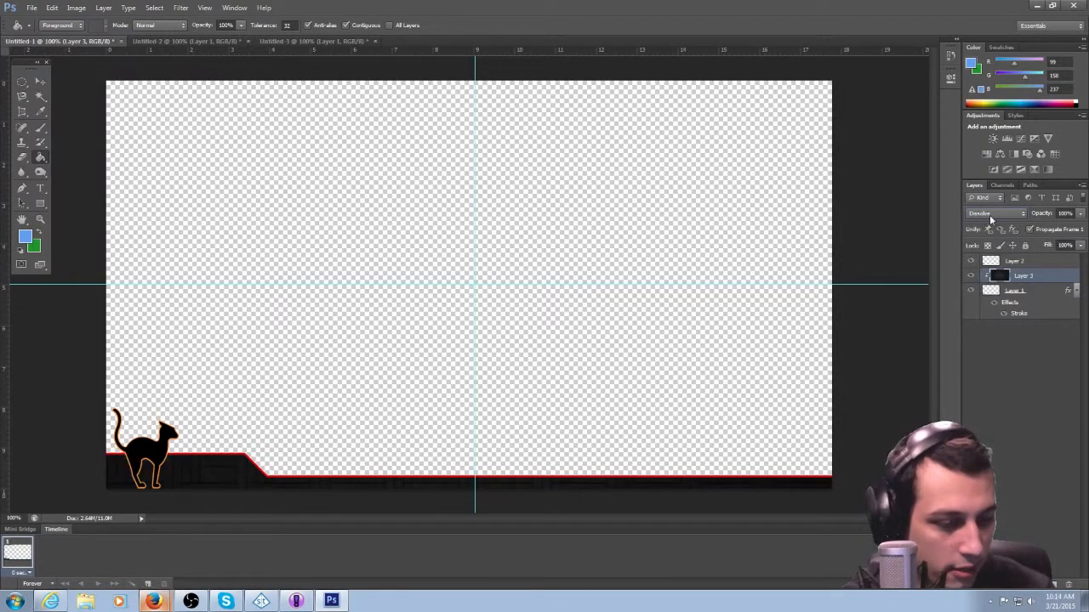
pyautogui.scroll(-3, 989, 214)
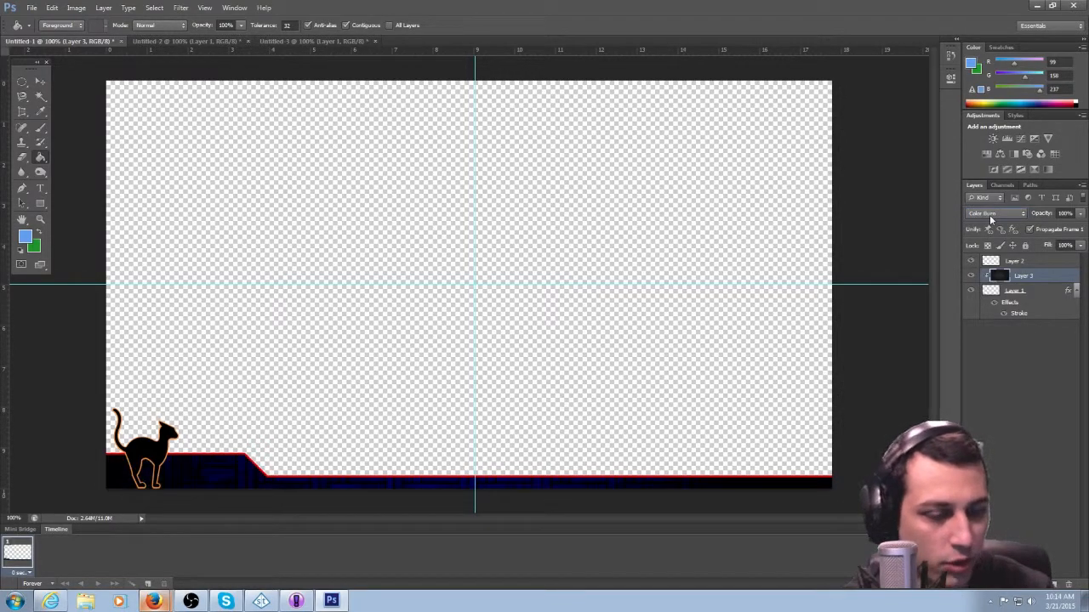
pyautogui.scroll(2, 989, 214)
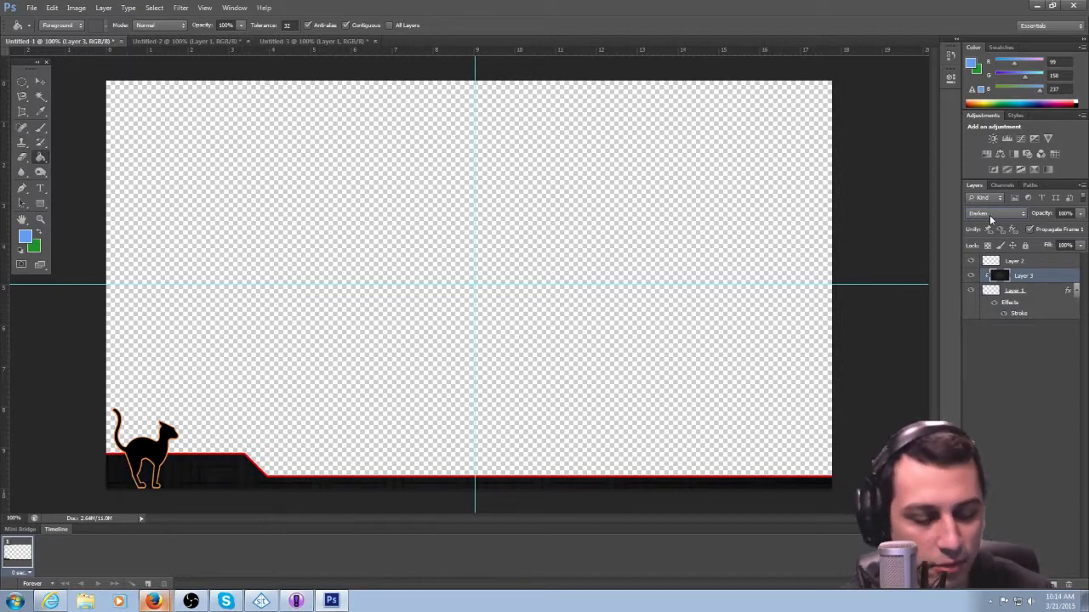
pyautogui.scroll(-1, 990, 214)
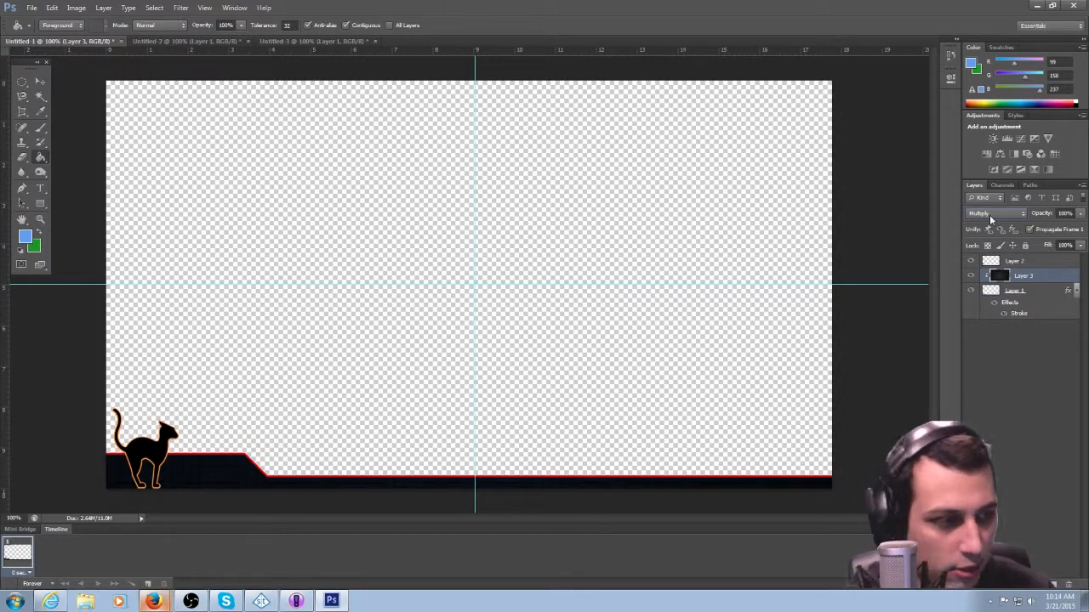
pyautogui.scroll(-1, 989, 214)
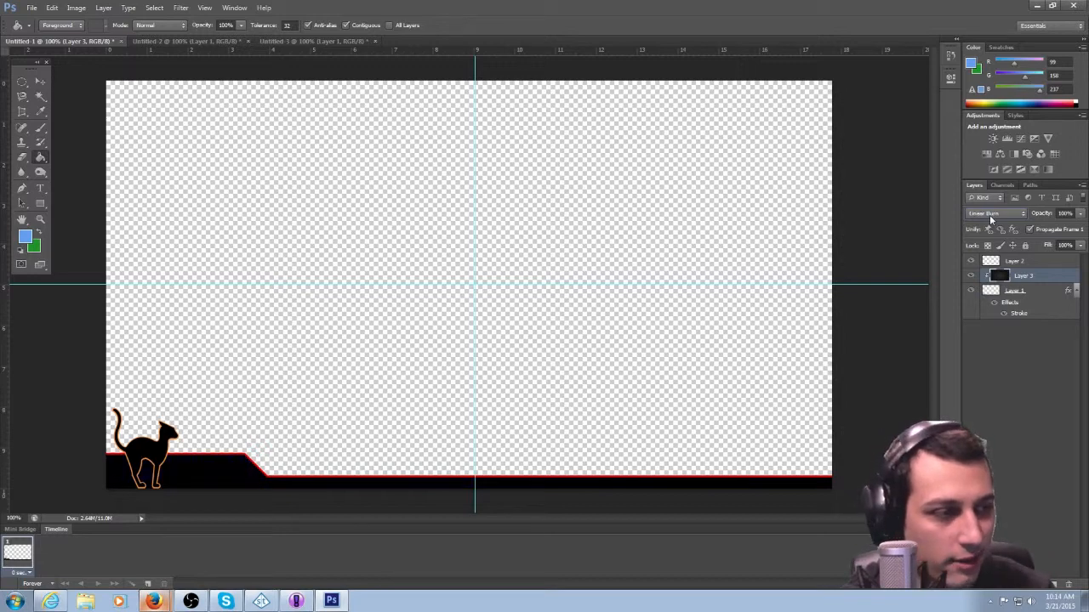
pyautogui.scroll(-3, 989, 215)
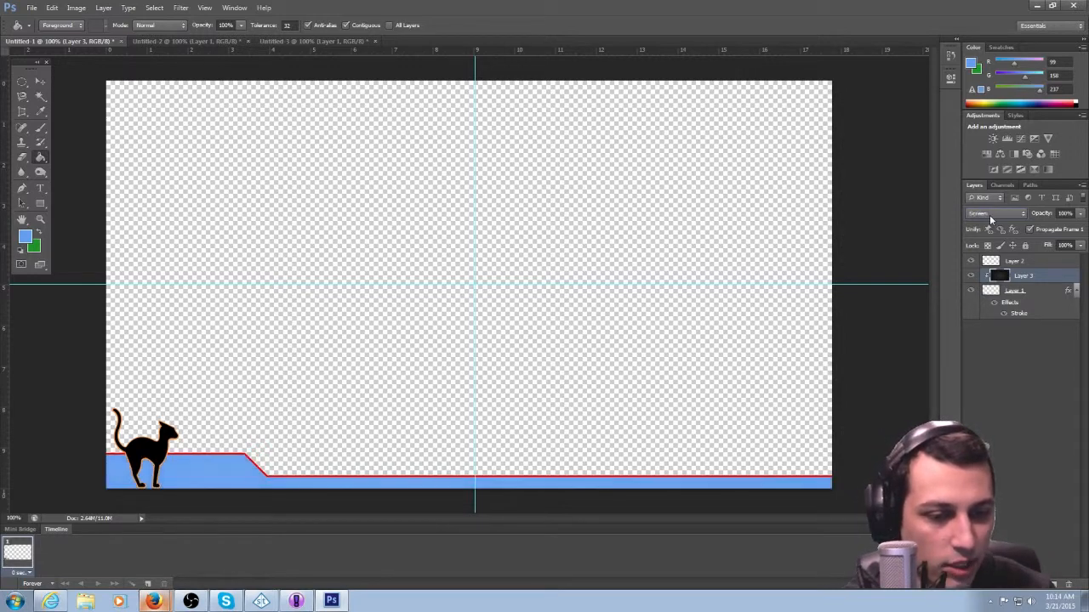
pyautogui.scroll(-6, 990, 219)
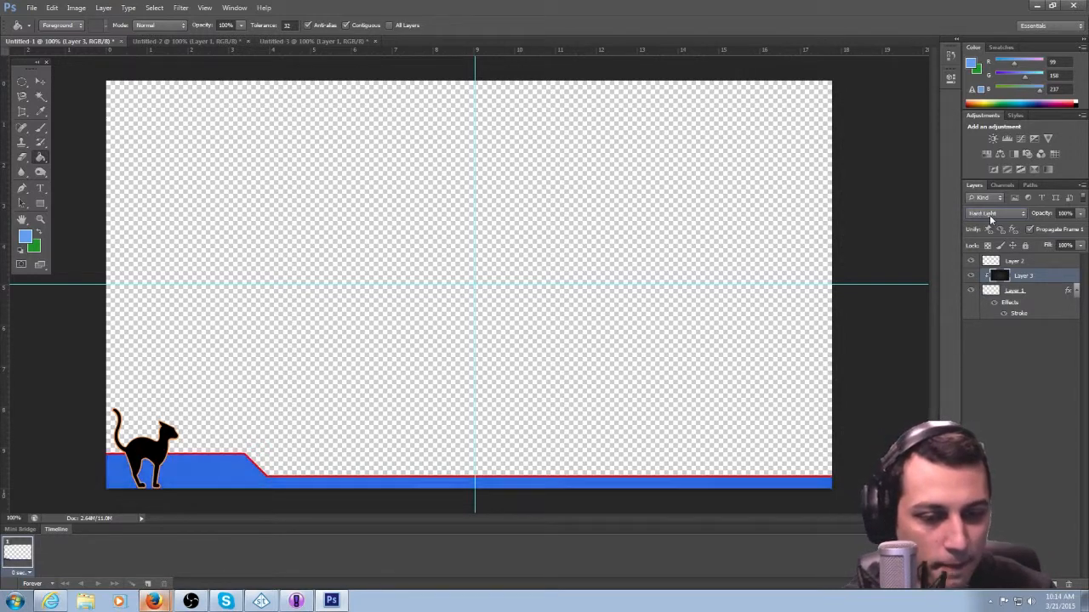
pyautogui.scroll(1, 989, 218)
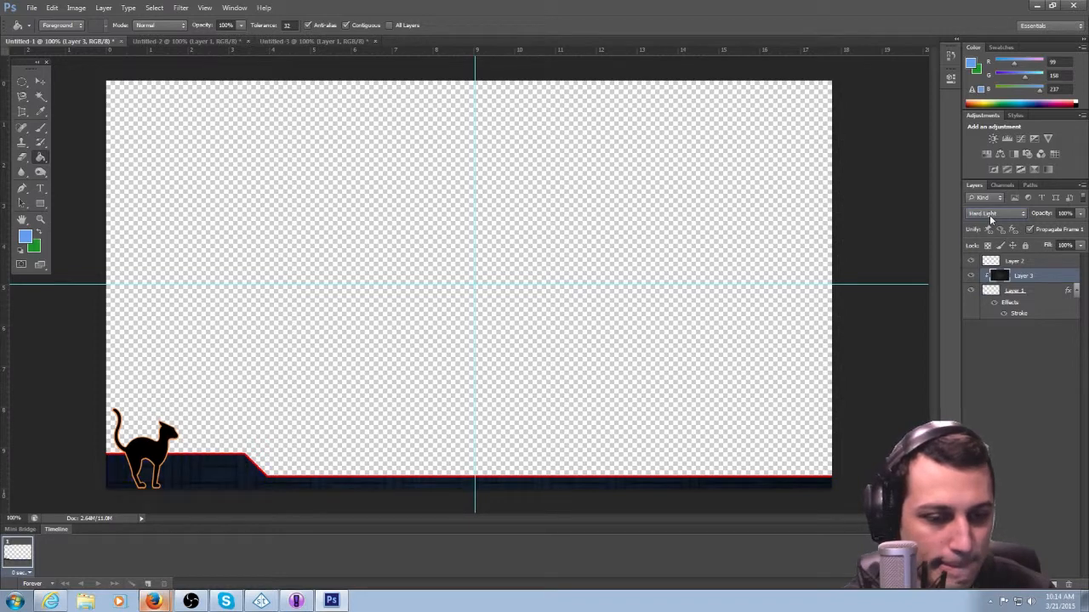
pyautogui.scroll(-3, 990, 214)
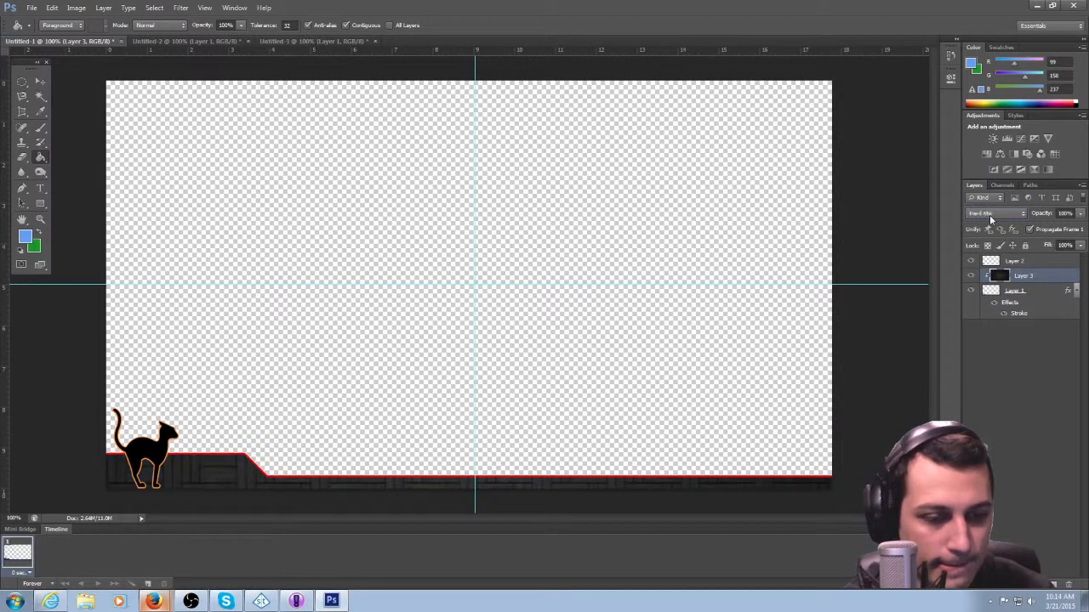
pyautogui.scroll(-3, 989, 214)
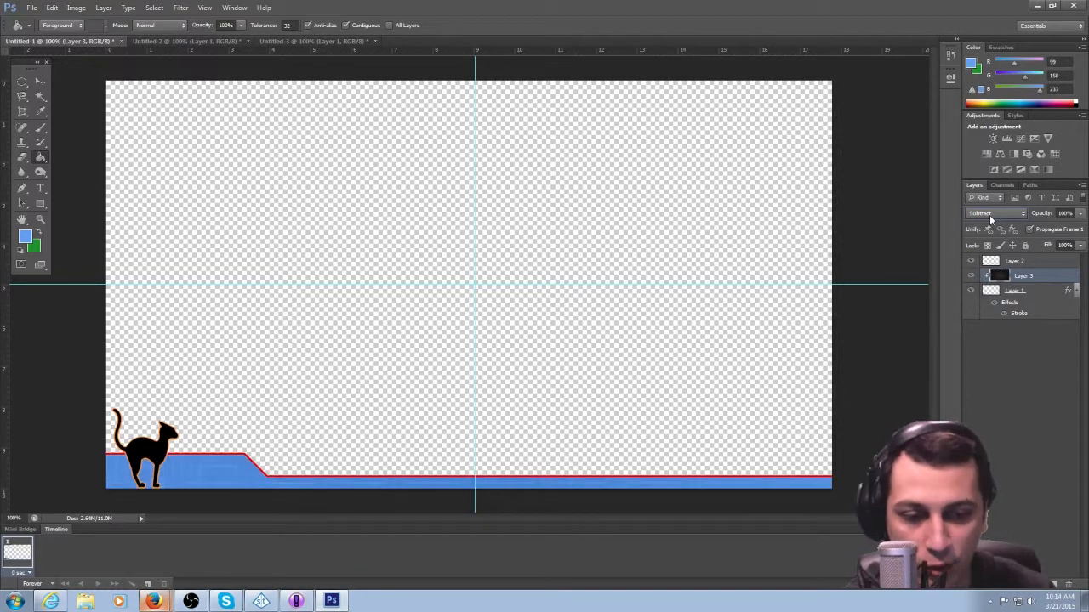
pyautogui.scroll(-2, 990, 214)
pyautogui.scroll(-3, 989, 215)
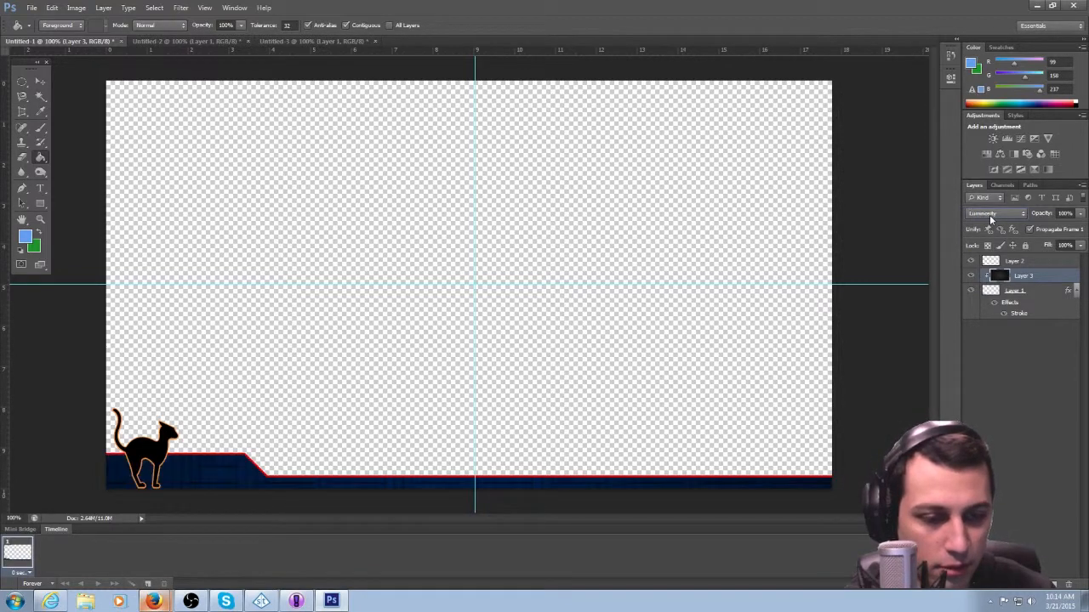
pyautogui.scroll(4, 989, 214)
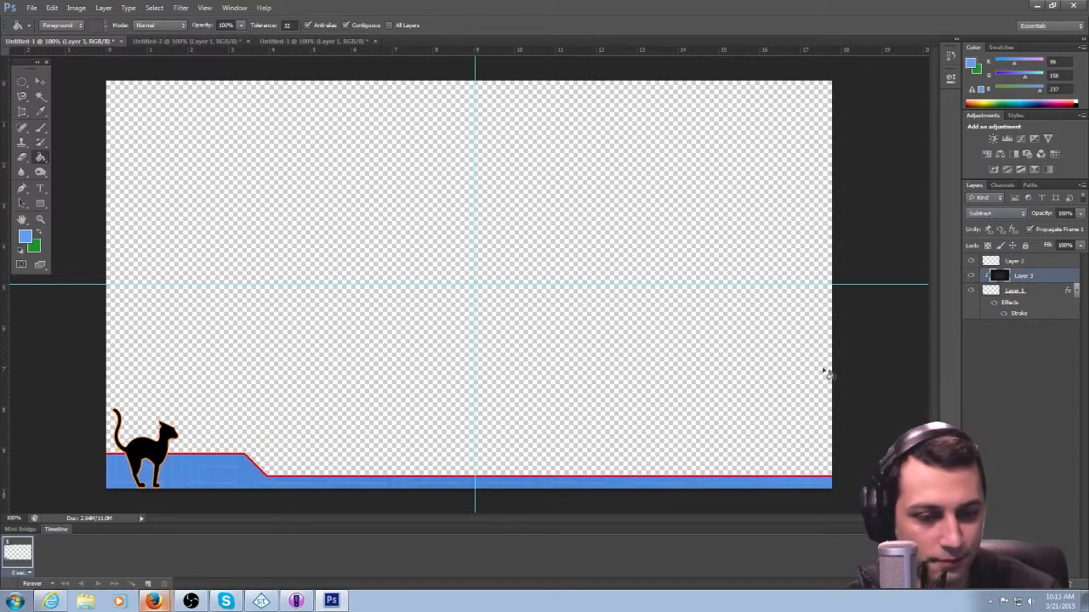
# Add an Inner Shadow with a size of about 40 px to the lower bar on Layer 1.
pyautogui.click(1052, 293)
pyautogui.rightClick(1050, 295)
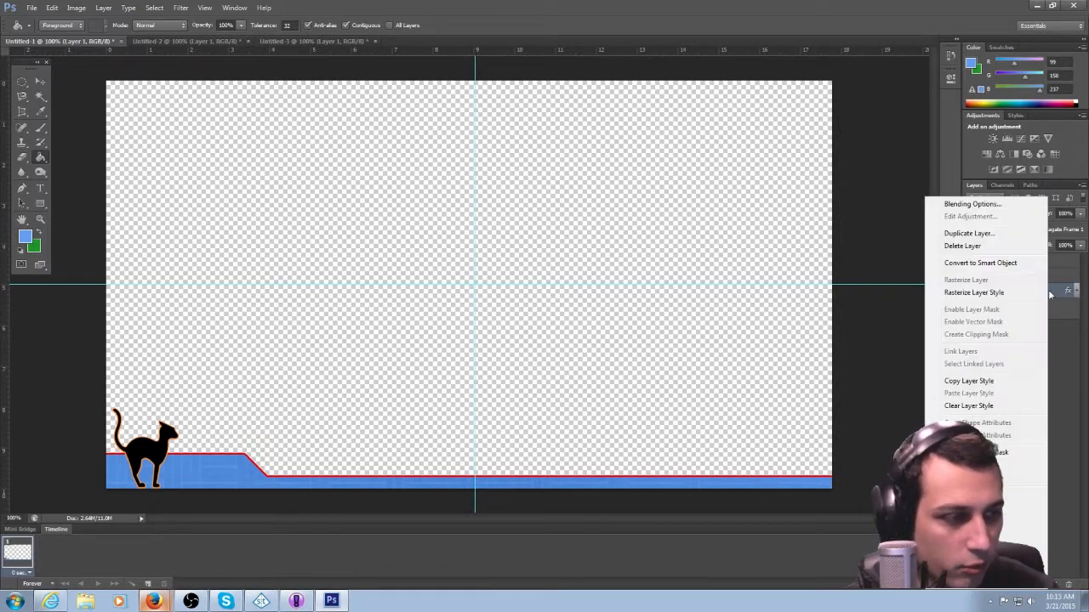
pyautogui.click(995, 208)
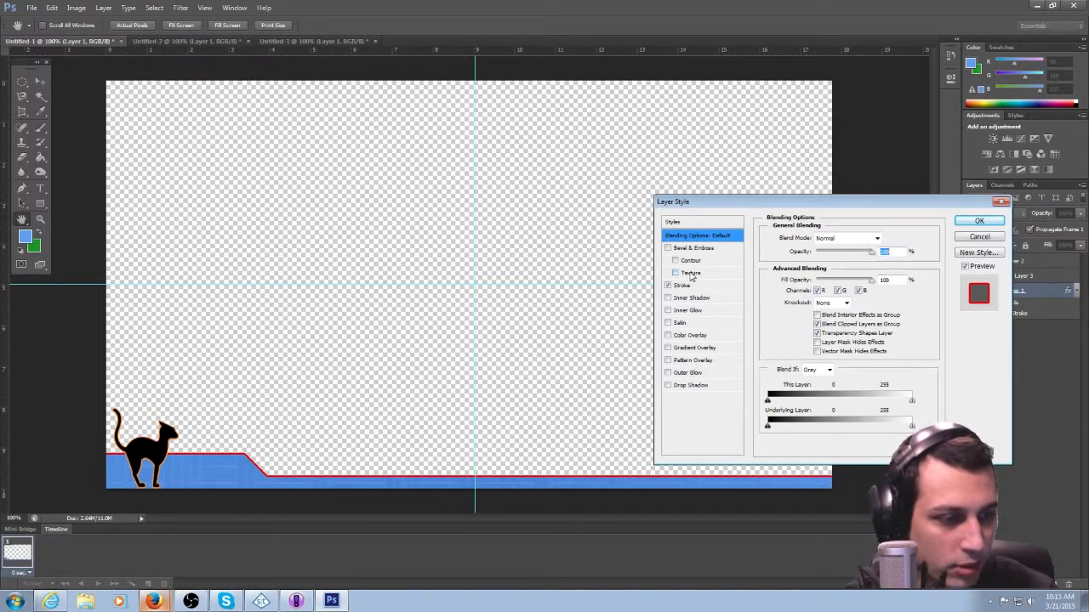
pyautogui.click(669, 298)
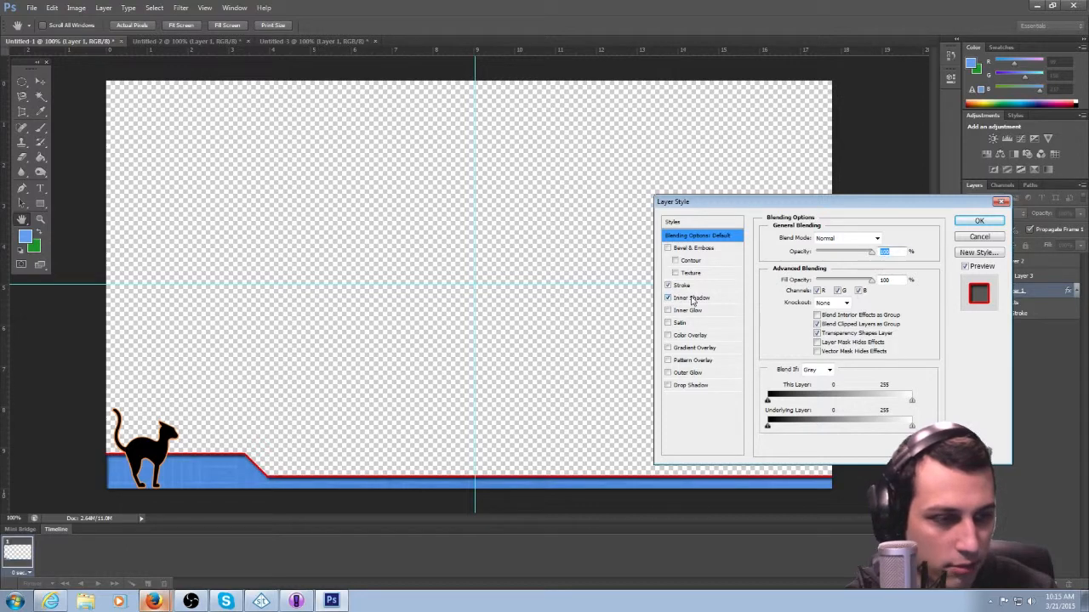
pyautogui.click(692, 299)
pyautogui.moveTo(809, 314); pyautogui.dragTo(822, 316)
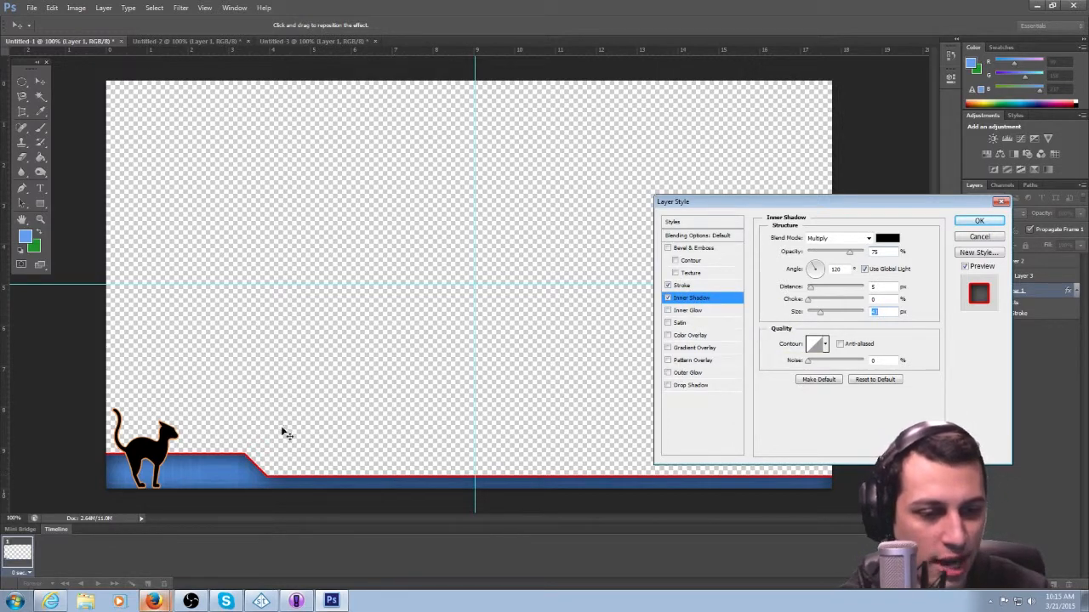
pyautogui.click(972, 222)
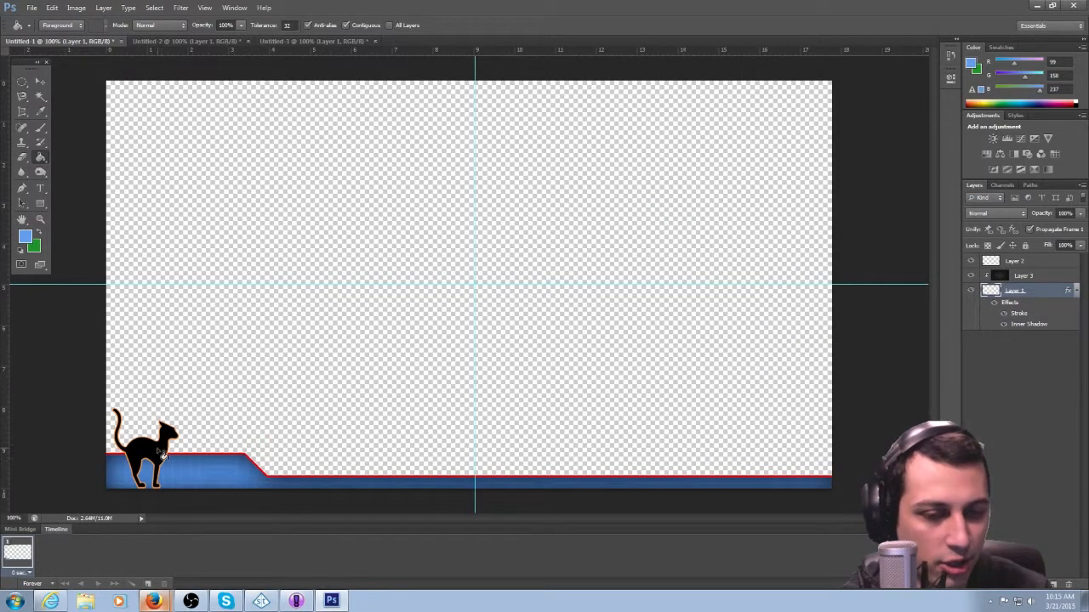
# Nudge the cat on Layer 2 left to the canvas edge and deselect the layer.
pyautogui.click(1036, 264)
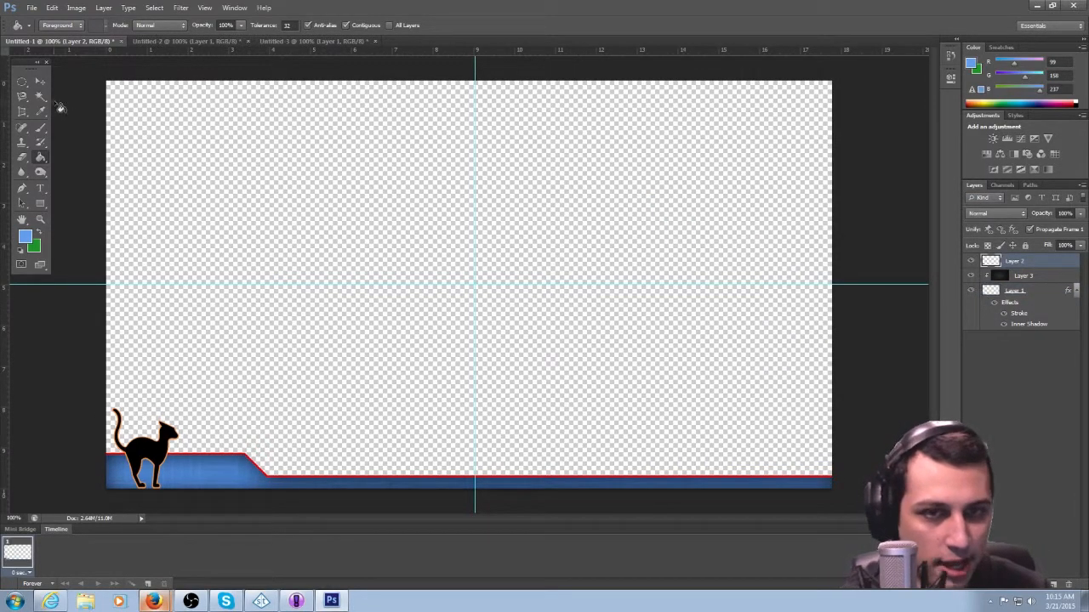
pyautogui.click(40, 83)
pyautogui.press('Left')
pyautogui.press('Left')
pyautogui.press('Left')
pyautogui.press('Left')
pyautogui.press('Left')
pyautogui.press('Left')
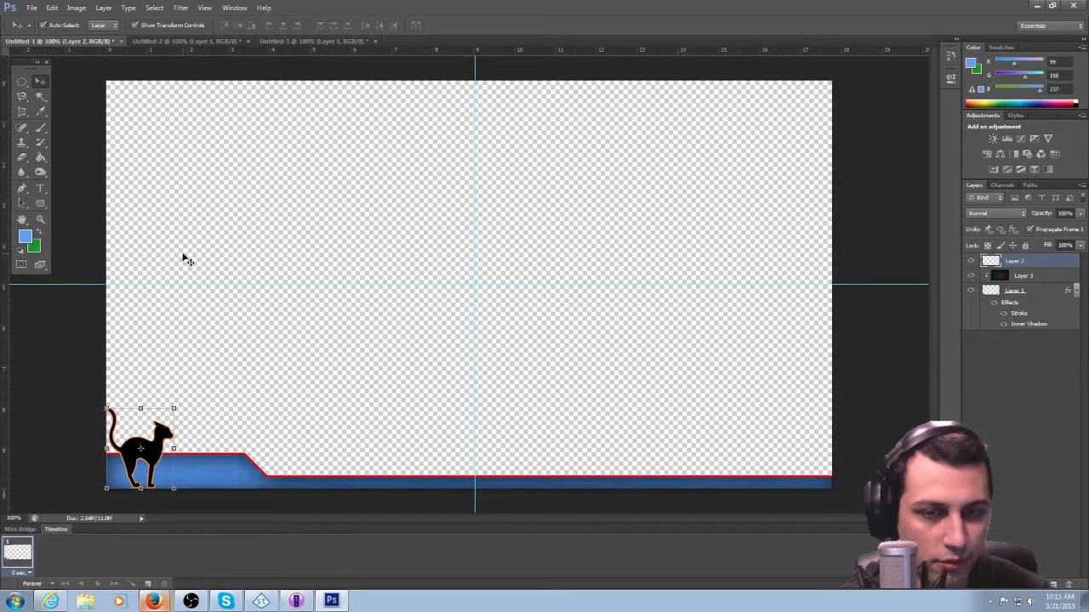
pyautogui.click(100, 252)
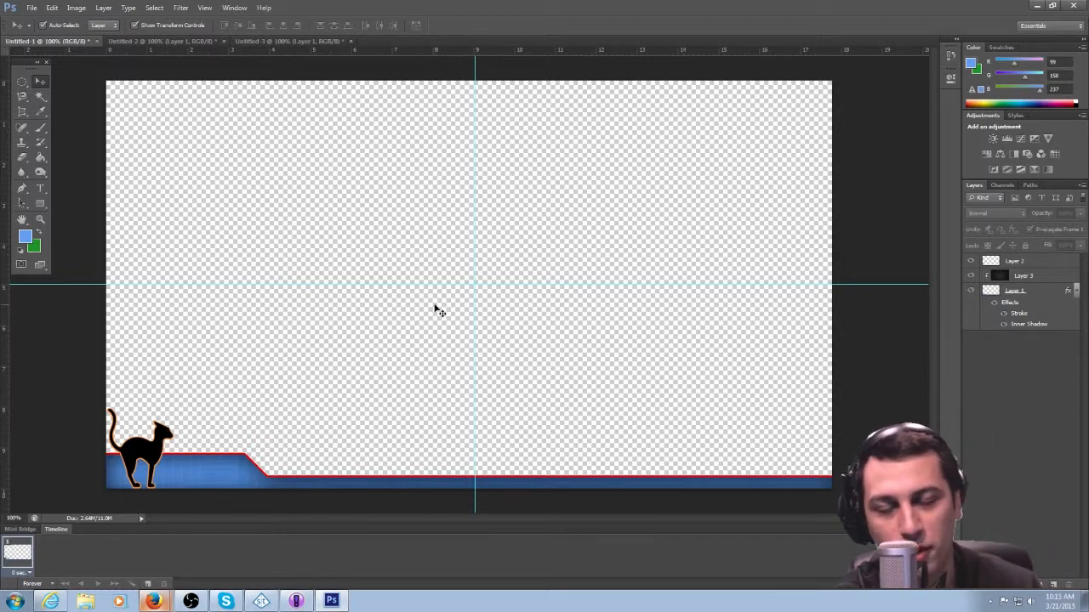
pyautogui.click(22, 188)
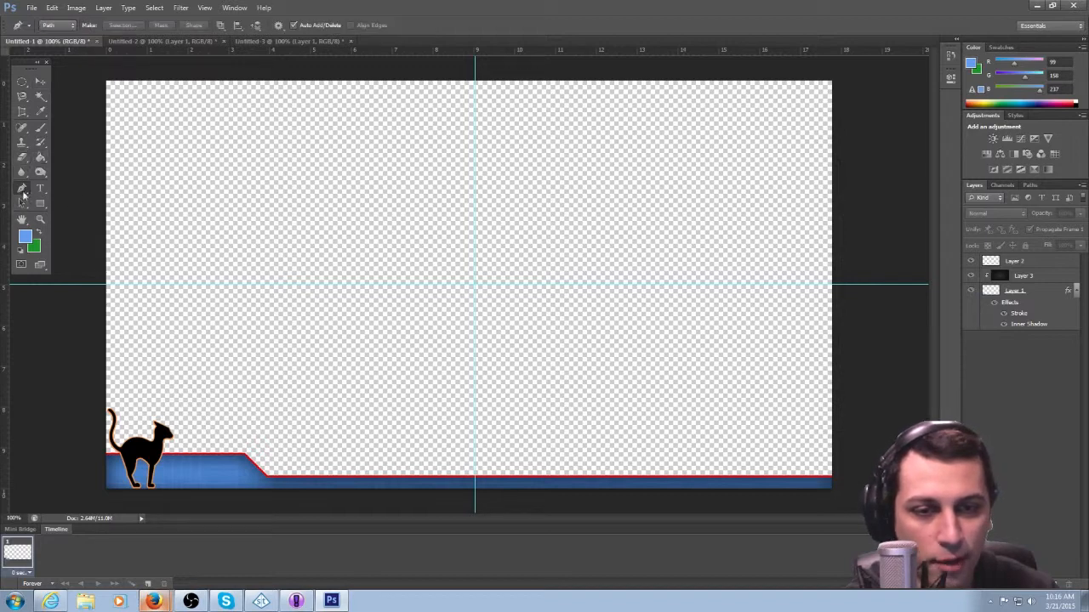
pyautogui.click(257, 474)
pyautogui.click(342, 473)
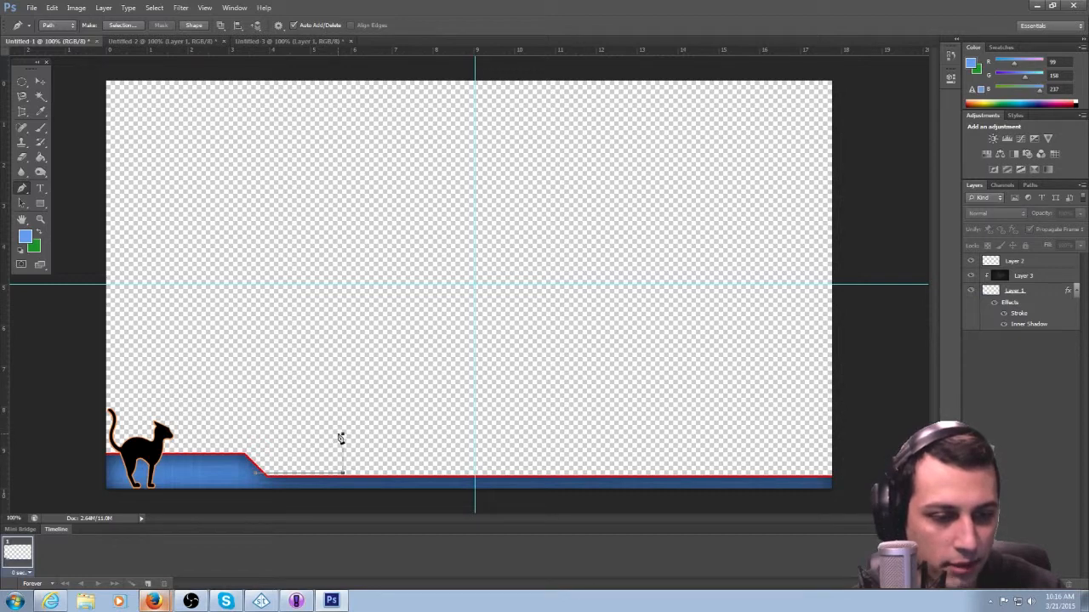
pyautogui.click(411, 434)
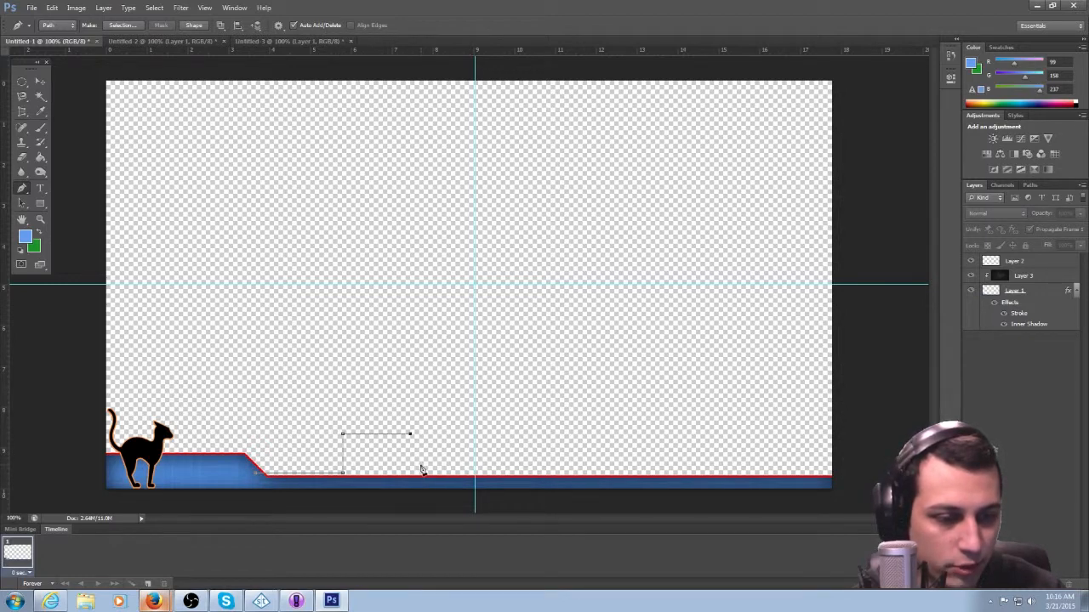
pyautogui.click(411, 468)
pyautogui.click(485, 467)
pyautogui.click(596, 468)
pyautogui.click(596, 412)
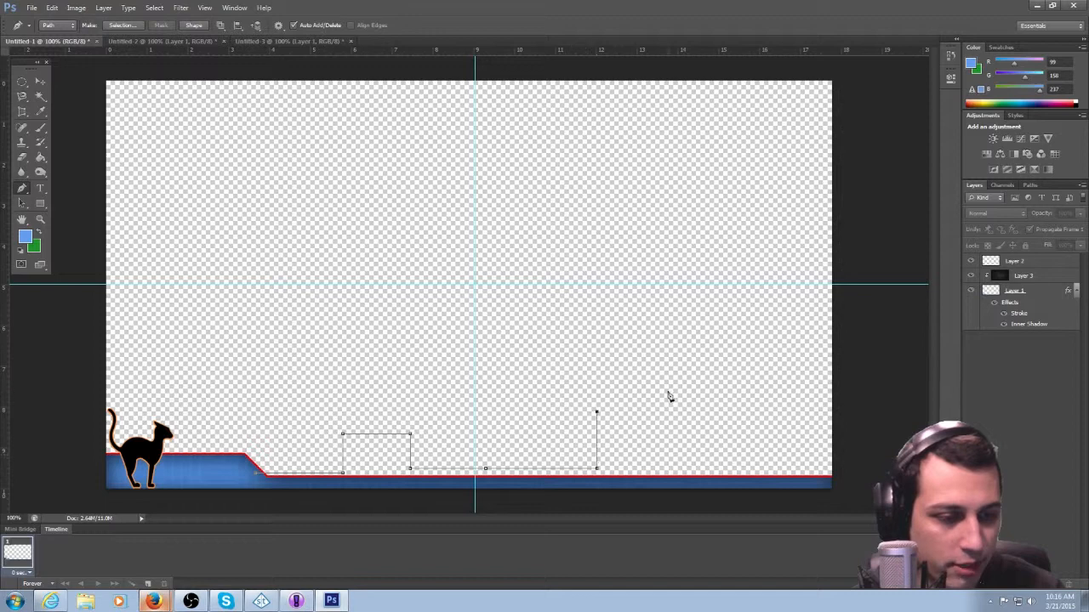
pyautogui.click(685, 412)
pyautogui.click(727, 453)
pyautogui.click(678, 452)
pyautogui.moveTo(632, 453); pyautogui.dragTo(622, 446)
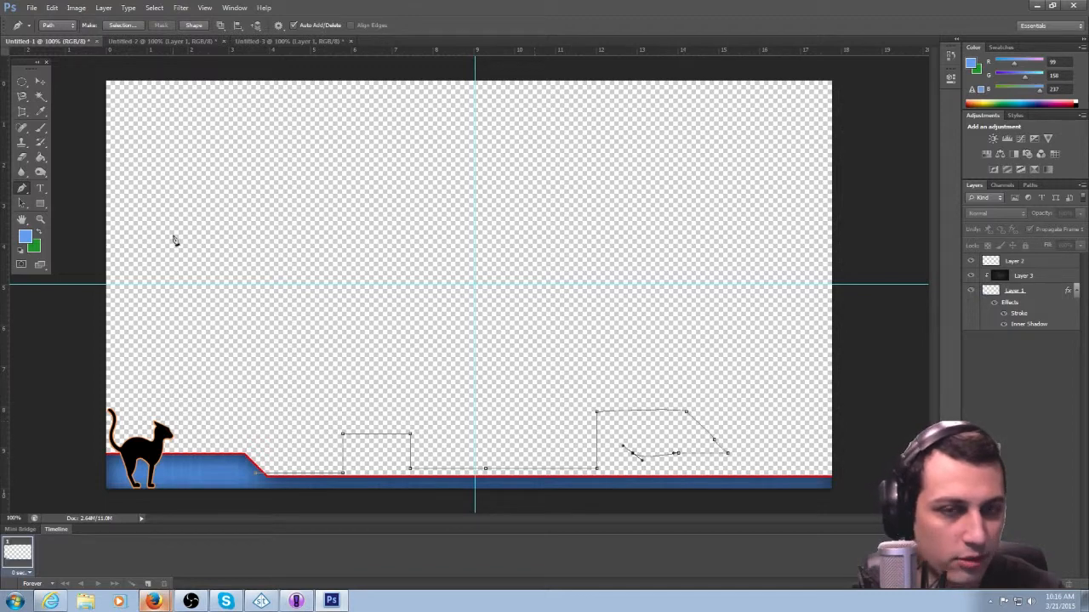
pyautogui.rightClick(406, 211)
pyautogui.click(444, 229)
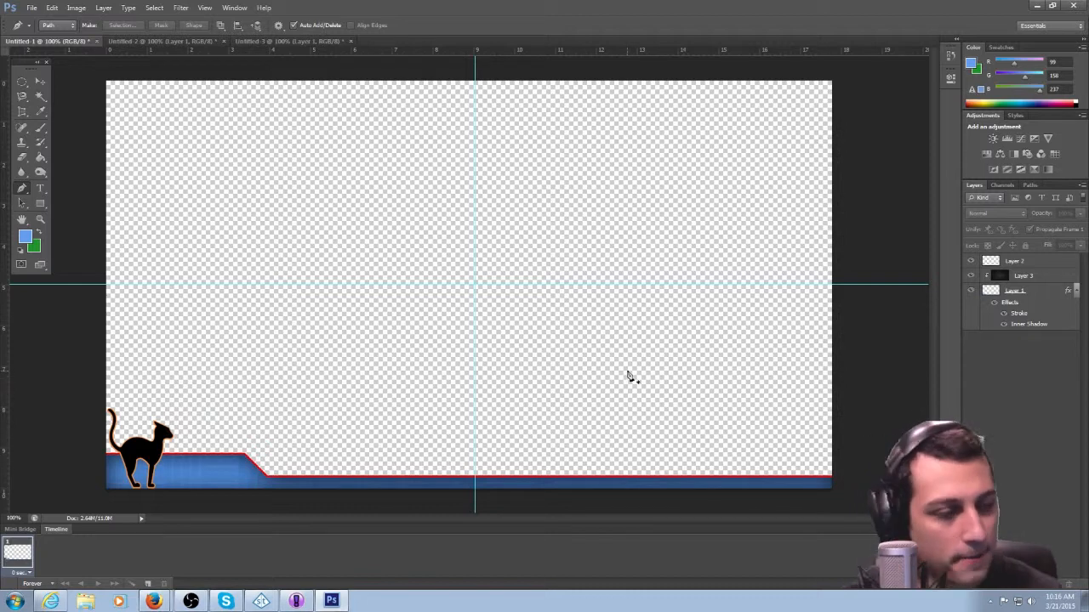
# Switch to Firefox and search Google Images clip art for "twitter".
pyautogui.click(154, 601)
pyautogui.scroll(2, 159, 224)
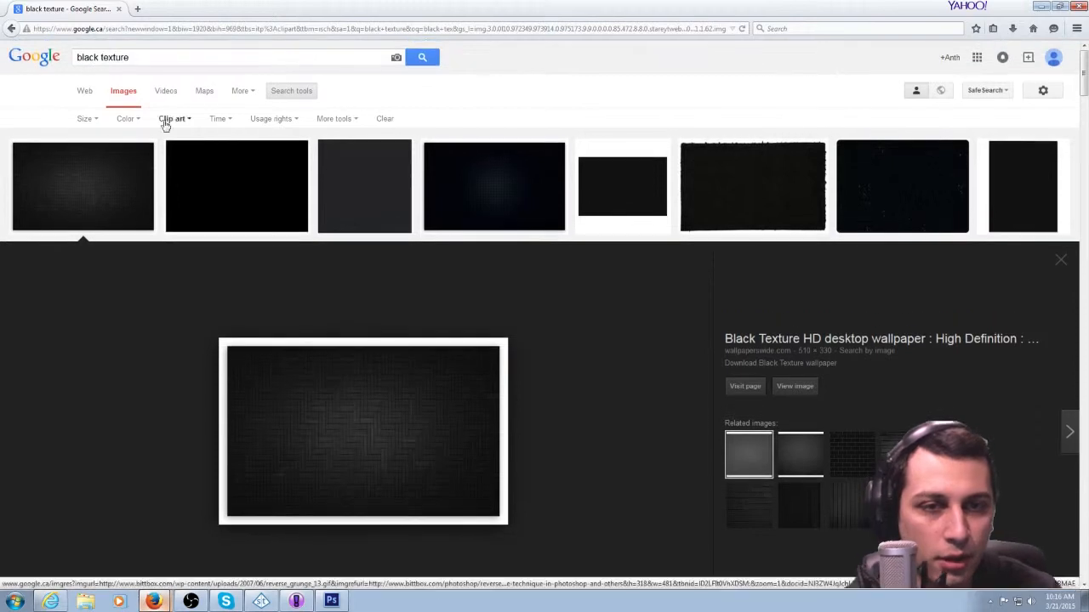
pyautogui.moveTo(128, 57); pyautogui.dragTo(36, 53)
pyautogui.press('BackSpace')
pyautogui.write('t')
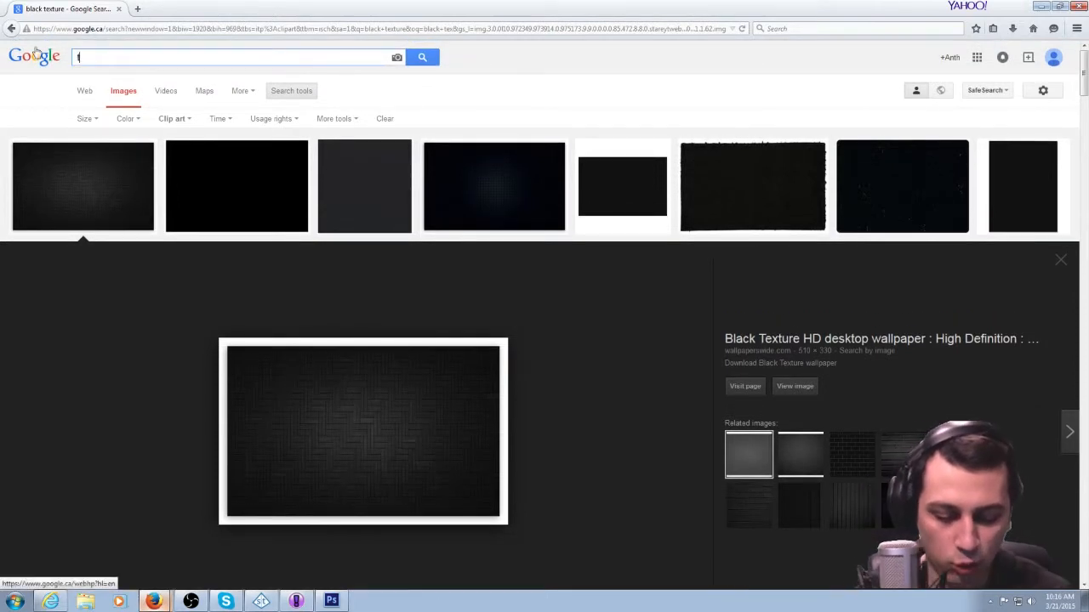
pyautogui.write('witt')
pyautogui.write('r')
pyautogui.press('Return')
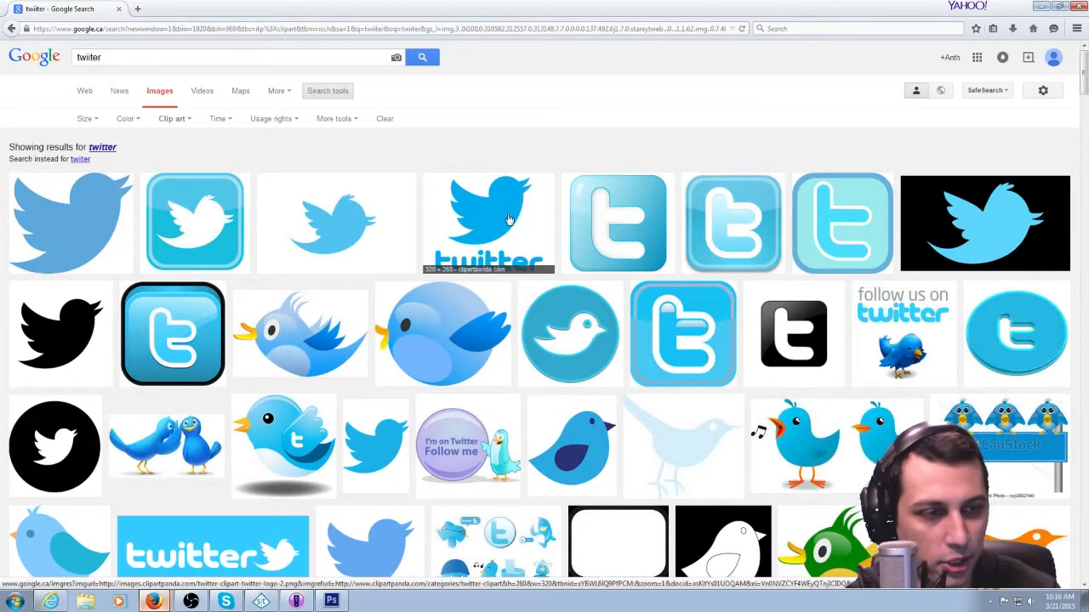
pyautogui.click(109, 149)
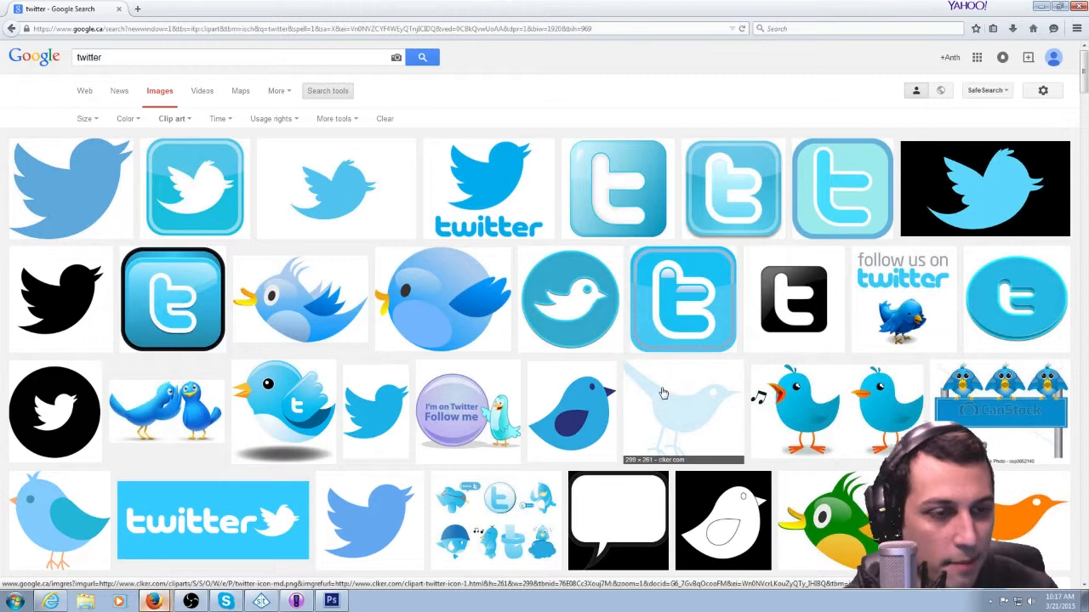
# Browse the Twitter clip art results and copy the black bird image from clipartpanda.com.
pyautogui.scroll(-2, 663, 393)
pyautogui.scroll(-2, 769, 412)
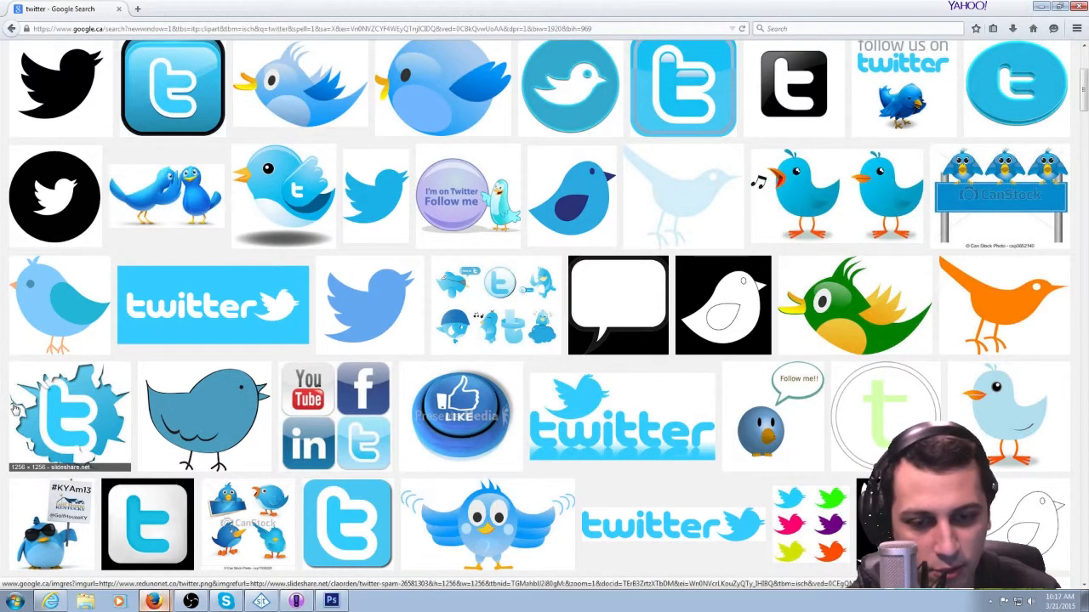
pyautogui.scroll(-2, 99, 417)
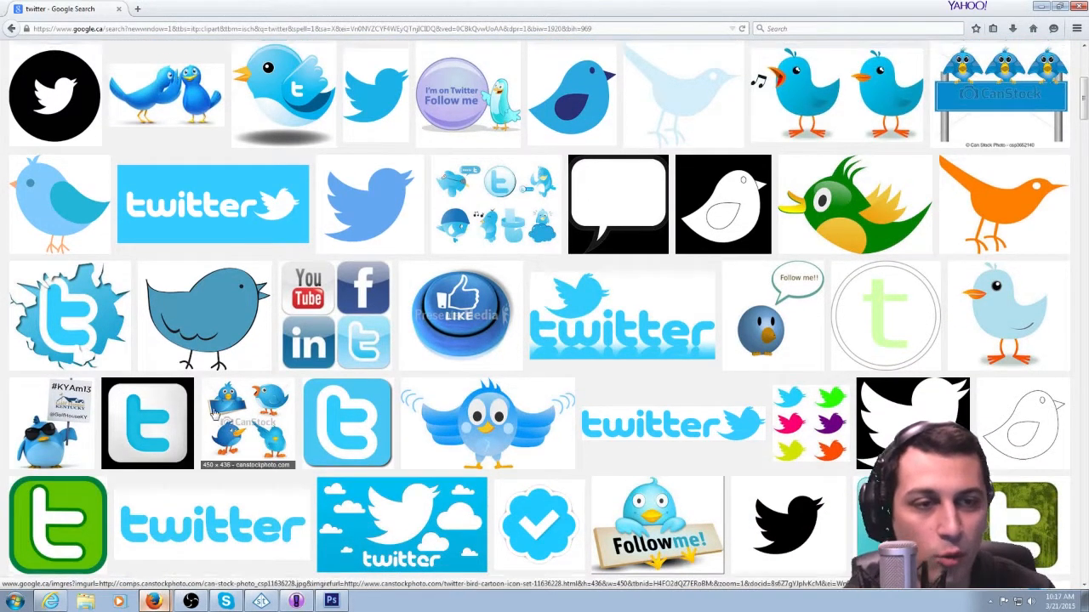
pyautogui.scroll(5, 218, 411)
pyautogui.scroll(1, 218, 411)
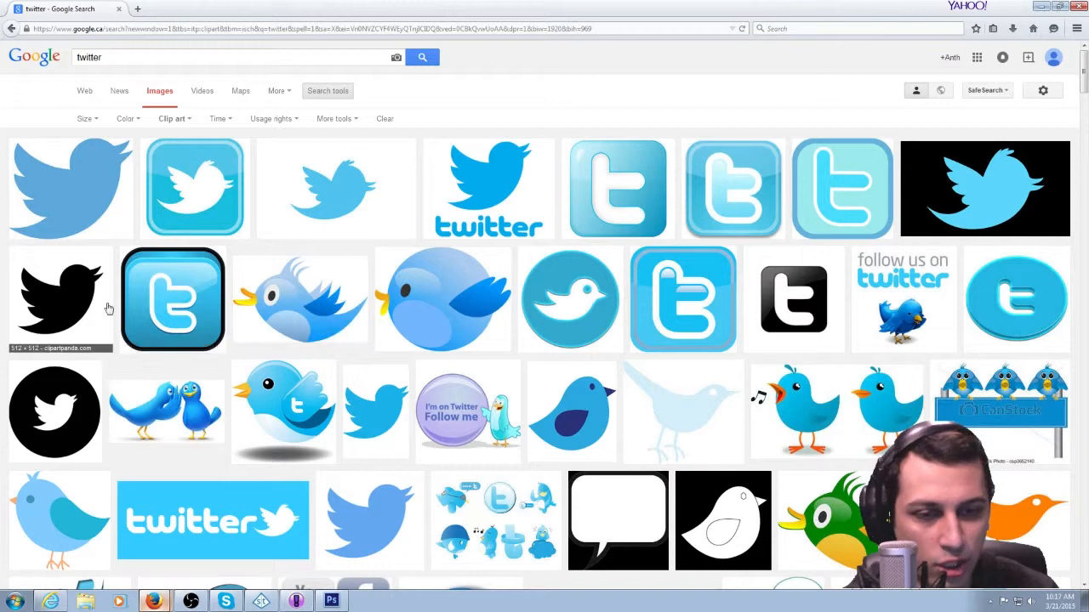
pyautogui.click(69, 304)
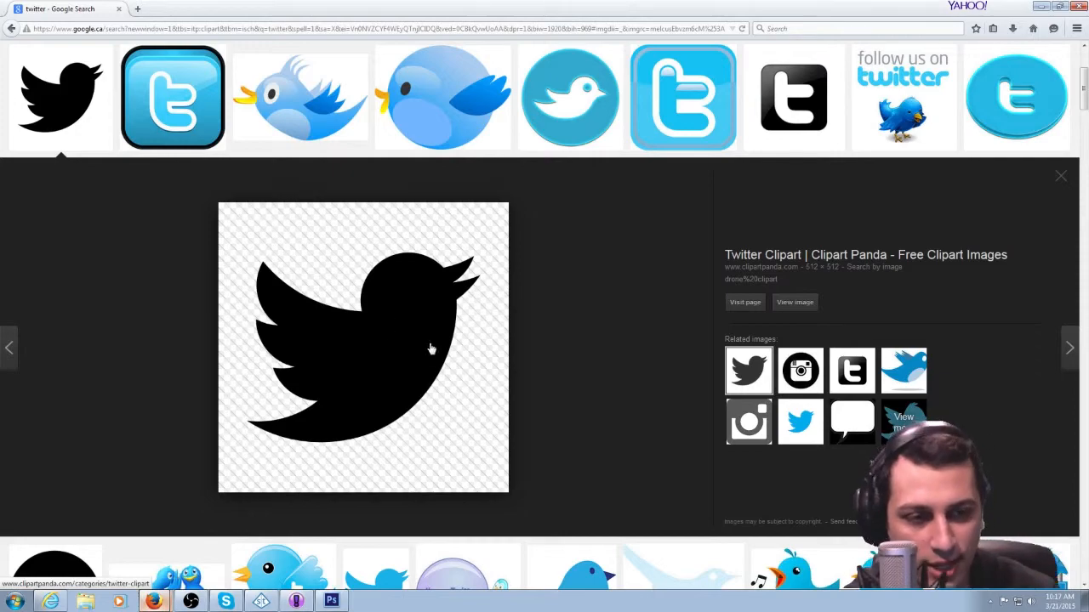
pyautogui.rightClick(353, 281)
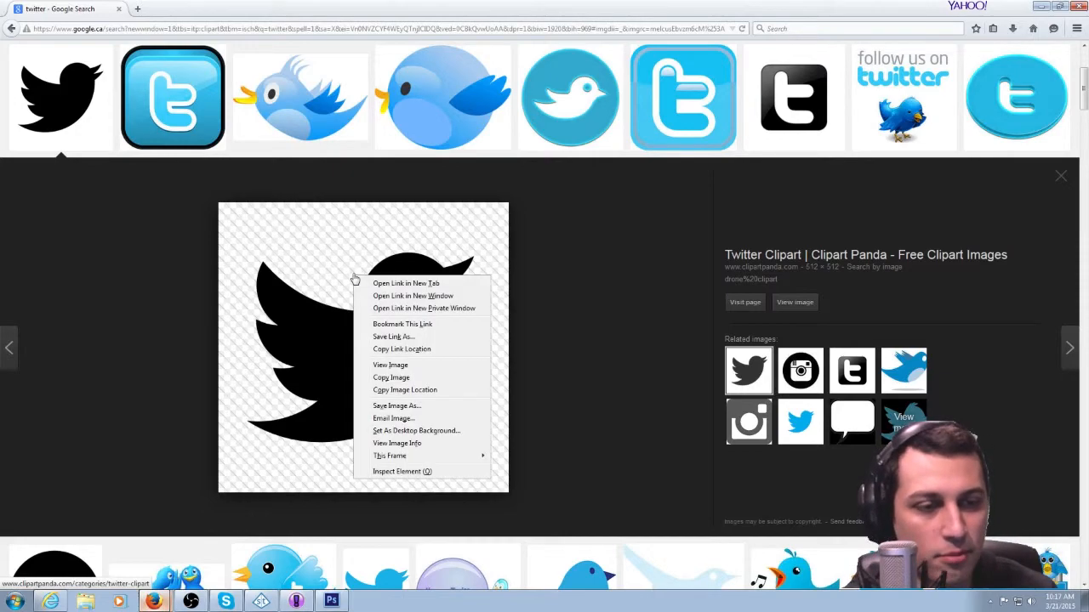
pyautogui.click(412, 377)
# Switch to Photoshop and close the Untitled-3 texture and Untitled-2 cat documents without saving.
pyautogui.click(334, 601)
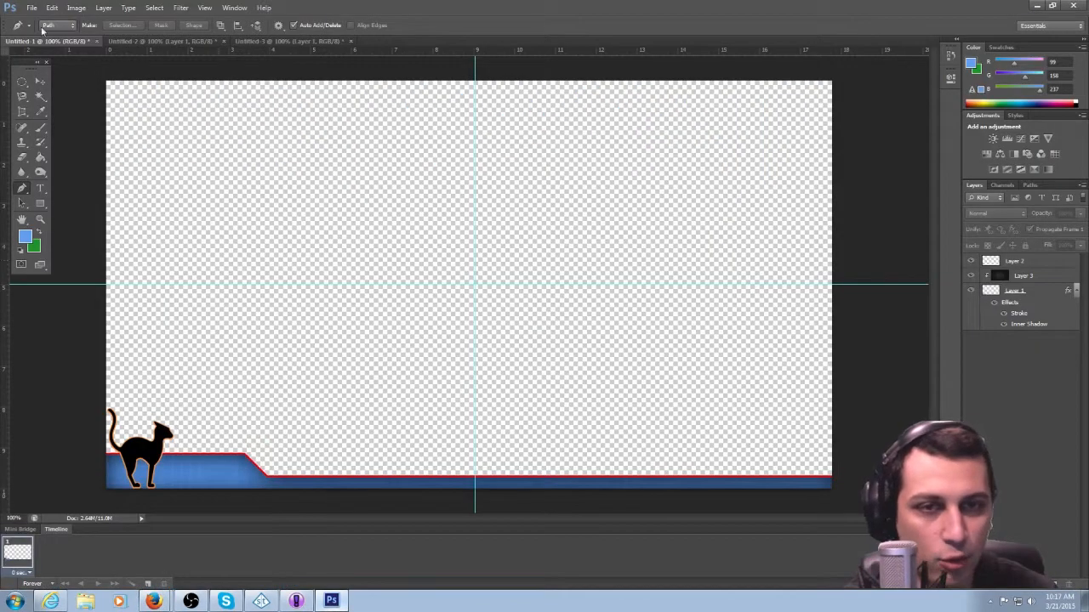
pyautogui.click(349, 41)
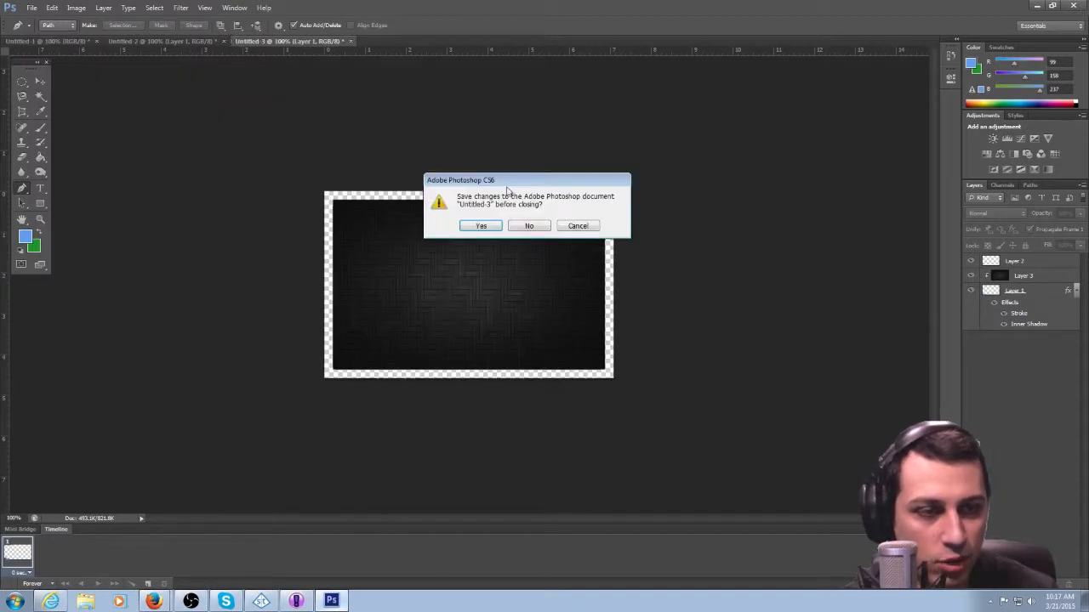
pyautogui.click(514, 223)
pyautogui.click(223, 41)
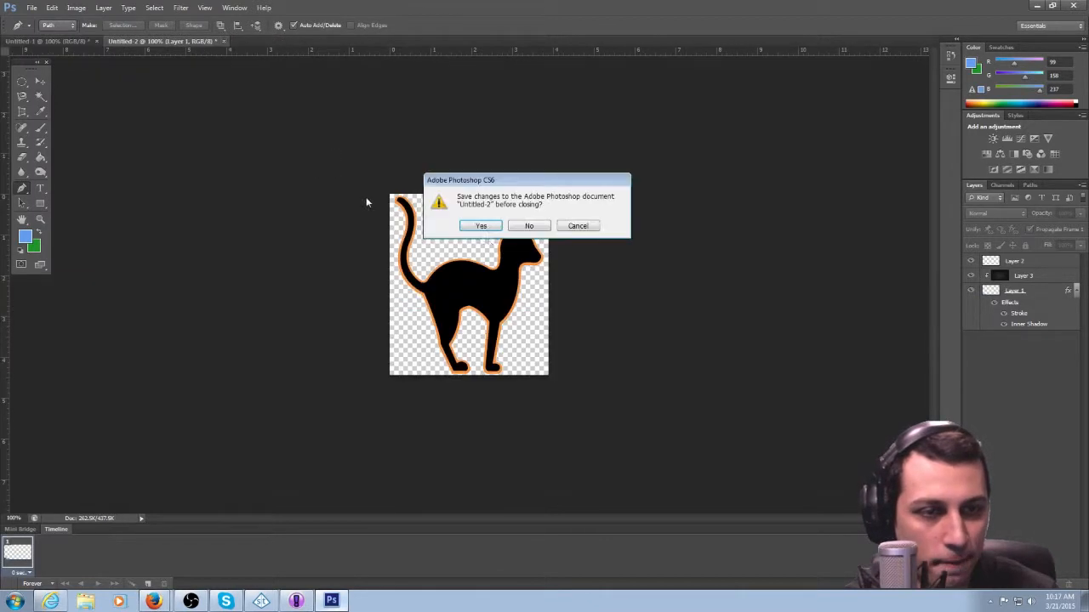
pyautogui.click(529, 226)
# Paste the copied black bird into a new 512 x 512 pixel document and try removing its background with the Magic Wand.
pyautogui.click(31, 8)
pyautogui.click(38, 20)
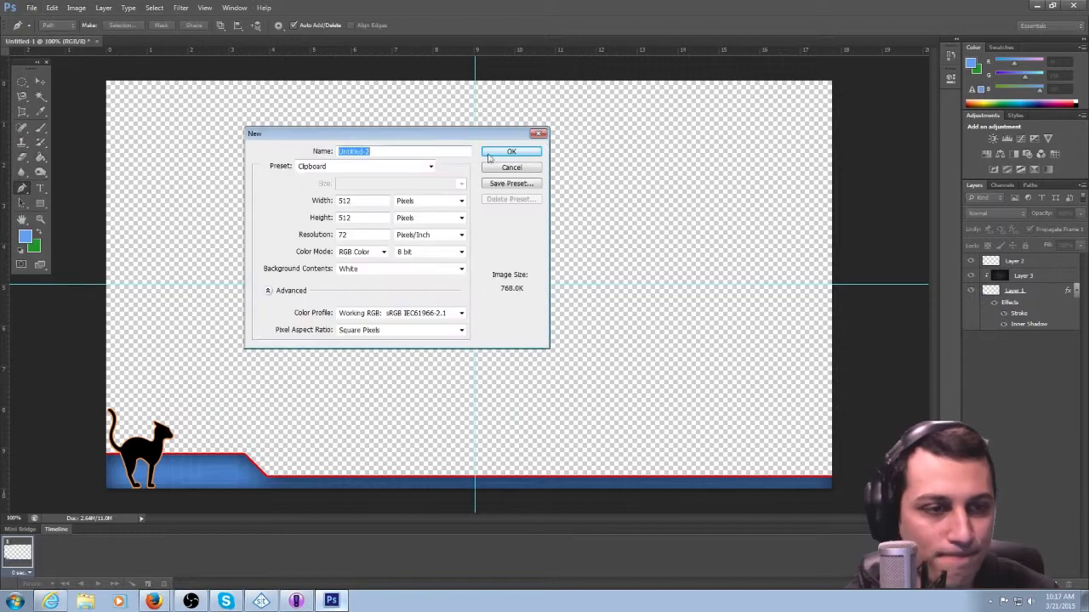
pyautogui.click(520, 153)
pyautogui.hotkey('ctrl', 'v')
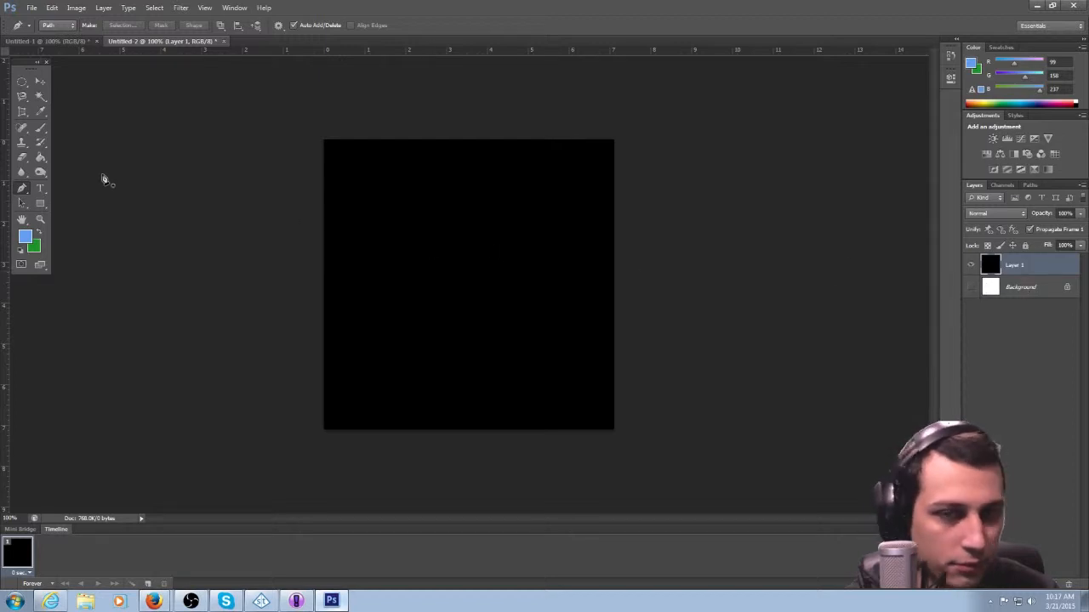
pyautogui.click(40, 96)
pyautogui.click(401, 182)
pyautogui.press('Delete')
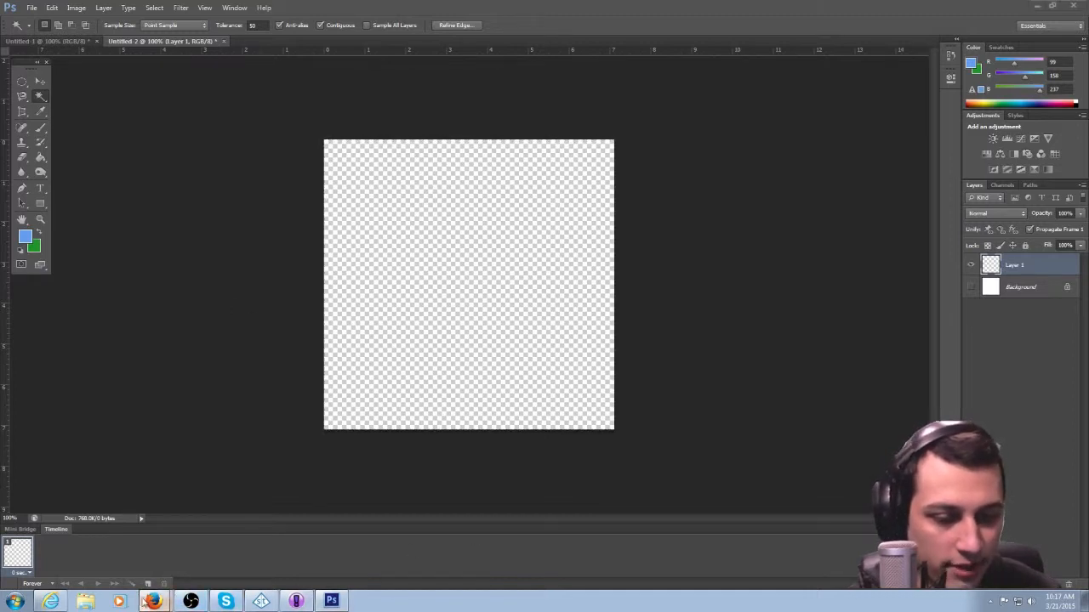
# Switch to Firefox, copy the 1109 x 901 blue Twitter bird clip art from the results, and return to Photoshop.
pyautogui.click(153, 601)
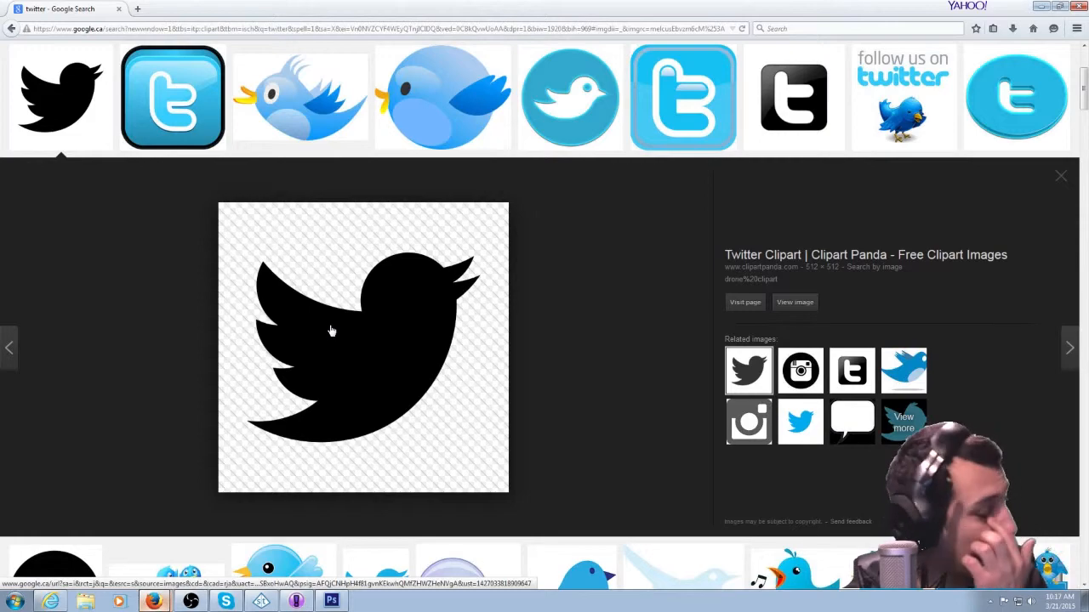
pyautogui.scroll(3, 185, 364)
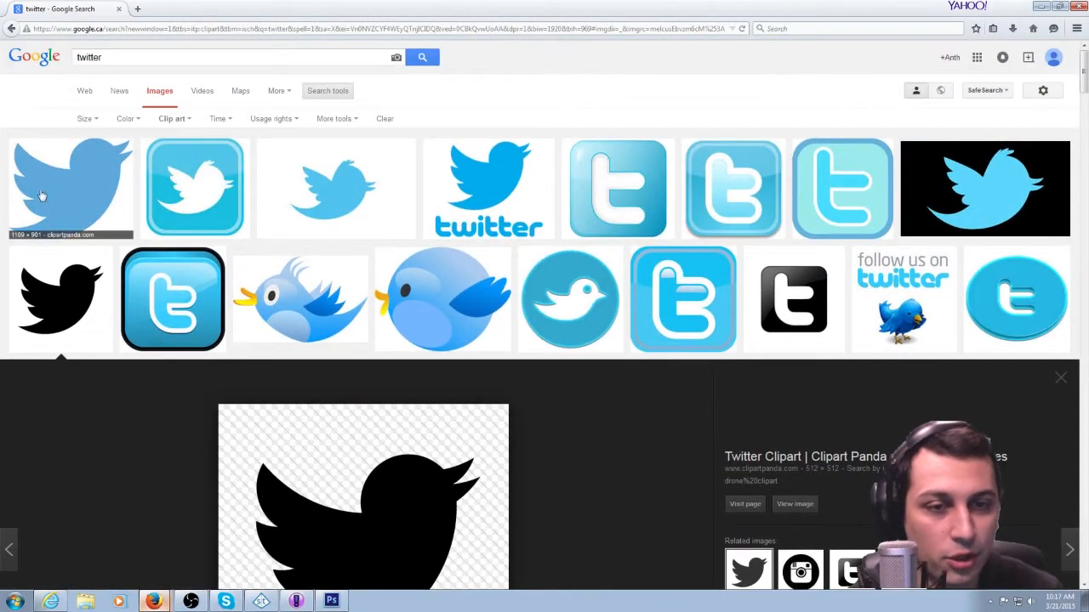
pyautogui.click(41, 197)
pyautogui.rightClick(466, 265)
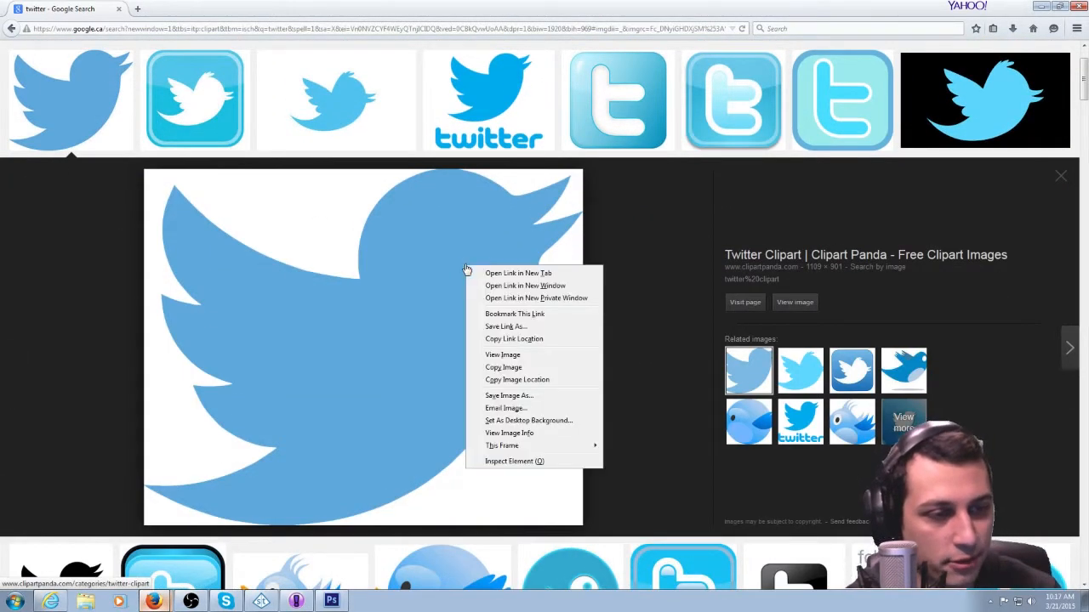
pyautogui.click(522, 370)
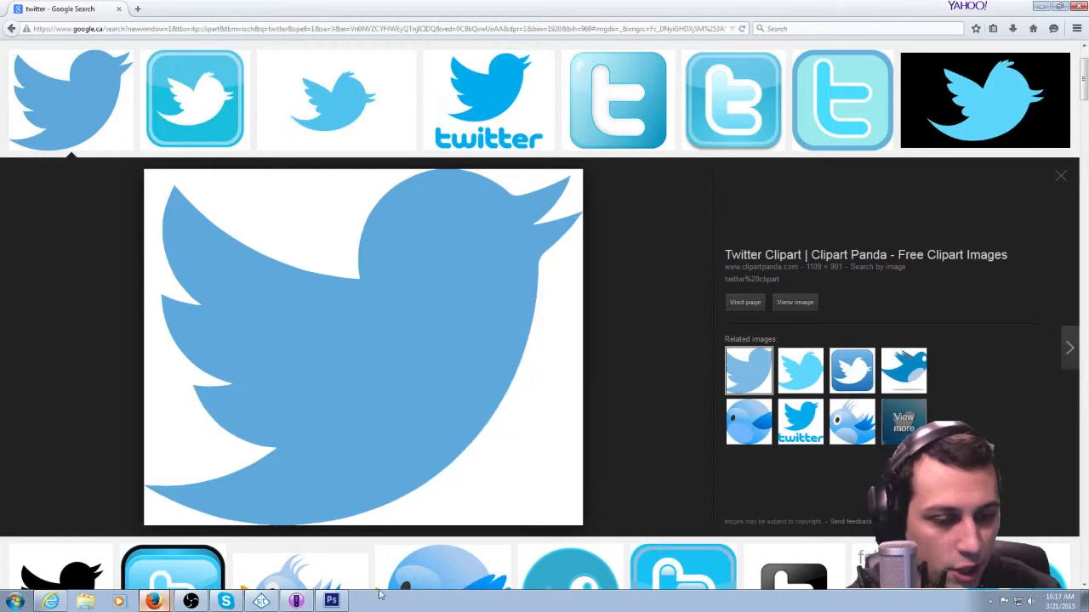
pyautogui.click(331, 602)
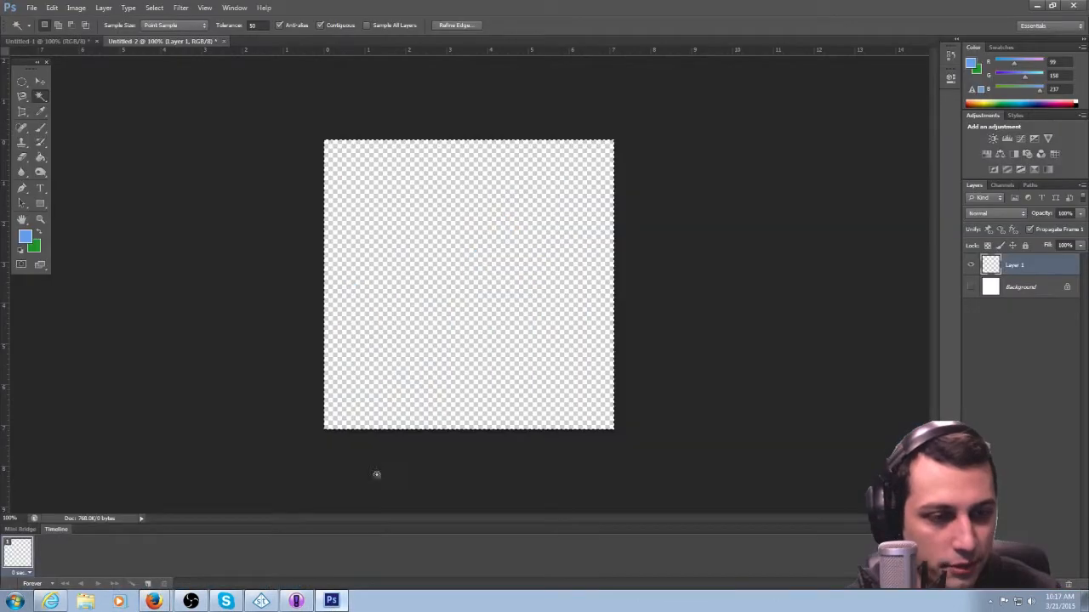
# Try pasting the blue bird into the 512 x 512 pixel document, and close that document without saving.
pyautogui.click(51, 8)
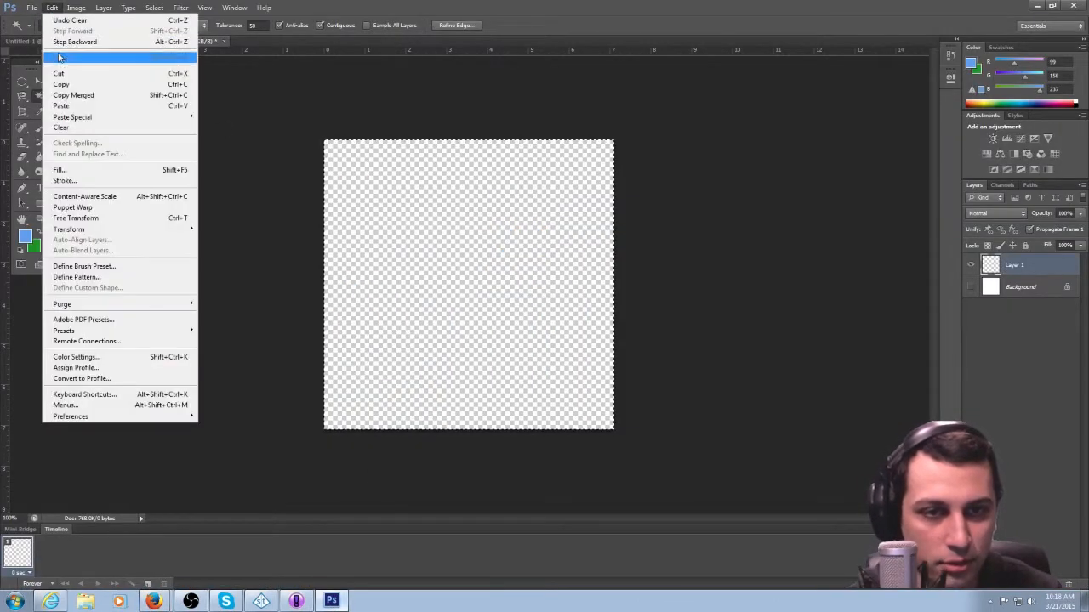
pyautogui.click(68, 100)
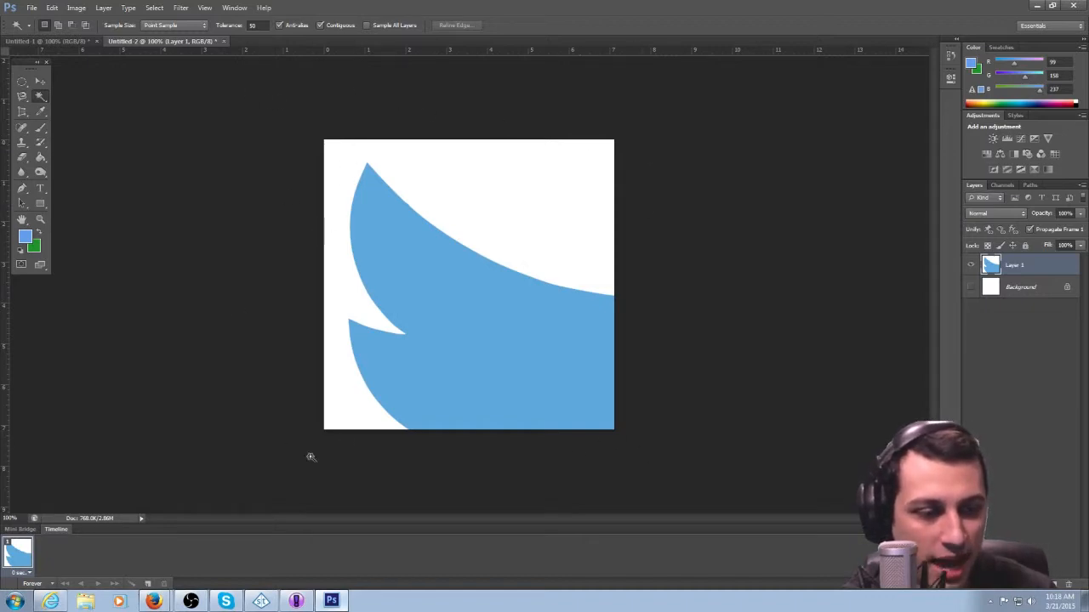
pyautogui.click(219, 40)
pyautogui.click(528, 228)
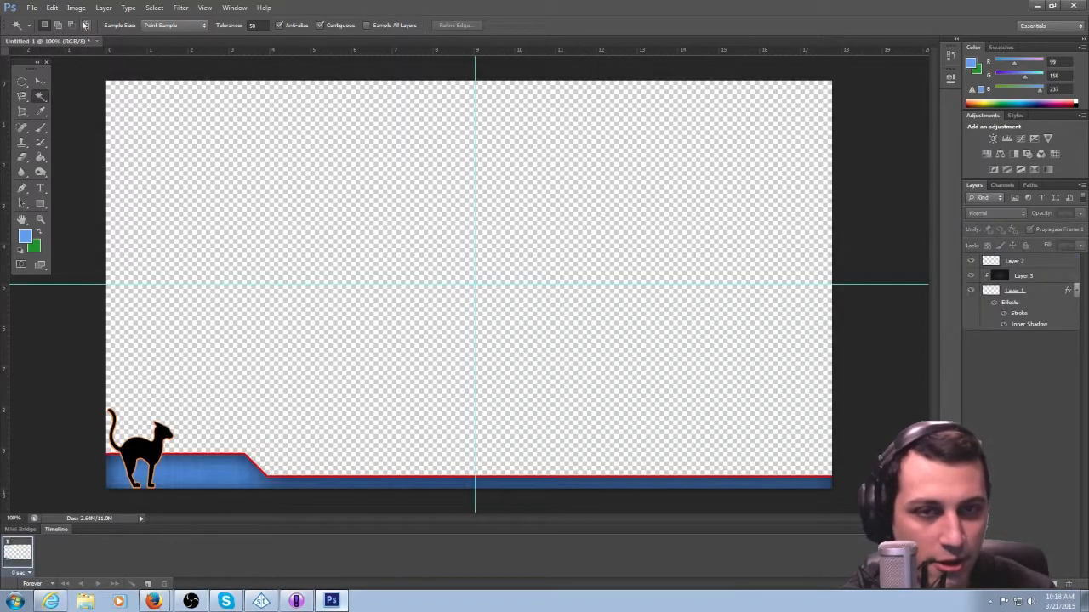
# Create a new 1109 x 901 pixel document from the clipboard preset and paste the blue bird into it.
pyautogui.click(47, 7)
pyautogui.click(42, 17)
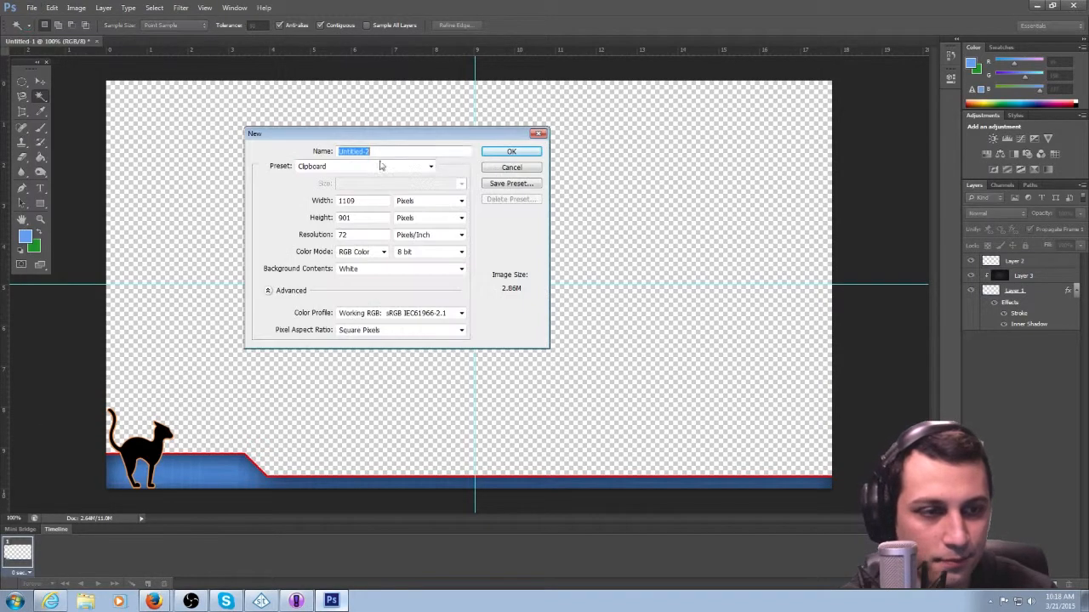
pyautogui.click(511, 152)
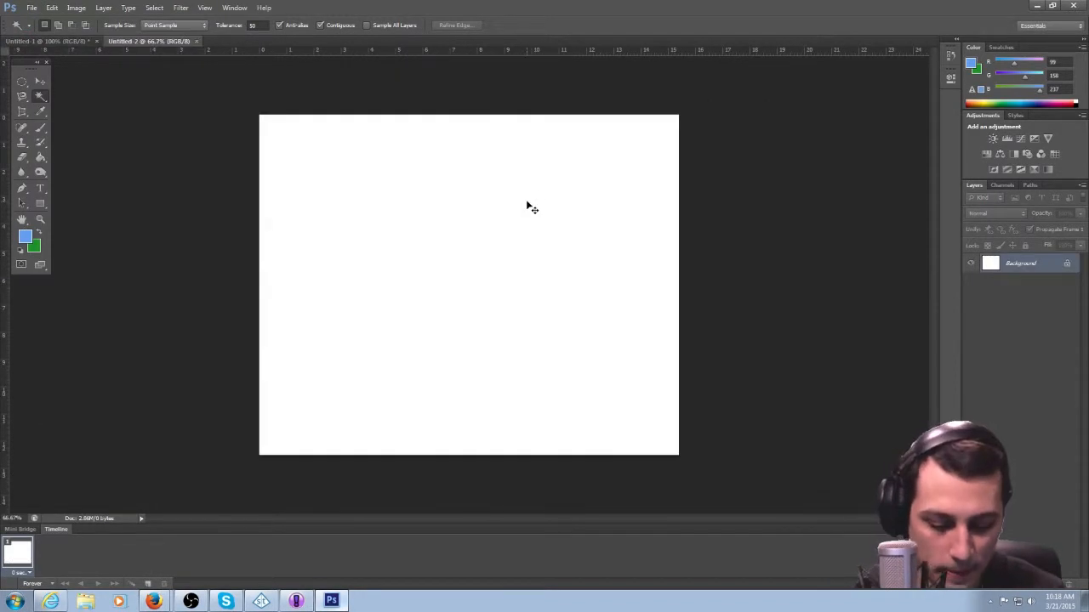
pyautogui.hotkey('ctrl', 'v')
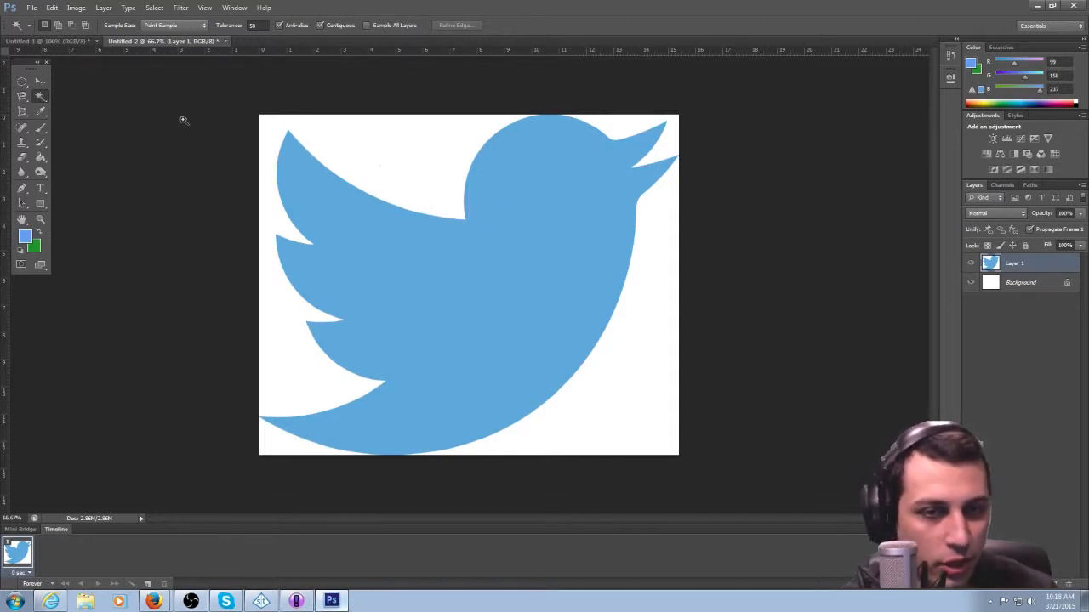
# Delete the white areas around the blue bird with the Magic Wand, hide the Background layer, and clear the selection.
pyautogui.click(401, 155)
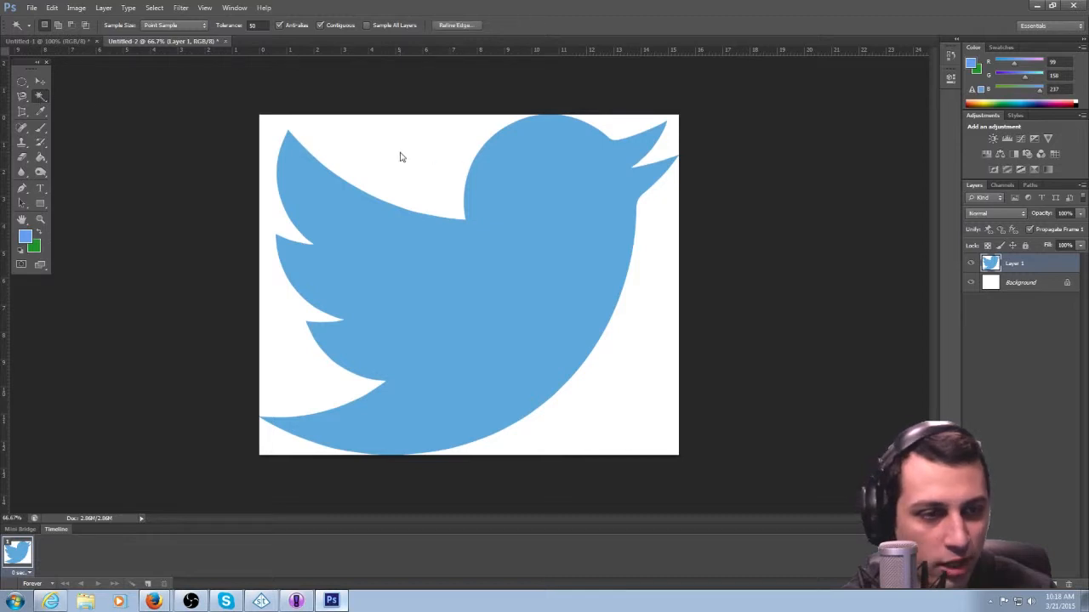
pyautogui.press('Delete')
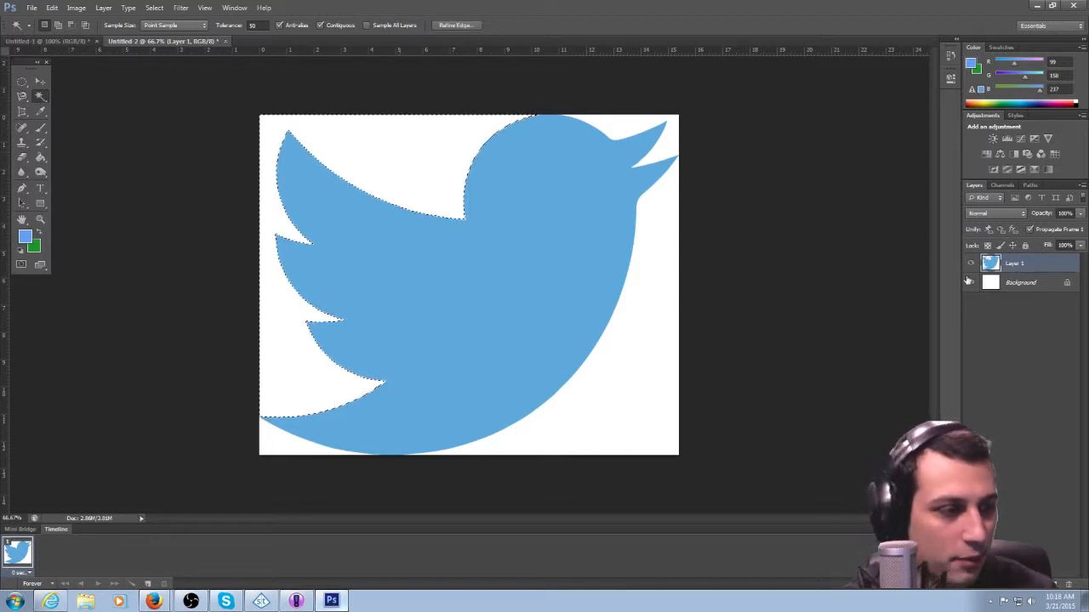
pyautogui.click(970, 282)
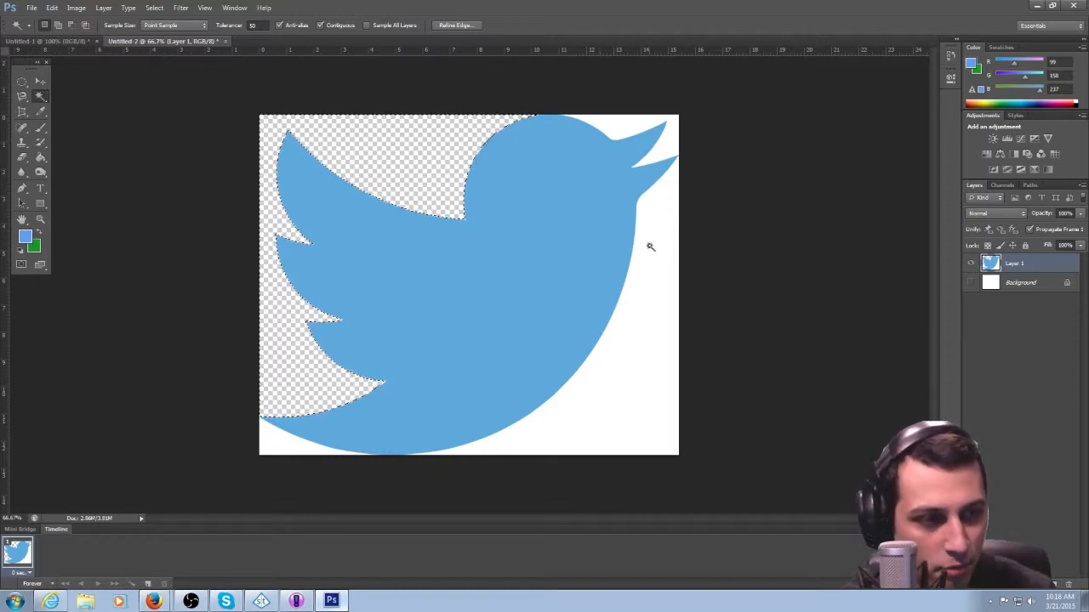
pyautogui.click(661, 283)
pyautogui.press('Delete')
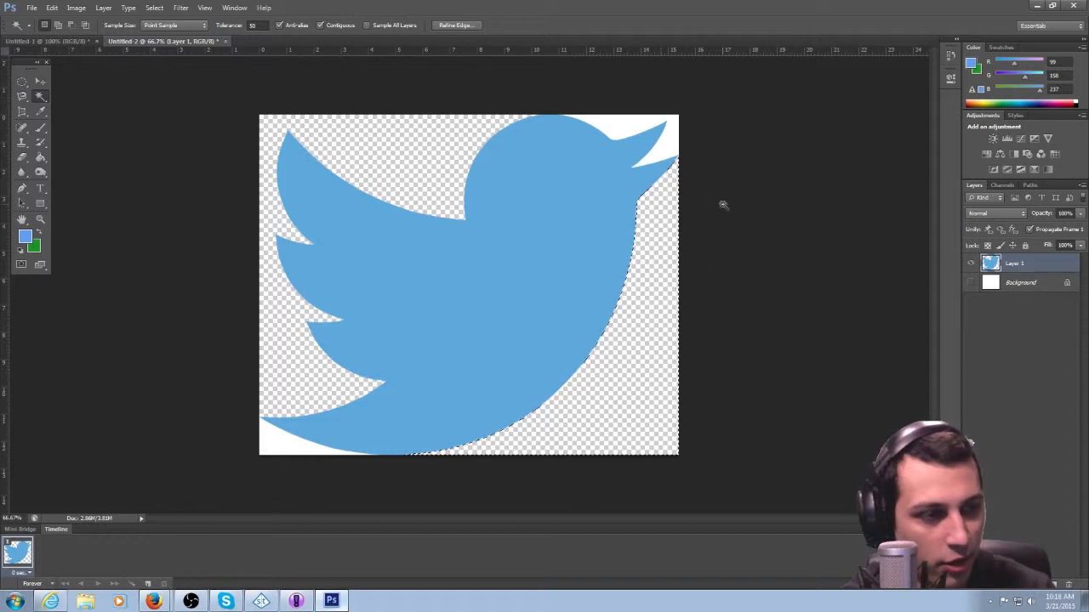
pyautogui.click(668, 152)
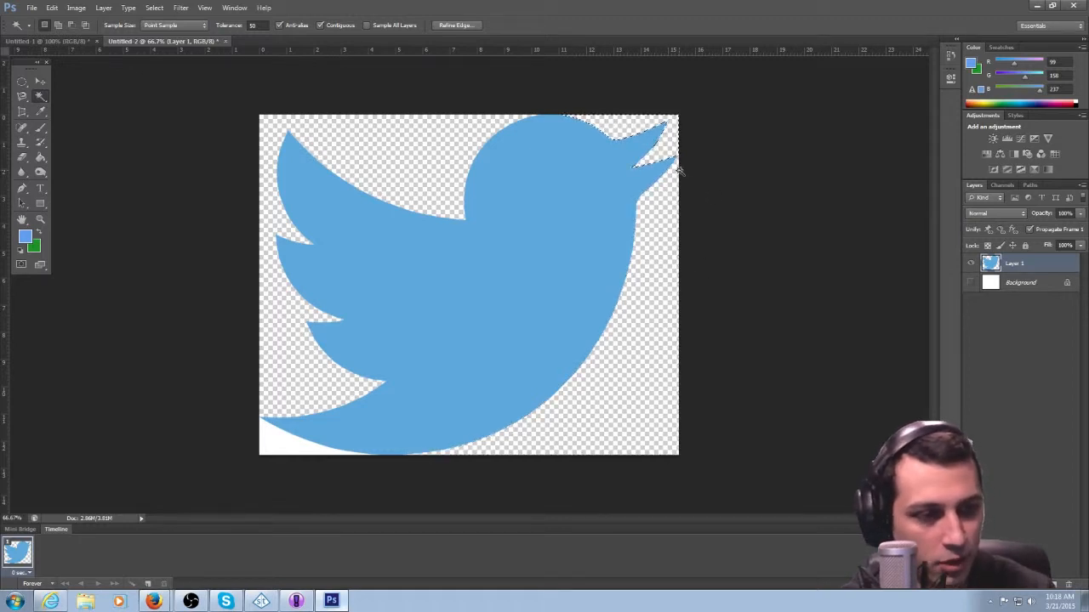
pyautogui.press('Delete')
pyautogui.click(289, 444)
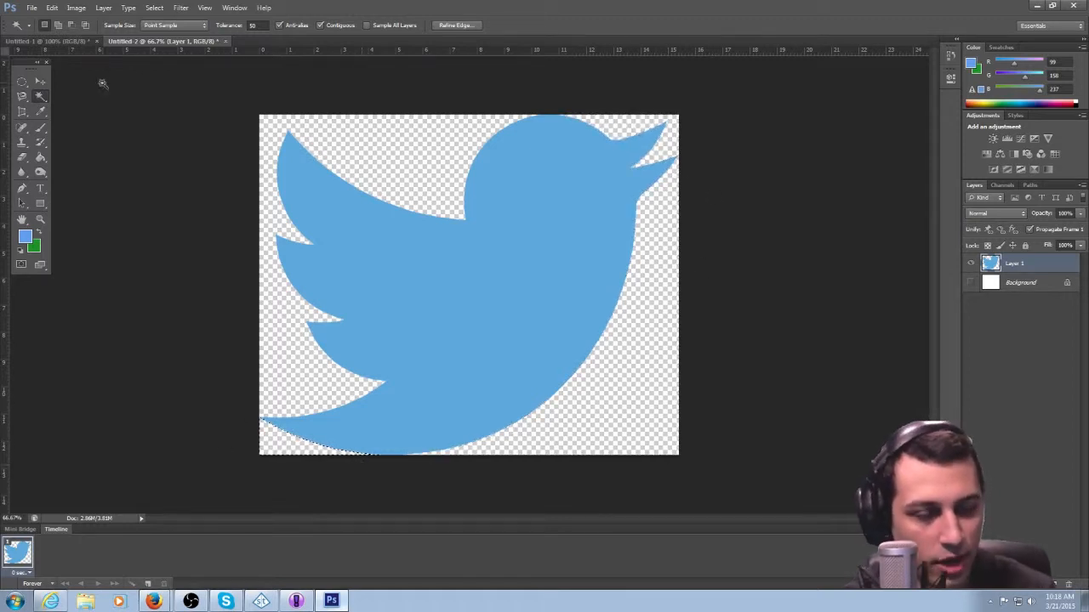
pyautogui.click(22, 83)
pyautogui.click(366, 120)
pyautogui.click(40, 81)
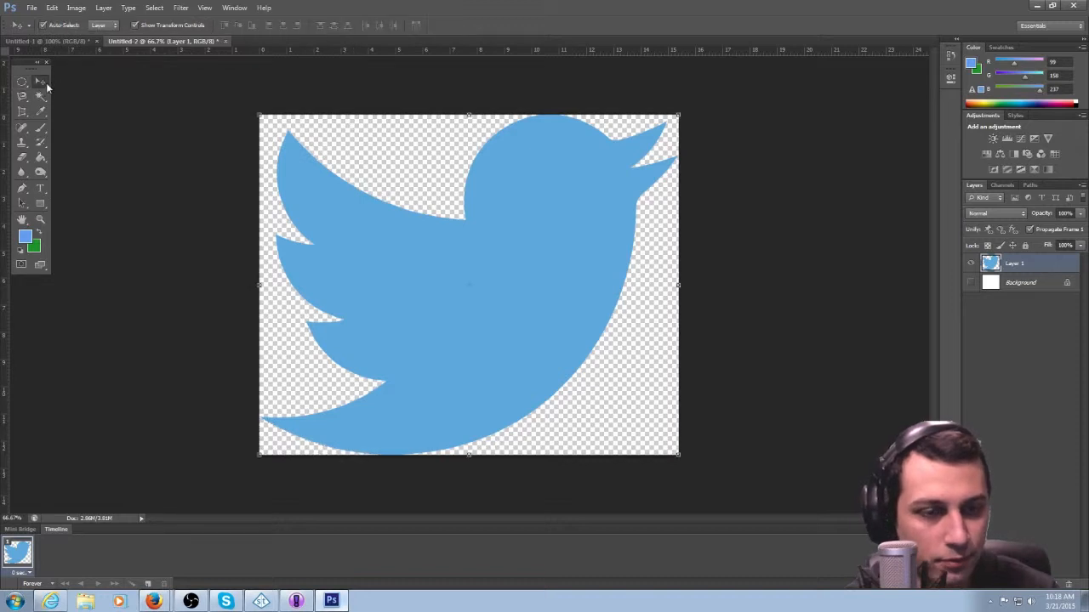
pyautogui.click(365, 146)
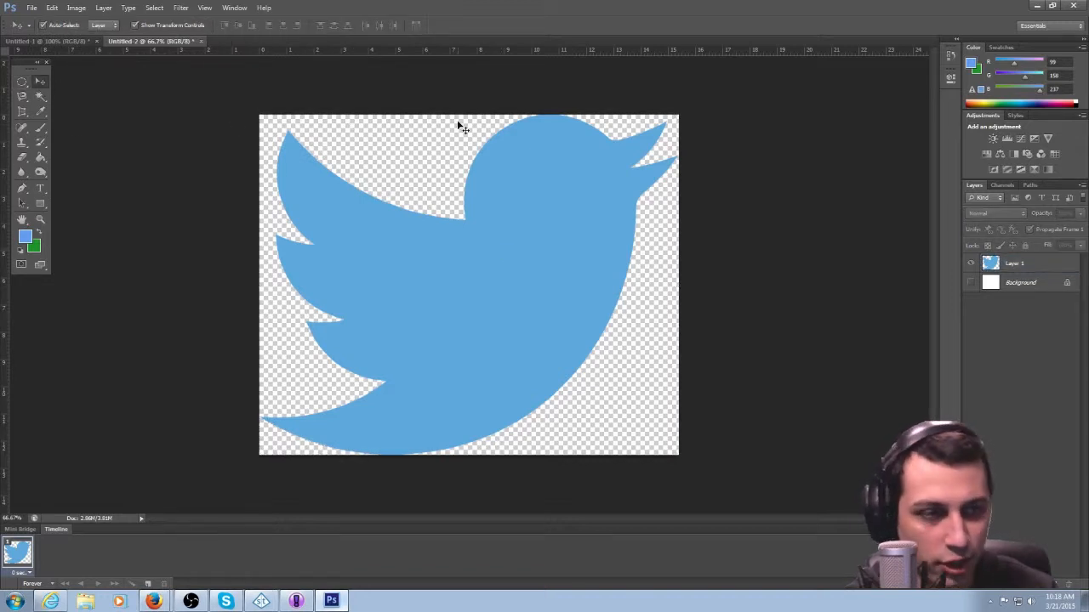
# Duplicate the cut-out bird layer into the Untitled-1 document.
pyautogui.rightClick(1038, 267)
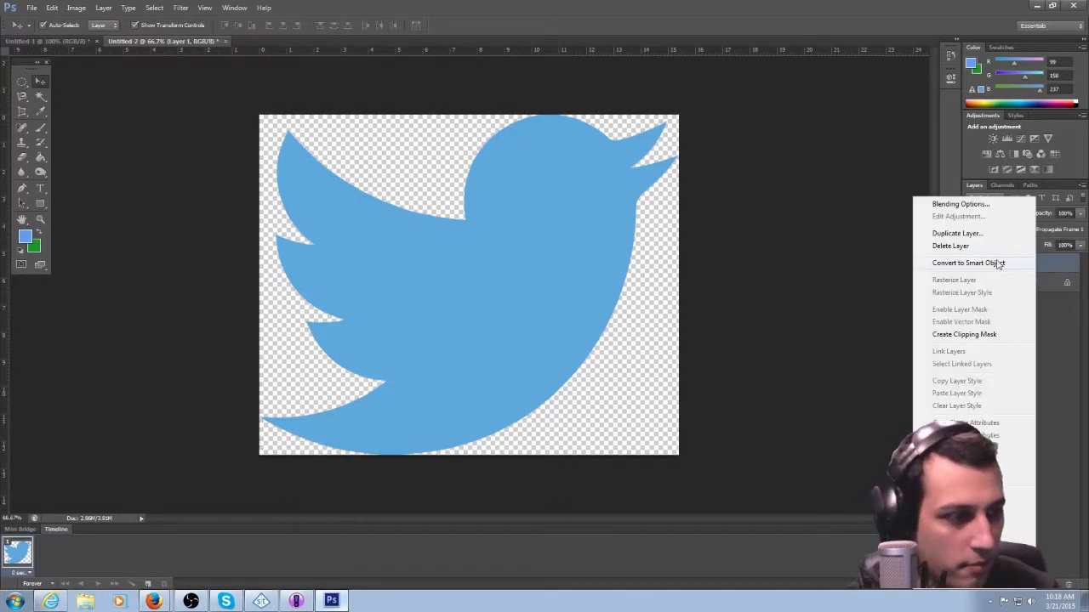
pyautogui.click(957, 232)
pyautogui.click(685, 156)
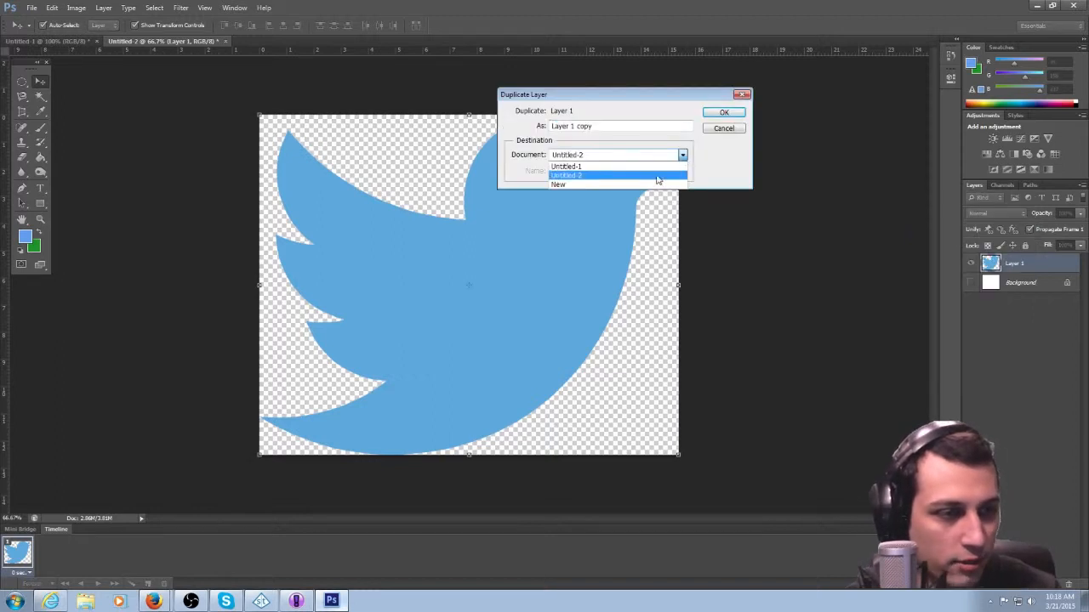
pyautogui.click(656, 171)
pyautogui.press('Return')
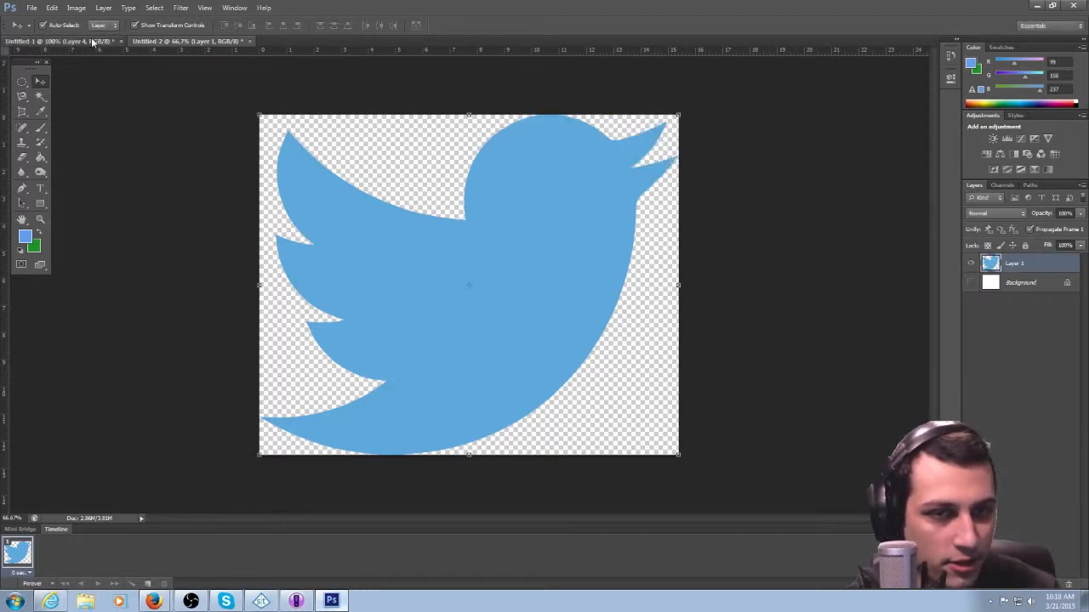
# In Untitled-1, scale the bird to about 6.8% width and 6.1% height and place it on the lower bar just past the slanted edge.
pyautogui.click(85, 40)
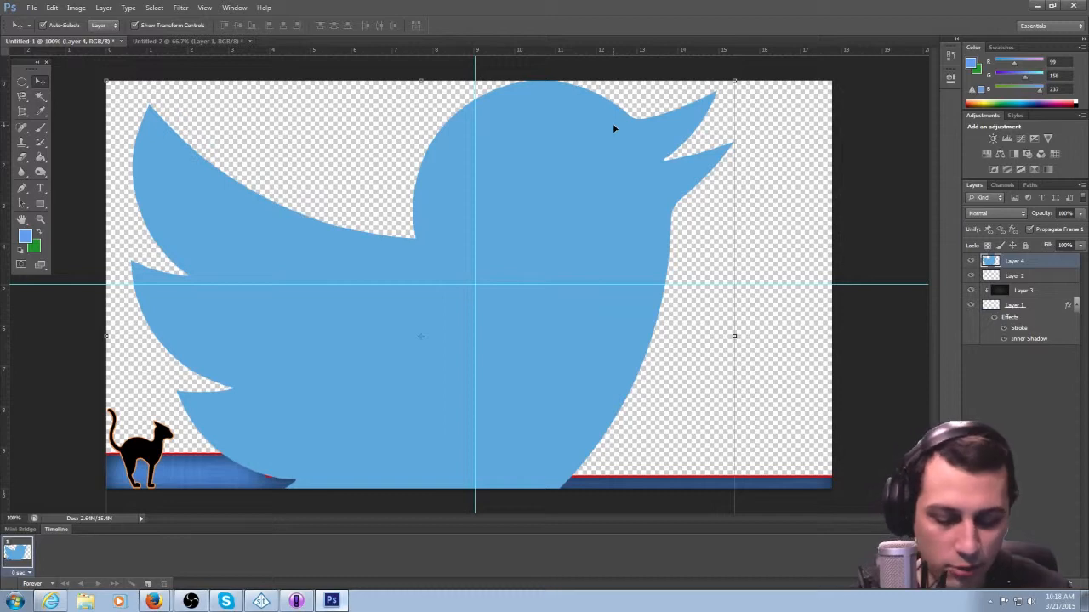
pyautogui.moveTo(737, 82); pyautogui.dragTo(399, 204)
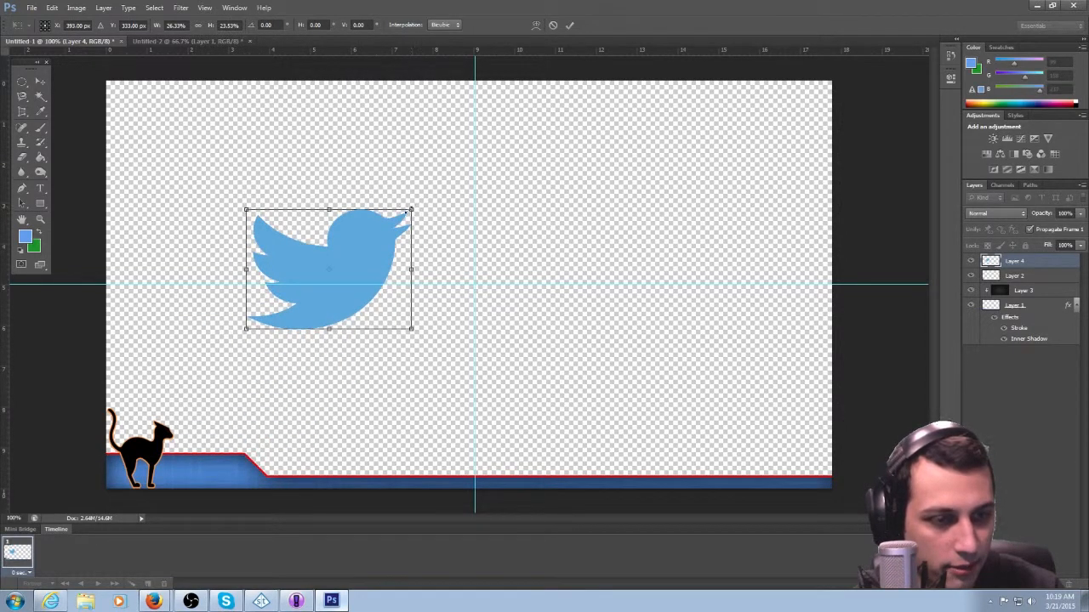
pyautogui.moveTo(411, 210); pyautogui.dragTo(312, 457)
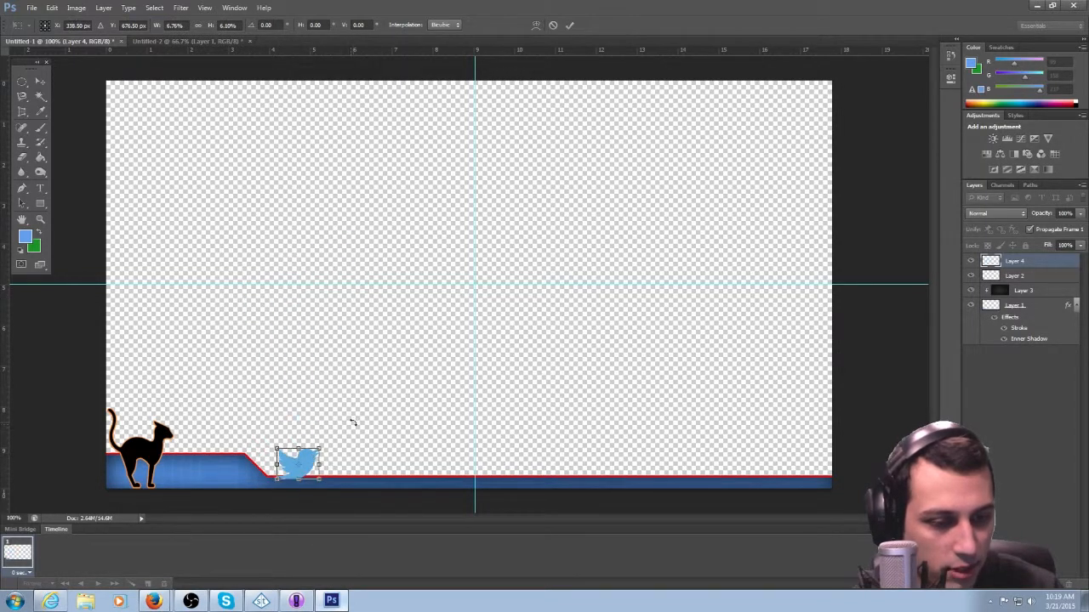
pyautogui.click(22, 82)
pyautogui.click(484, 227)
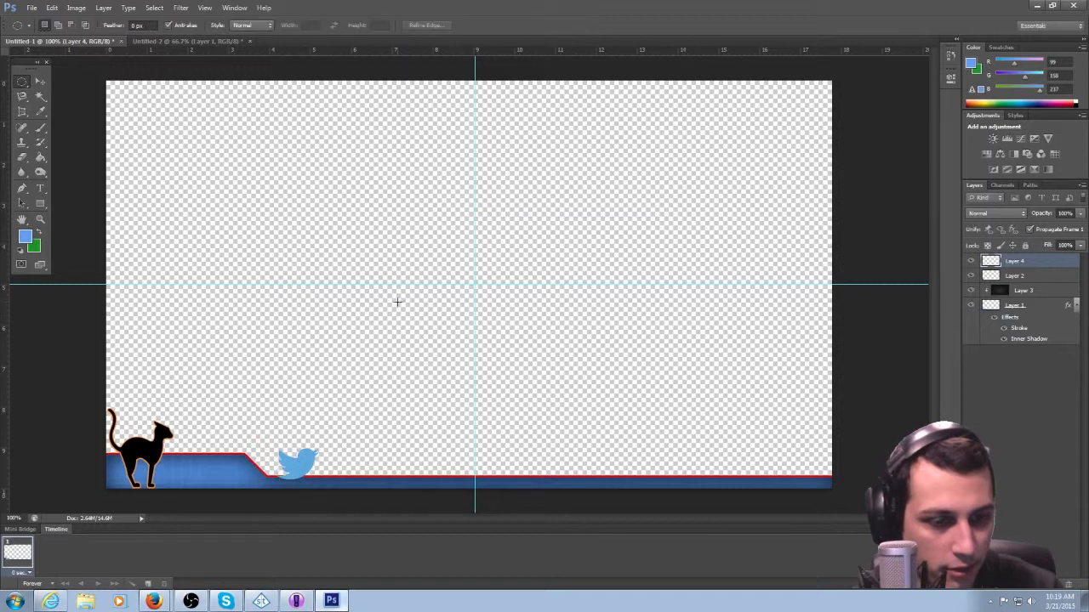
# Add a 2 px black outside stroke to the bird layer.
pyautogui.rightClick(1042, 266)
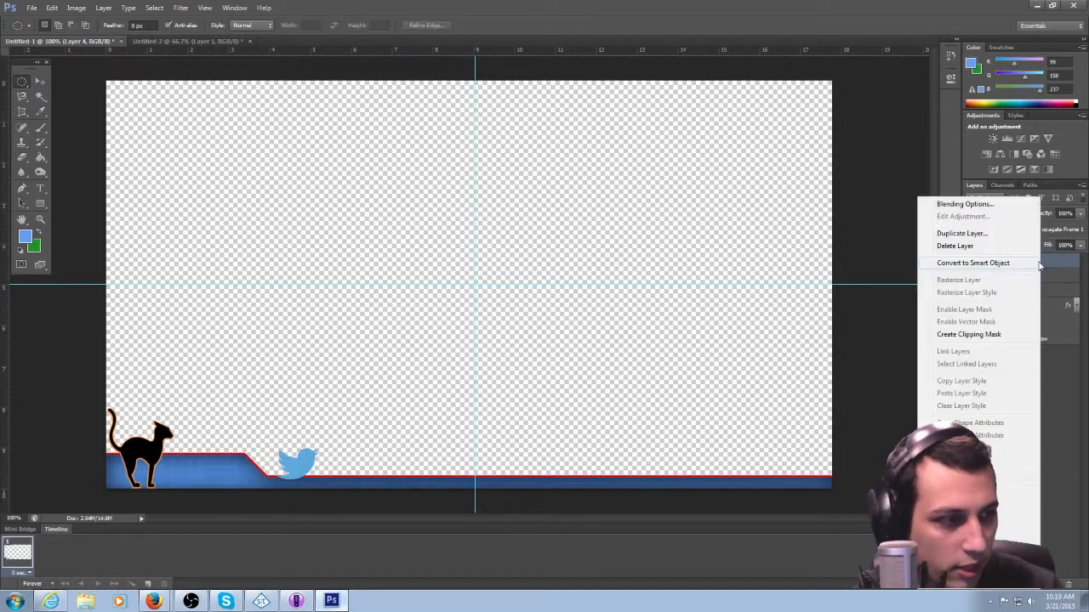
pyautogui.click(934, 205)
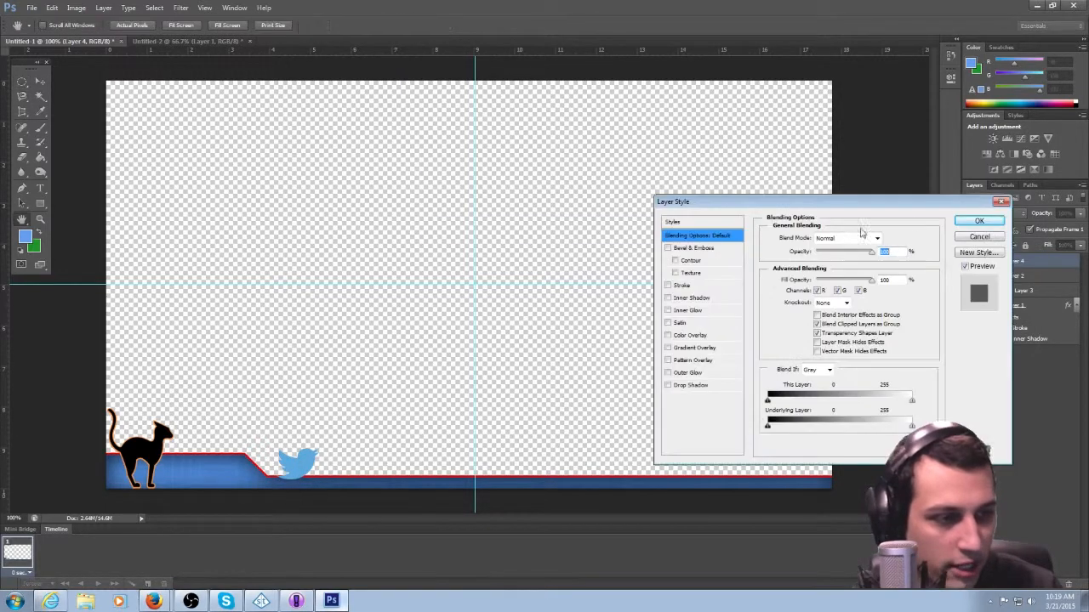
pyautogui.click(668, 286)
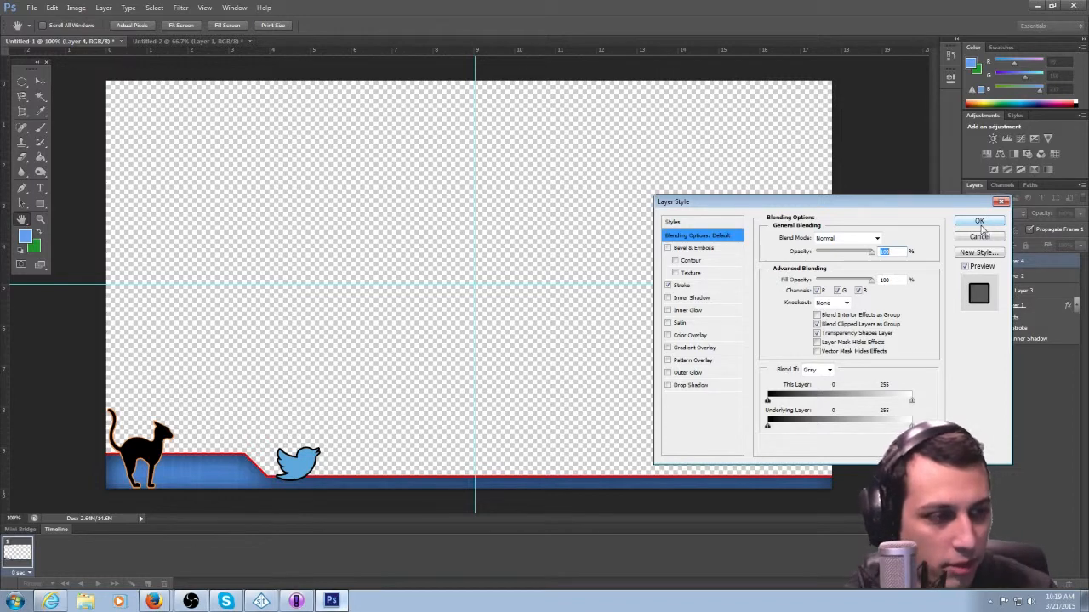
pyautogui.click(681, 289)
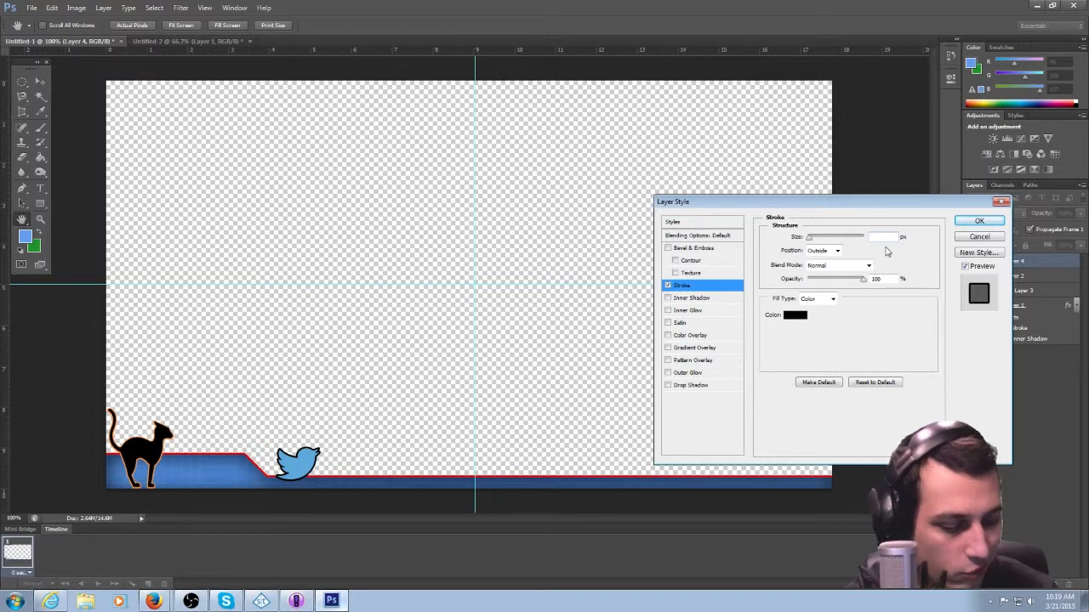
pyautogui.write('2')
pyautogui.click(979, 221)
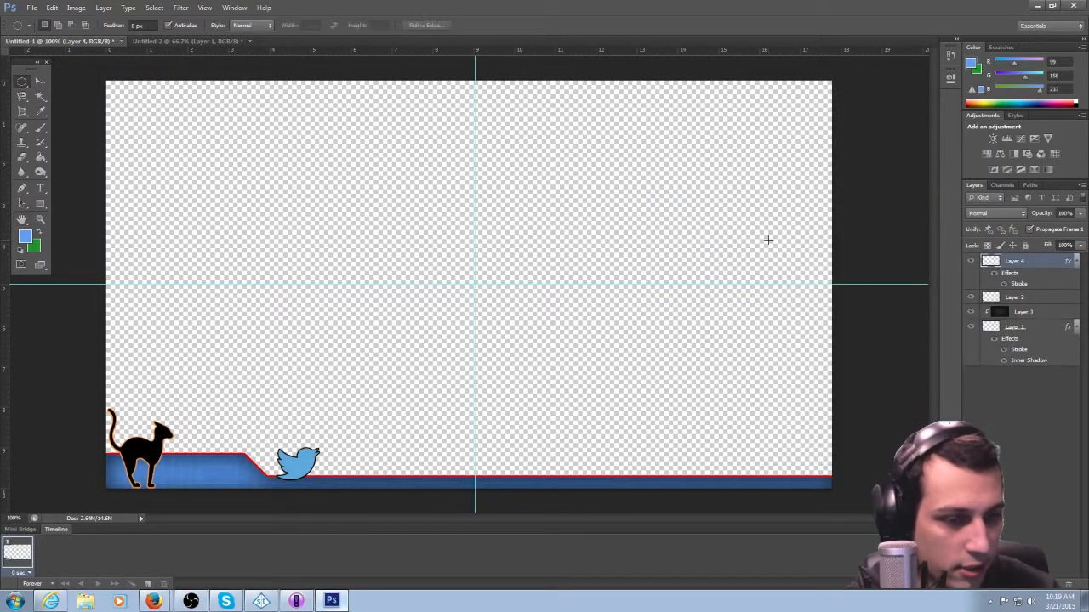
# Nudge the bird slightly left and down so it sits over the red line beside the bar's slanted edge.
pyautogui.click(40, 80)
pyautogui.press('Left')
pyautogui.press('Left')
pyautogui.press('Left')
pyautogui.press('Down')
pyautogui.press('Down')
pyautogui.press('Down')
pyautogui.press('Down')
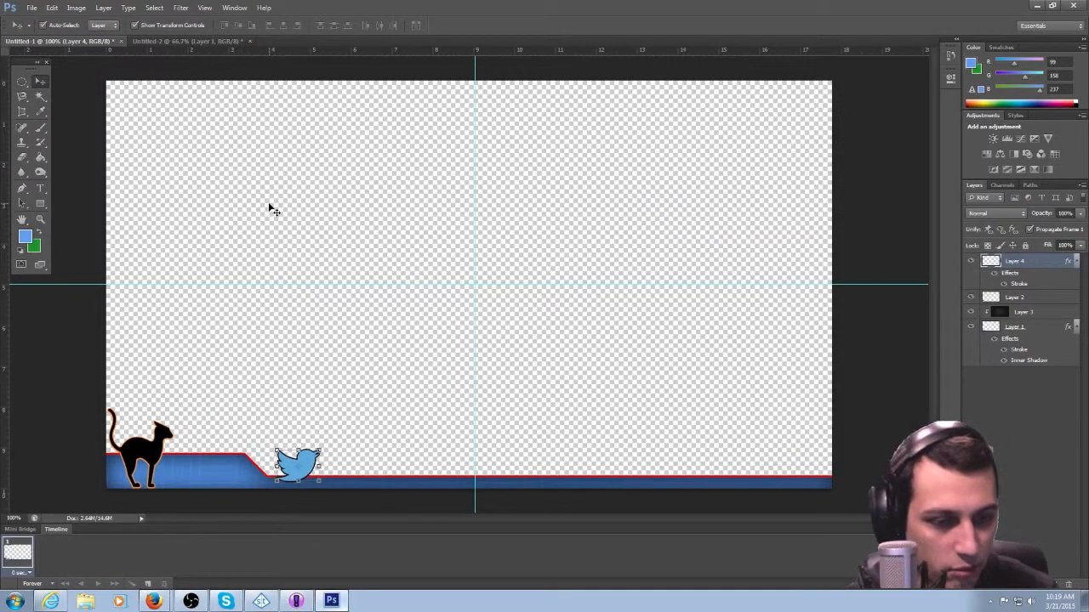
pyautogui.press('Down')
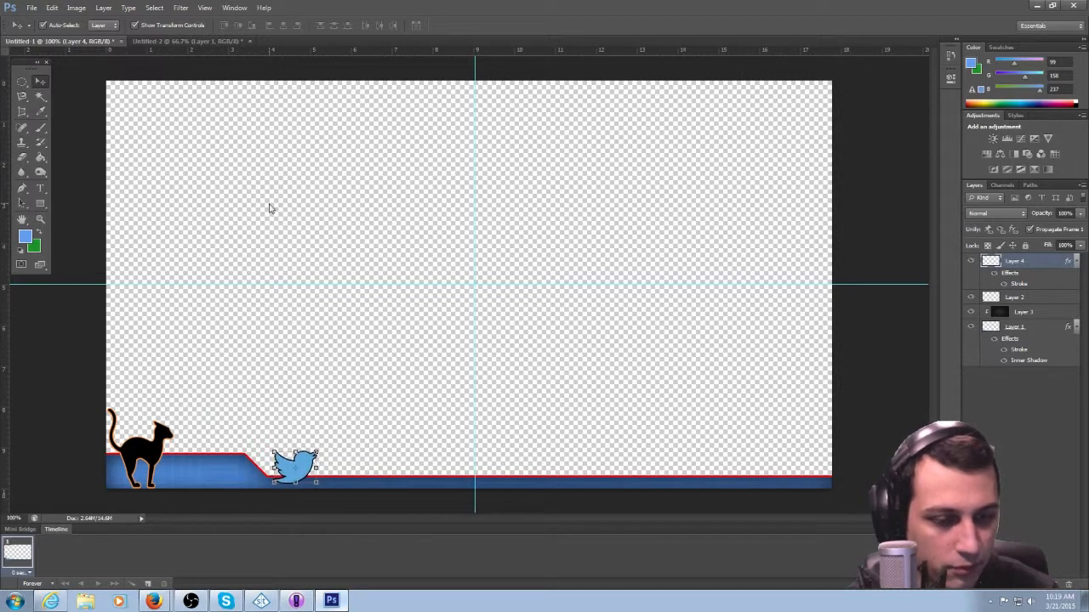
pyautogui.press('m')
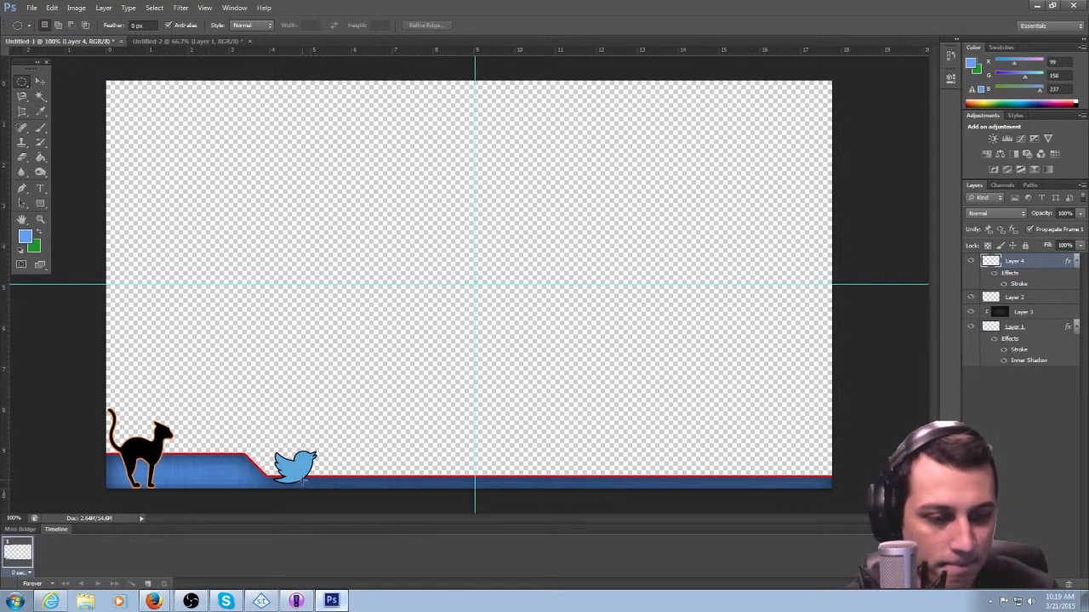
# Switch to Firefox and search the clip art images for "instagram logo".
pyautogui.click(155, 597)
pyautogui.scroll(2, 105, 348)
pyautogui.moveTo(178, 59); pyautogui.dragTo(14, 74)
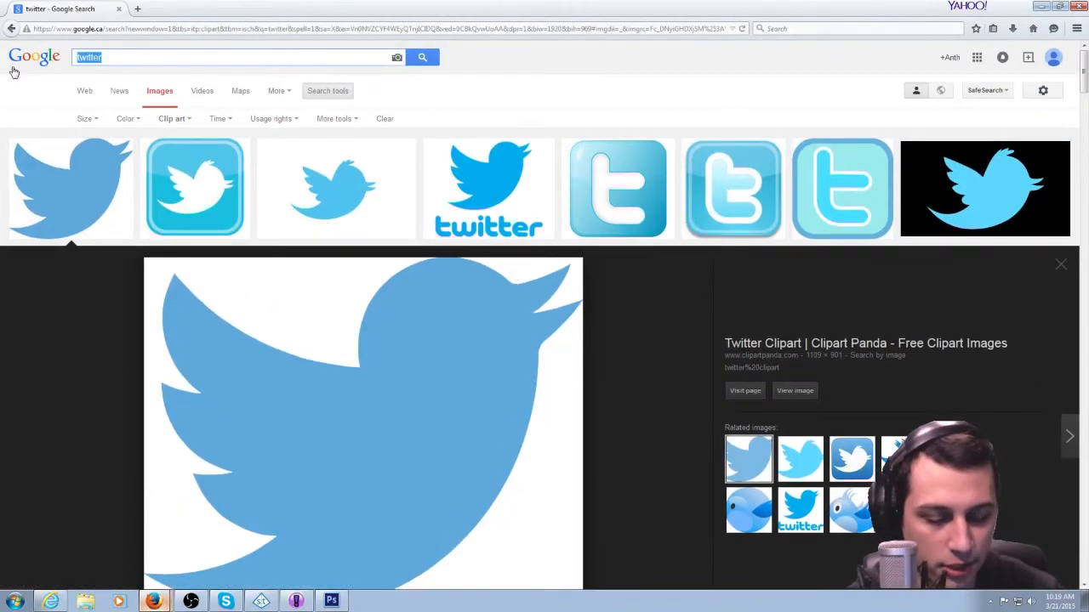
pyautogui.write('ins')
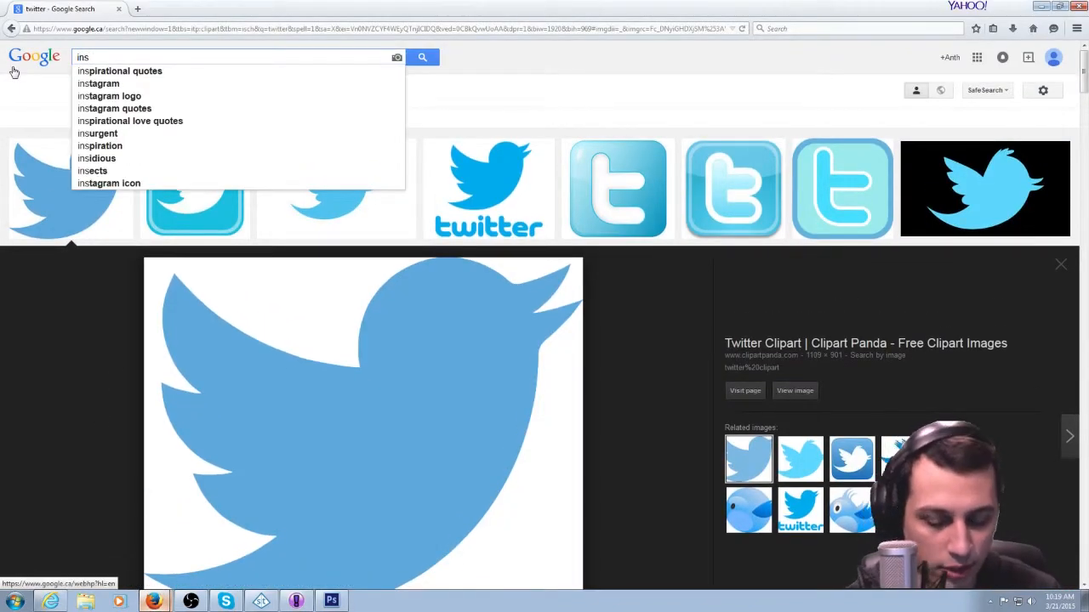
pyautogui.write('t')
pyautogui.press('Down')
pyautogui.press('Down')
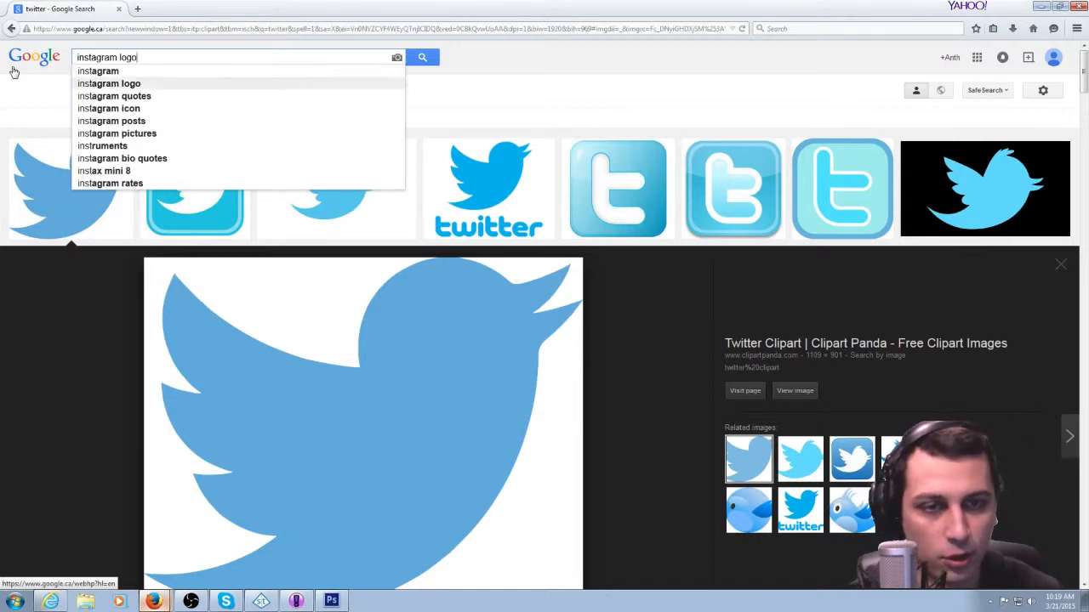
pyautogui.press('Return')
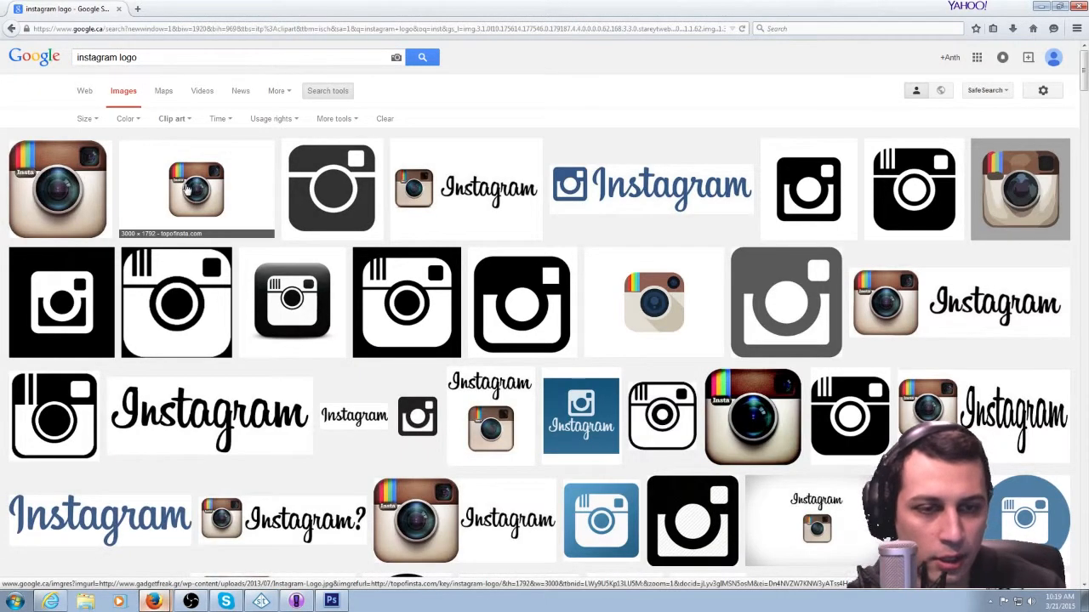
# Copy the 3000 x 1792 Instagram camera logo from the results and return to Photoshop.
pyautogui.click(218, 194)
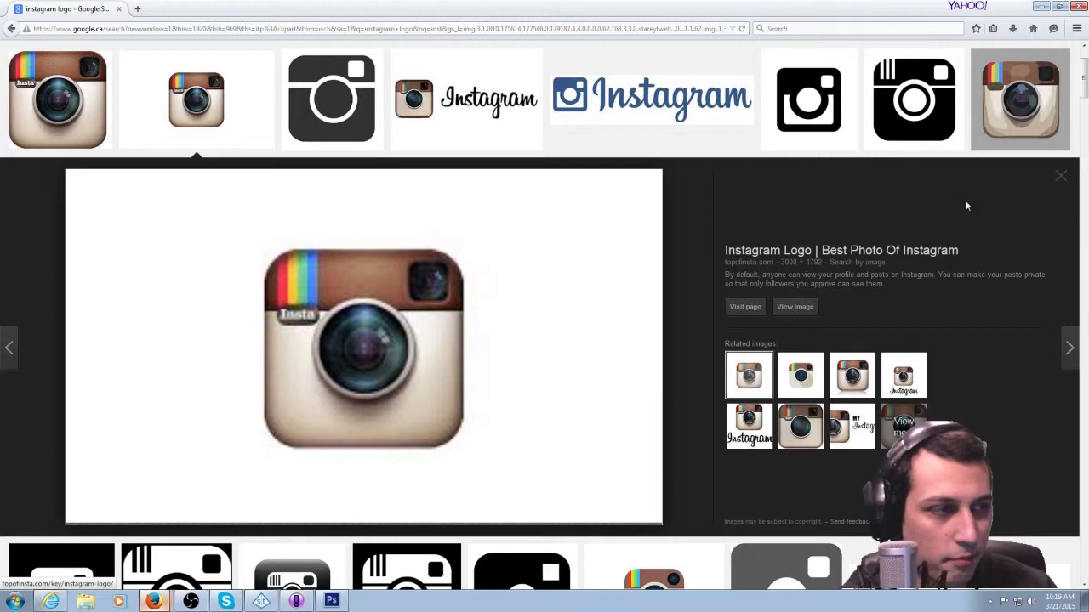
pyautogui.rightClick(369, 324)
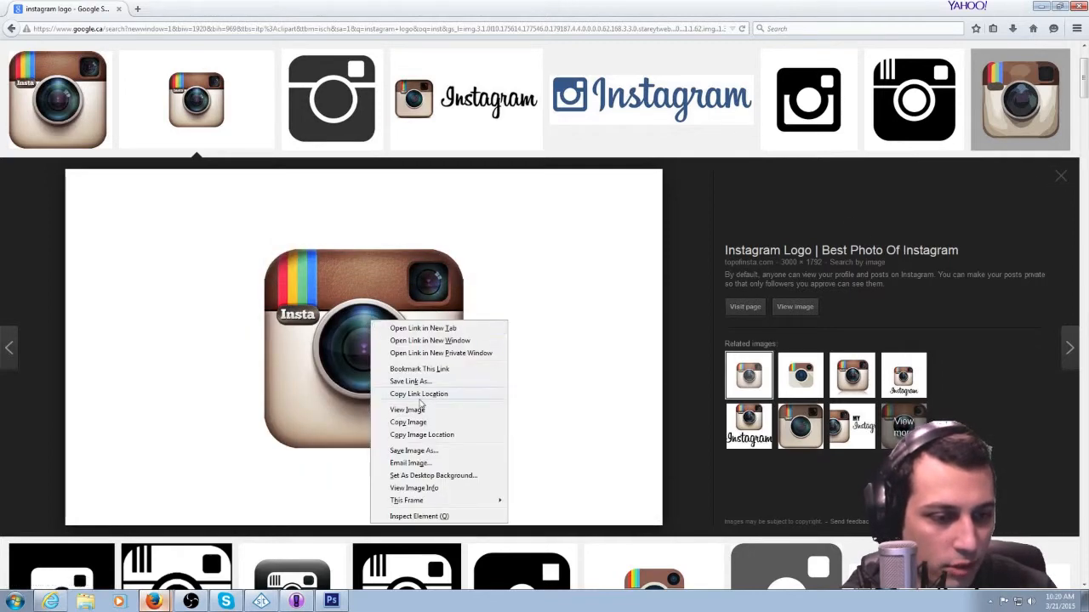
pyautogui.click(421, 426)
pyautogui.click(331, 601)
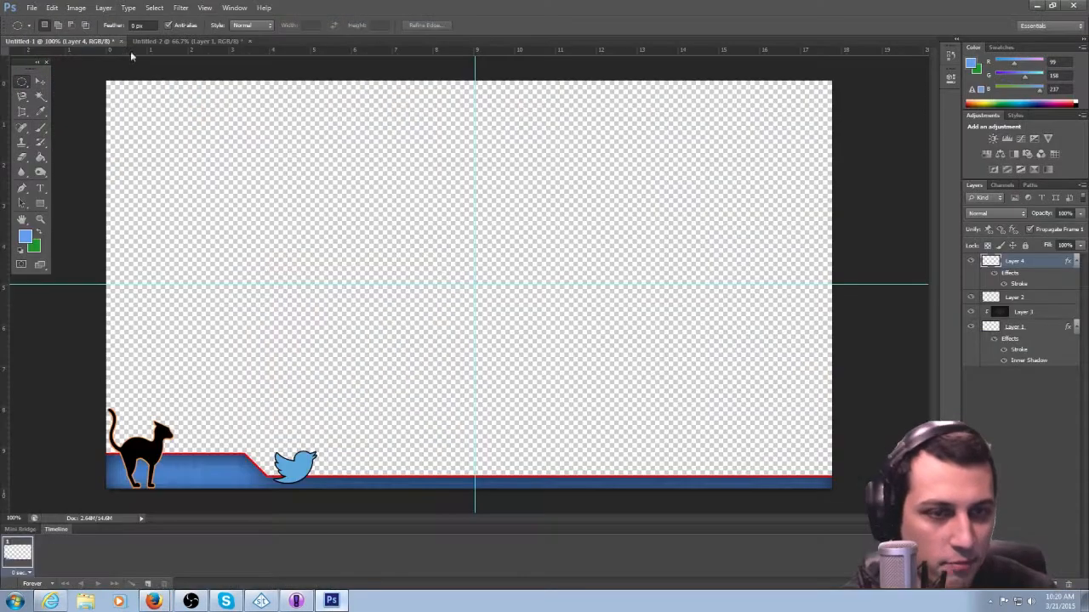
# Close the bird document without saving and paste the Instagram logo into a new document sized to the clipboard image.
pyautogui.click(248, 41)
pyautogui.click(525, 226)
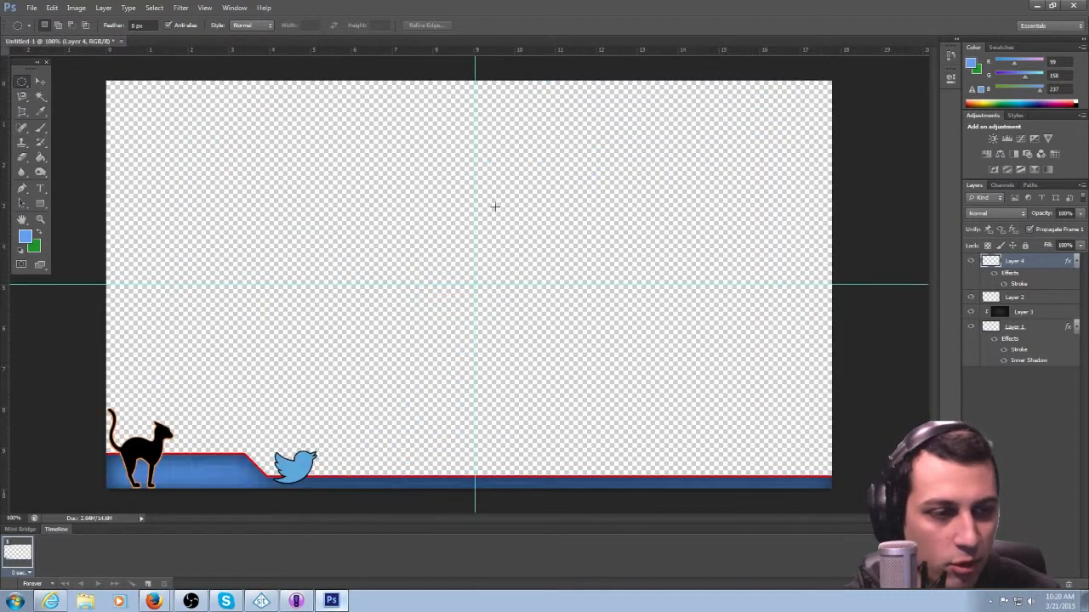
pyautogui.click(31, 7)
pyautogui.click(51, 20)
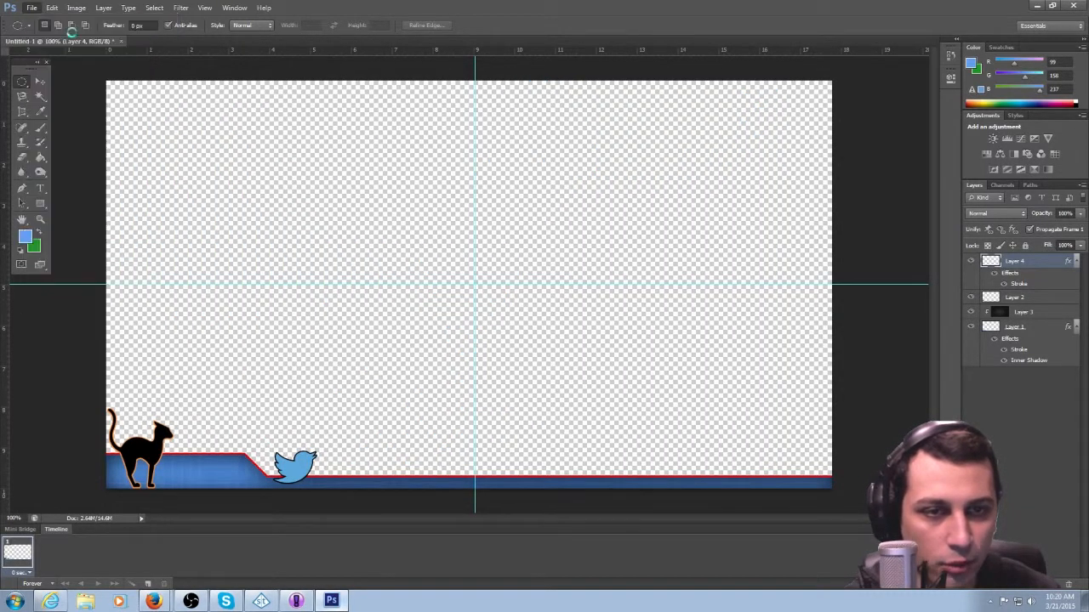
pyautogui.click(502, 152)
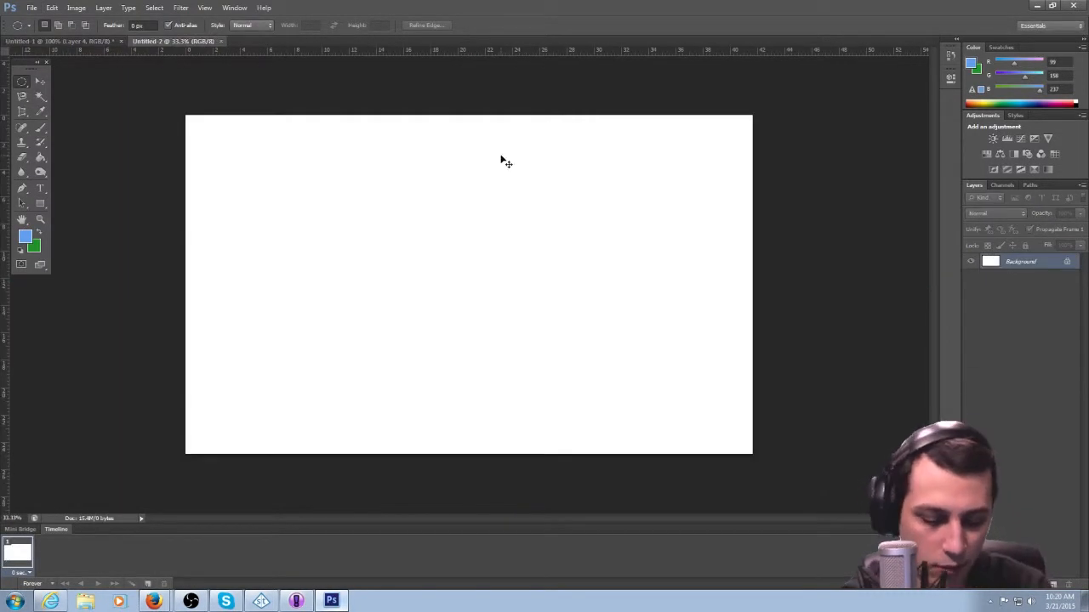
pyautogui.hotkey('ctrl', 'v')
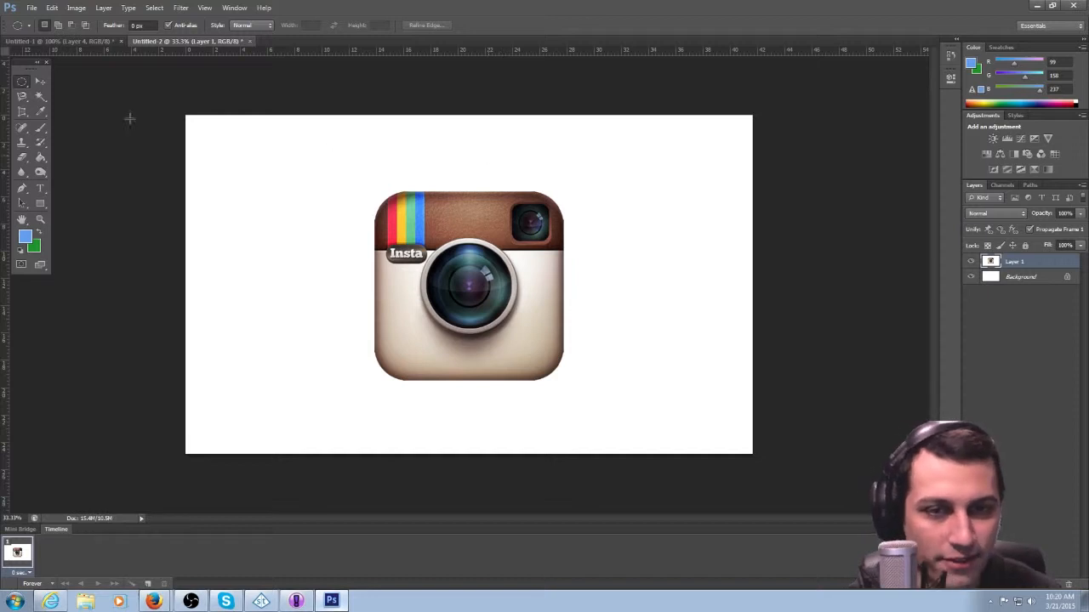
# Delete the white area around the Instagram logo on Layer 1, then hide the Background layer and clear the selection.
pyautogui.click(40, 96)
pyautogui.click(291, 170)
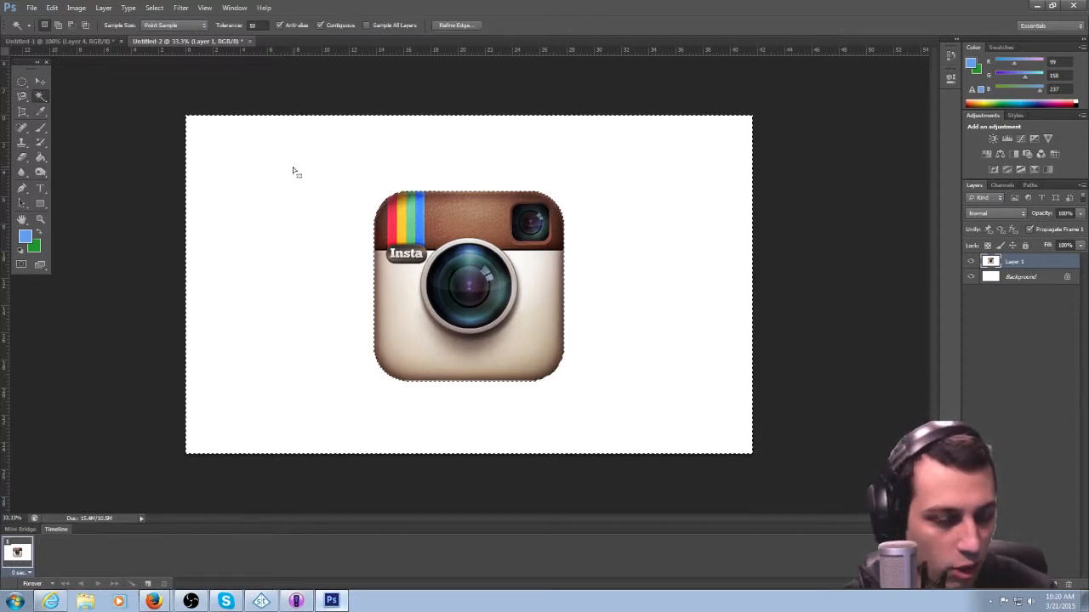
pyautogui.click(45, 80)
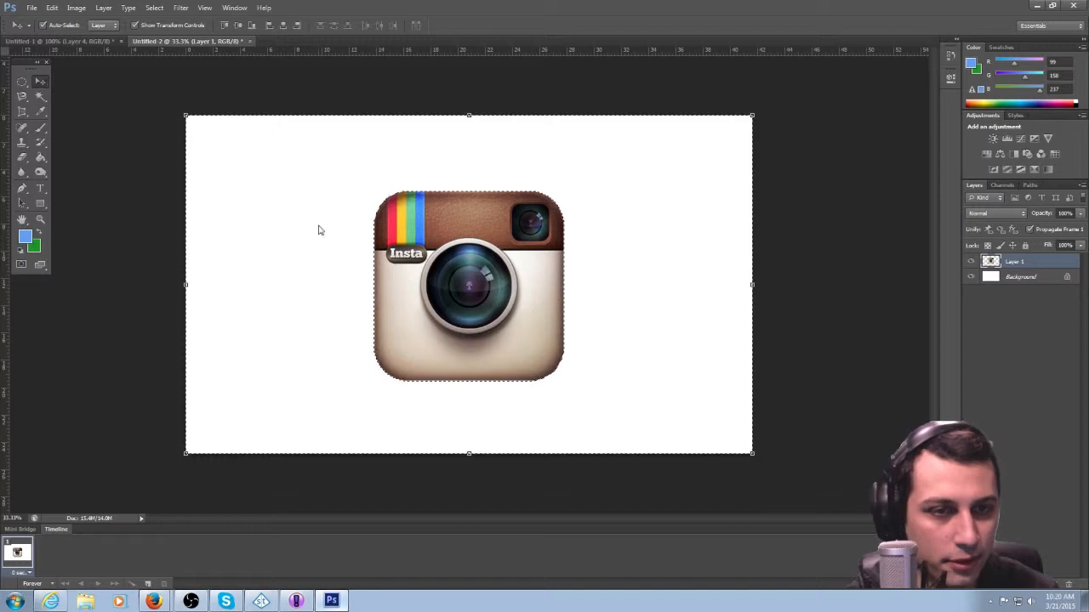
pyautogui.click(972, 276)
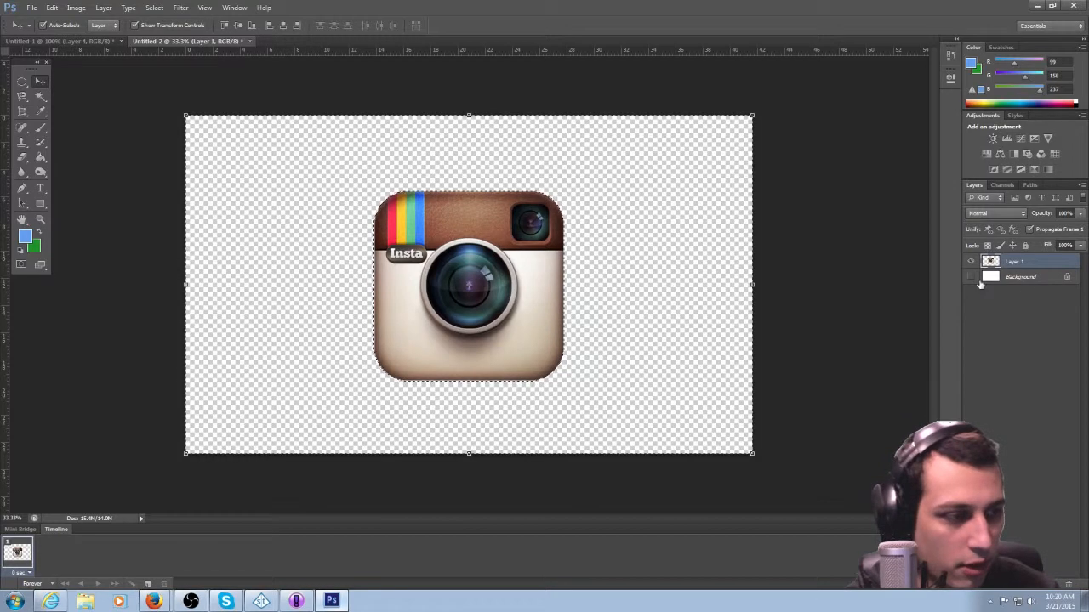
pyautogui.click(972, 277)
pyautogui.click(971, 277)
pyautogui.click(971, 277)
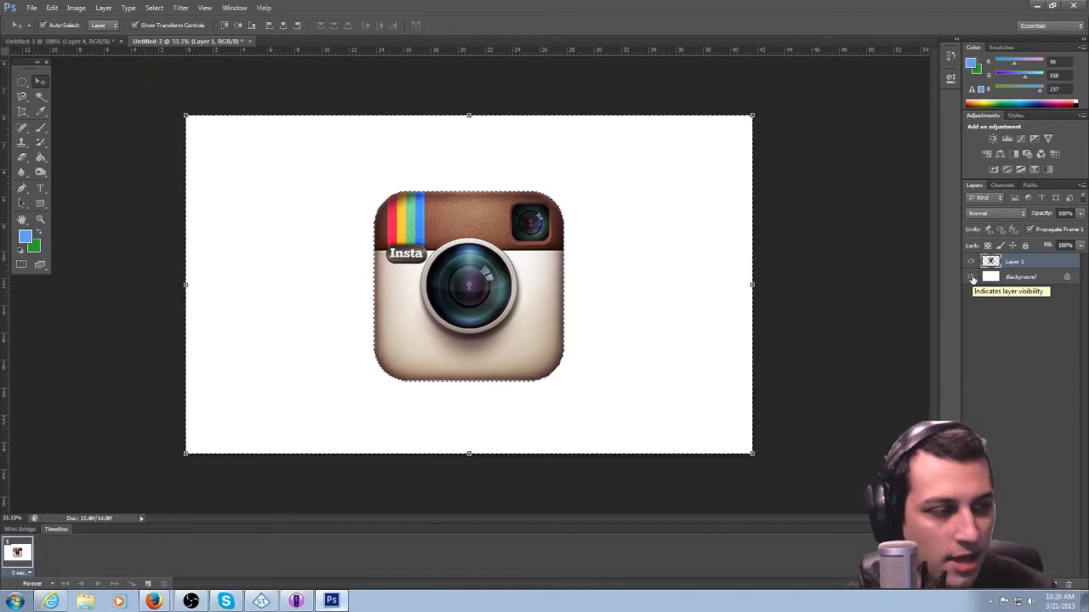
pyautogui.click(971, 277)
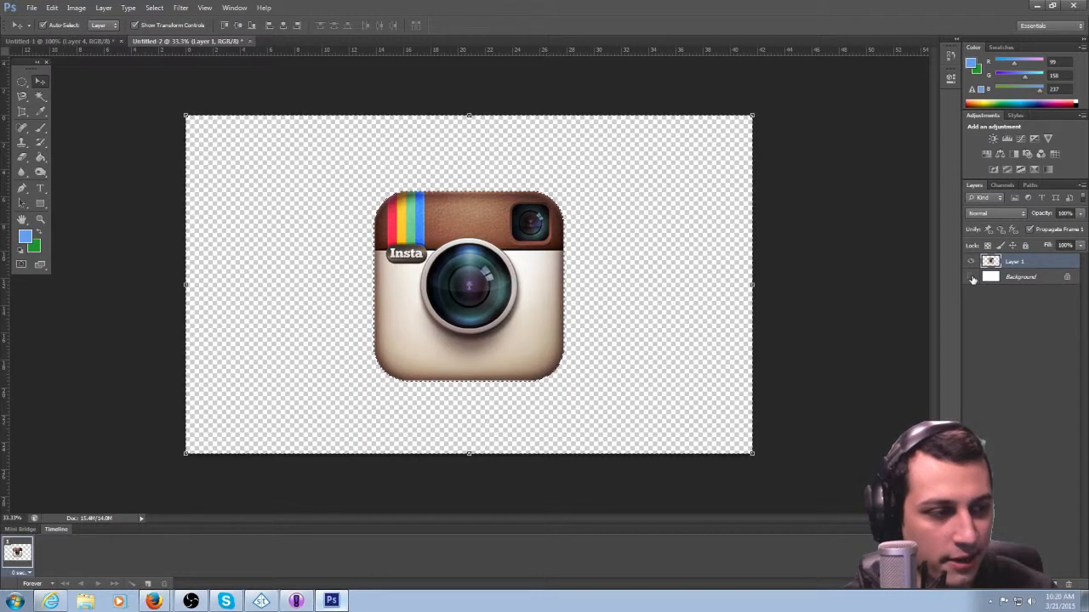
pyautogui.click(22, 82)
pyautogui.click(259, 172)
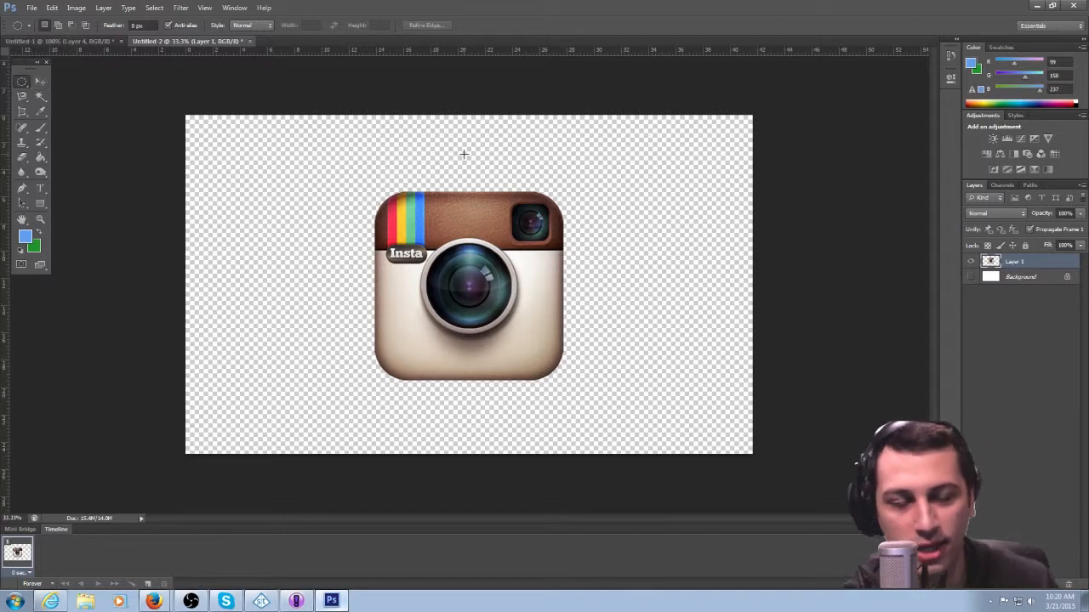
# Convert the locked Background into regular Layer 0 and hide it, keeping the Instagram logo layer on top of the stack.
pyautogui.click(973, 278)
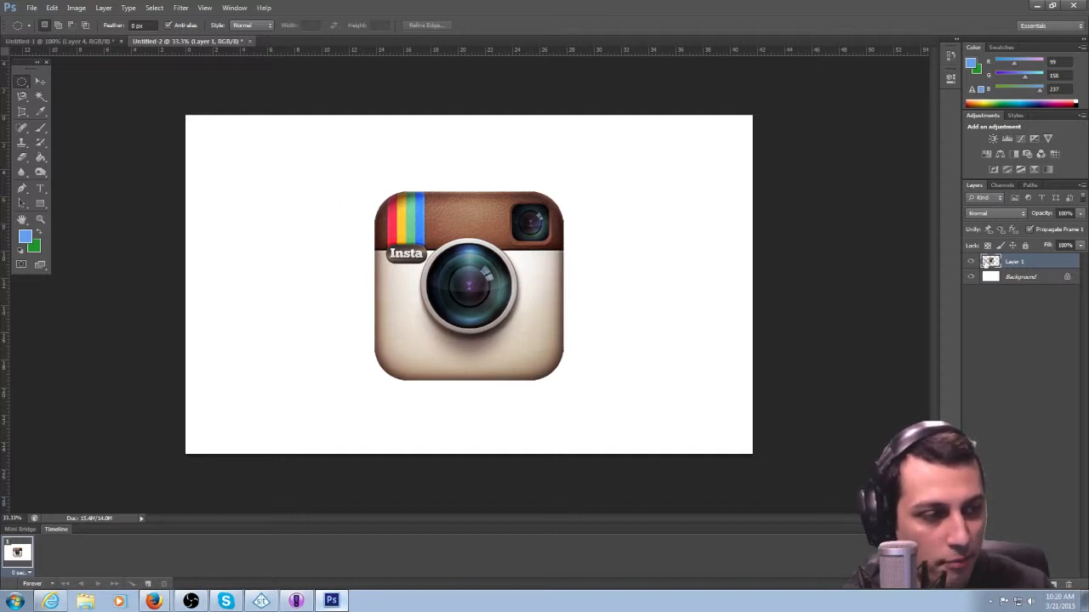
pyautogui.doubleClick(1062, 285)
pyautogui.click(485, 186)
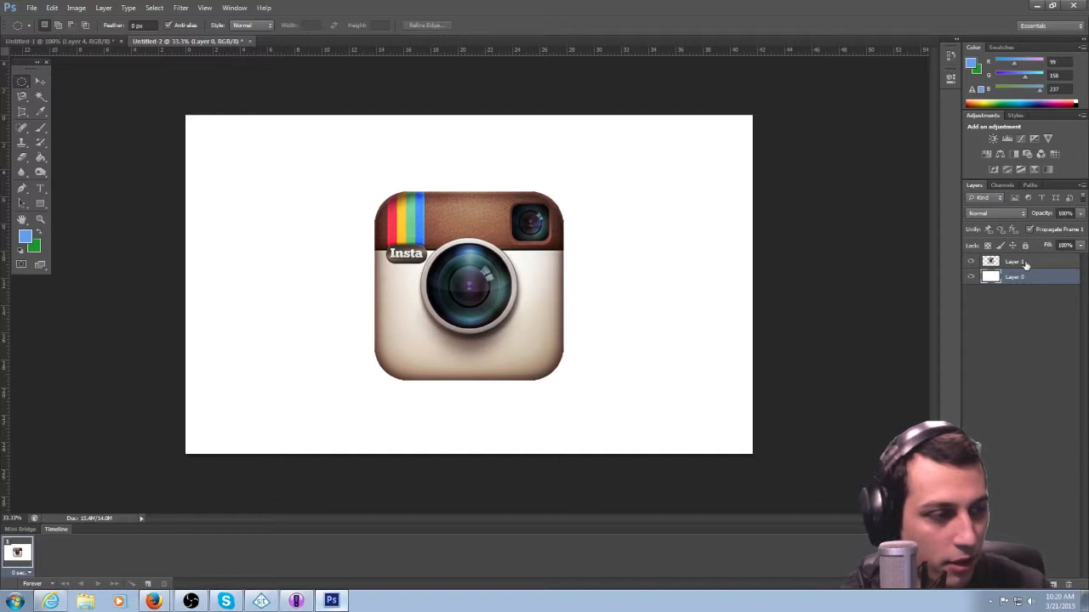
pyautogui.moveTo(1027, 286); pyautogui.dragTo(1029, 292)
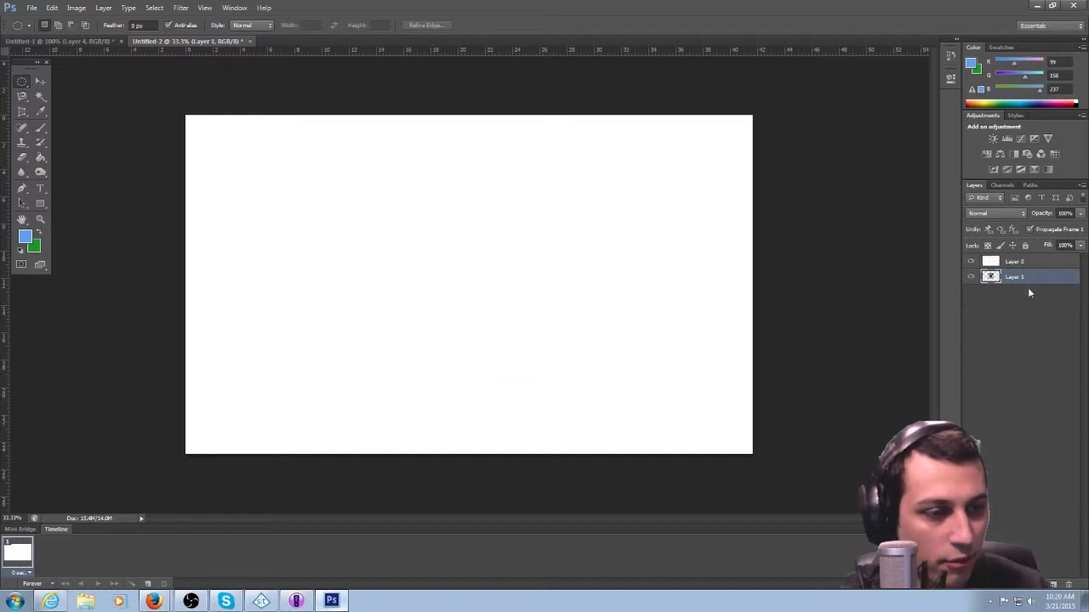
pyautogui.moveTo(1012, 279); pyautogui.dragTo(1023, 261)
pyautogui.click(969, 276)
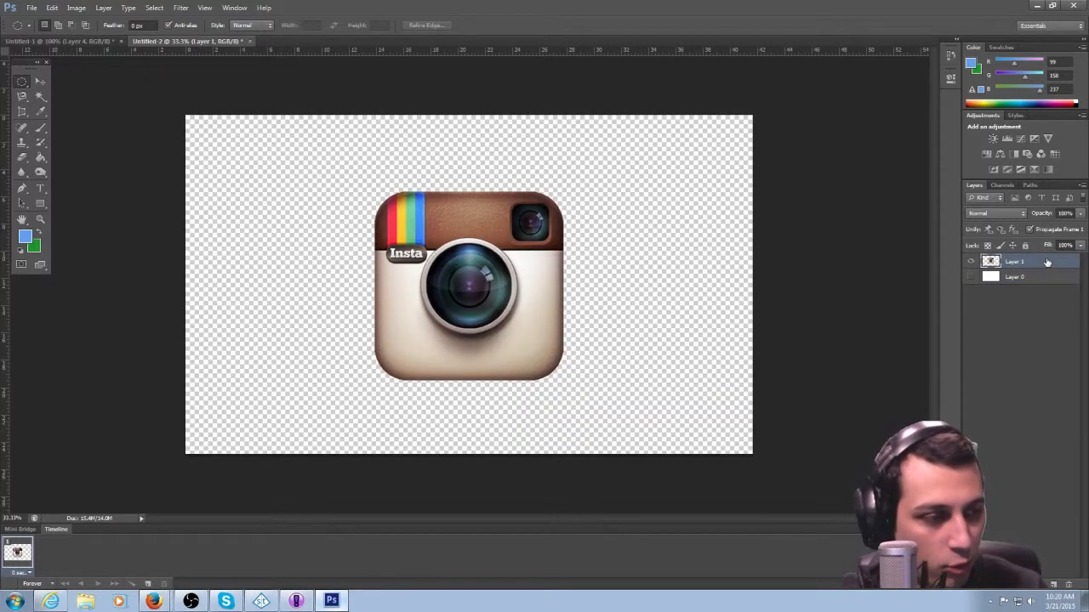
# Duplicate the cut-out Instagram logo layer into the Untitled-1 document and switch to that document.
pyautogui.rightClick(1043, 264)
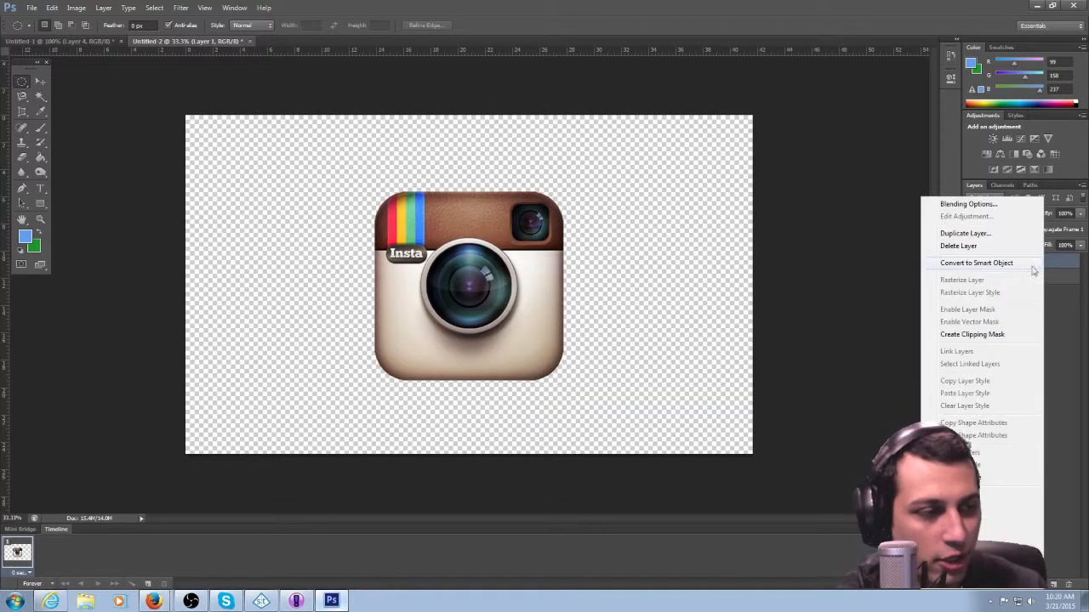
pyautogui.click(964, 233)
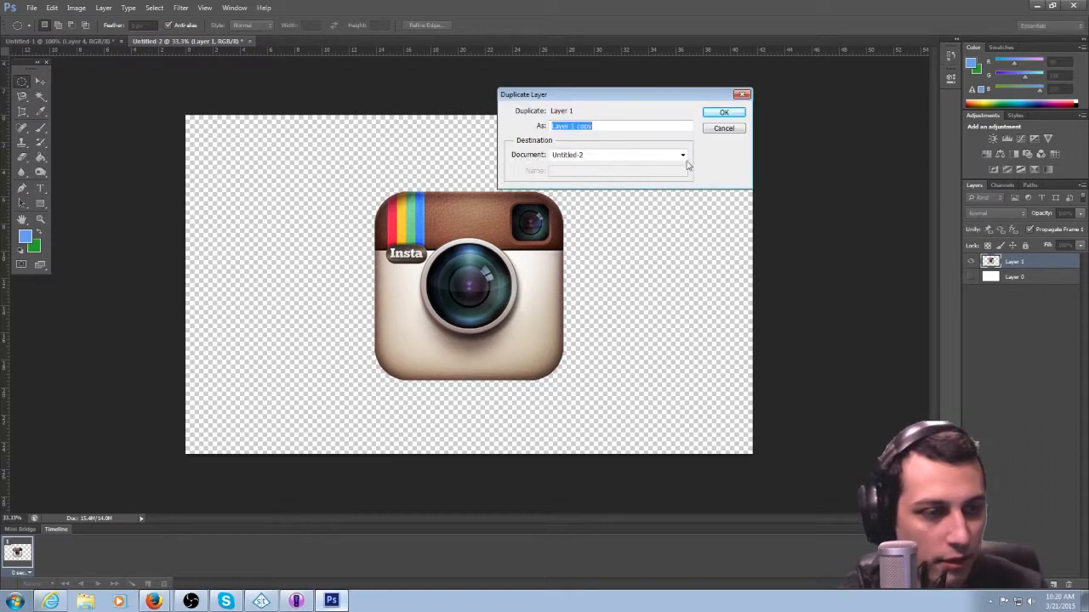
pyautogui.click(618, 156)
pyautogui.click(569, 165)
pyautogui.click(722, 112)
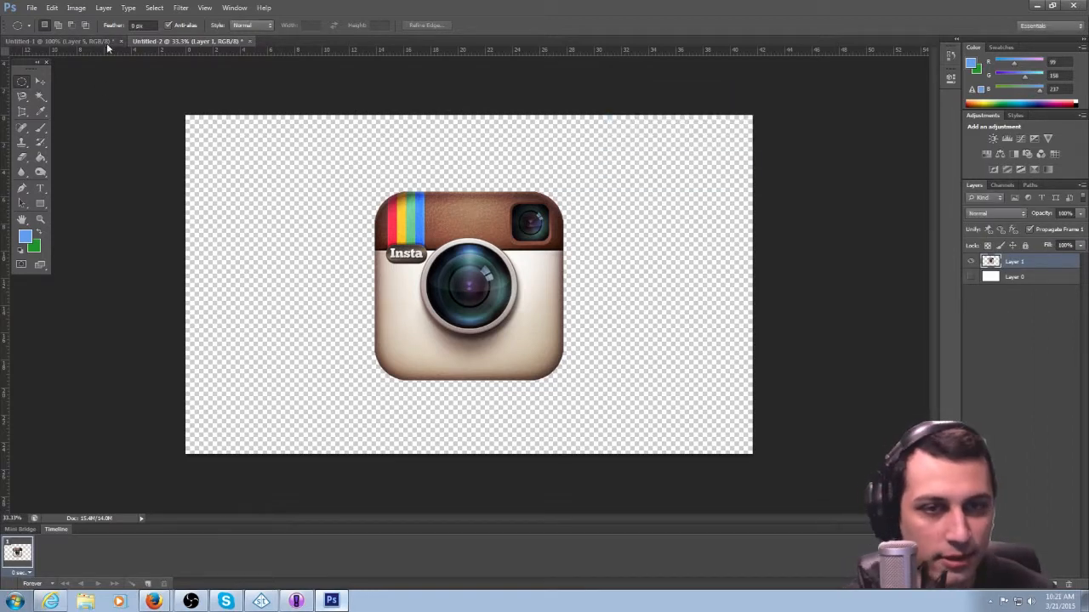
pyautogui.click(108, 42)
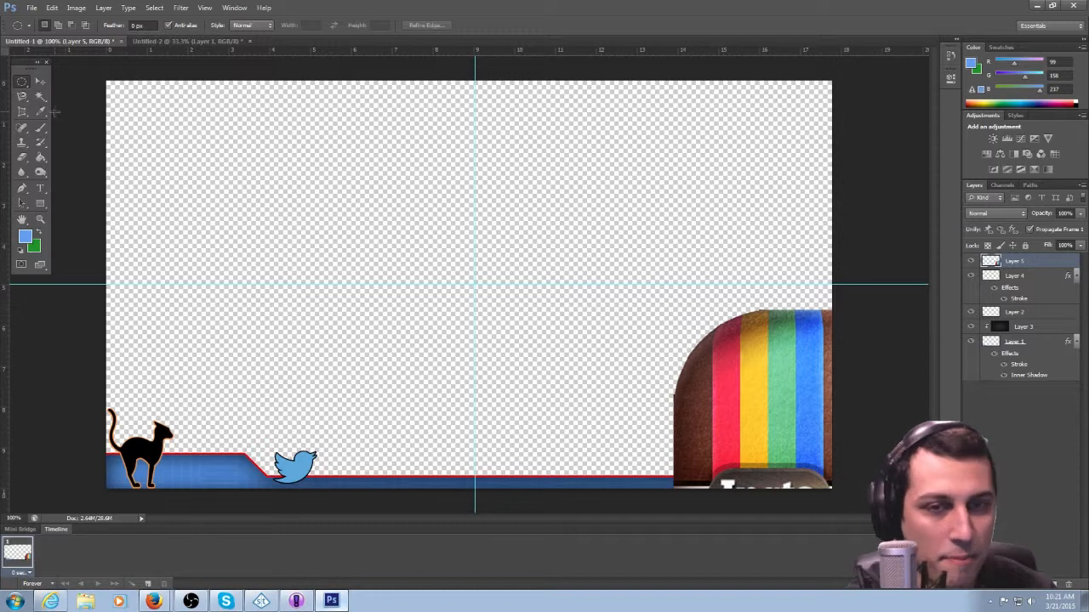
# Scale the Instagram logo to about 6.4% and place it over the bar's red line, centred on the vertical guide.
pyautogui.click(40, 81)
pyautogui.moveTo(751, 384); pyautogui.dragTo(333, 176)
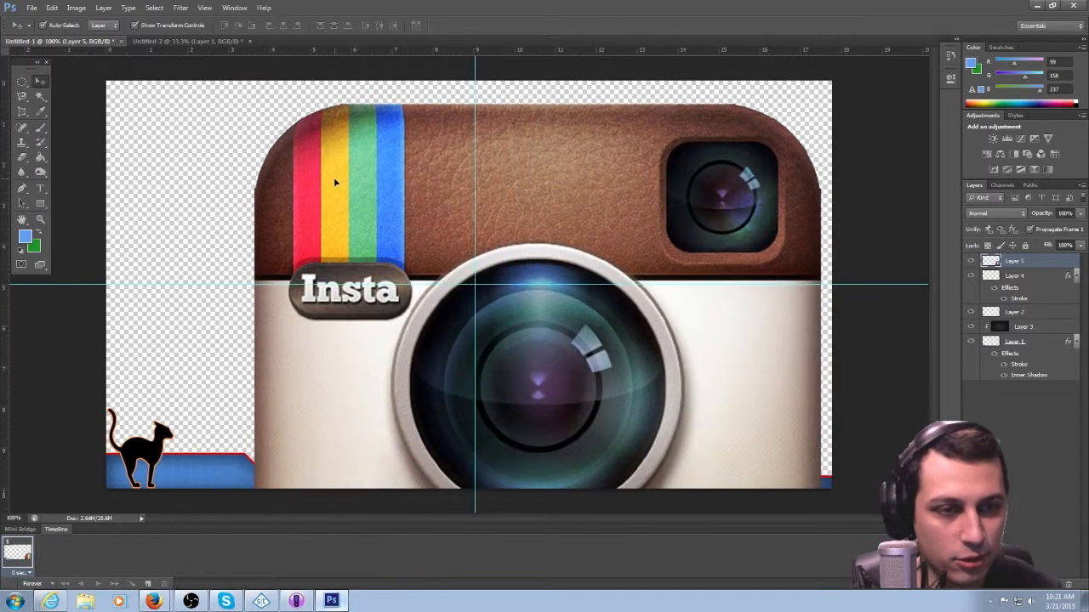
pyautogui.moveTo(255, 105); pyautogui.dragTo(329, 126)
pyautogui.moveTo(230, 110); pyautogui.dragTo(478, 458)
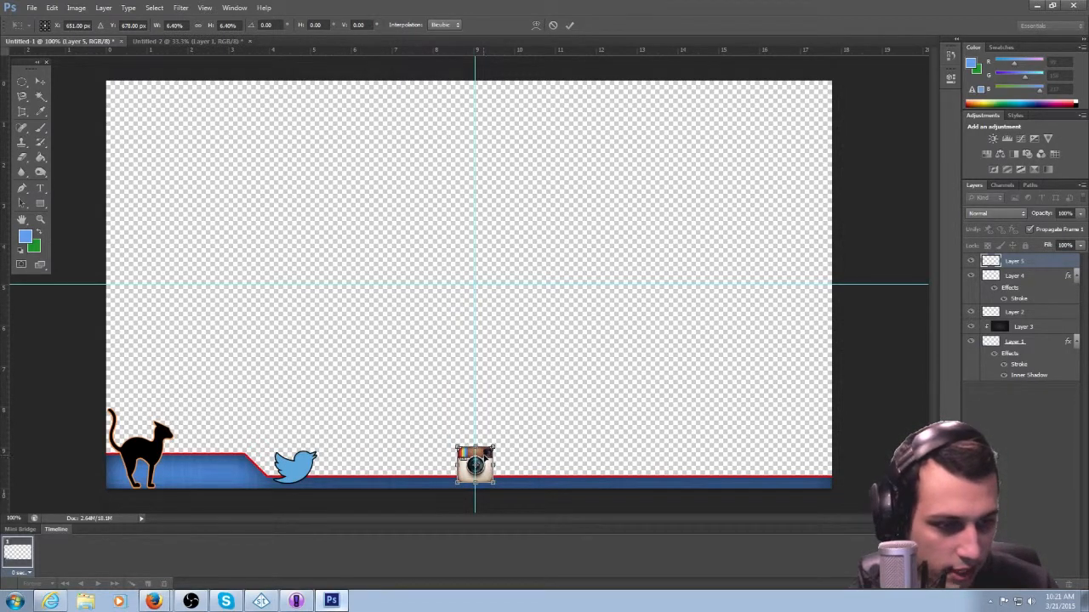
pyautogui.click(40, 81)
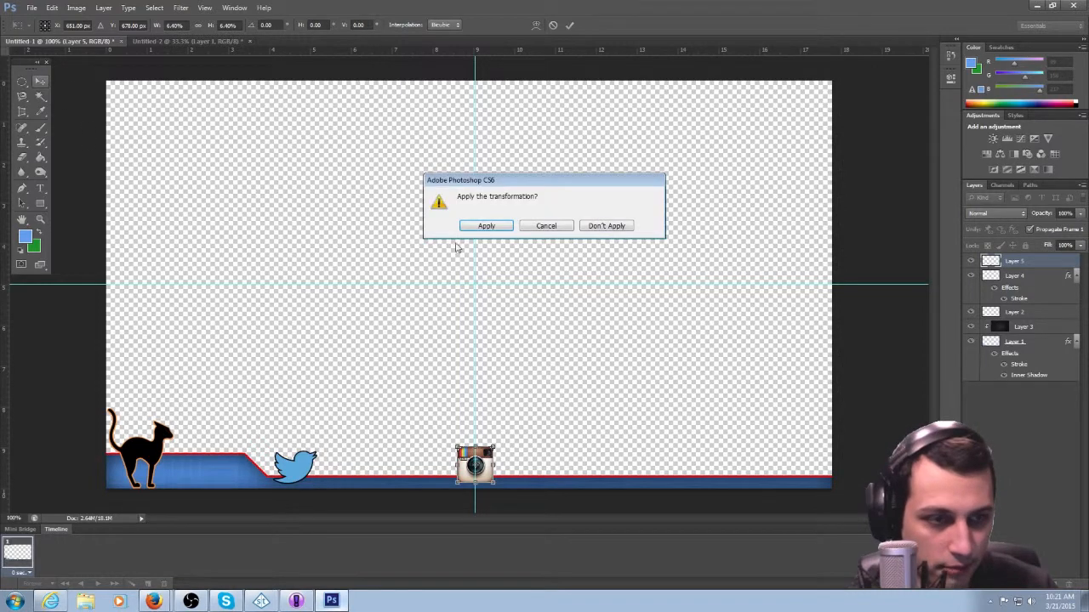
pyautogui.click(491, 229)
pyautogui.click(501, 249)
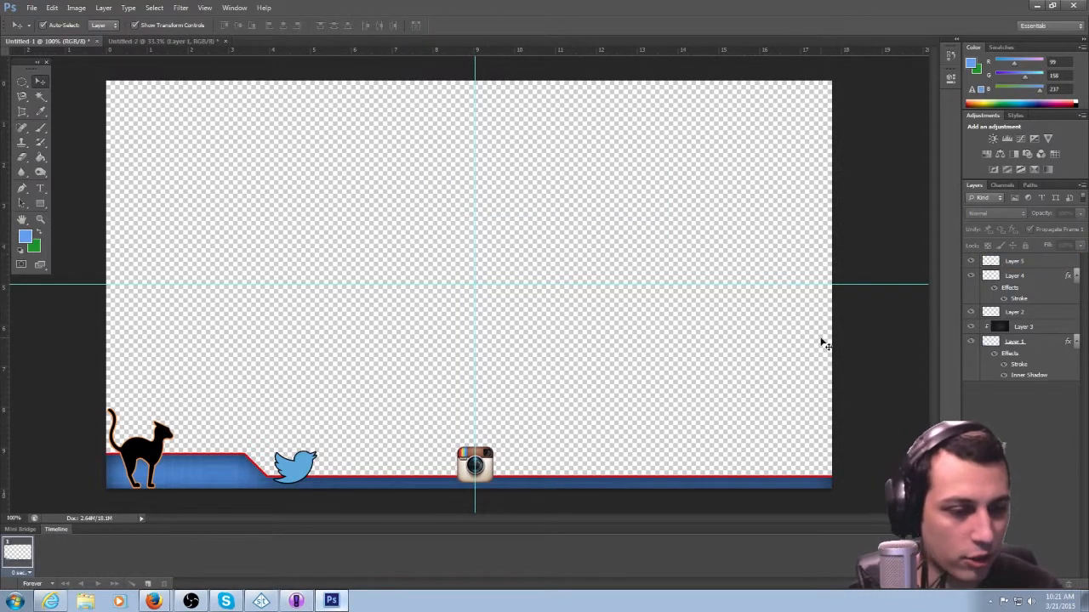
# Add a black outside stroke at 100% opacity to the Instagram logo layer.
pyautogui.rightClick(1017, 264)
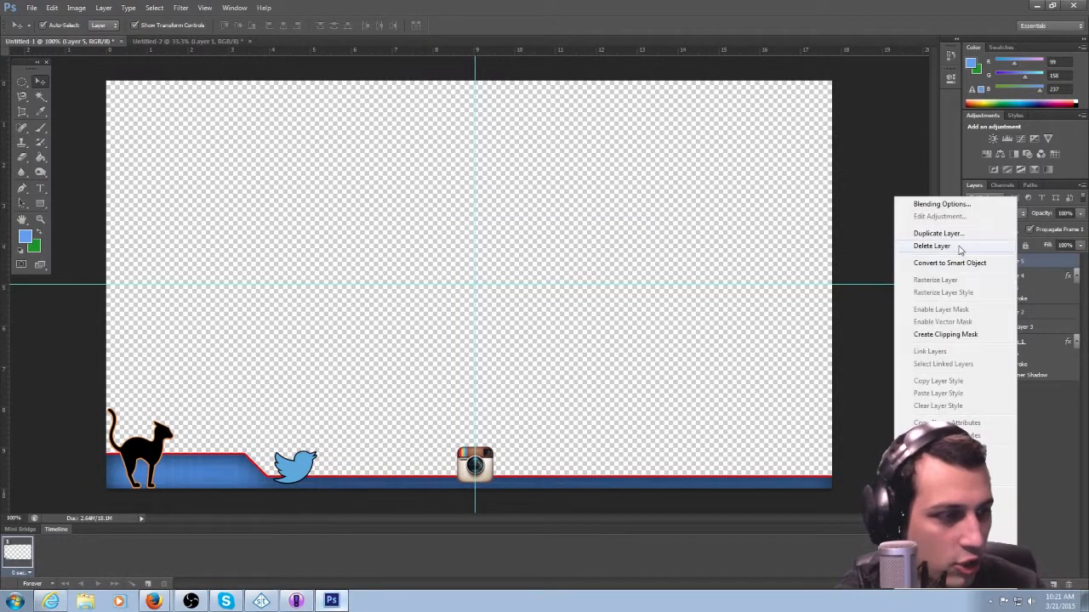
pyautogui.click(949, 205)
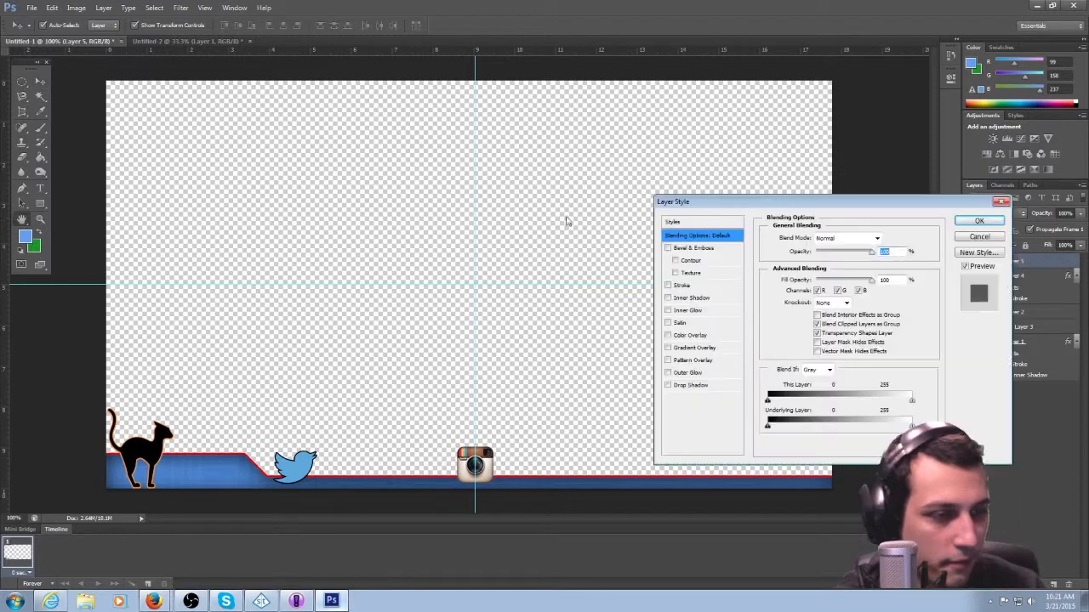
pyautogui.click(669, 286)
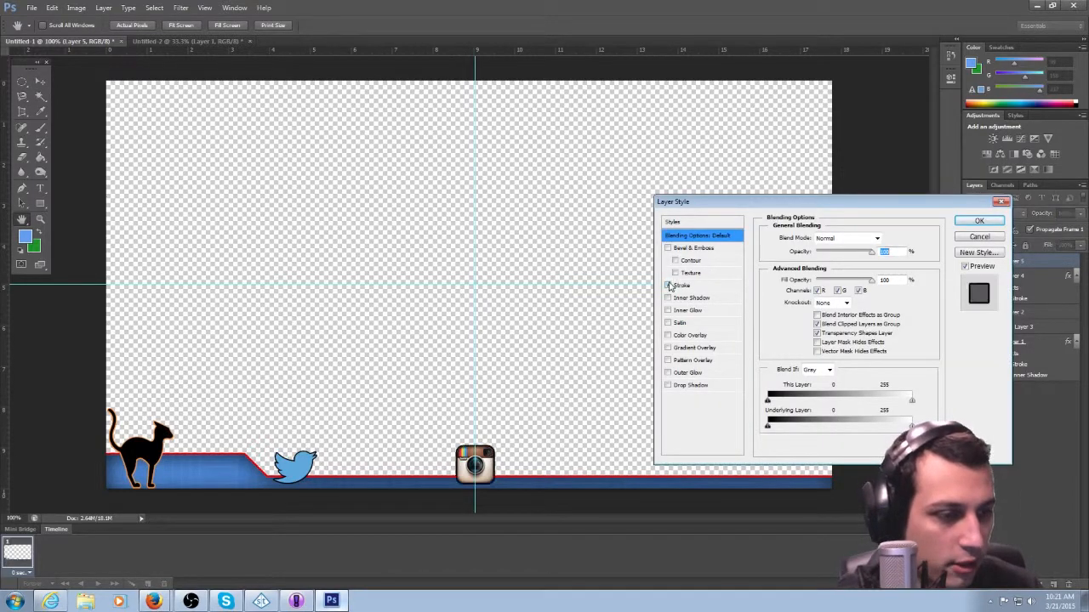
pyautogui.click(711, 287)
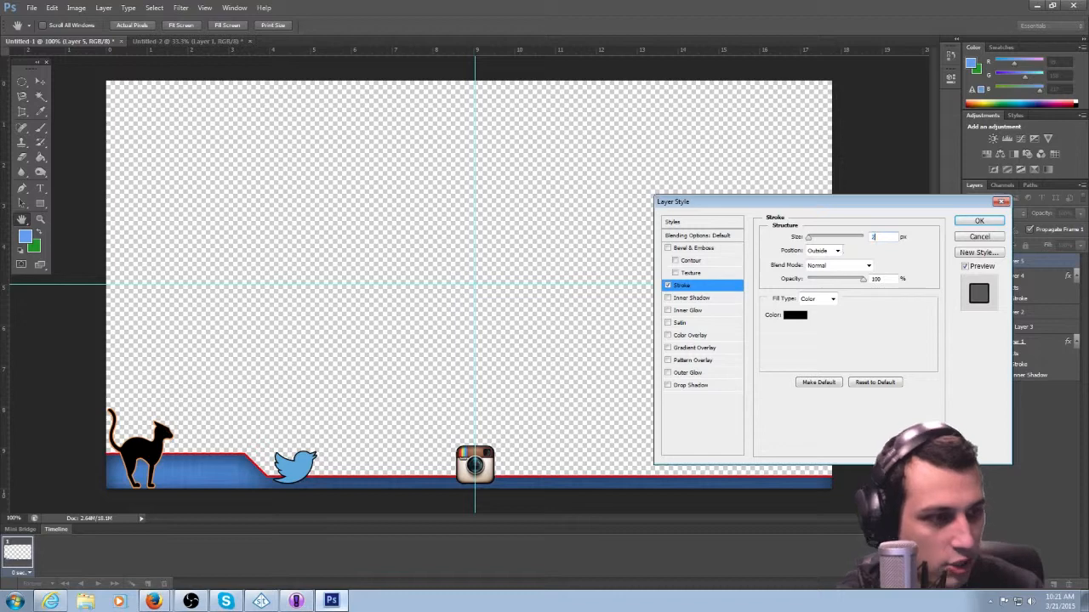
pyautogui.press('Return')
pyautogui.press('v')
pyautogui.click(21, 81)
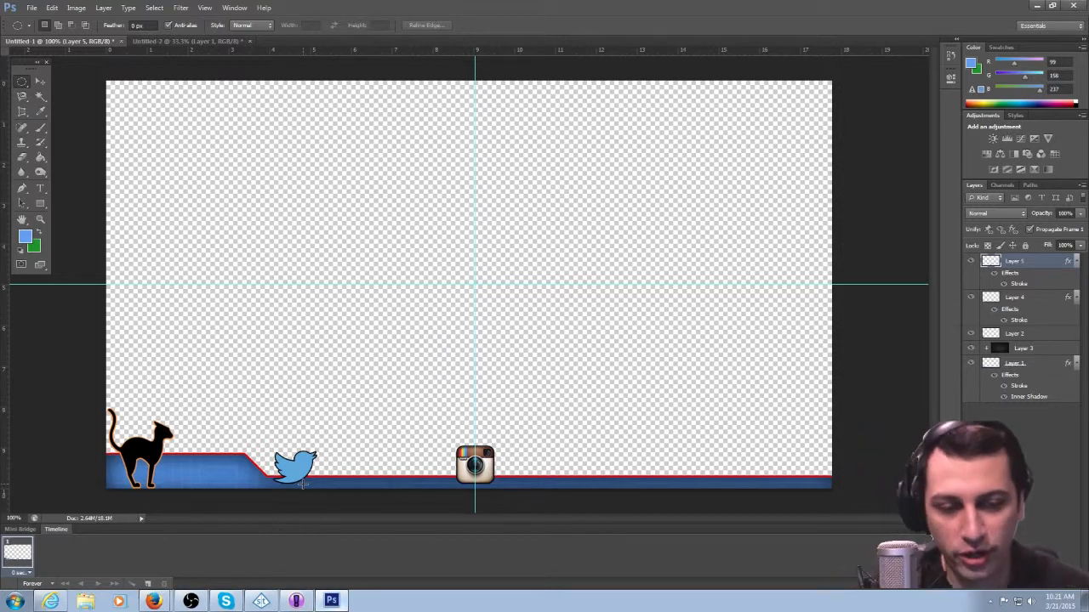
pyautogui.click(40, 188)
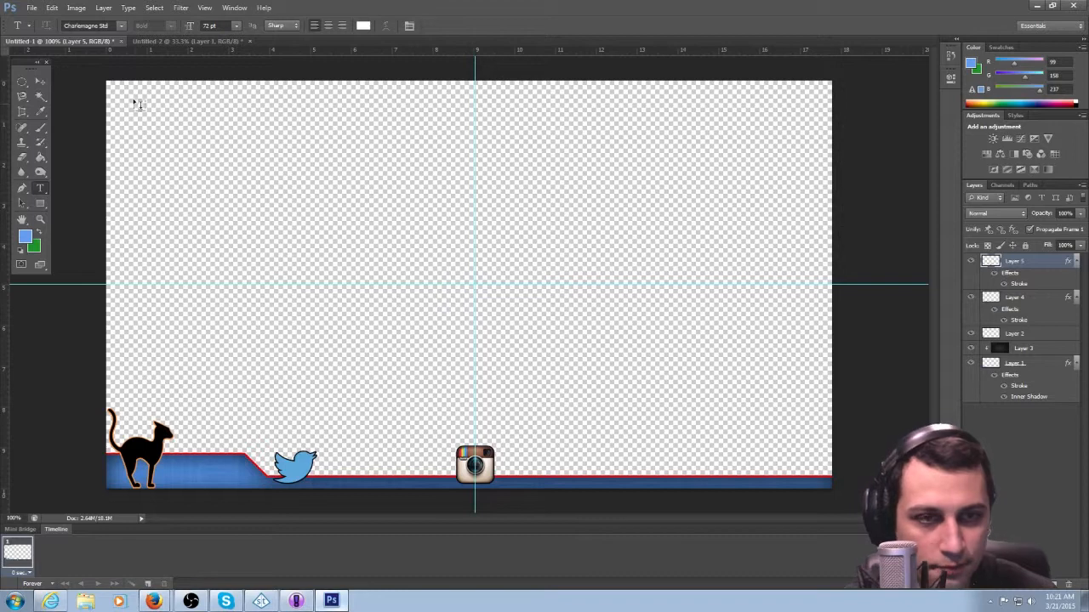
pyautogui.click(234, 240)
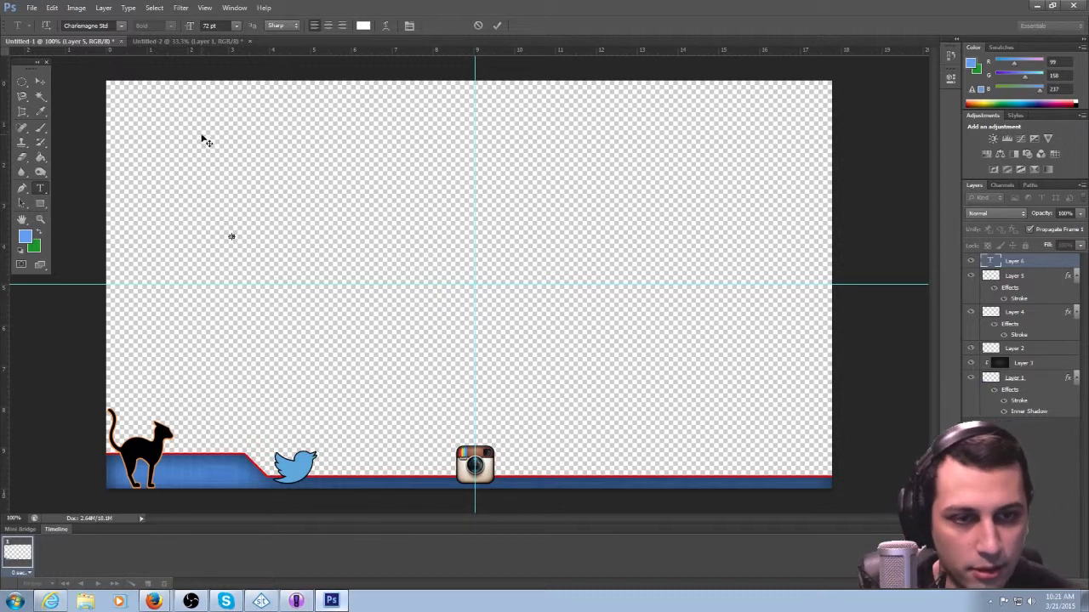
pyautogui.click(41, 83)
pyautogui.click(285, 226)
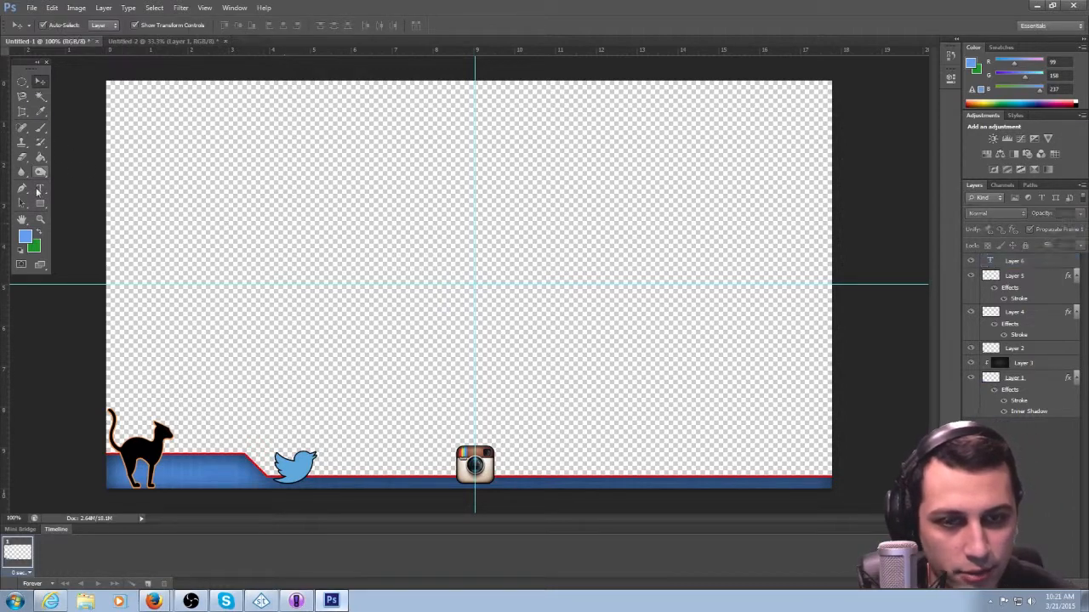
# Add the white text "BLACK CAT" in 72 pt Charlemagne Std on the empty upper-left area of the canvas.
pyautogui.click(42, 192)
pyautogui.click(168, 170)
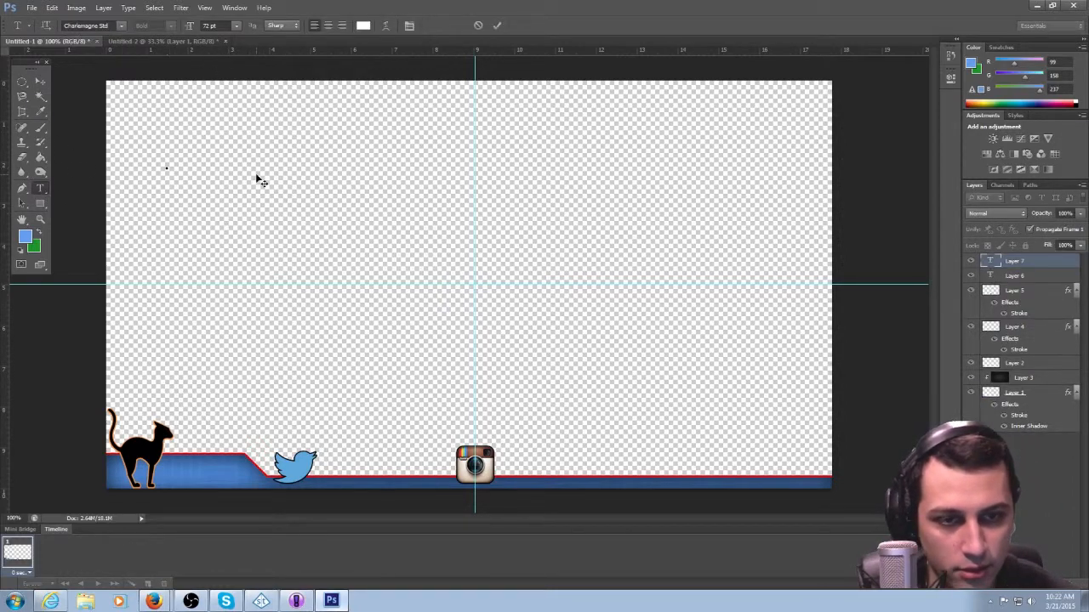
pyautogui.write('B')
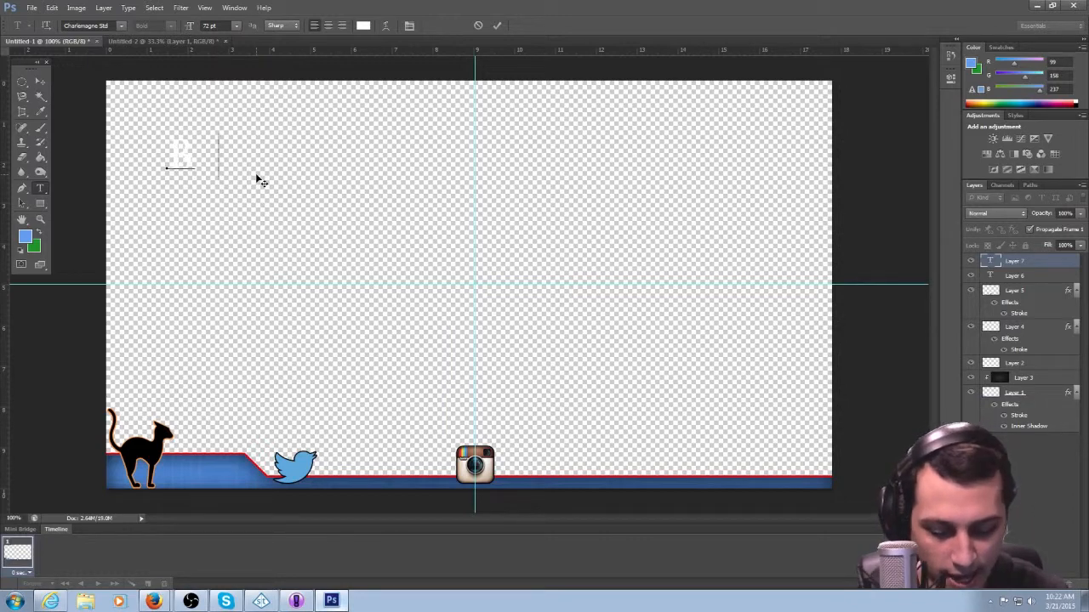
pyautogui.write('LACK C ')
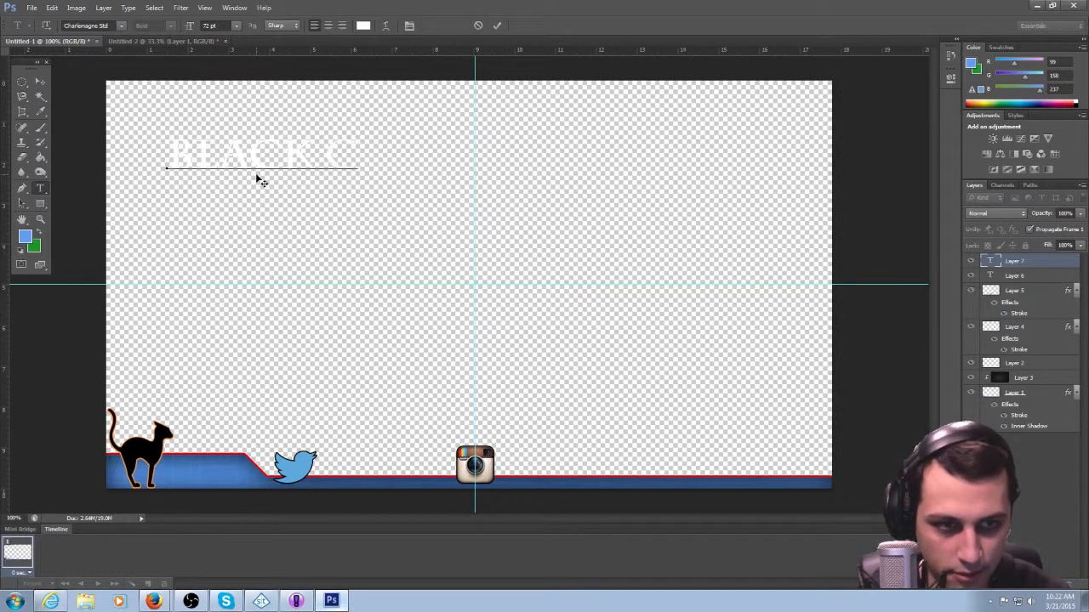
pyautogui.write('AT')
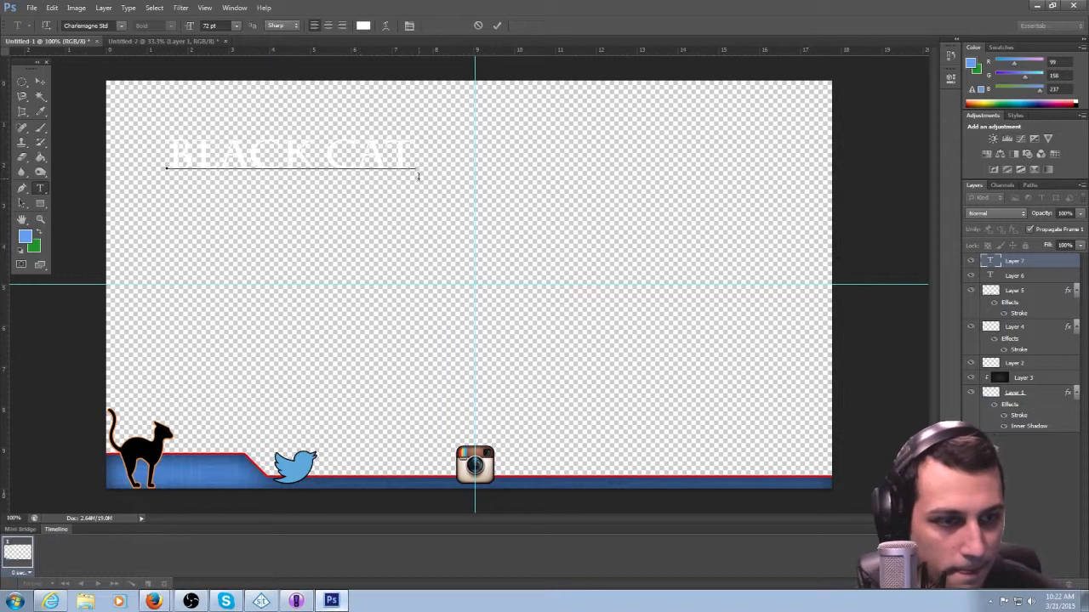
pyautogui.click(39, 82)
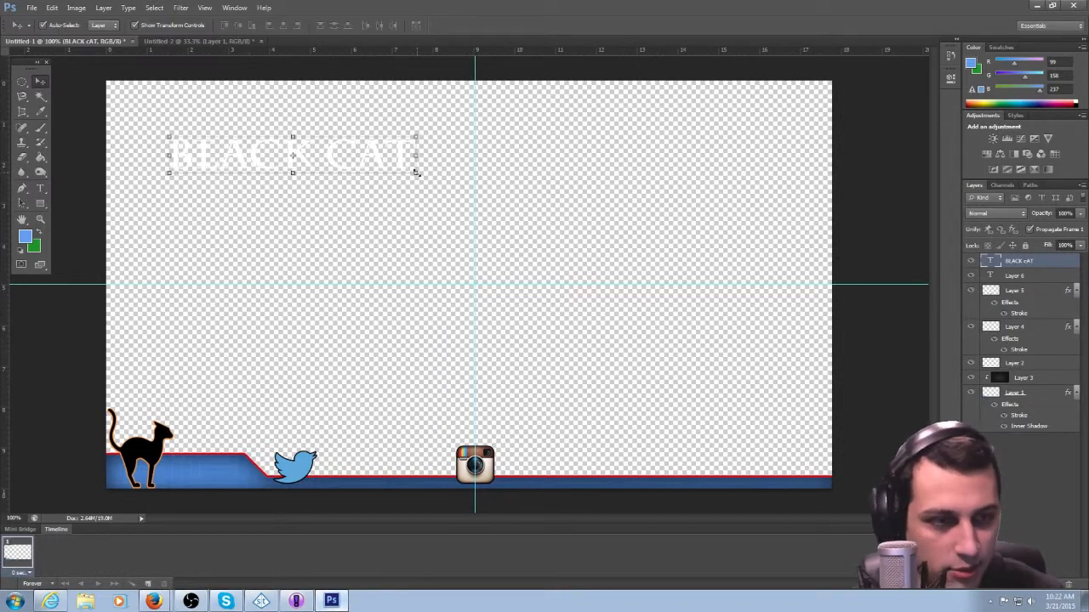
# Shrink the BLACK CAT text to about 38% width and 42% height and place it on the blue bar beside the cat.
pyautogui.moveTo(415, 171); pyautogui.dragTo(243, 477)
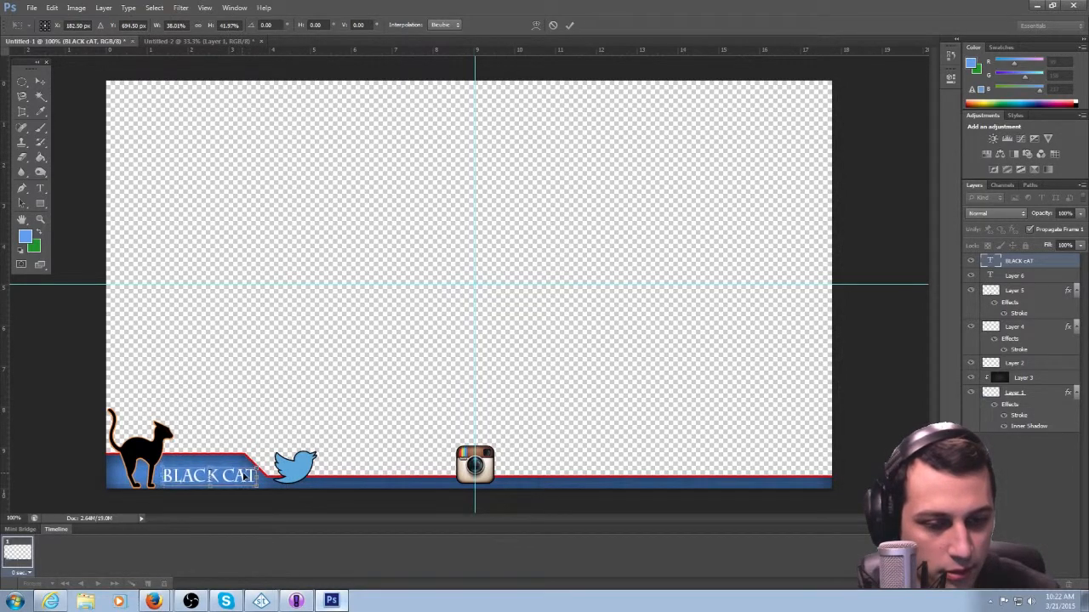
pyautogui.click(40, 82)
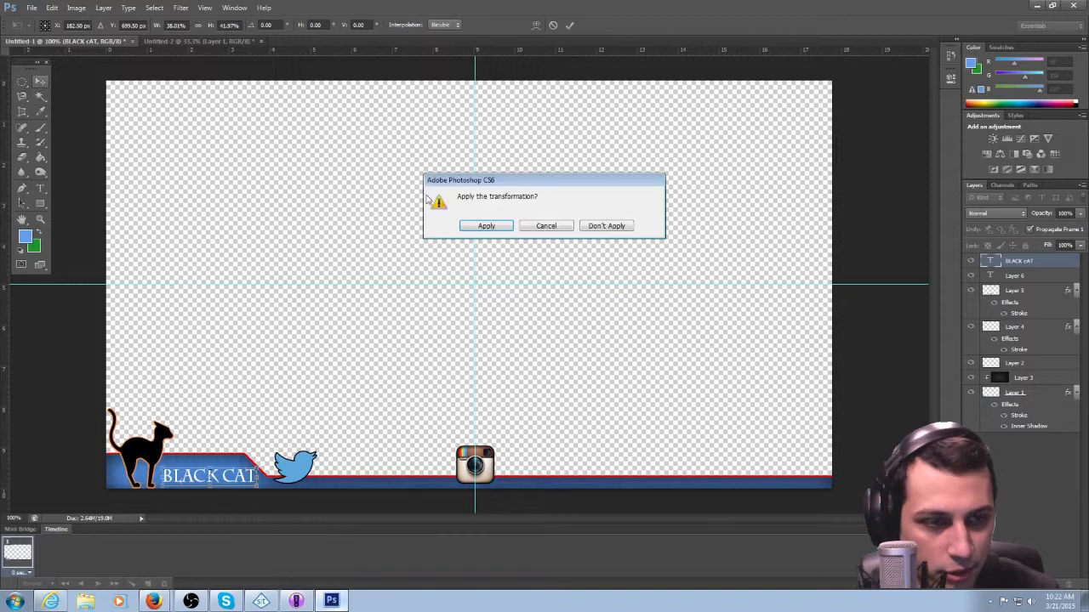
pyautogui.click(498, 225)
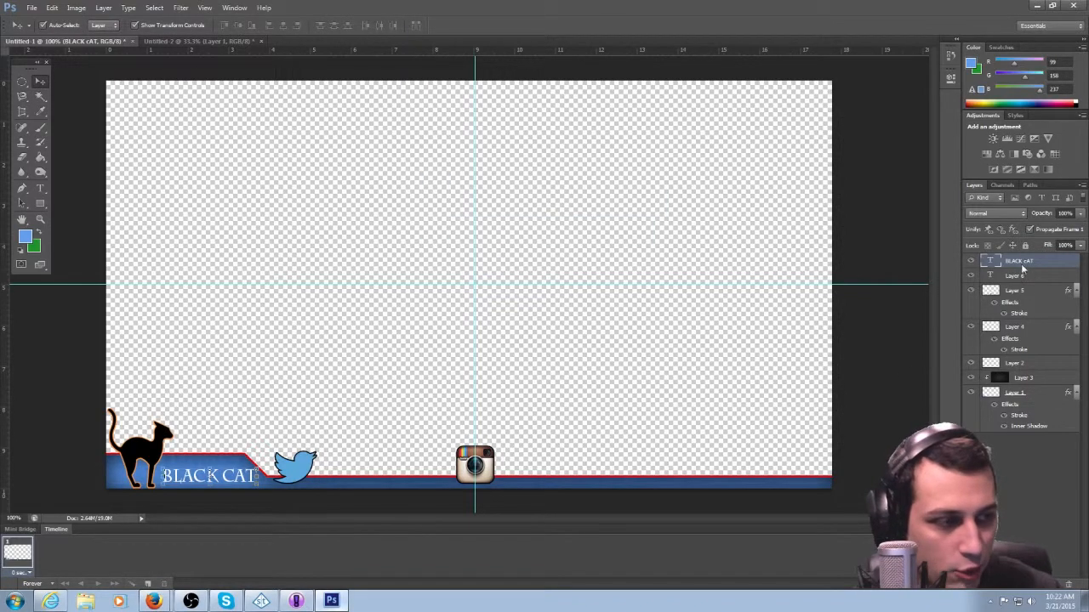
# Add a 3 px black outside stroke at 100% opacity to the BLACK CAT text layer and deselect it.
pyautogui.rightClick(1021, 262)
pyautogui.click(936, 174)
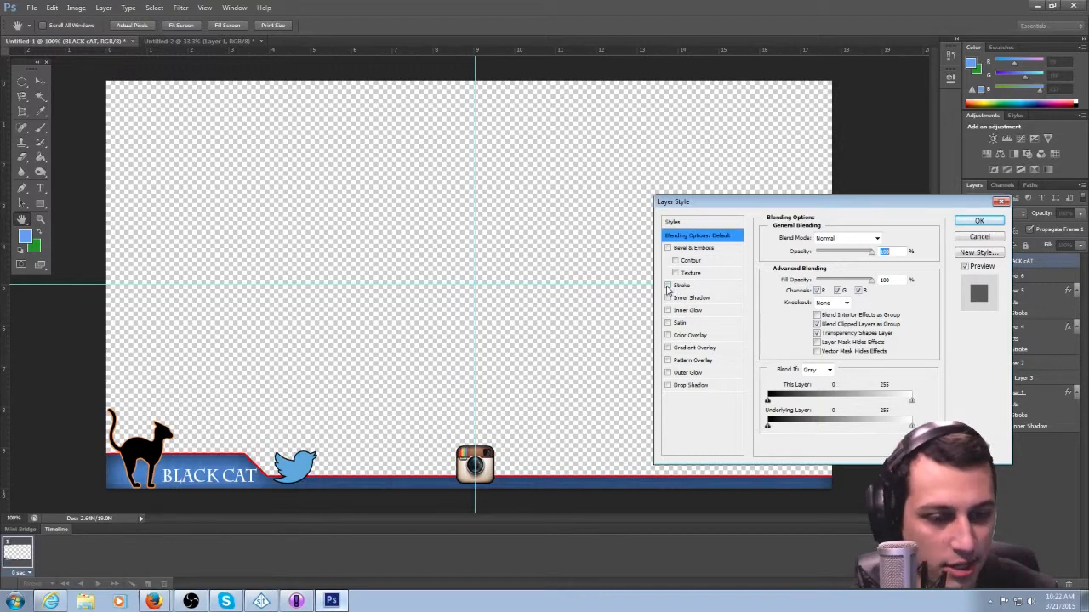
pyautogui.click(679, 288)
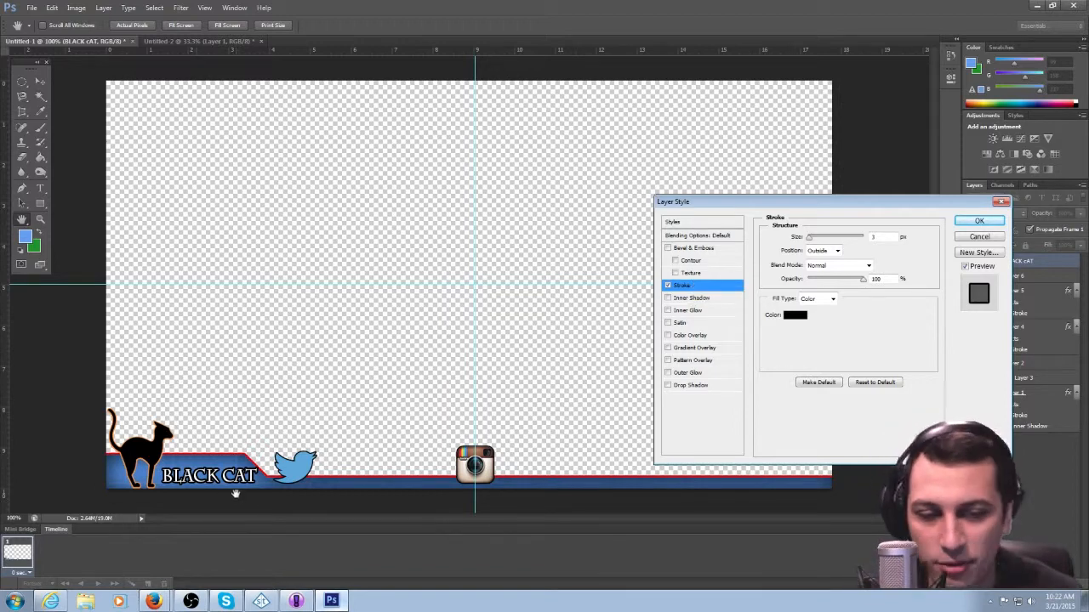
pyautogui.click(979, 221)
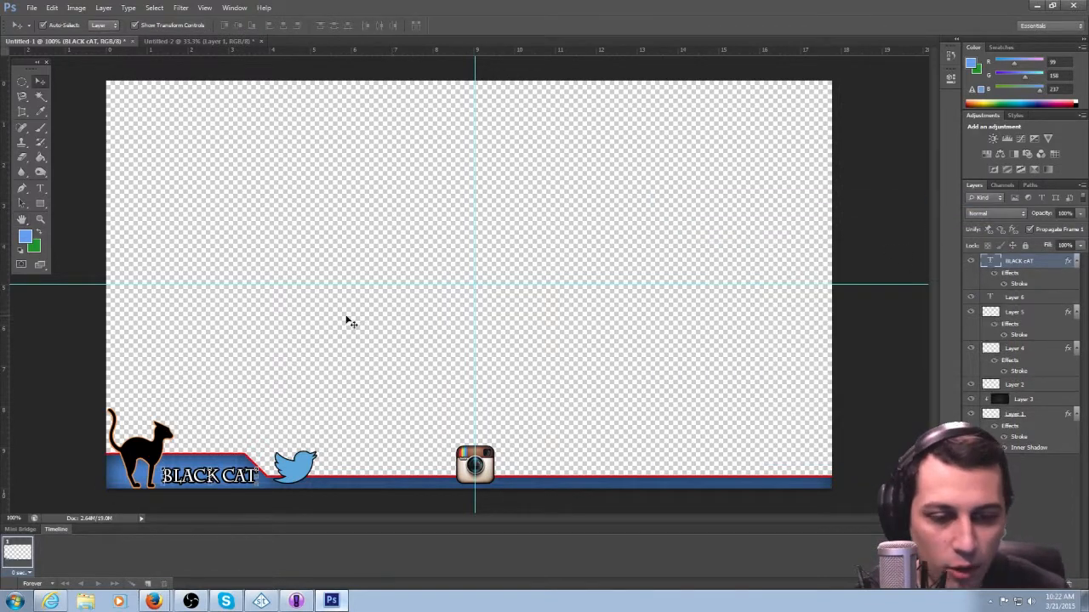
pyautogui.click(340, 312)
pyautogui.click(94, 331)
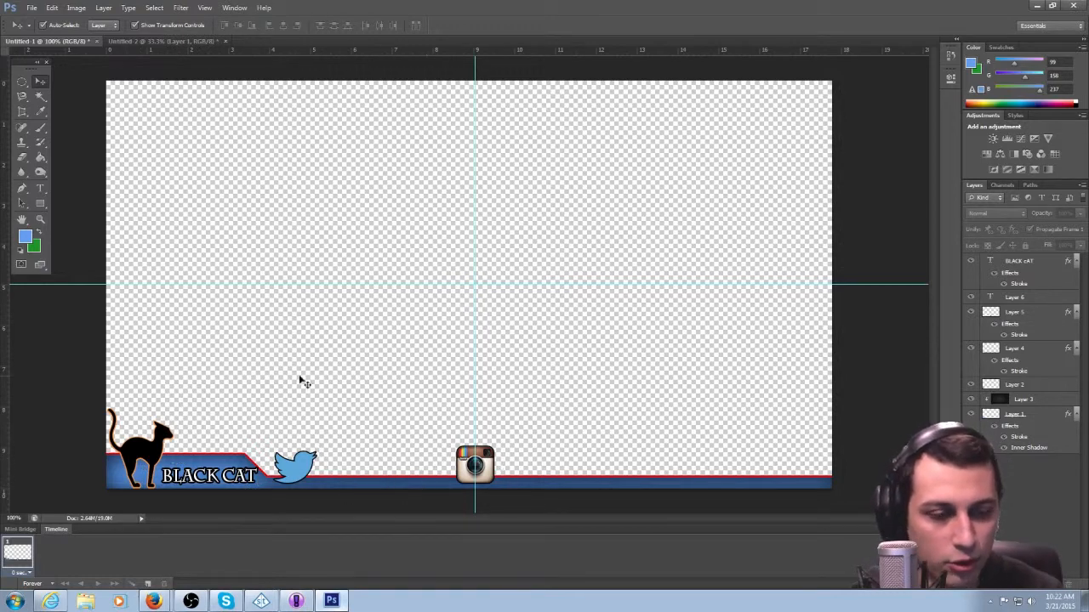
# Add the white text "CATTWEET" in 72 pt Charlemagne Std on the empty canvas above the Twitter logo.
pyautogui.click(40, 188)
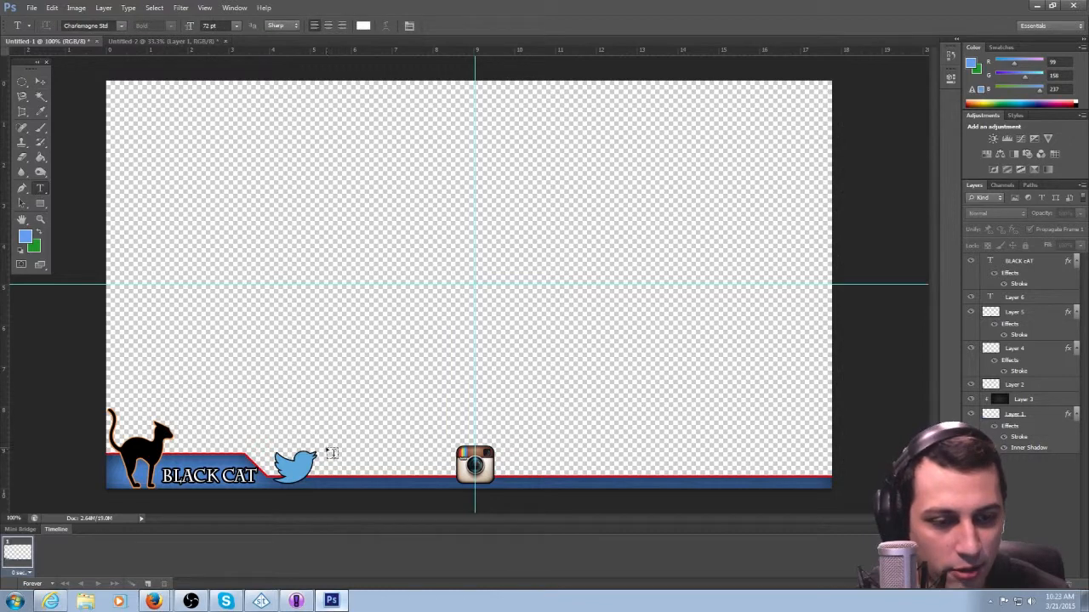
pyautogui.click(303, 344)
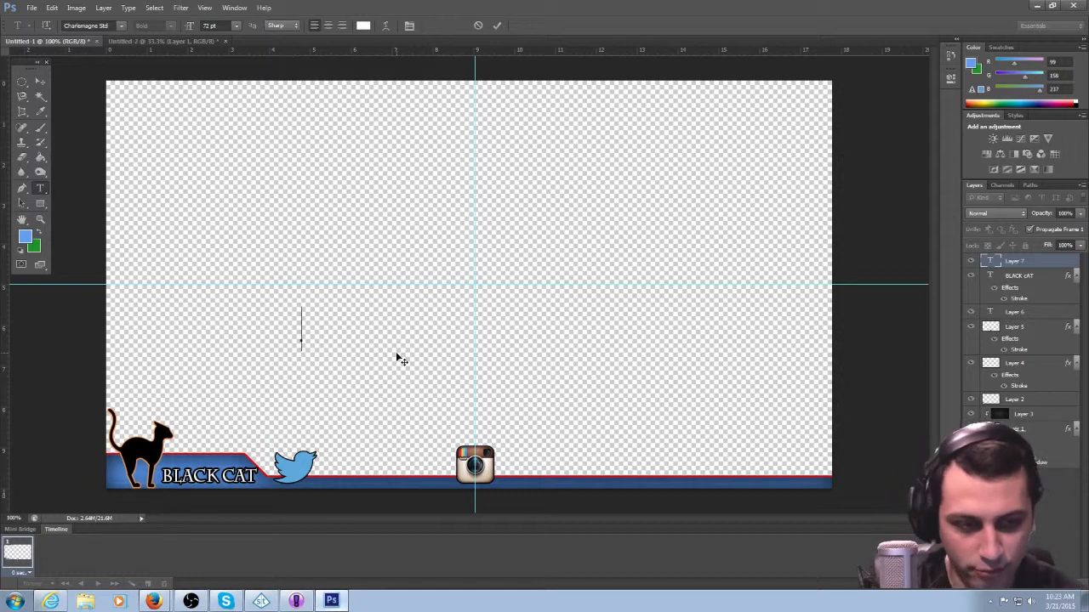
pyautogui.write('CAT')
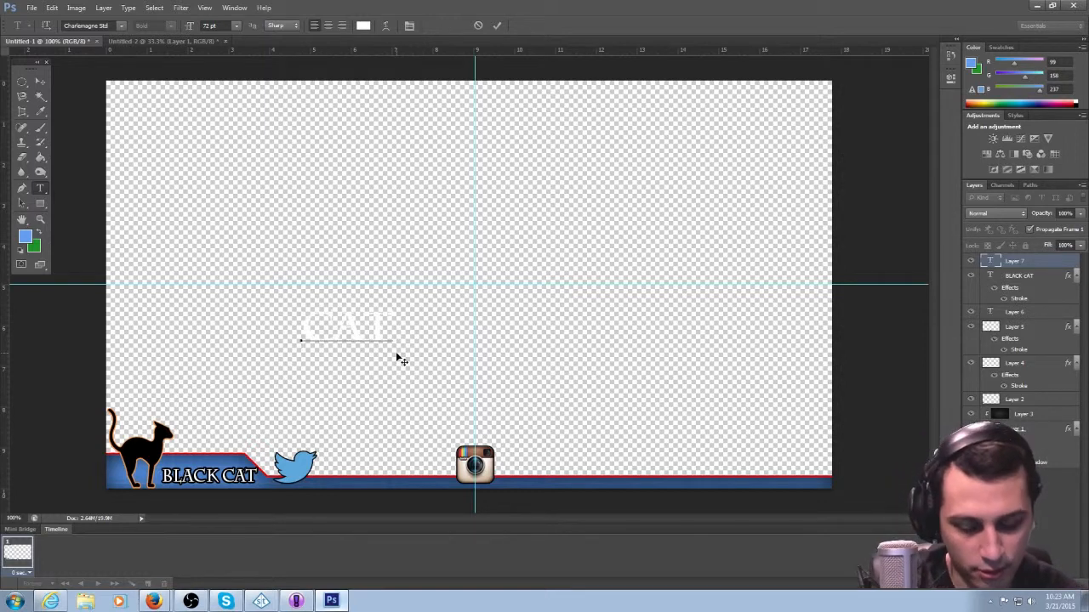
pyautogui.write('TWITTER')
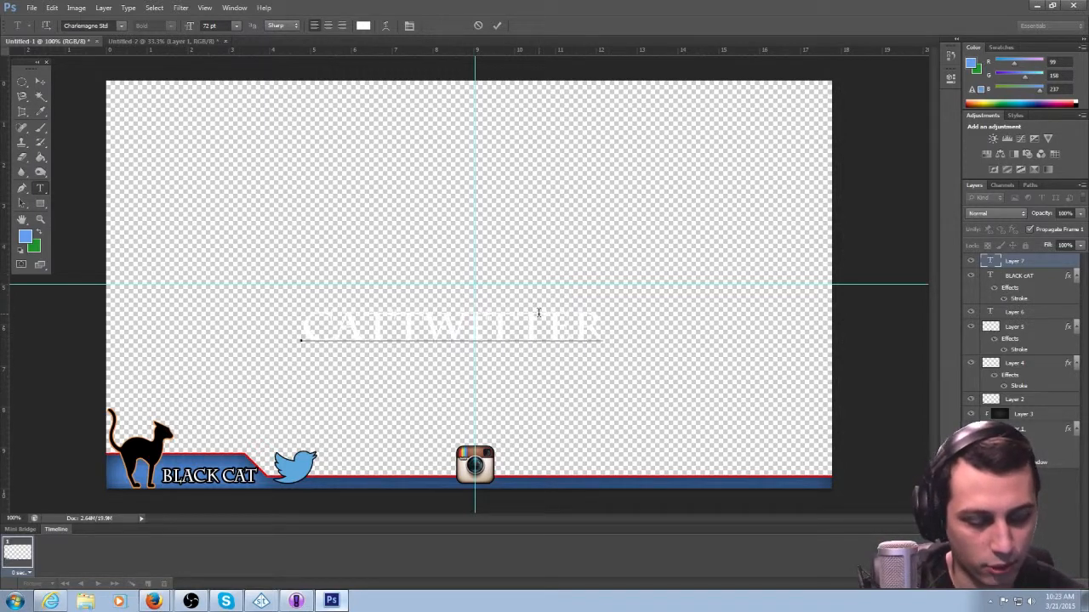
pyautogui.press('BackSpace')
pyautogui.press('BackSpace')
pyautogui.press('BackSpace')
pyautogui.press('BackSpace')
pyautogui.press('BackSpace')
pyautogui.write('EET')
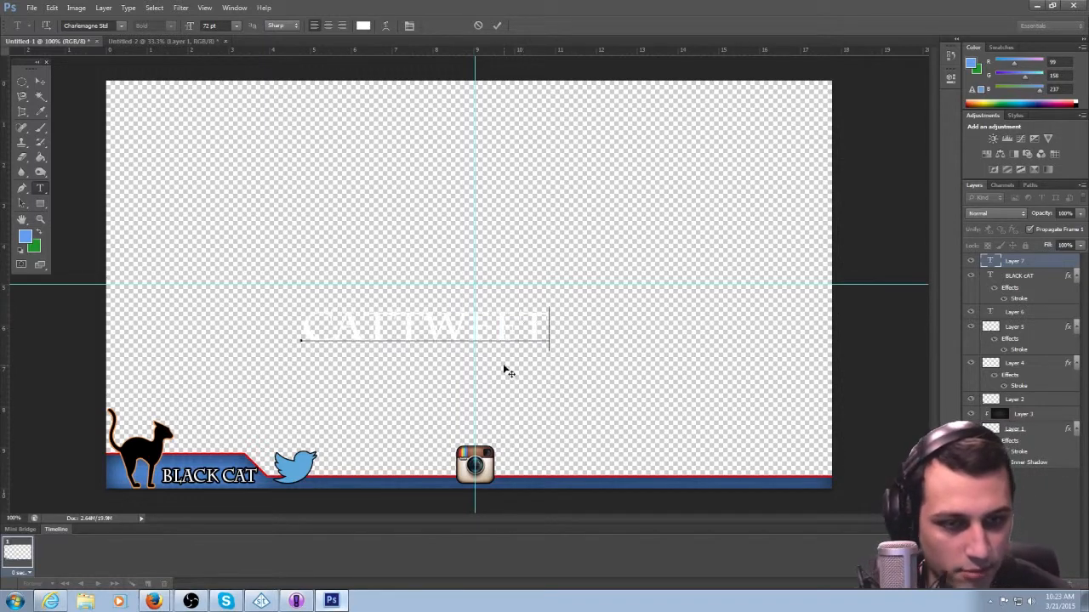
pyautogui.click(40, 81)
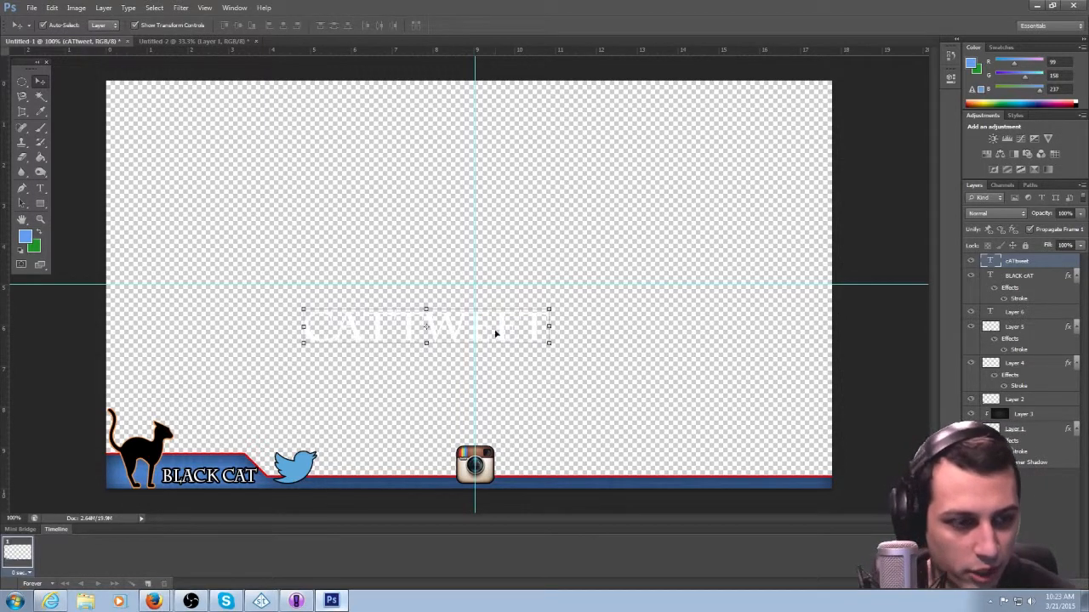
# Scale the CATTWEET text to about 45% width and 47% height and place it over the bar between the Twitter and Instagram logos.
pyautogui.moveTo(550, 344)
pyautogui.mouseDown()
pyautogui.moveTo(525, 350)
pyautogui.moveTo(536, 351)
pyautogui.mouseUp()
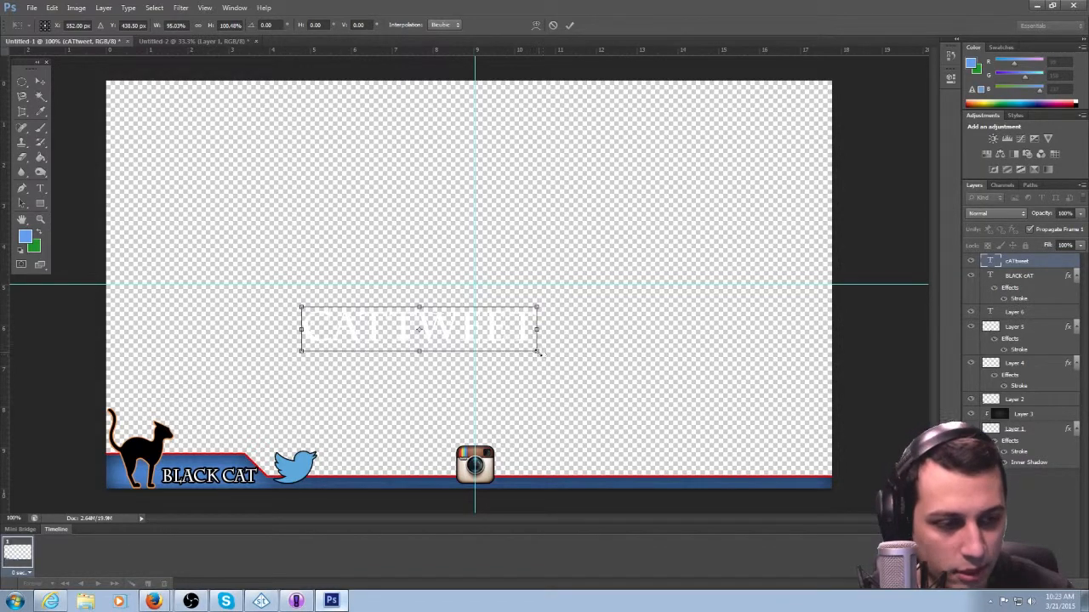
pyautogui.moveTo(535, 350); pyautogui.dragTo(418, 478)
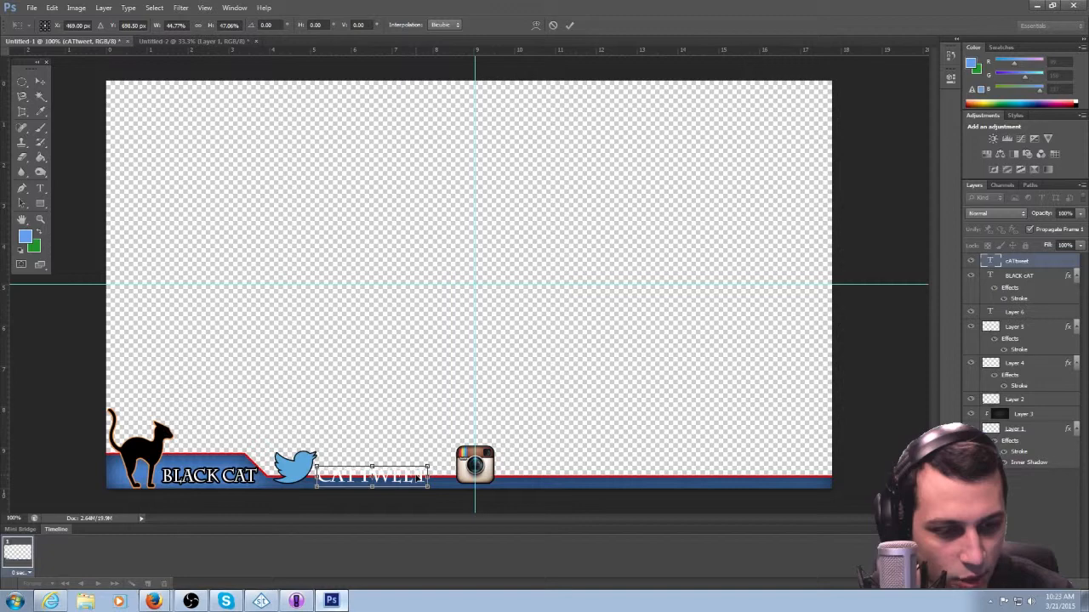
pyautogui.press('Up')
pyautogui.press('Up')
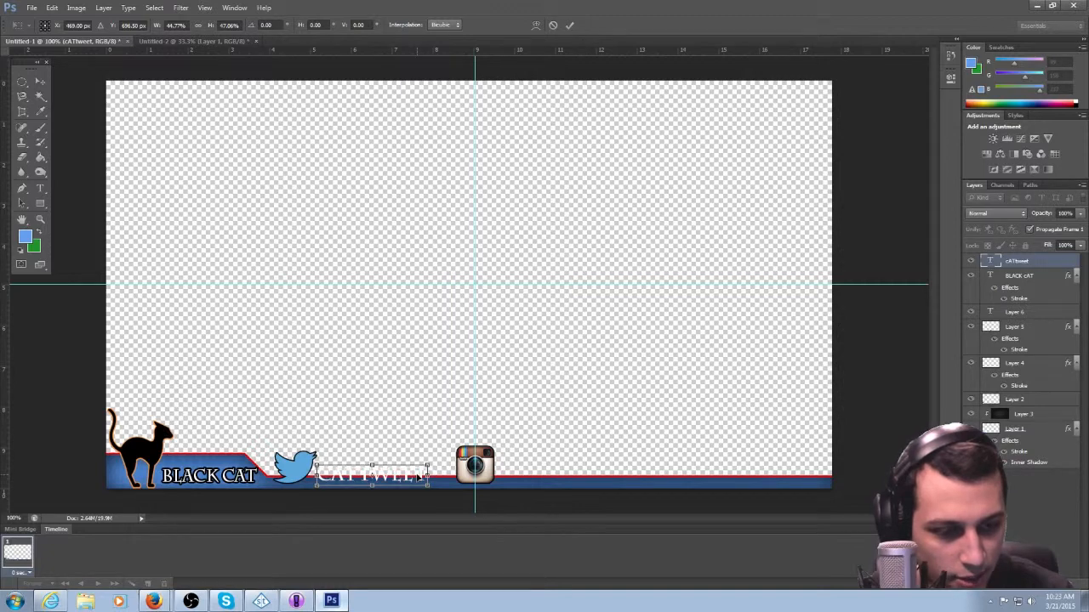
pyautogui.click(37, 83)
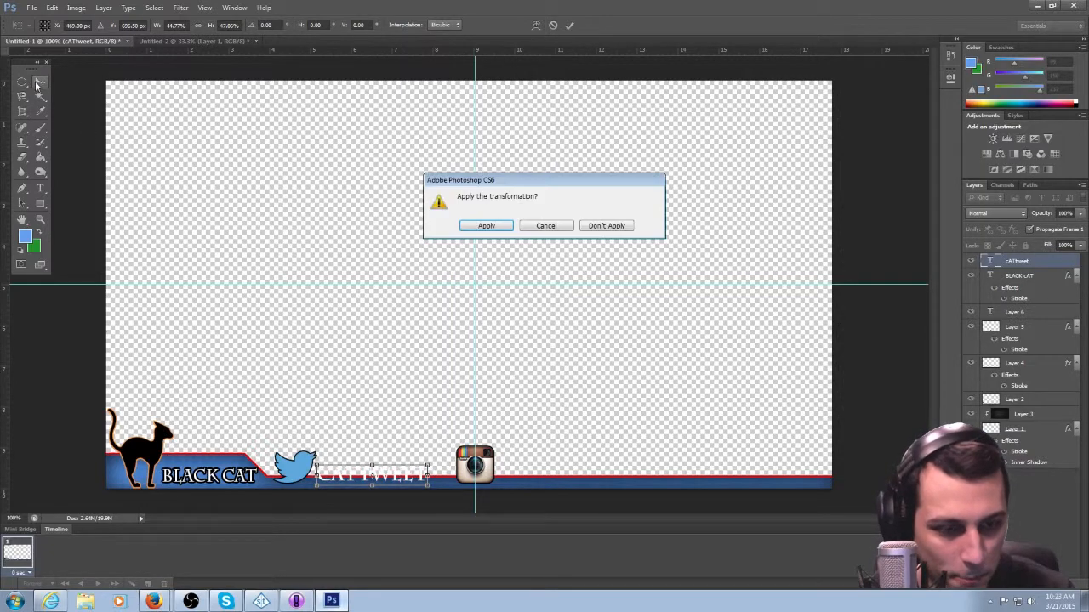
pyautogui.click(488, 226)
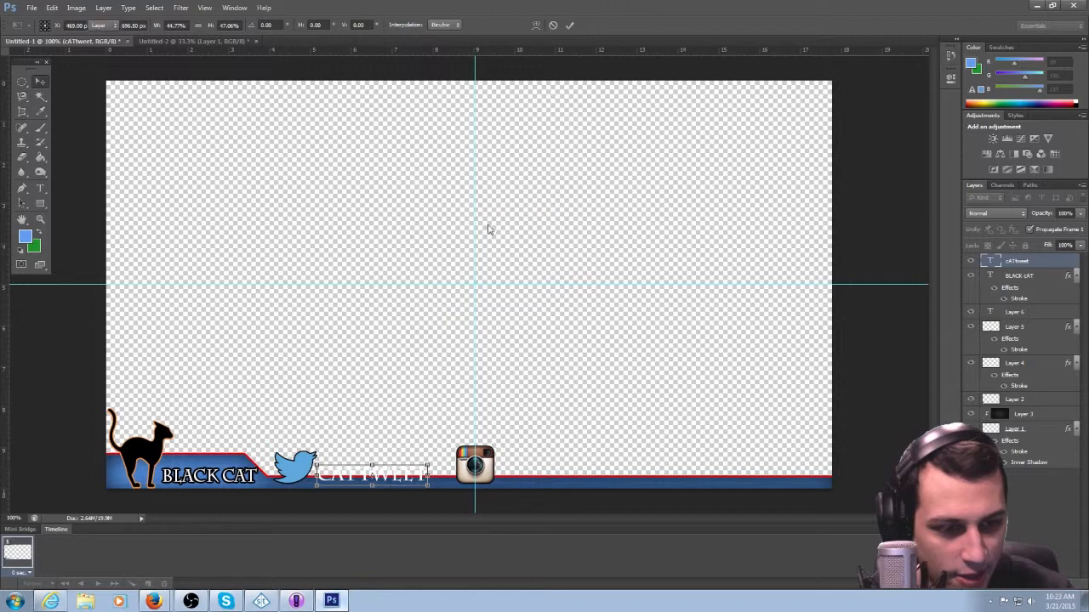
# Add a black stroke to the CATTWEET text layer.
pyautogui.rightClick(1034, 268)
pyautogui.click(966, 182)
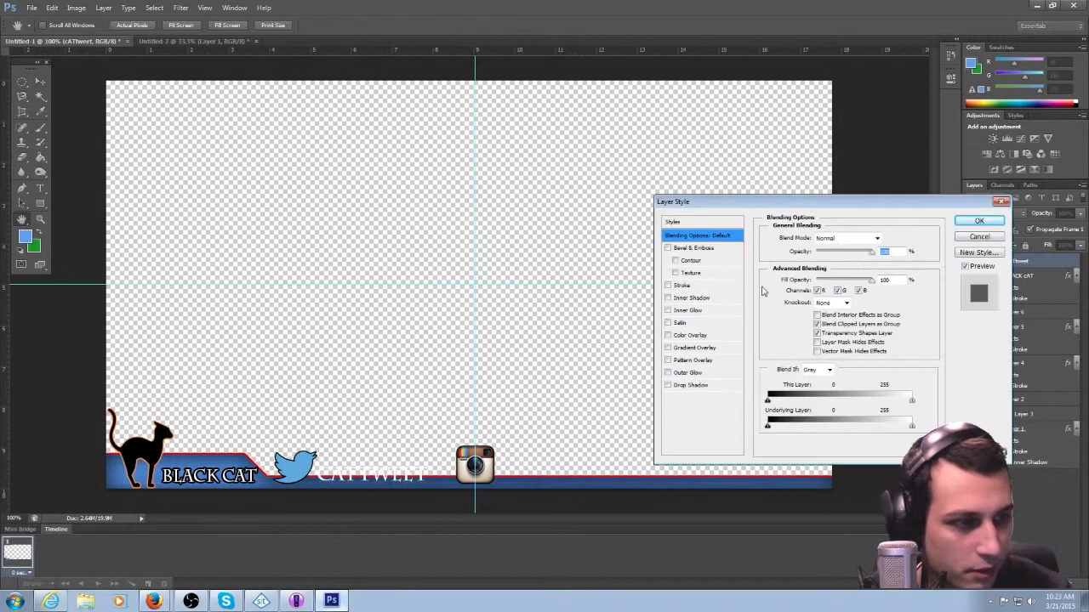
pyautogui.click(668, 285)
pyautogui.click(978, 221)
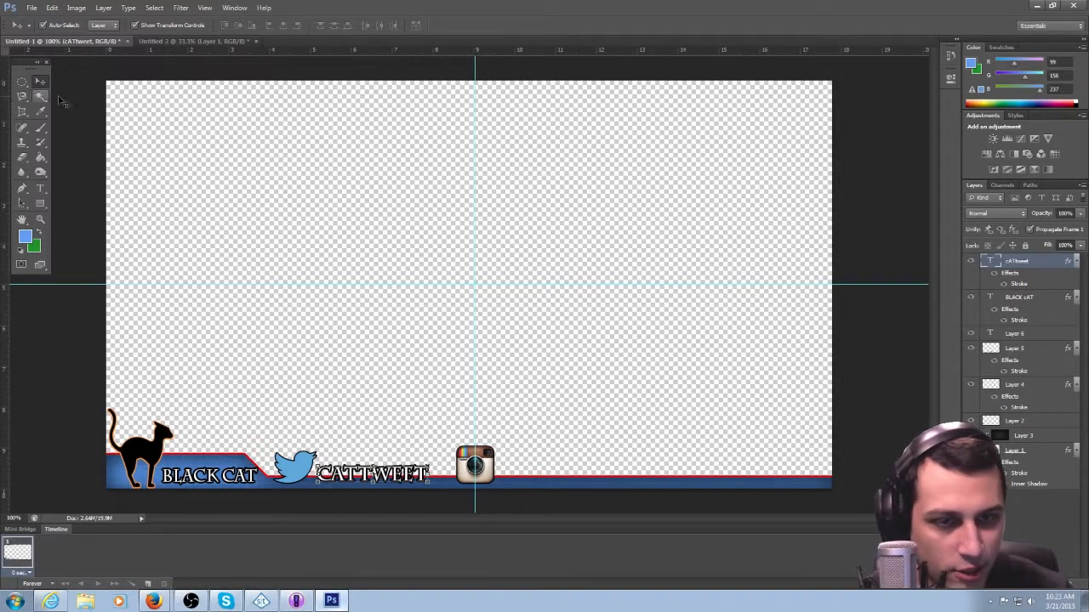
# Shrink the CATTWEET text to 75% width and about 76% height, shift it down slightly on the bar, and deselect it.
pyautogui.moveTo(430, 482); pyautogui.dragTo(401, 478)
pyautogui.press('Down')
pyautogui.press('Down')
pyautogui.press('Down')
pyautogui.press('Down')
pyautogui.press('Down')
pyautogui.press('Down')
pyautogui.press('Down')
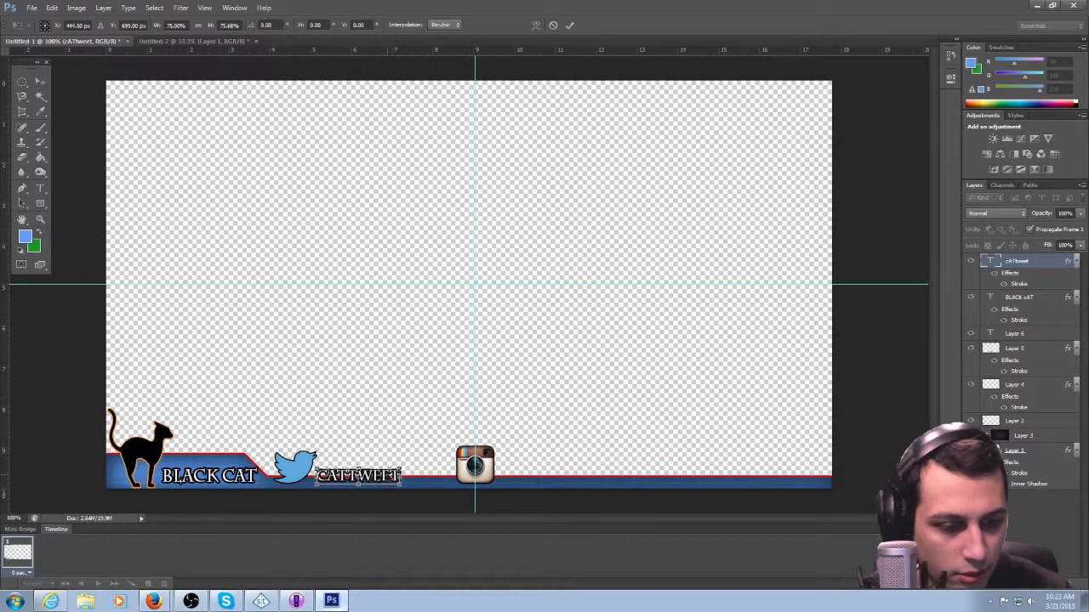
pyautogui.click(40, 81)
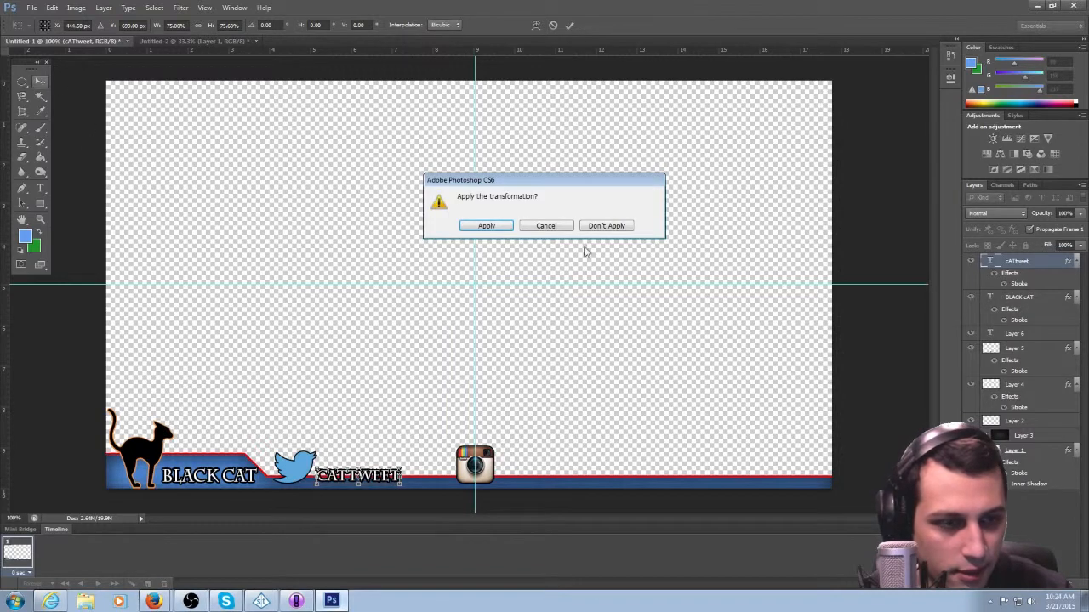
pyautogui.click(478, 227)
pyautogui.click(367, 307)
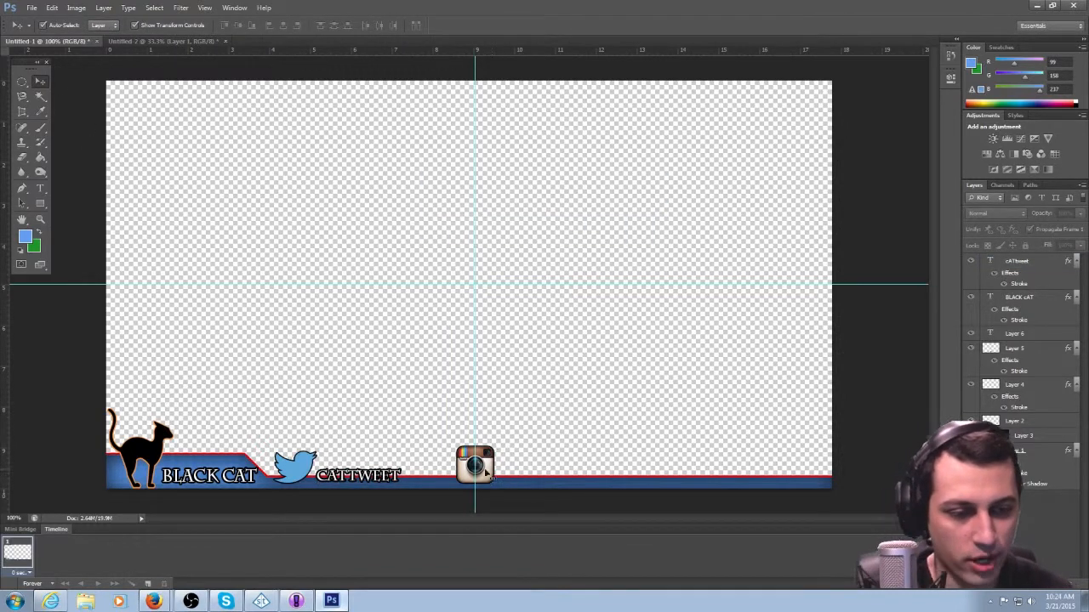
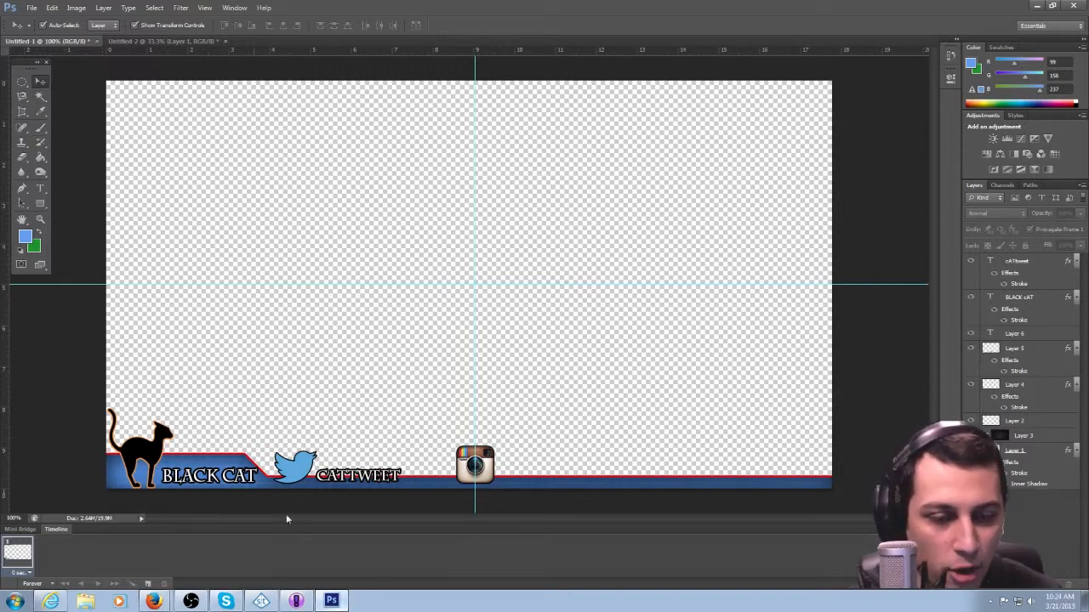
# Draw a closed Pen tool path across the canvas's top edge, with an angled downward notch centred near the vertical guide.
pyautogui.click(25, 190)
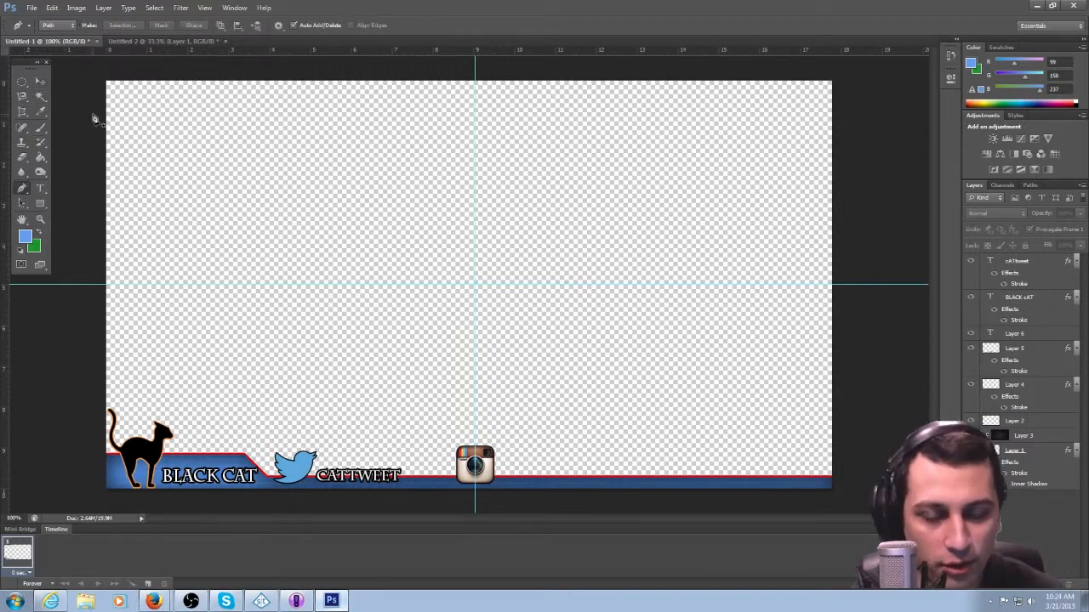
pyautogui.click(91, 114)
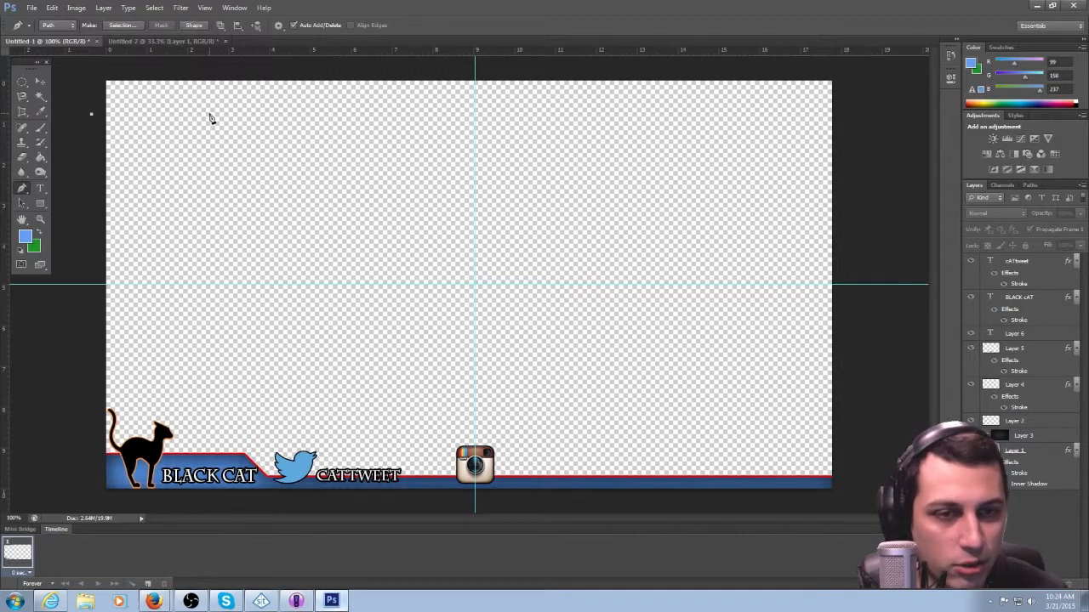
pyautogui.click(262, 114)
pyautogui.click(338, 114)
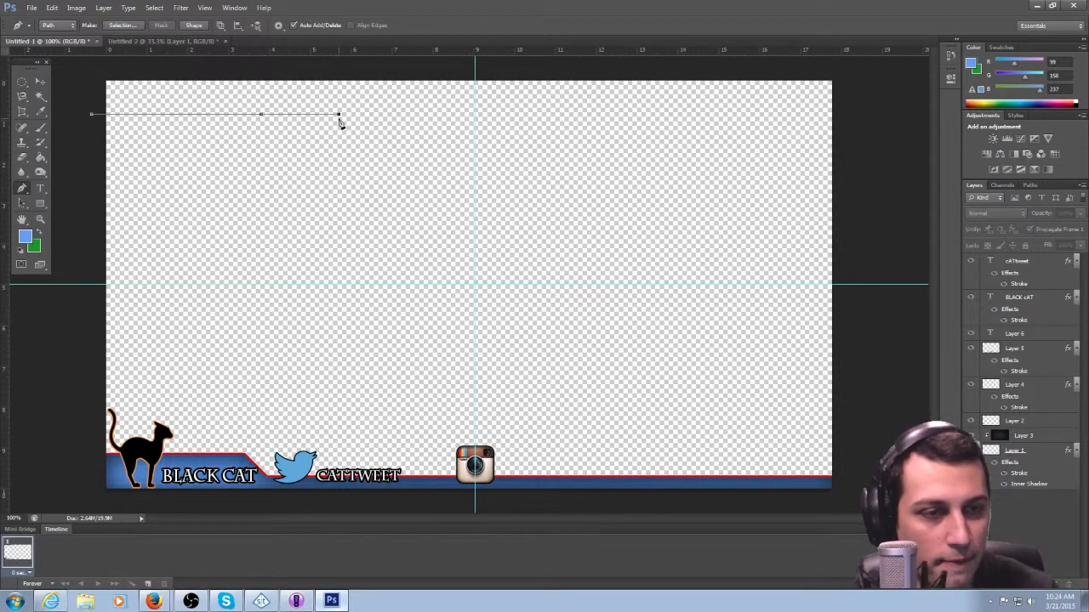
pyautogui.click(390, 114)
pyautogui.click(427, 114)
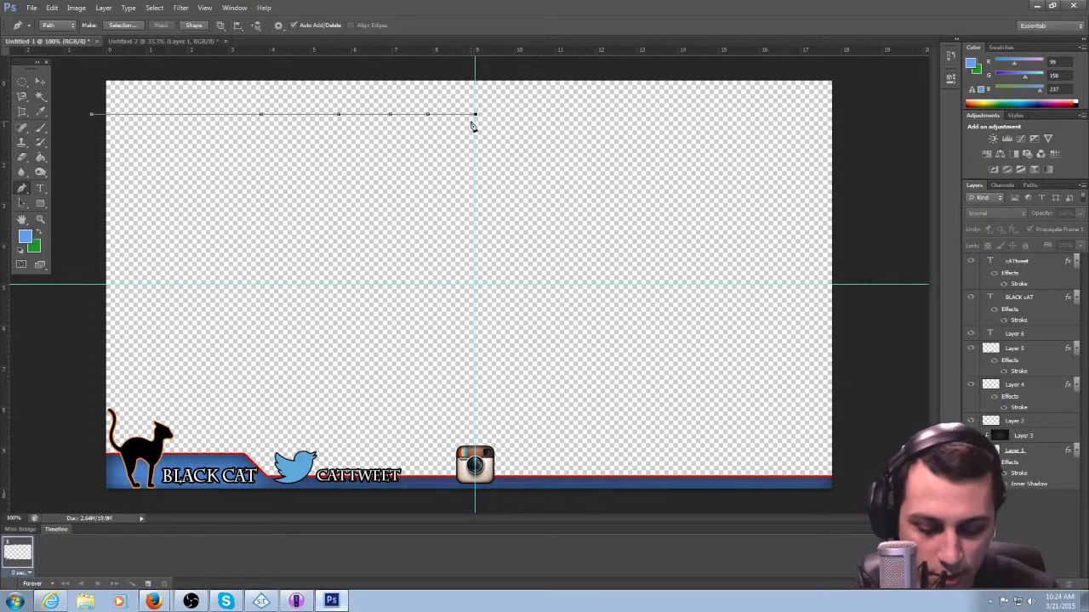
pyautogui.hotkey('ctrl', 'z')
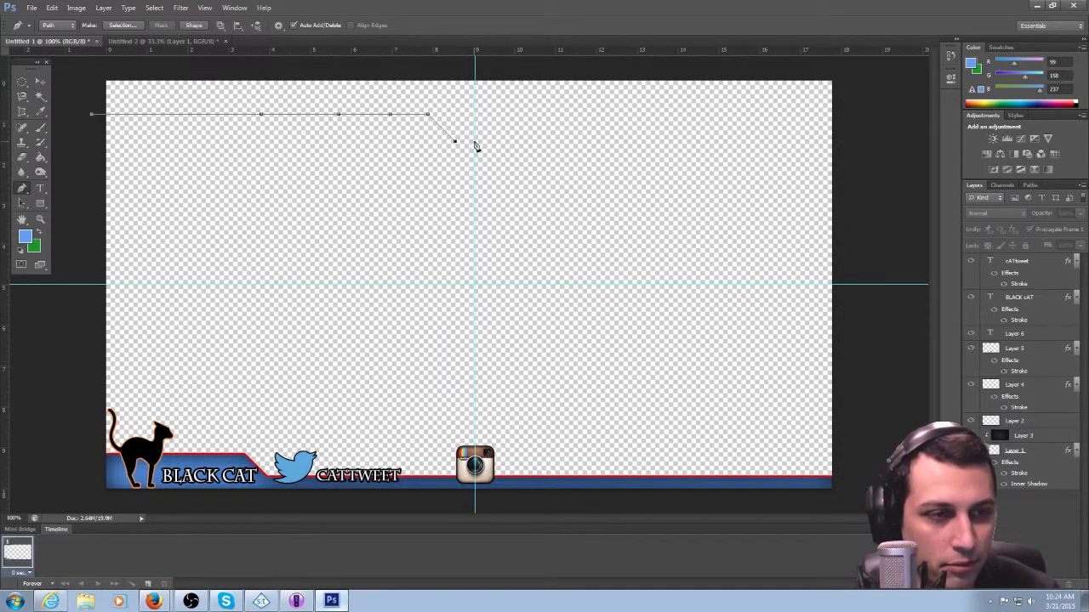
pyautogui.click(515, 117)
pyautogui.click(839, 117)
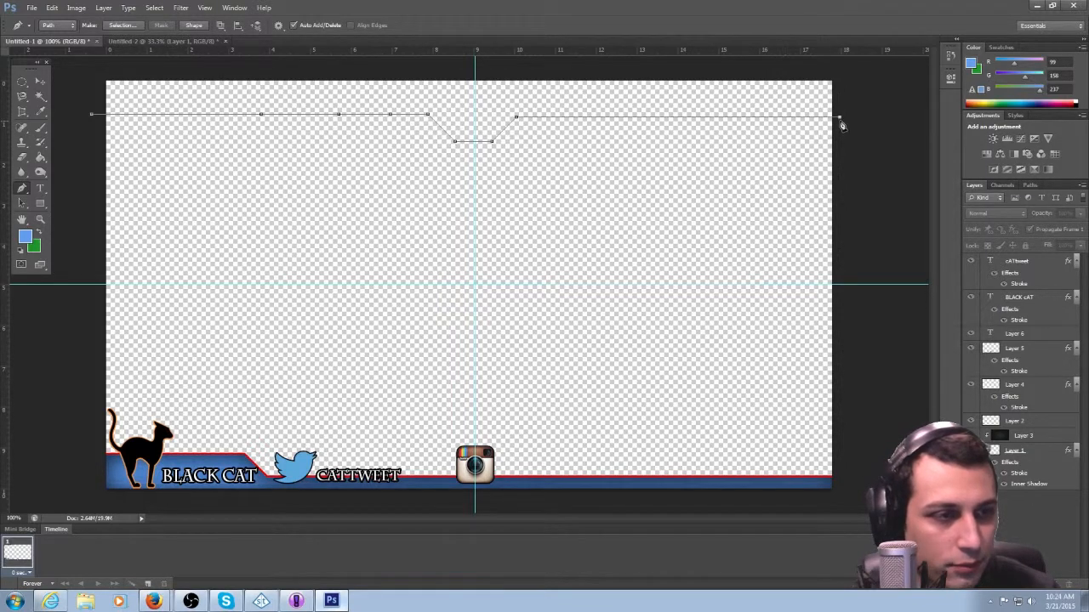
pyautogui.click(839, 74)
pyautogui.click(93, 74)
pyautogui.click(93, 115)
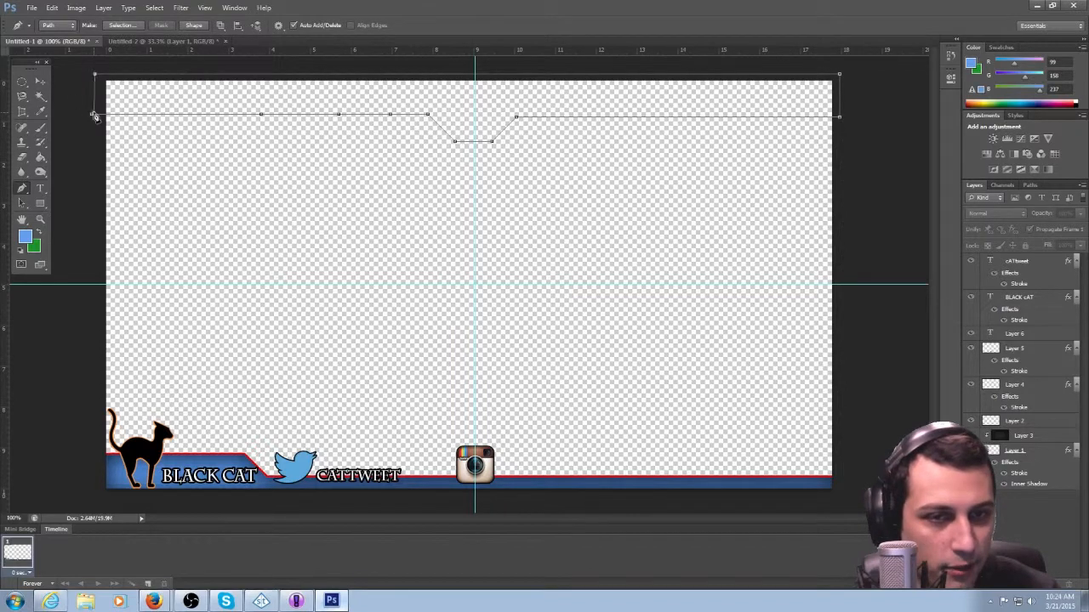
pyautogui.click(39, 83)
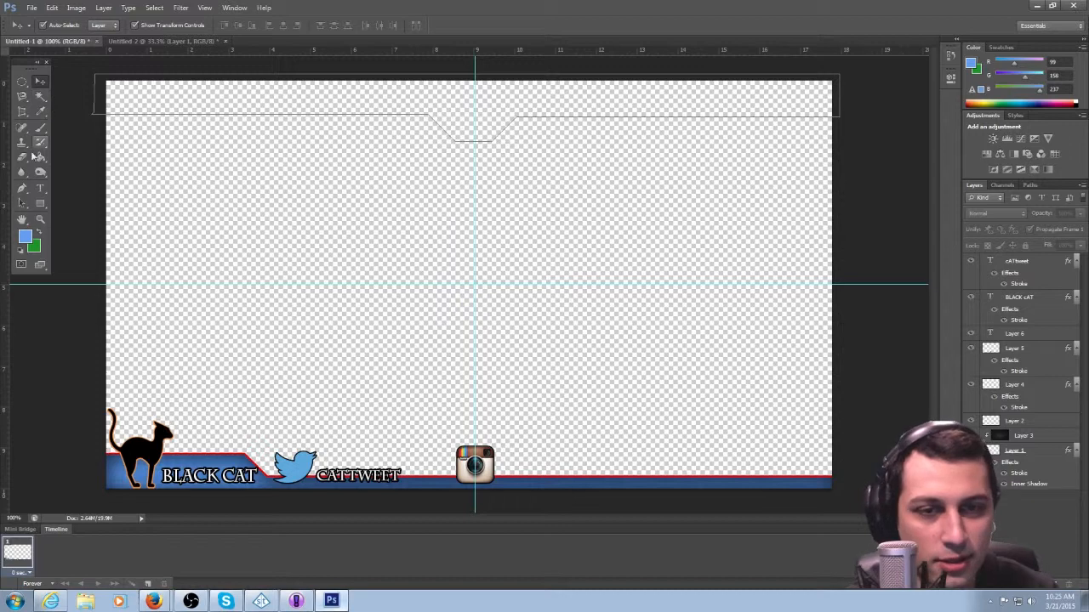
# Set the foreground colour to pure red (ff0000).
pyautogui.click(22, 188)
pyautogui.rightClick(222, 190)
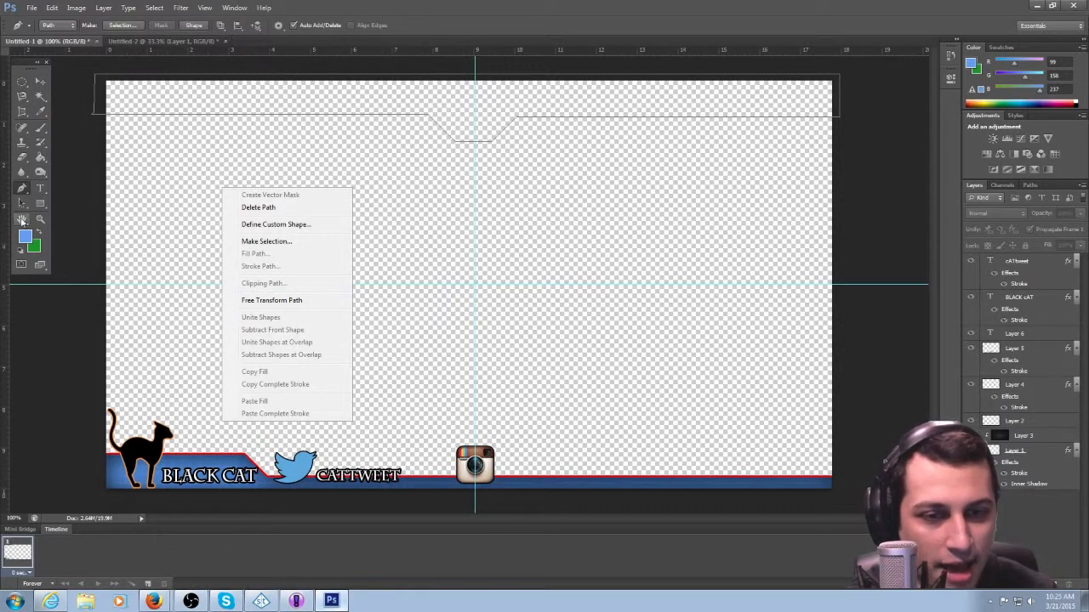
pyautogui.click(35, 238)
pyautogui.click(26, 237)
pyautogui.click(194, 172)
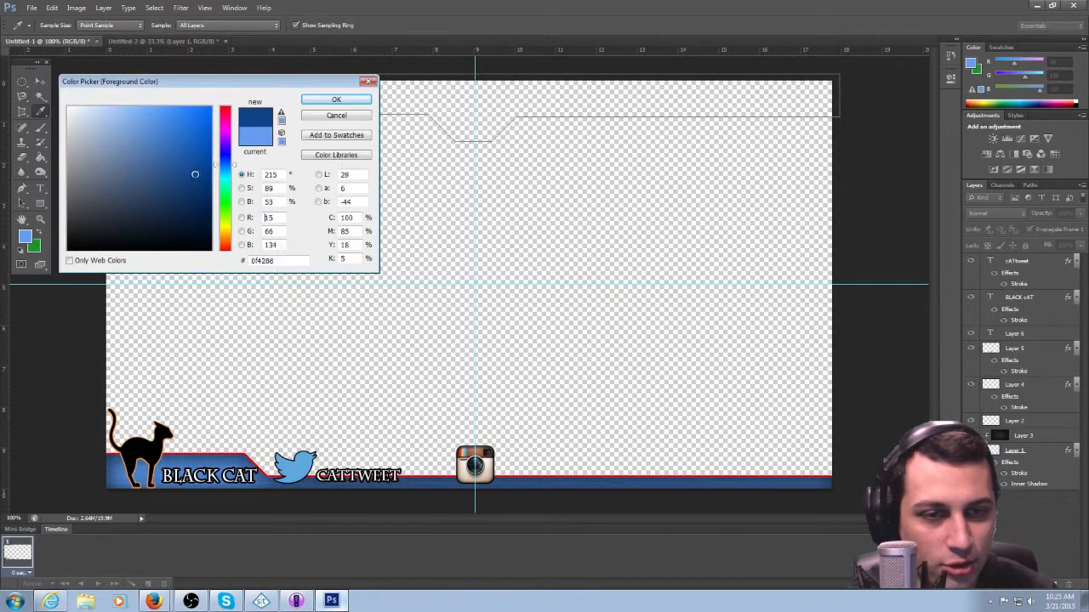
pyautogui.moveTo(225, 119); pyautogui.dragTo(272, 85)
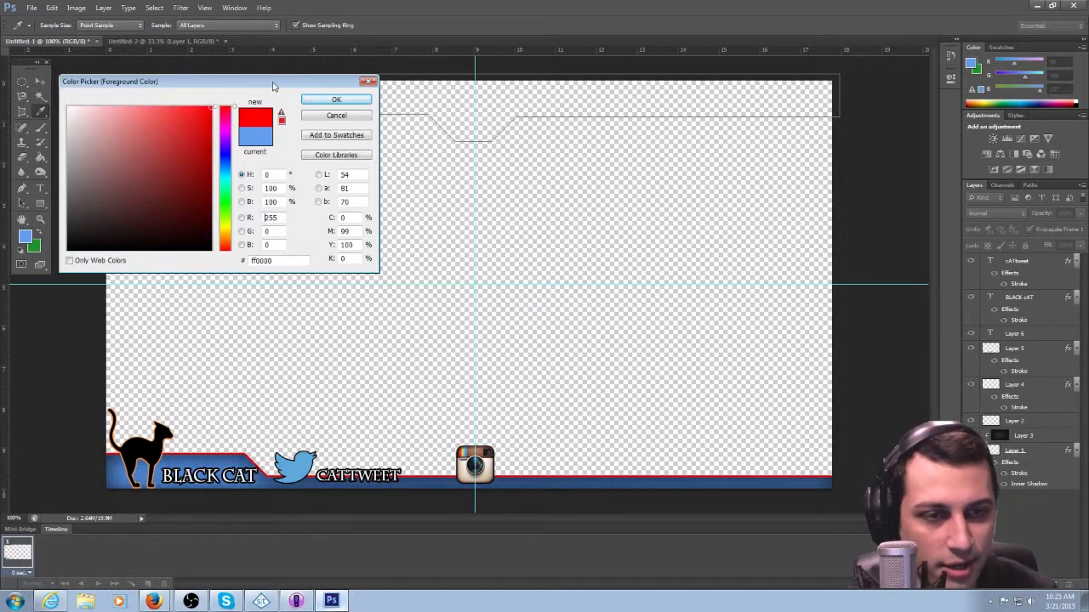
pyautogui.click(332, 100)
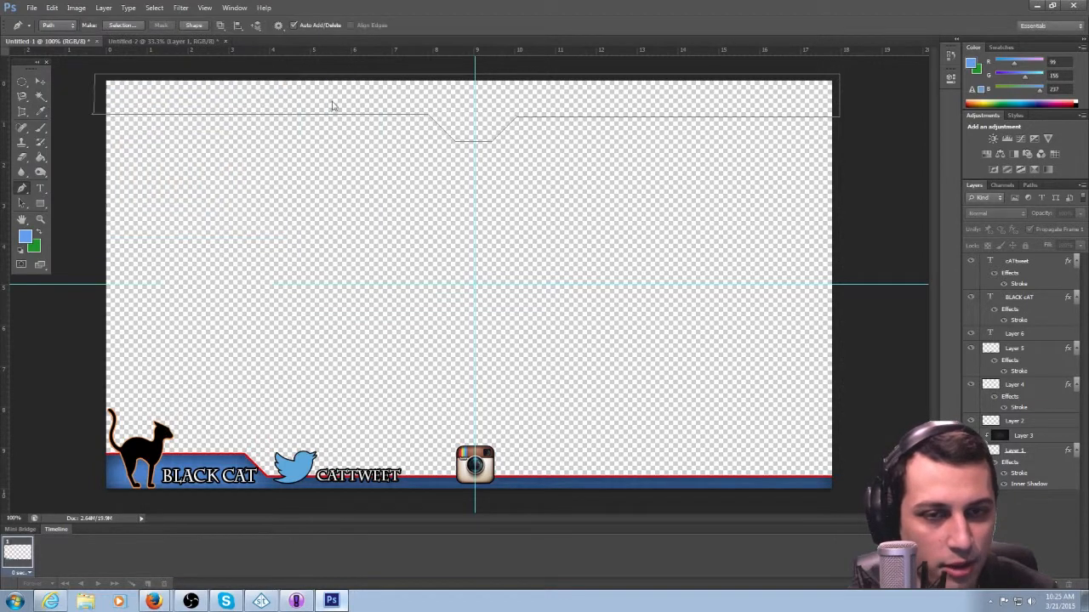
pyautogui.rightClick(228, 163)
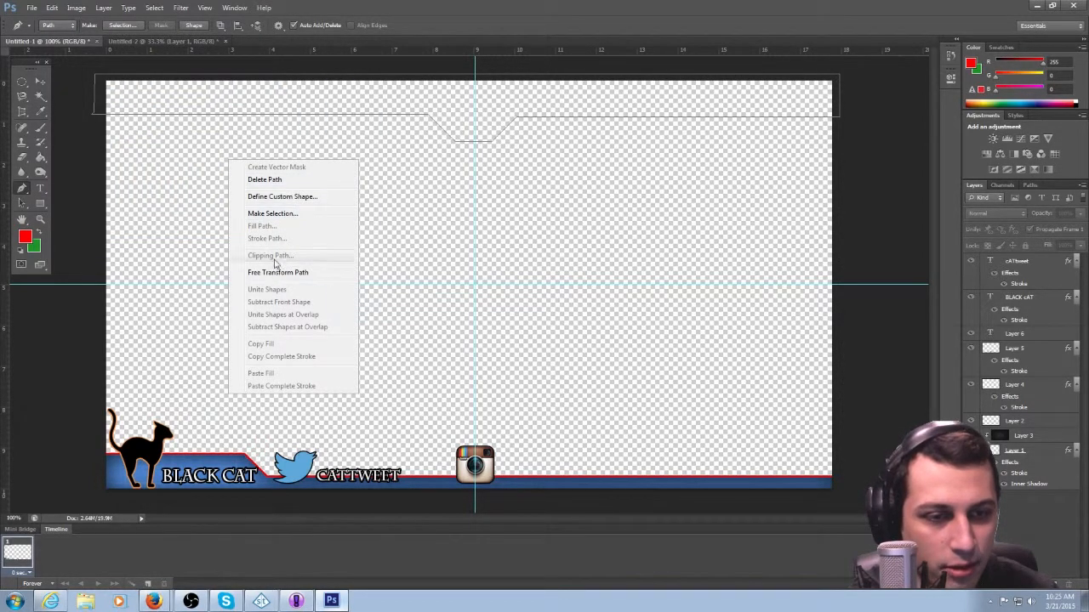
pyautogui.rightClick(311, 86)
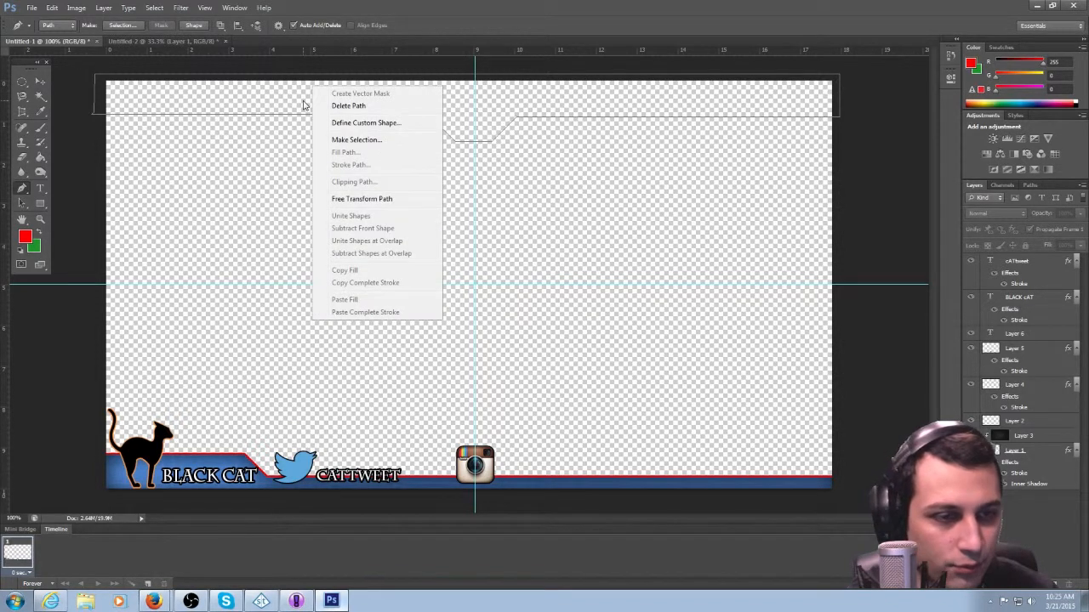
pyautogui.rightClick(301, 101)
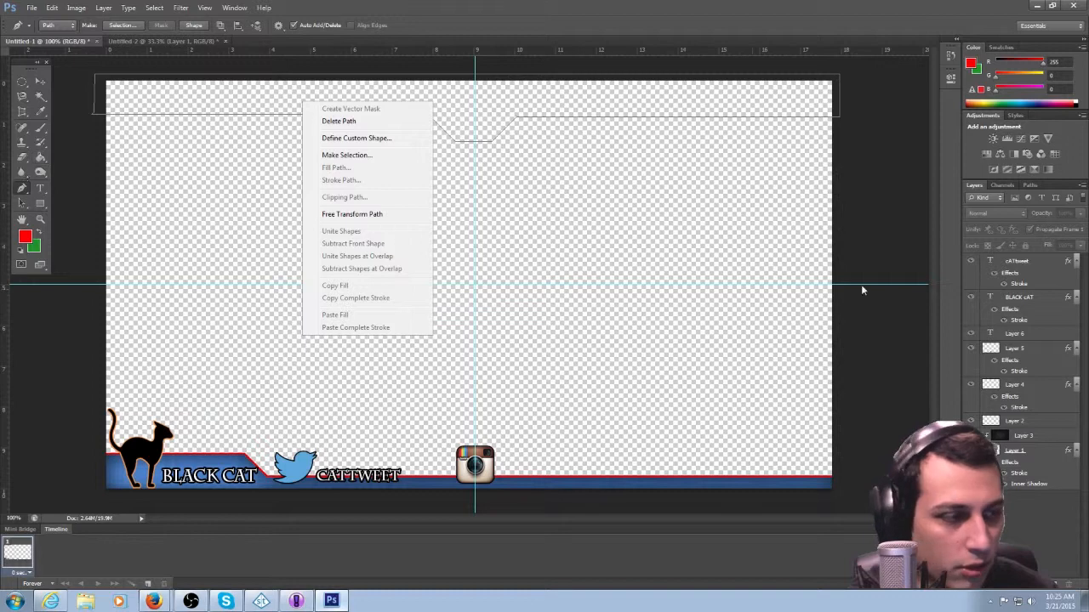
pyautogui.click(1028, 266)
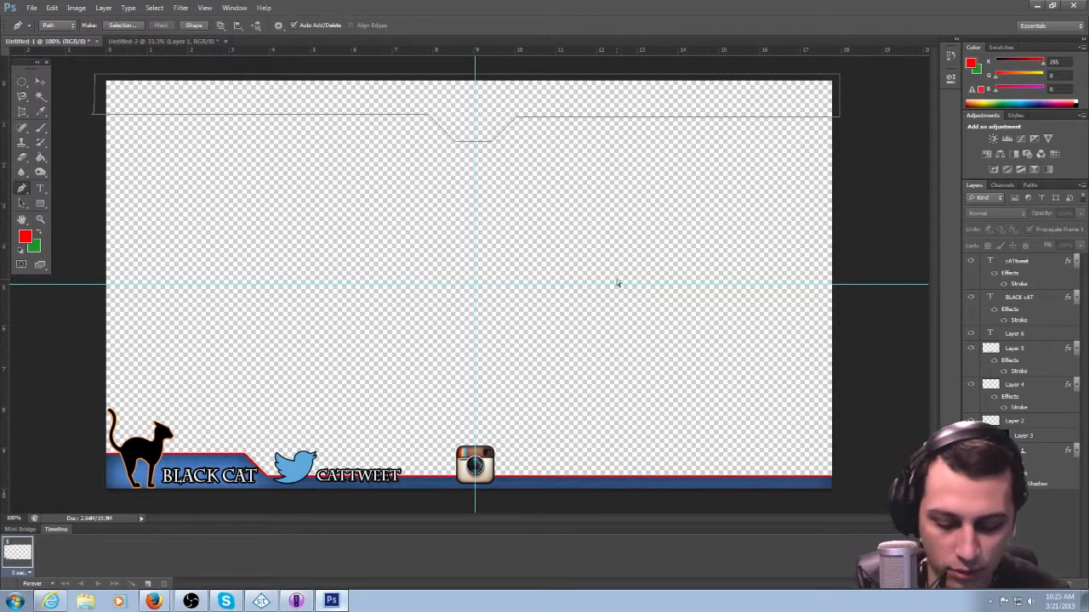
pyautogui.rightClick(416, 104)
pyautogui.click(313, 93)
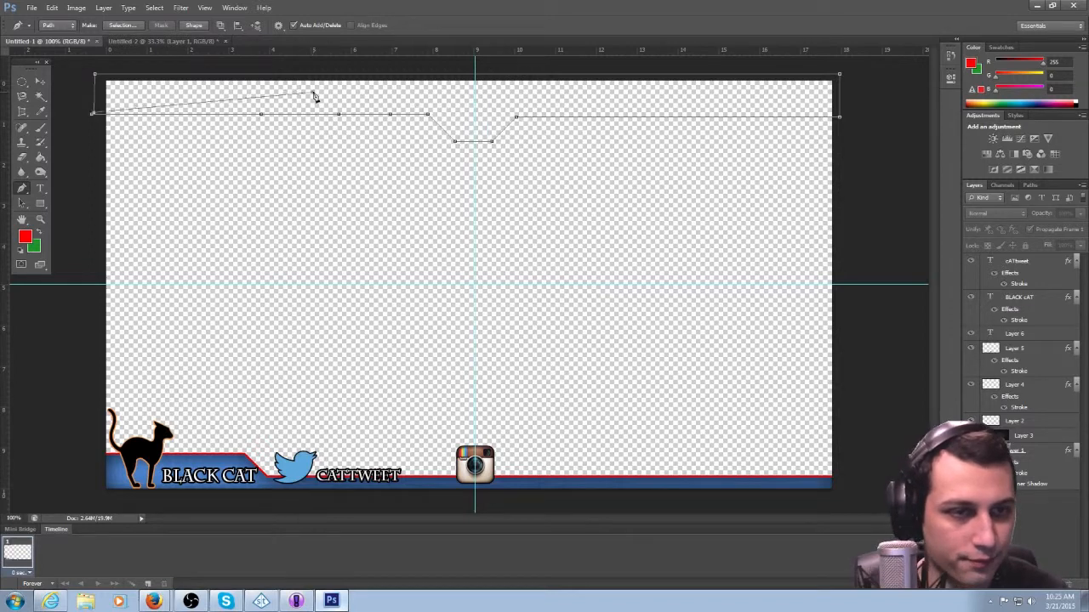
pyautogui.hotkey('ctrl', 'z')
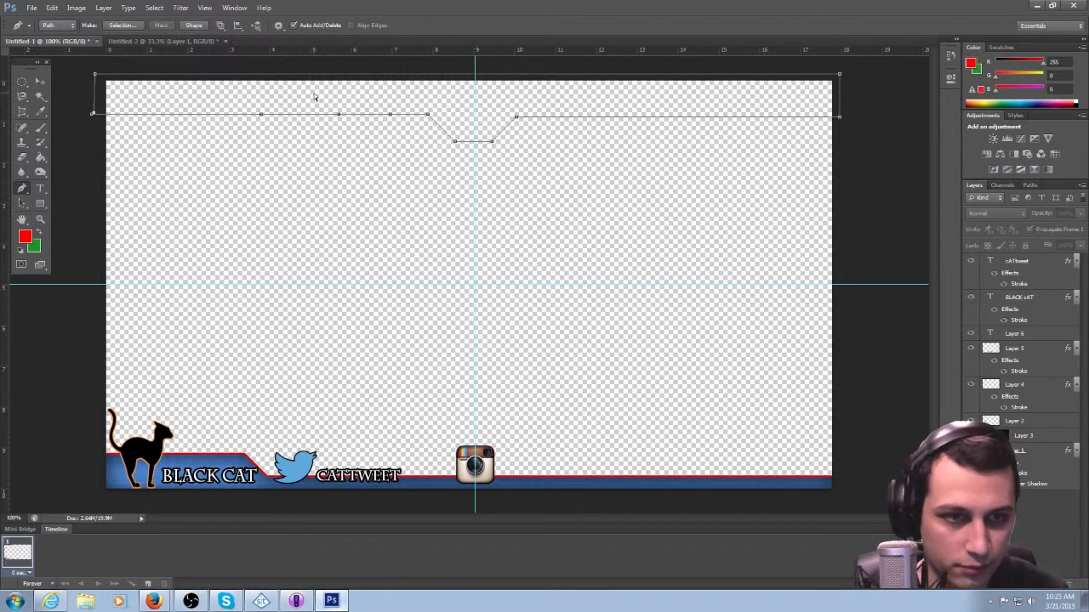
# Delete the flat-notched path along the canvas's top edge.
pyautogui.rightClick(96, 110)
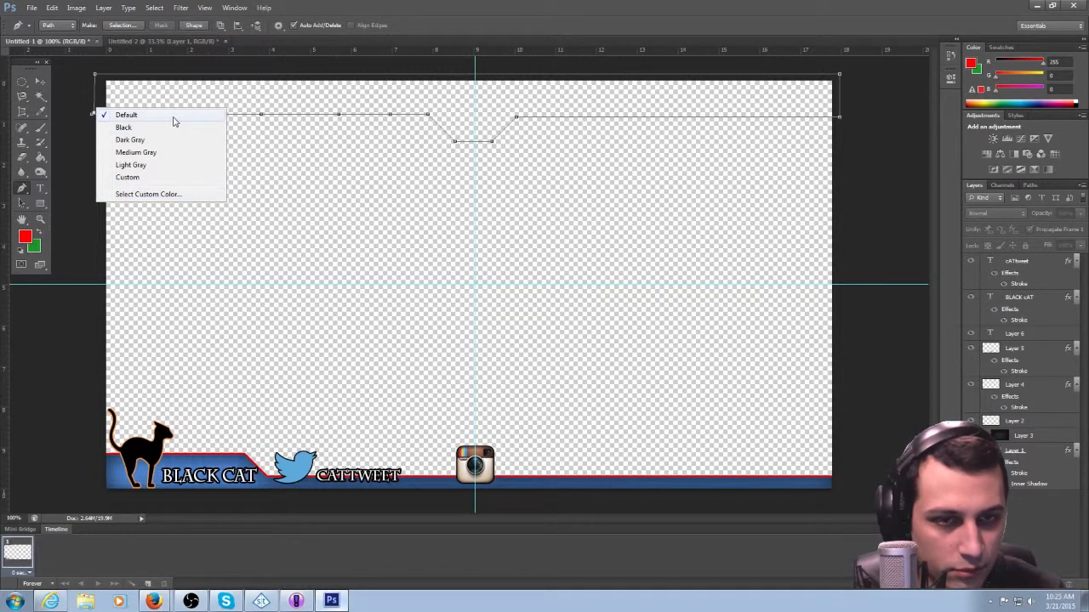
pyautogui.click(70, 149)
pyautogui.rightClick(161, 93)
pyautogui.rightClick(139, 146)
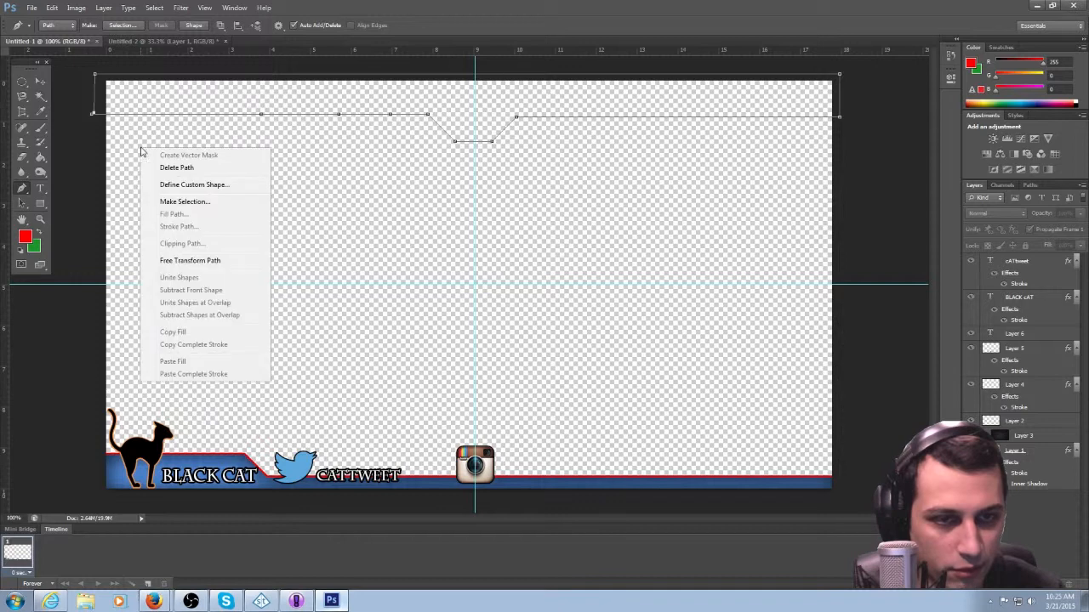
pyautogui.click(174, 169)
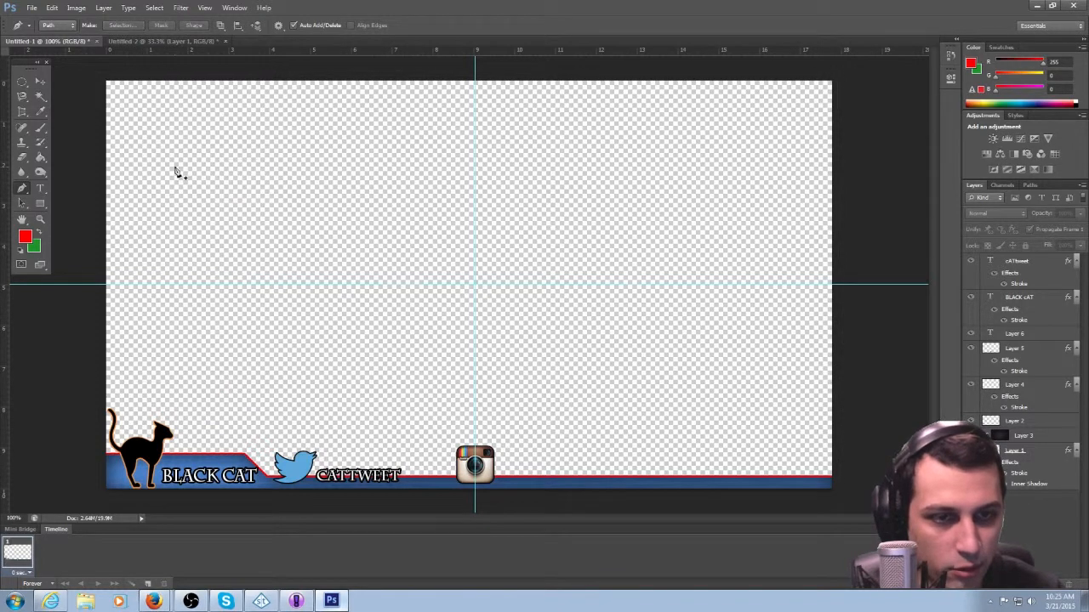
# Start a Pen tool path beyond the canvas's left edge, running straight near the top and angling down to a point beside the vertical guide.
pyautogui.click(91, 108)
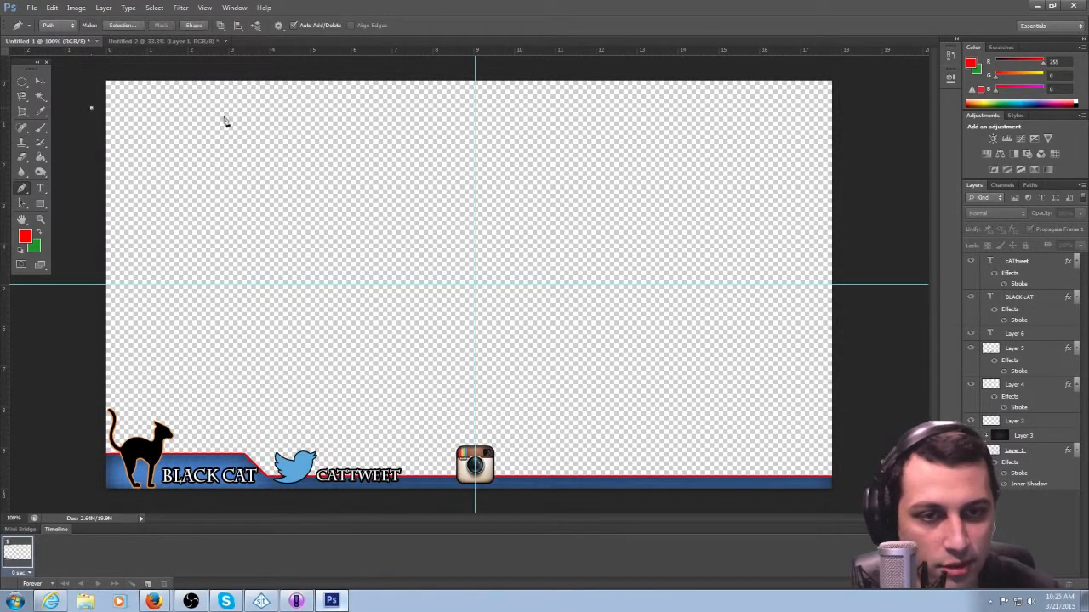
pyautogui.click(438, 108)
pyautogui.click(472, 138)
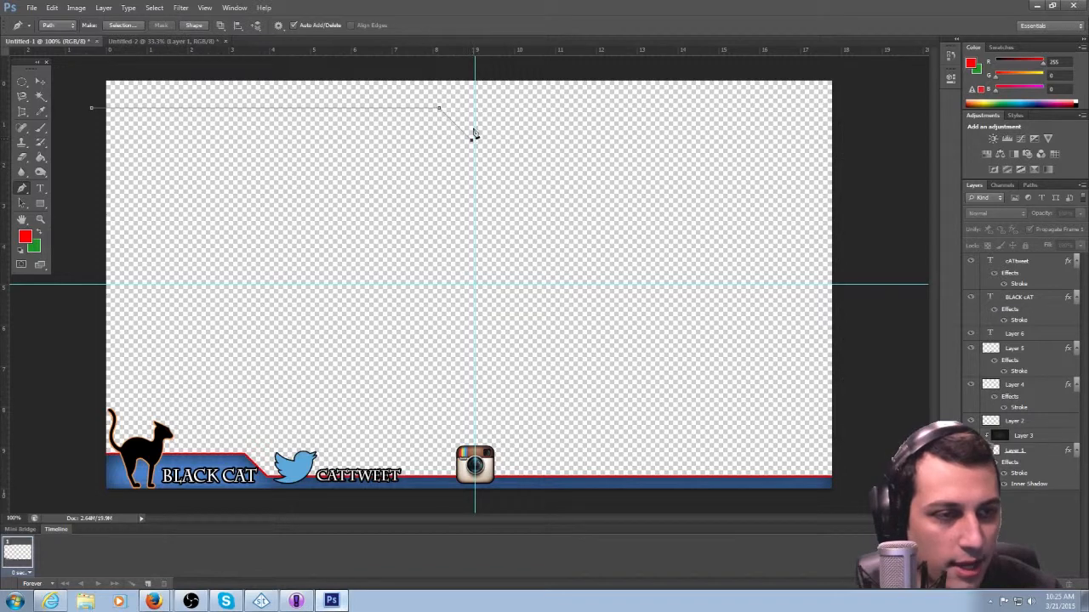
pyautogui.click(493, 118)
pyautogui.click(885, 118)
pyautogui.click(835, 68)
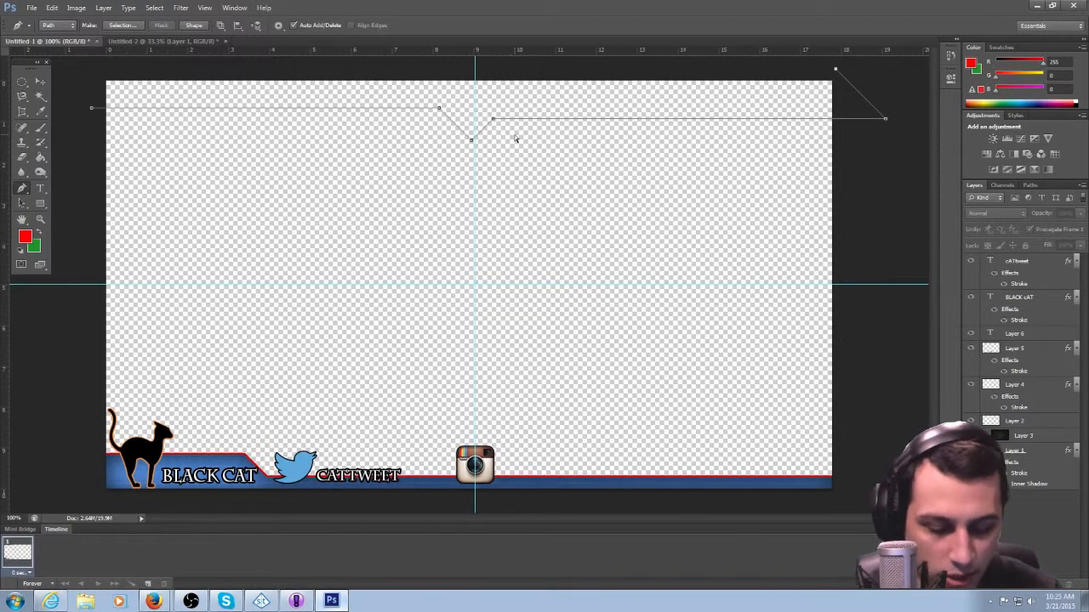
pyautogui.hotkey('ctrl', 'z')
pyautogui.hotkey('ctrl', 'z')
pyautogui.hotkey('ctrl', 'z')
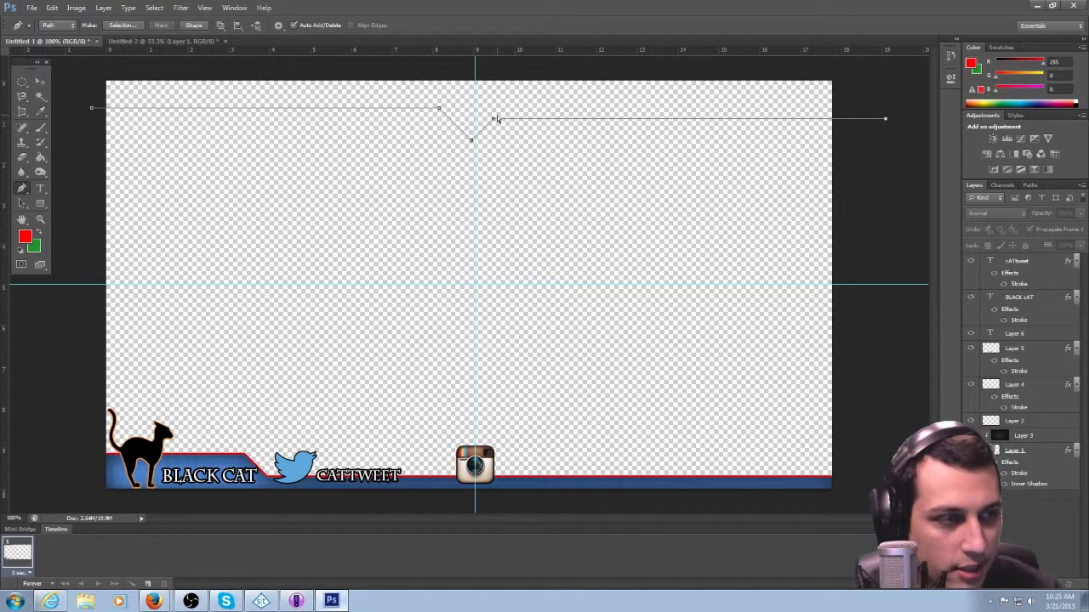
pyautogui.hotkey('ctrl', 'z')
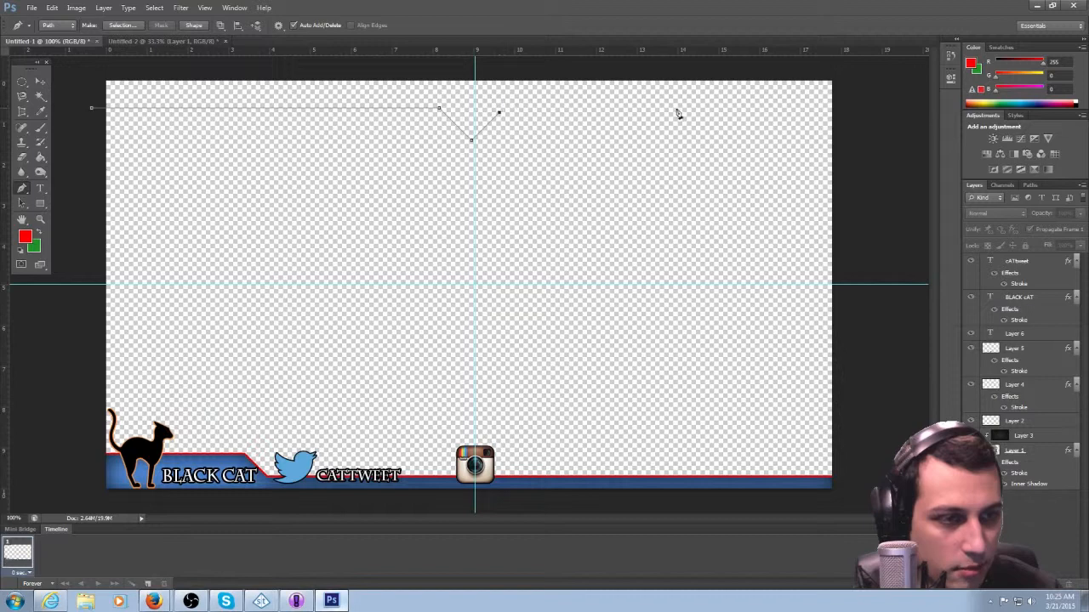
# Continue the path straight from the V notch past the canvas's right edge, around above the canvas, and close it at its starting point.
pyautogui.keyDown('shift'); pyautogui.click(842, 112); pyautogui.keyUp('shift')
pyautogui.keyDown('shift'); pyautogui.click(848, 68); pyautogui.keyUp('shift')
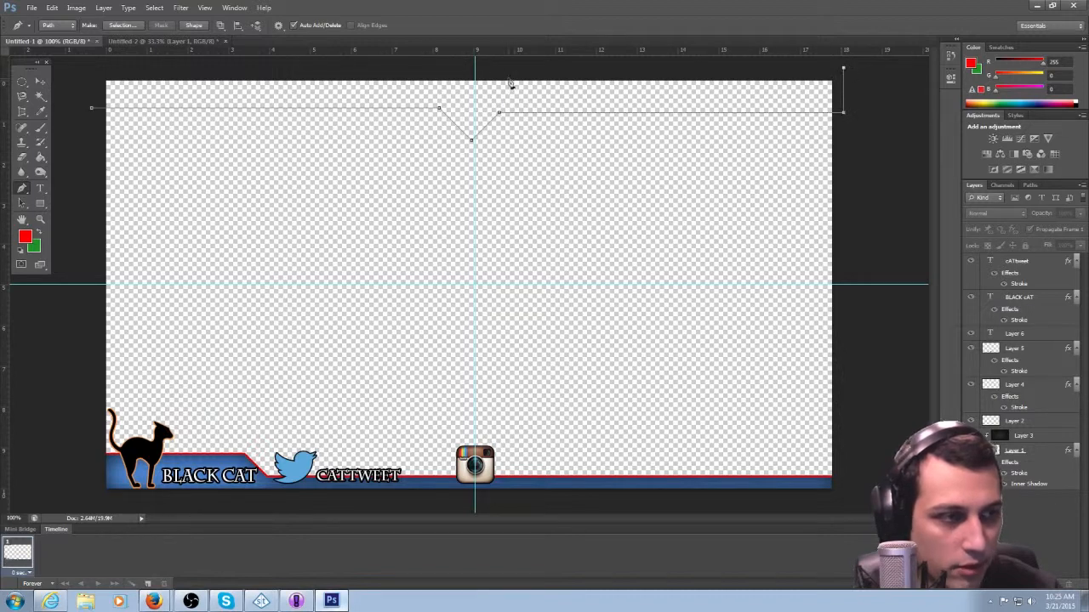
pyautogui.keyDown('shift'); pyautogui.click(95, 69); pyautogui.keyUp('shift')
pyautogui.click(93, 109)
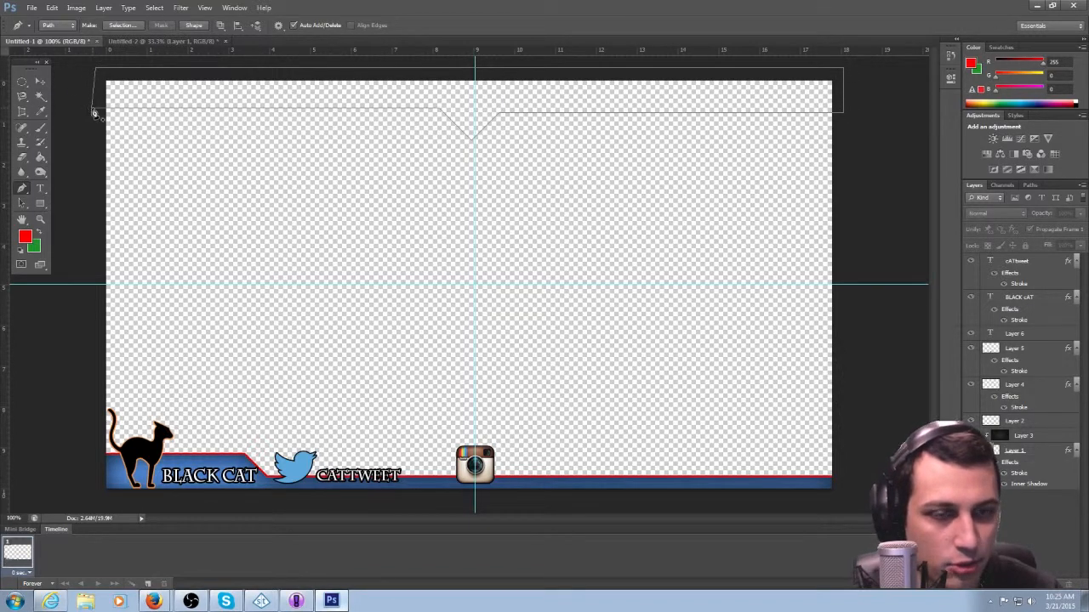
# Create a new empty layer above the CATTWEET text layer.
pyautogui.rightClick(172, 126)
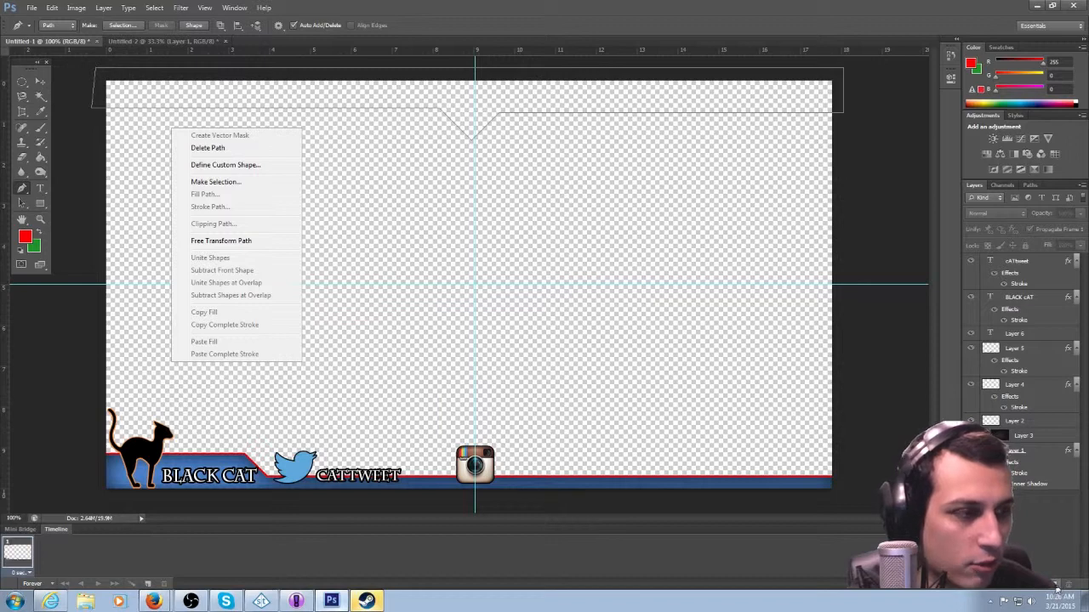
pyautogui.click(1056, 586)
pyautogui.click(1056, 585)
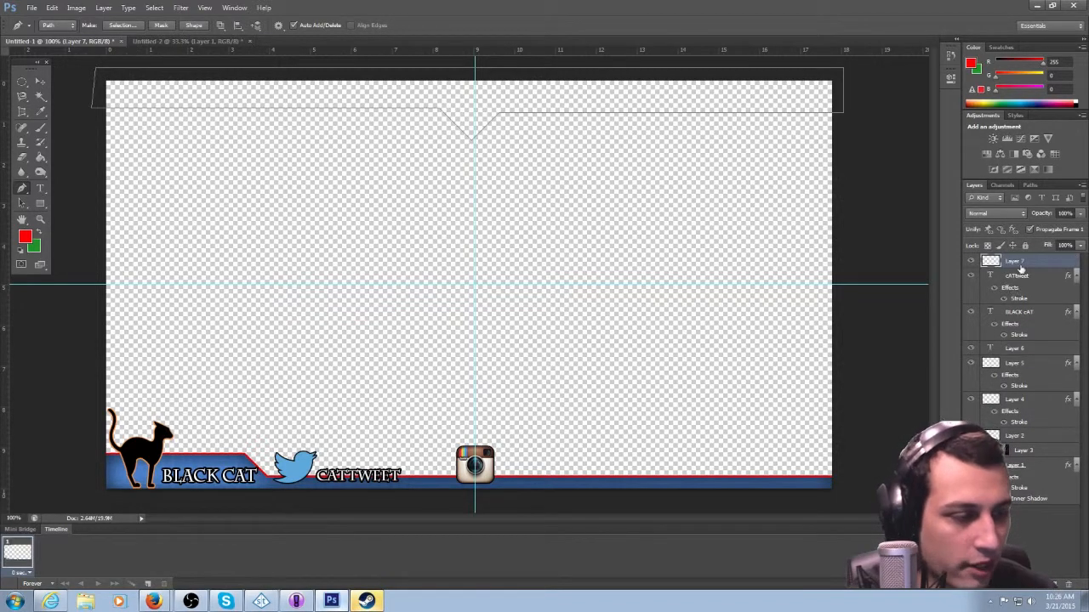
# Fill the V-notched path with pure red on the new layer, using Normal mode and 100% opacity.
pyautogui.rightClick(501, 106)
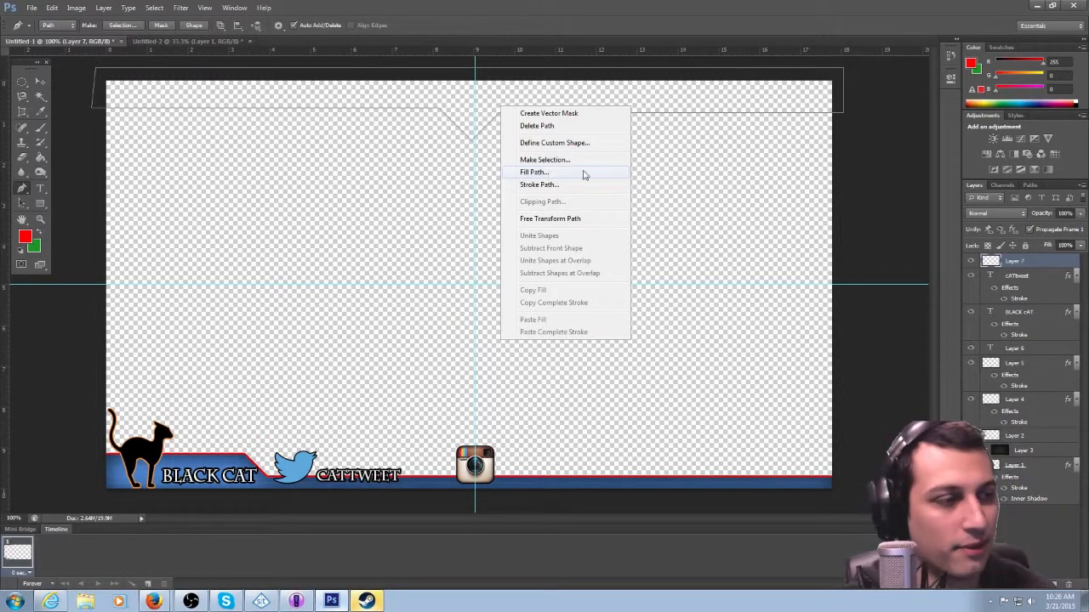
pyautogui.click(528, 172)
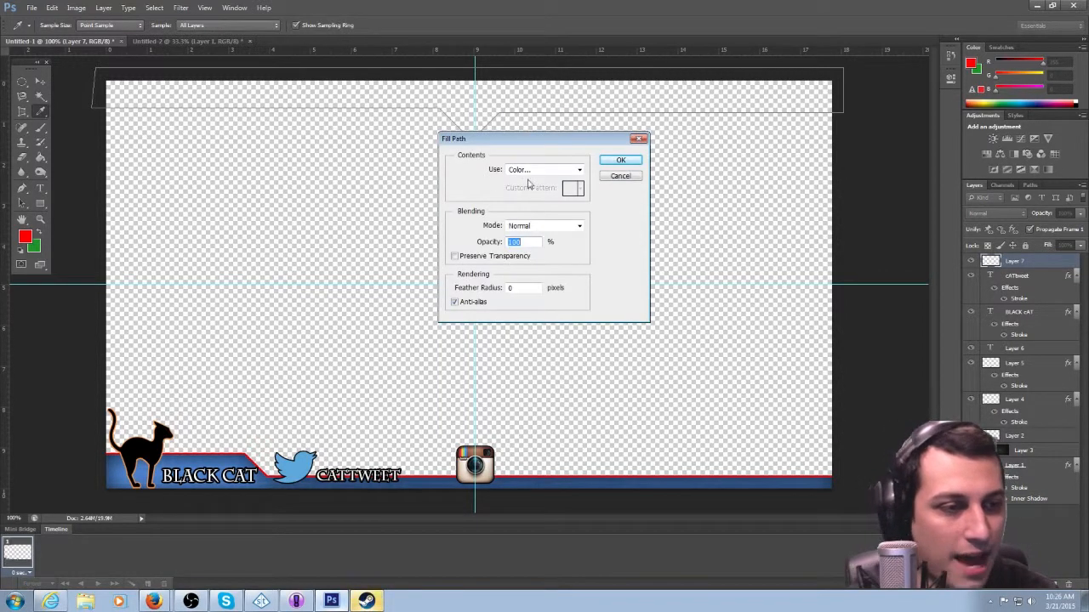
pyautogui.click(537, 171)
pyautogui.click(537, 171)
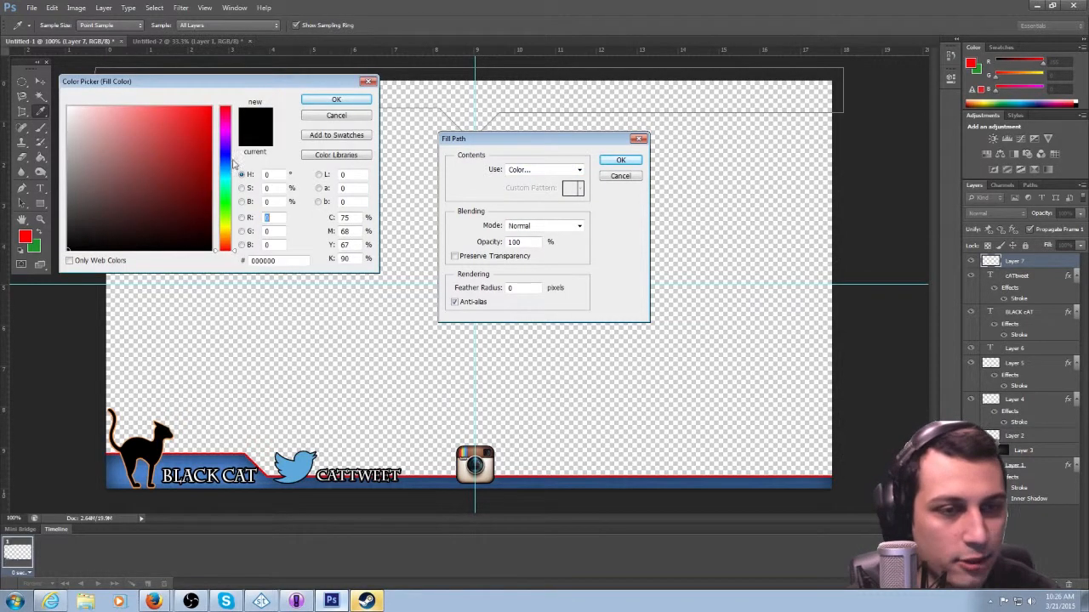
pyautogui.moveTo(197, 132); pyautogui.dragTo(214, 106)
pyautogui.click(313, 101)
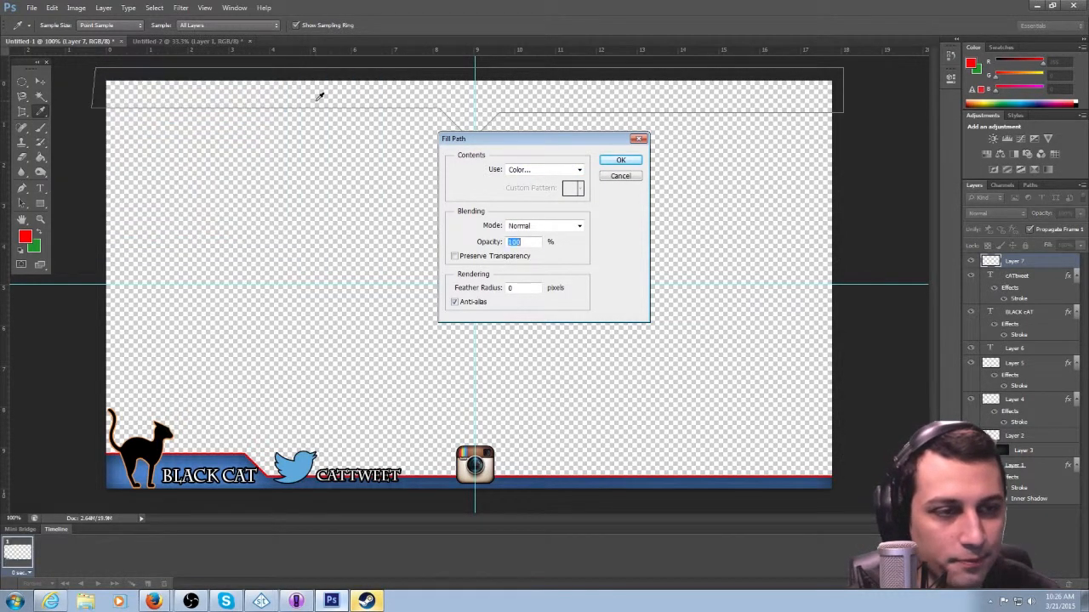
pyautogui.click(622, 166)
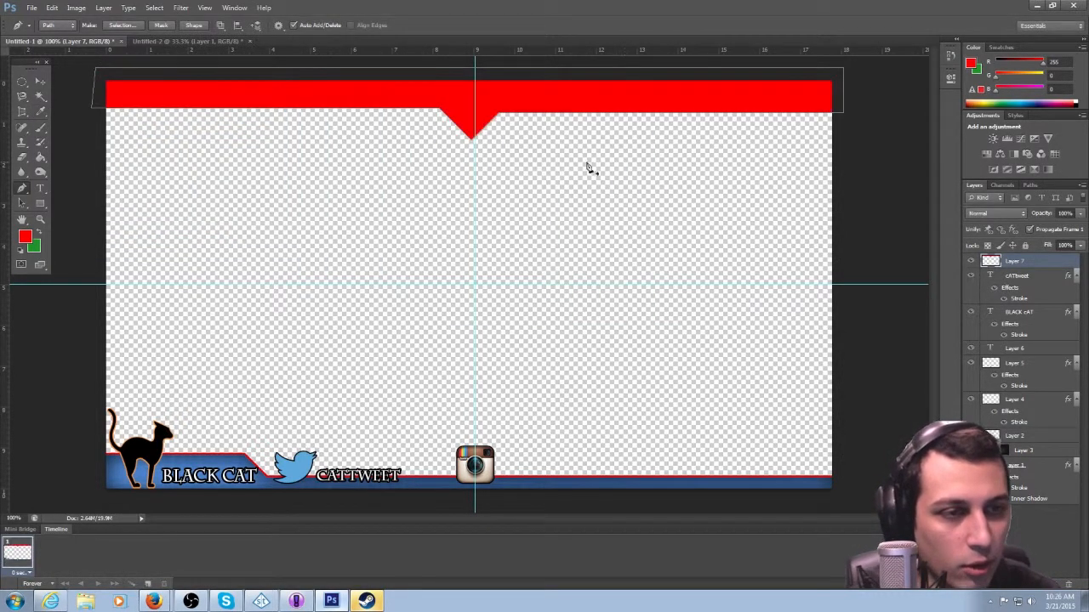
# Delete the path around the red top bar and switch to the Move tool.
pyautogui.rightClick(137, 147)
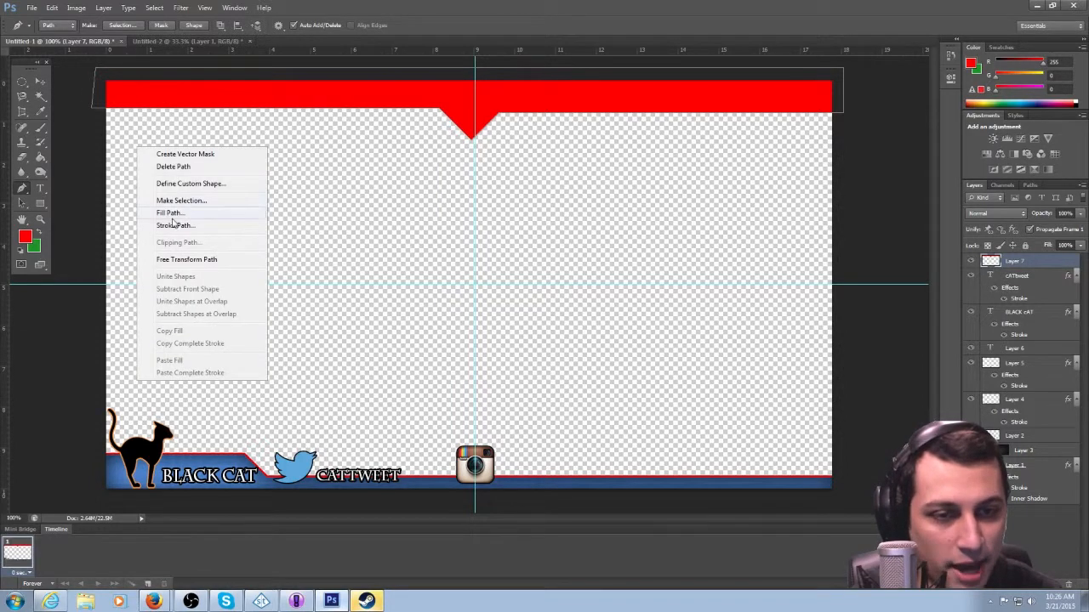
pyautogui.click(175, 167)
pyautogui.click(22, 82)
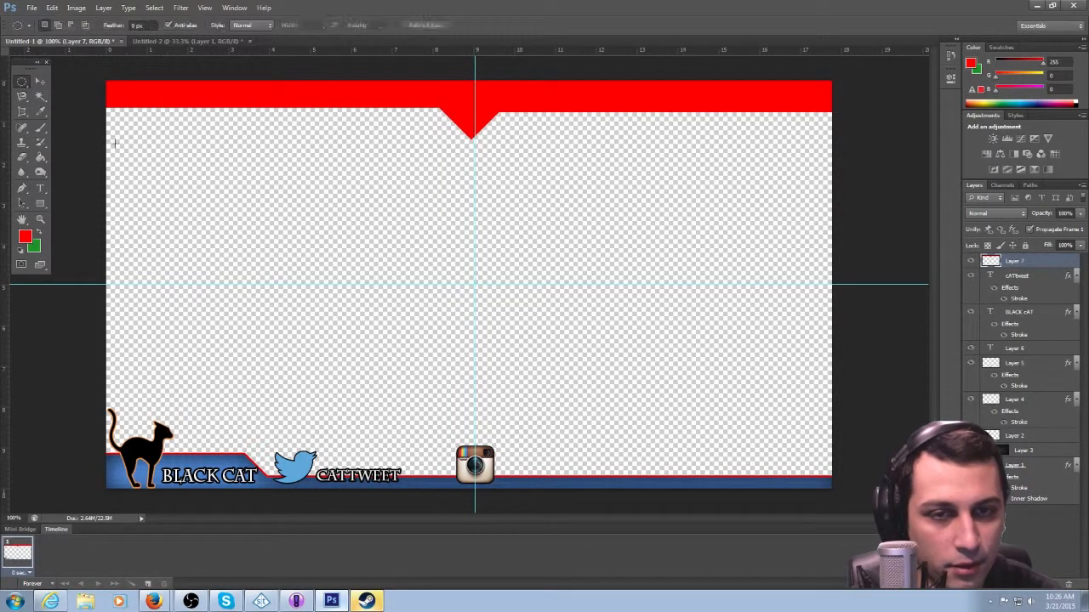
pyautogui.click(40, 82)
pyautogui.click(752, 260)
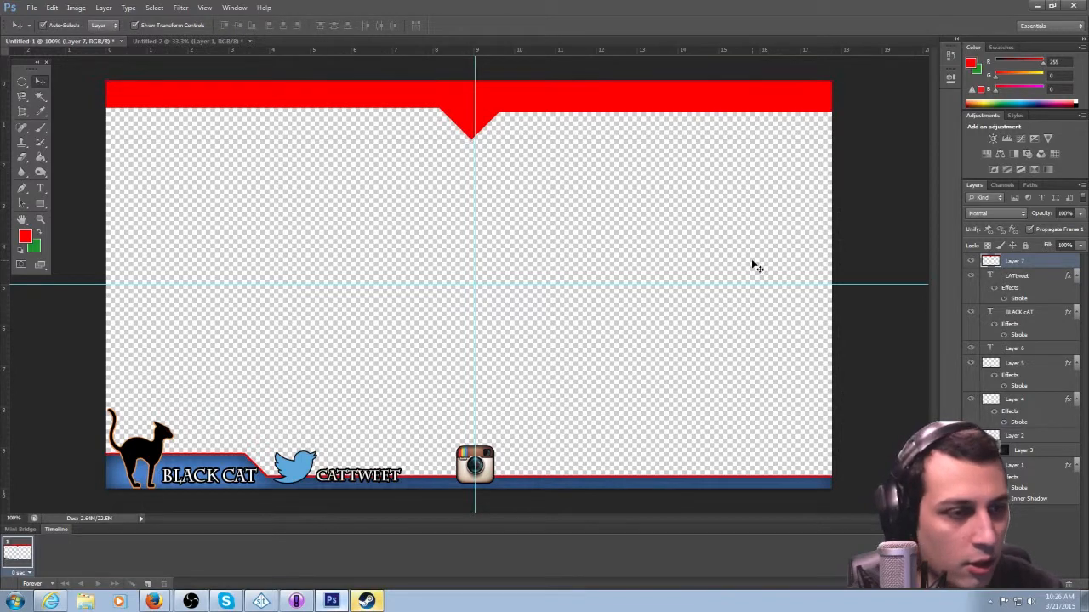
# Give the red top bar layer a 3 px black outside stroke and an enlarged inner shadow at 75% opacity, and deselect it.
pyautogui.rightClick(1013, 265)
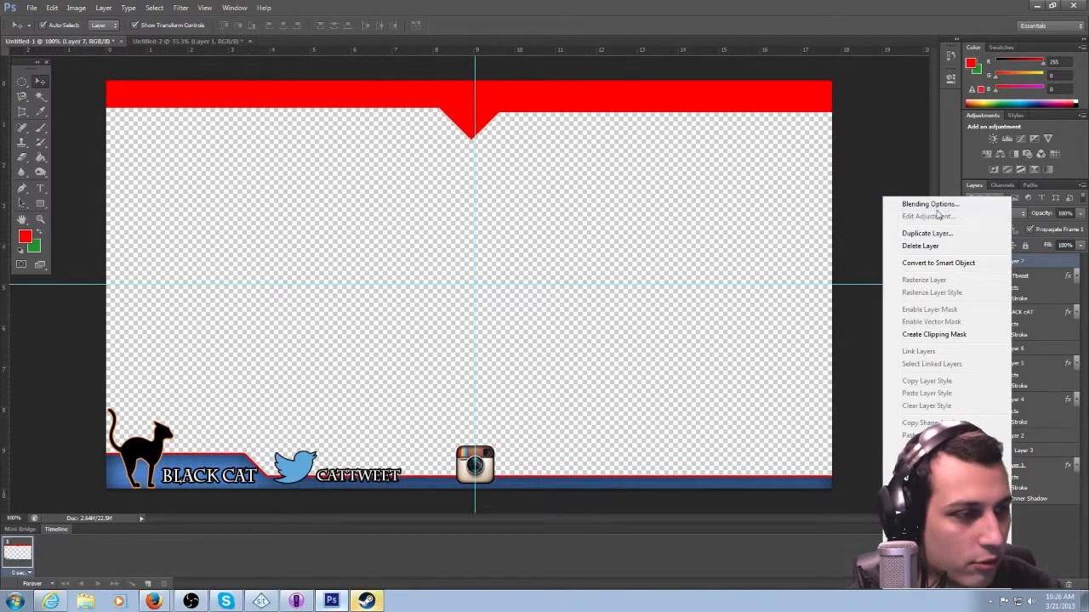
pyautogui.click(936, 206)
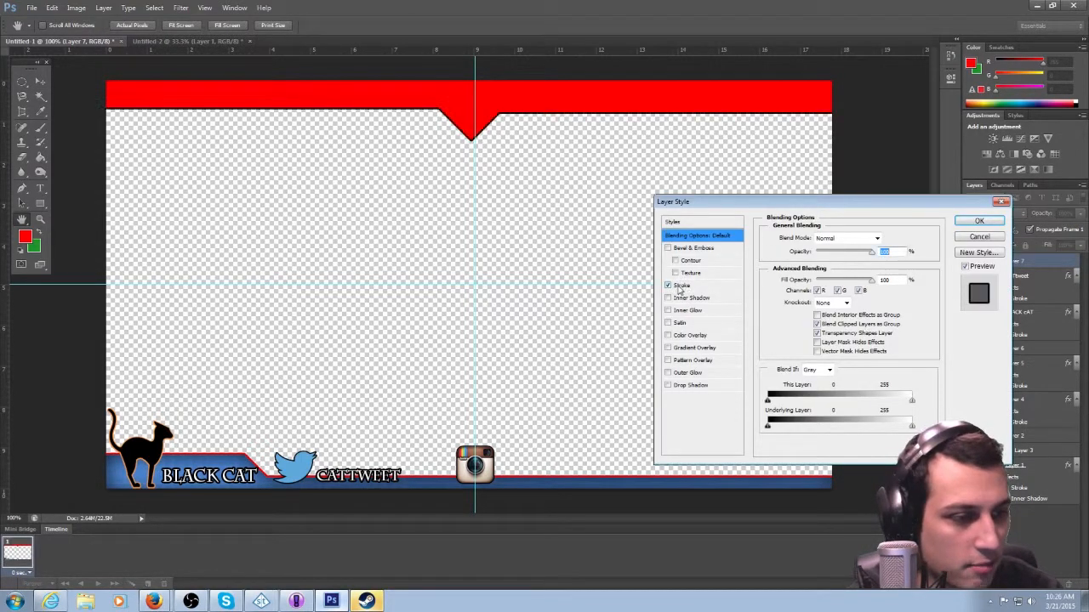
pyautogui.click(667, 286)
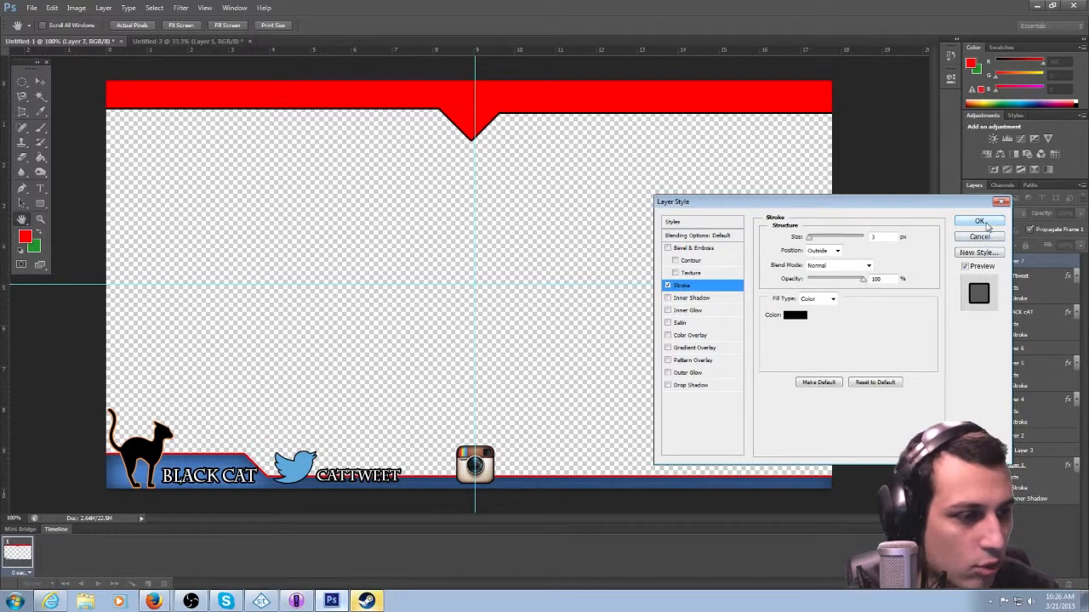
pyautogui.click(689, 299)
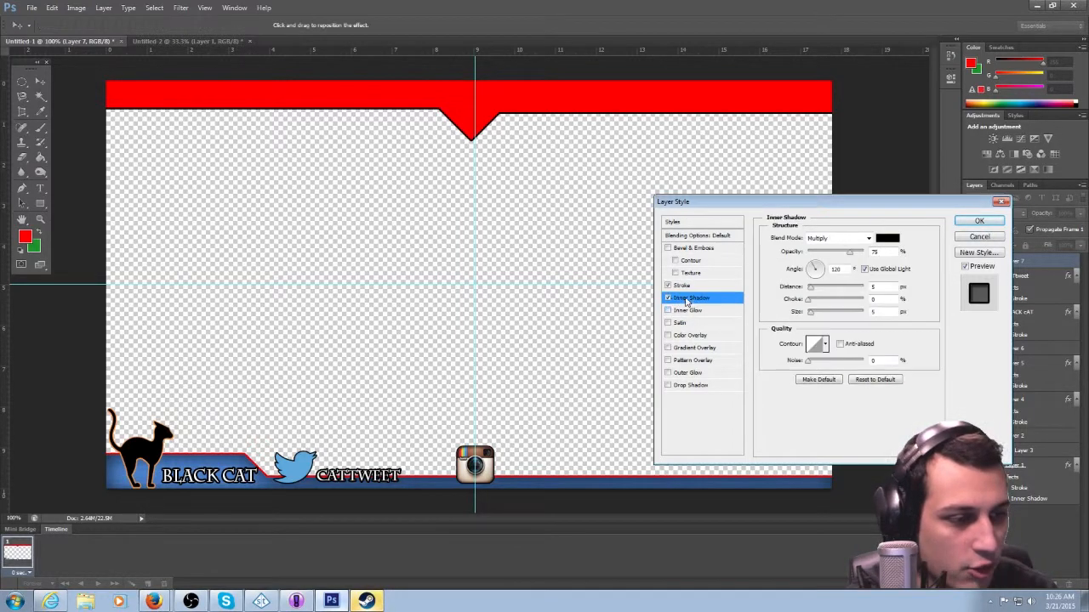
pyautogui.click(667, 299)
pyautogui.click(668, 298)
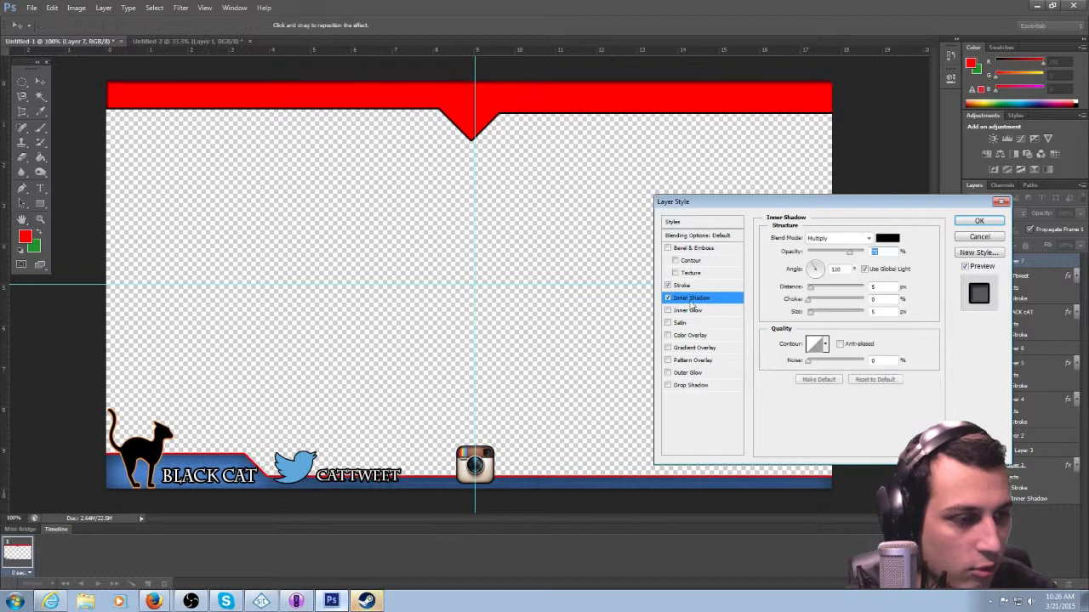
pyautogui.moveTo(810, 312); pyautogui.dragTo(822, 318)
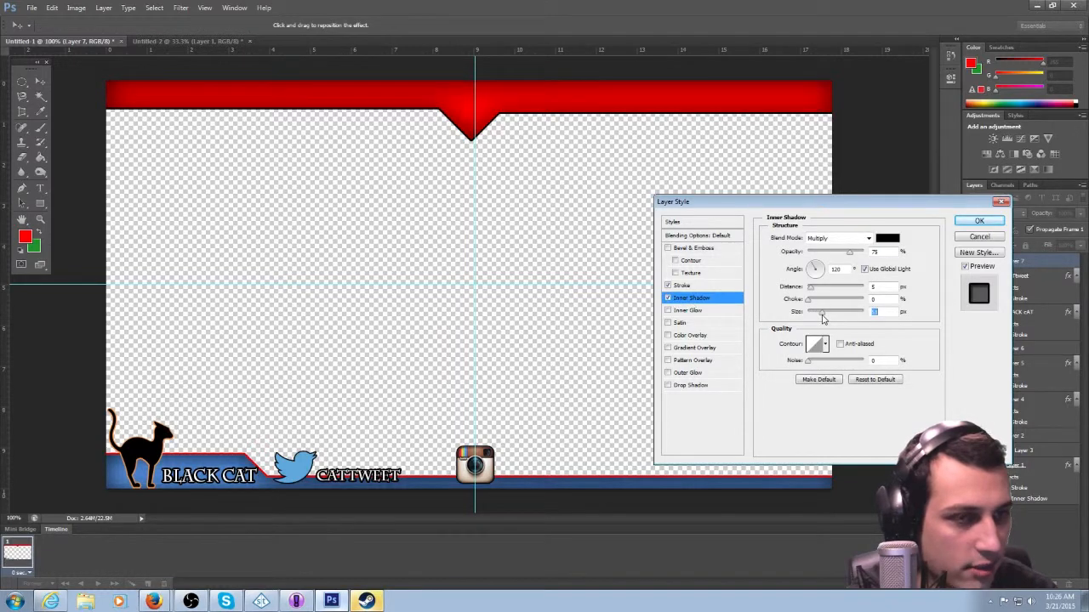
pyautogui.click(982, 222)
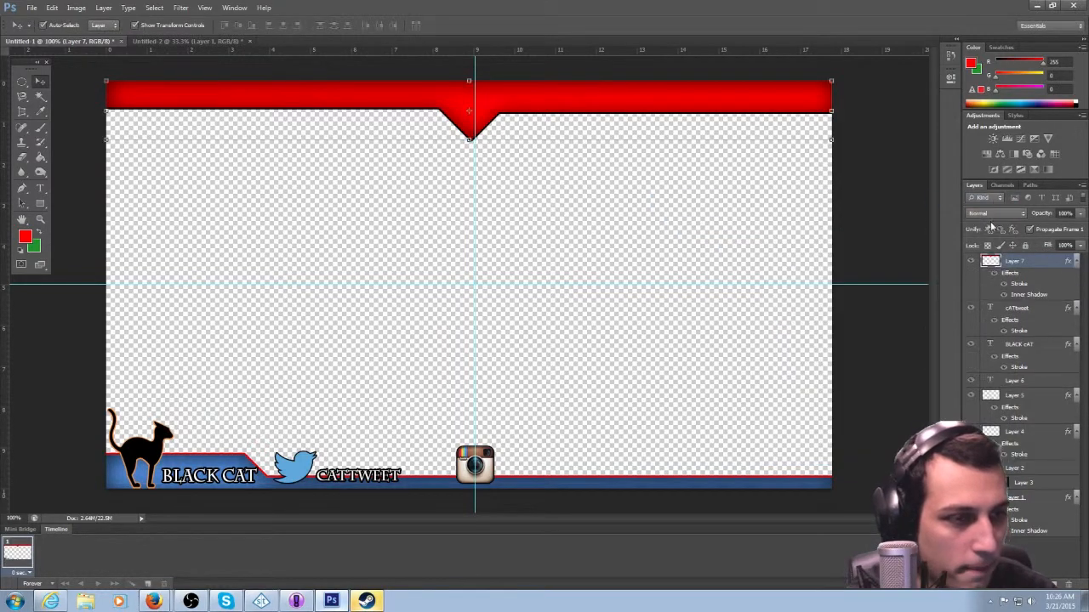
pyautogui.click(145, 182)
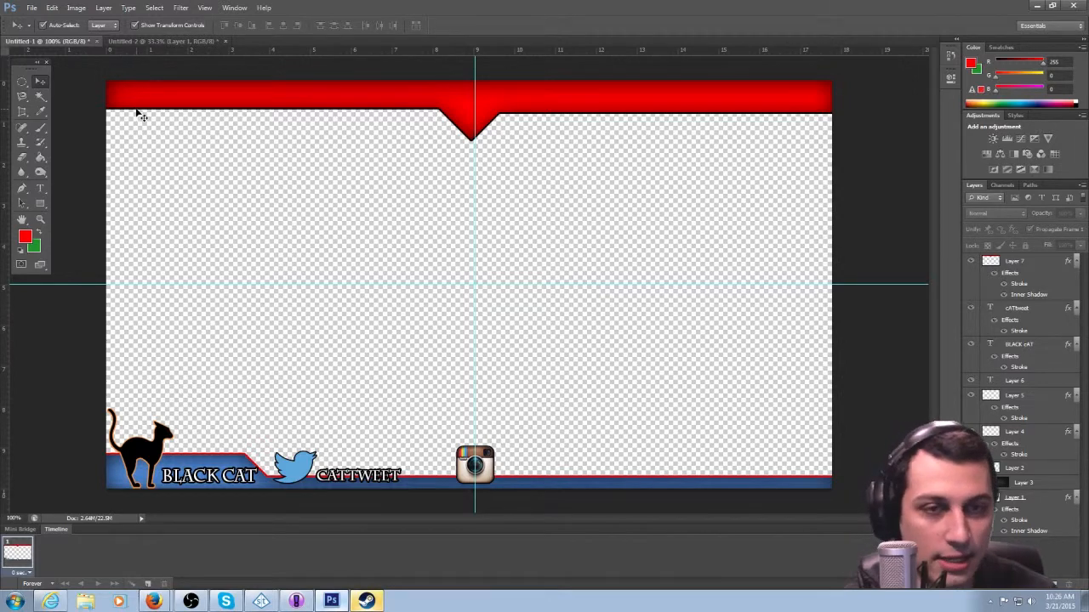
# Save the overlay as Untitled-1.png in the twitch folder, in PNG format with Smallest / Slow compression and Interlaced enabled.
pyautogui.click(30, 7)
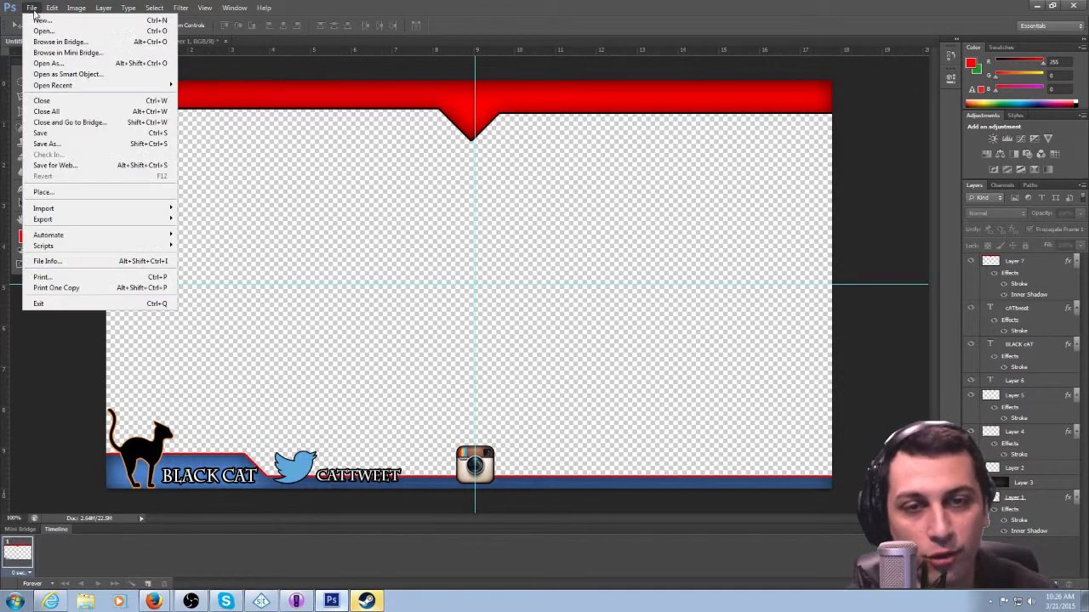
pyautogui.click(78, 149)
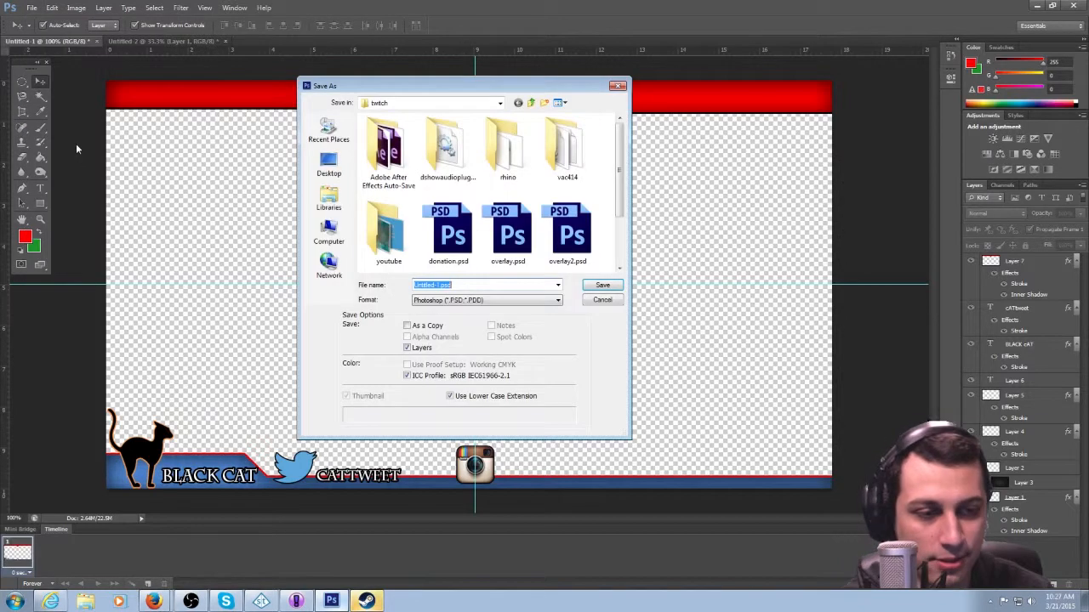
pyautogui.click(540, 302)
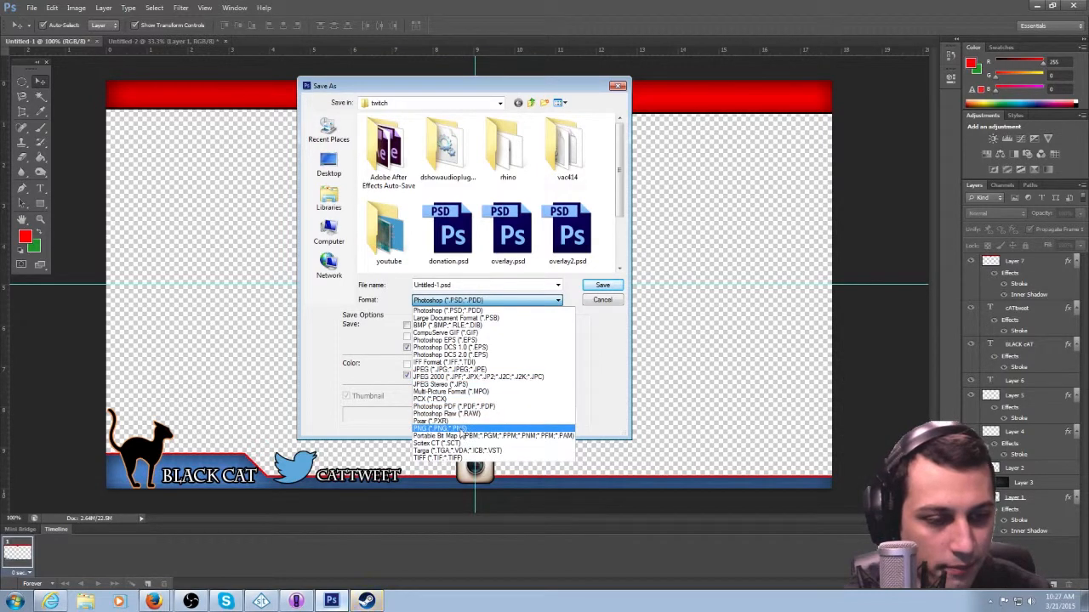
pyautogui.click(454, 429)
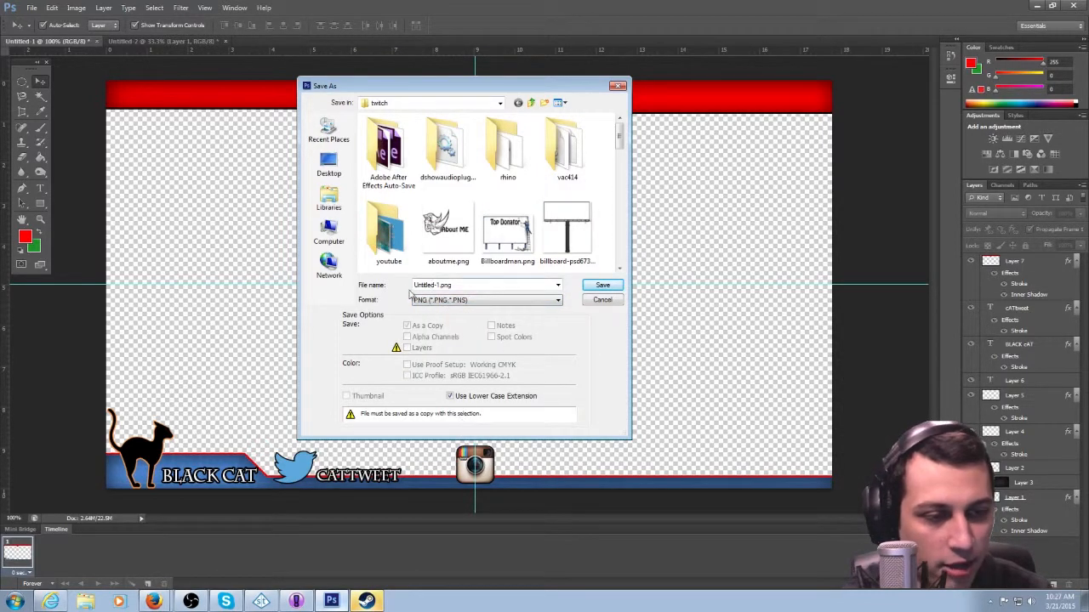
pyautogui.click(602, 286)
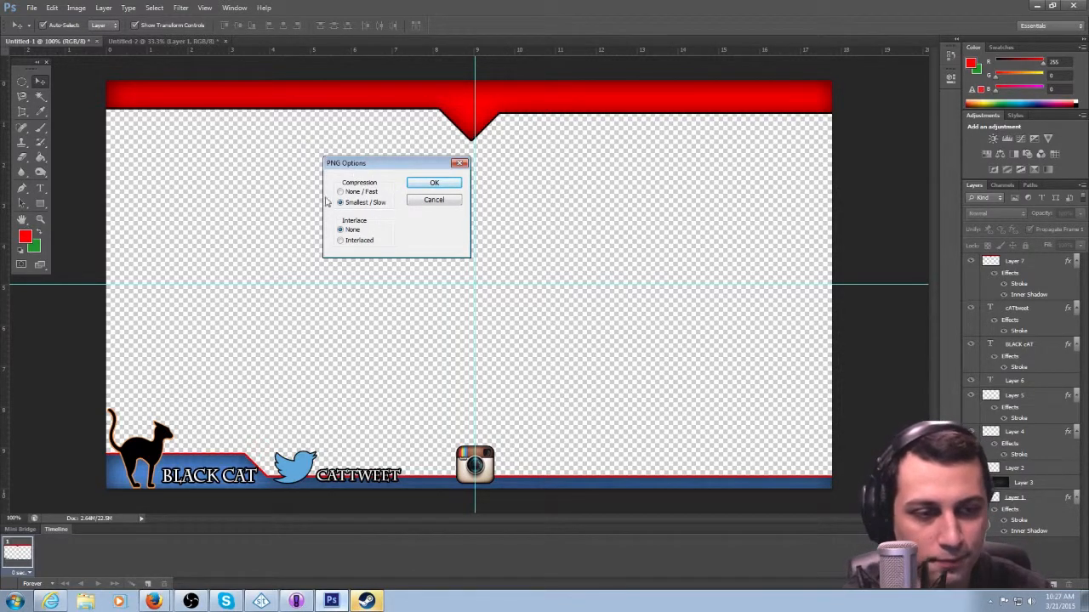
pyautogui.click(359, 242)
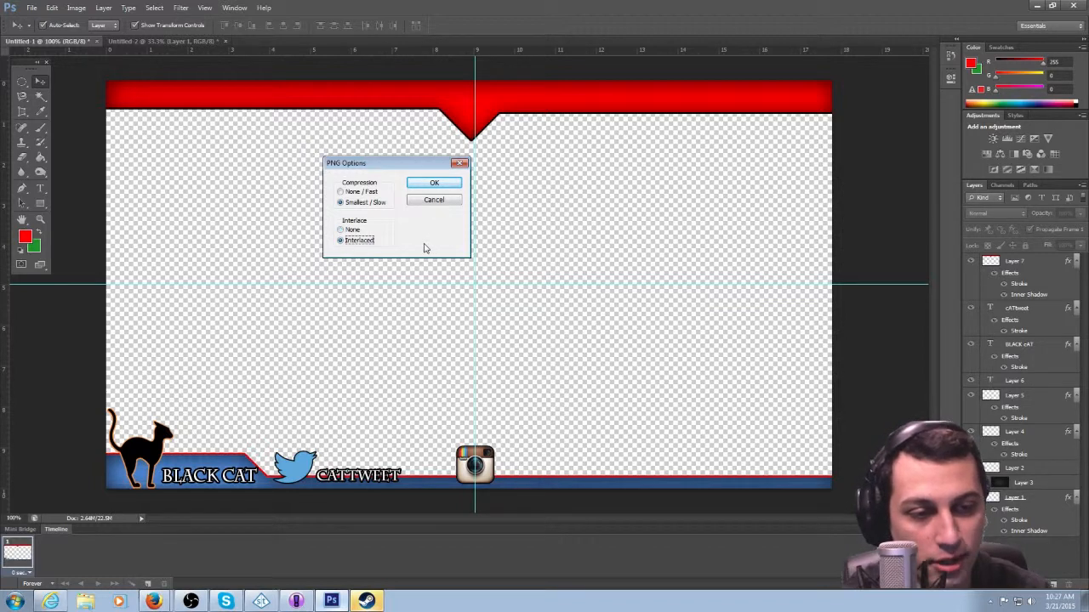
pyautogui.click(435, 185)
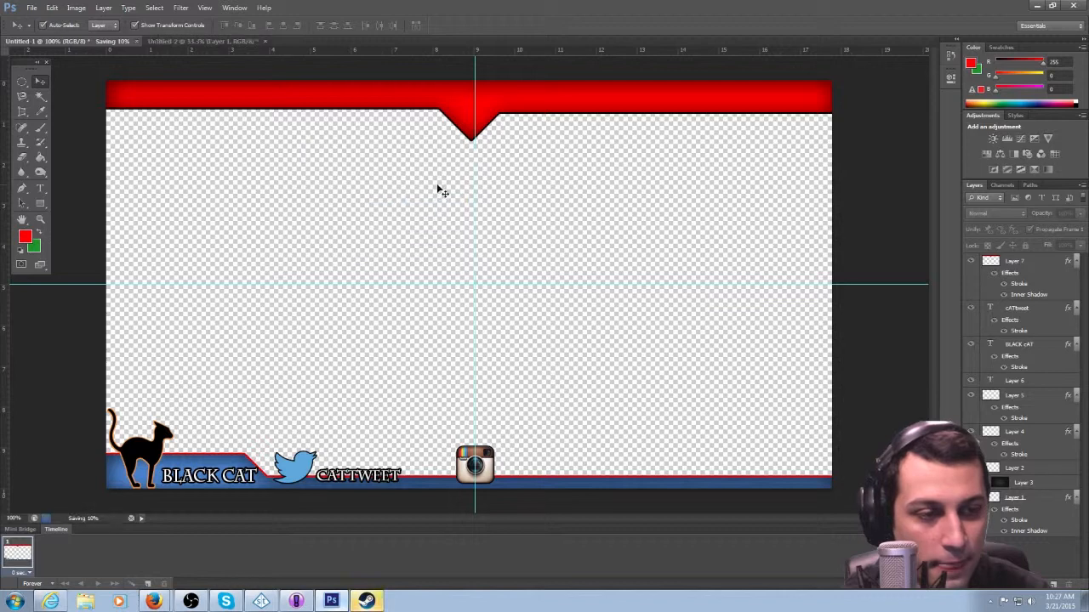
# Minimize Photoshop, launch Open Broadcaster Software from the desktop and select the record scene.
pyautogui.click(1037, 9)
pyautogui.click(1039, 7)
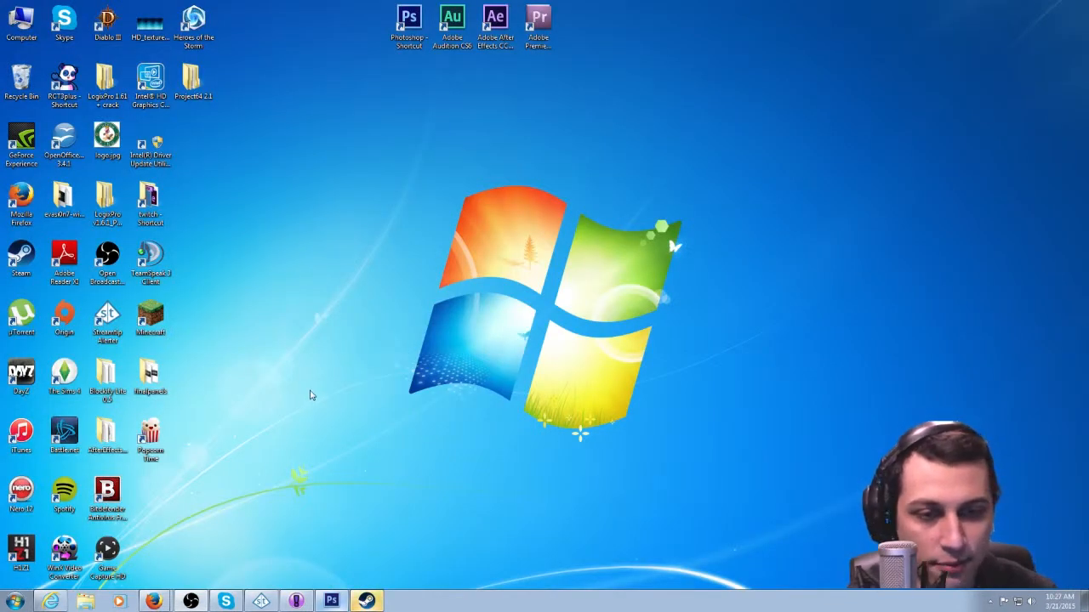
pyautogui.doubleClick(116, 264)
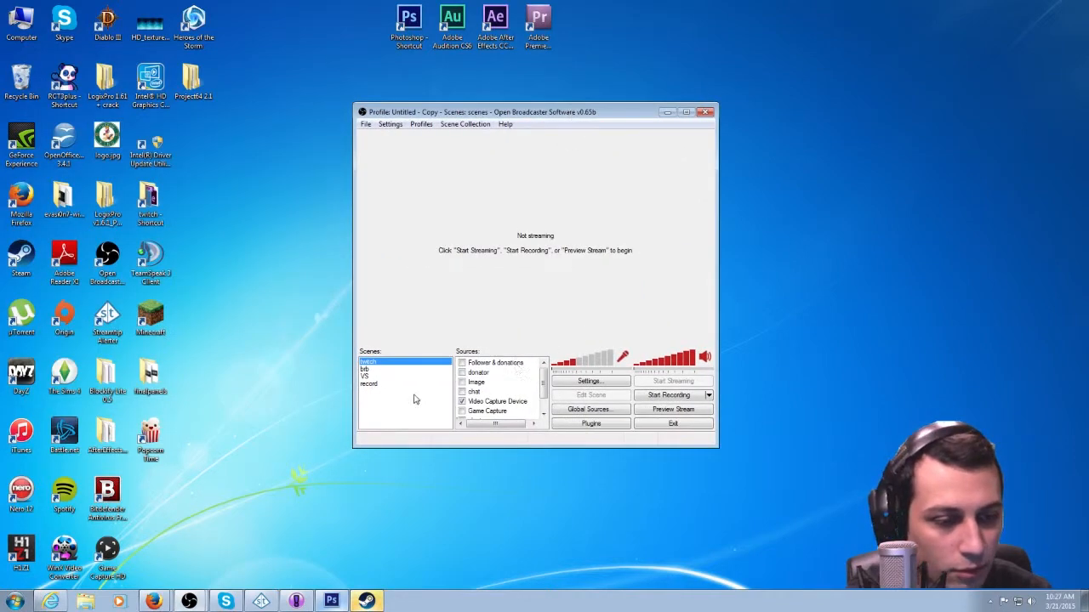
pyautogui.rightClick(403, 405)
pyautogui.click(372, 385)
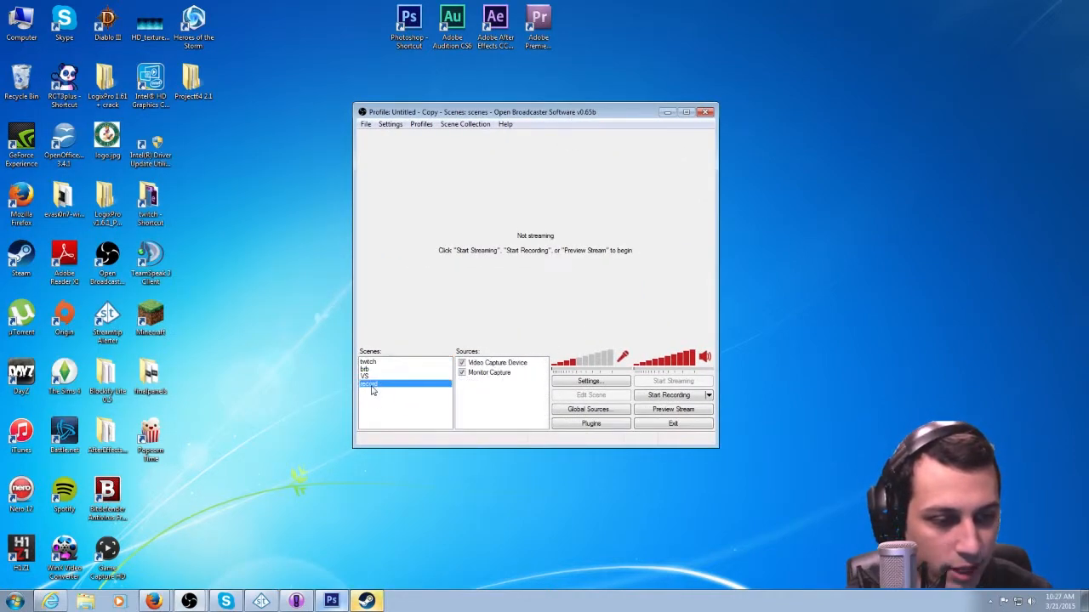
# Delete the Monitor Capture and Video Capture Device sources from the record scene, confirming each removal.
pyautogui.click(496, 375)
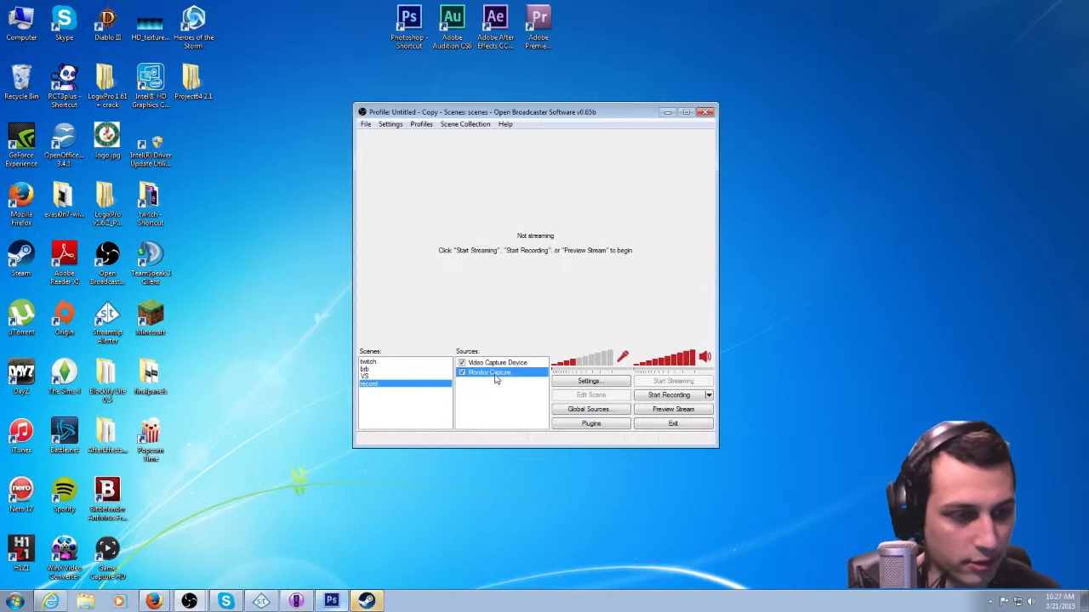
pyautogui.press('Delete')
pyautogui.click(568, 339)
pyautogui.click(498, 362)
pyautogui.press('Delete')
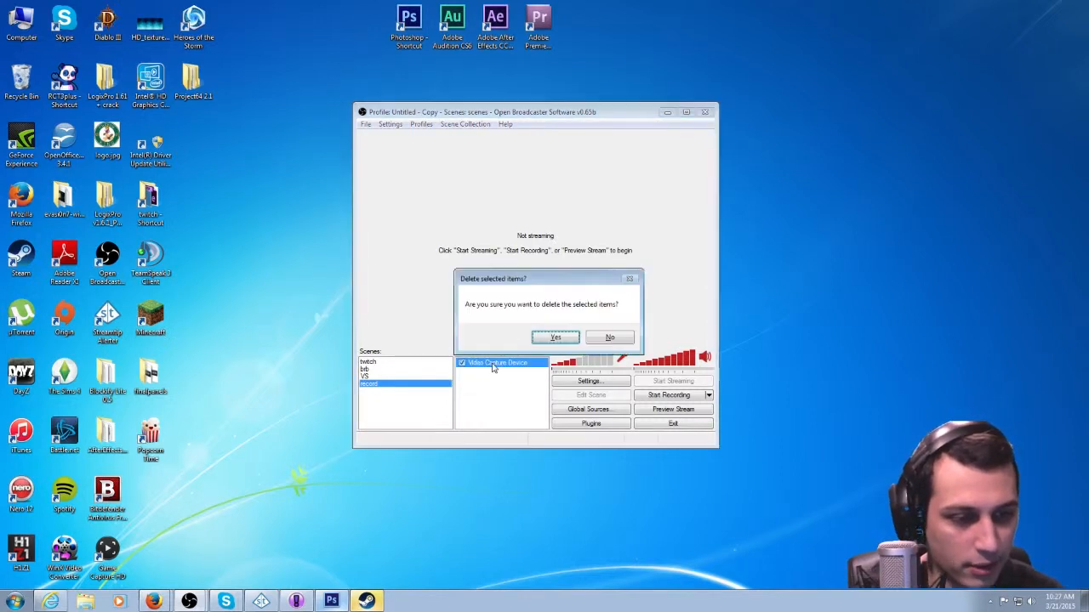
pyautogui.click(558, 340)
# Widen and reposition the Open Broadcaster Software window and start the stream preview.
pyautogui.moveTo(721, 240); pyautogui.dragTo(836, 240)
pyautogui.moveTo(623, 116); pyautogui.dragTo(556, 58)
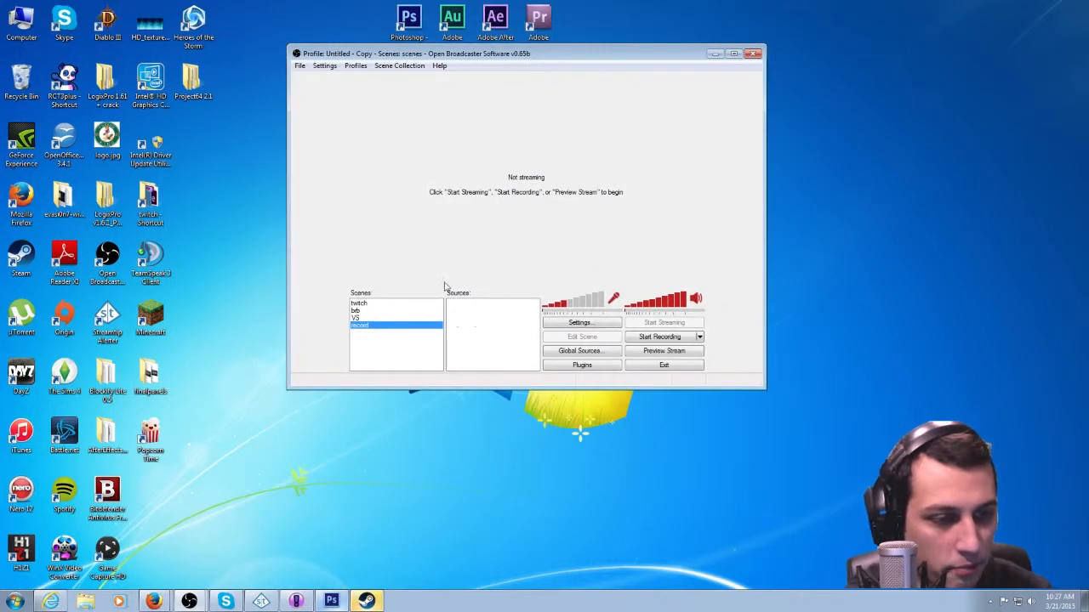
pyautogui.click(644, 353)
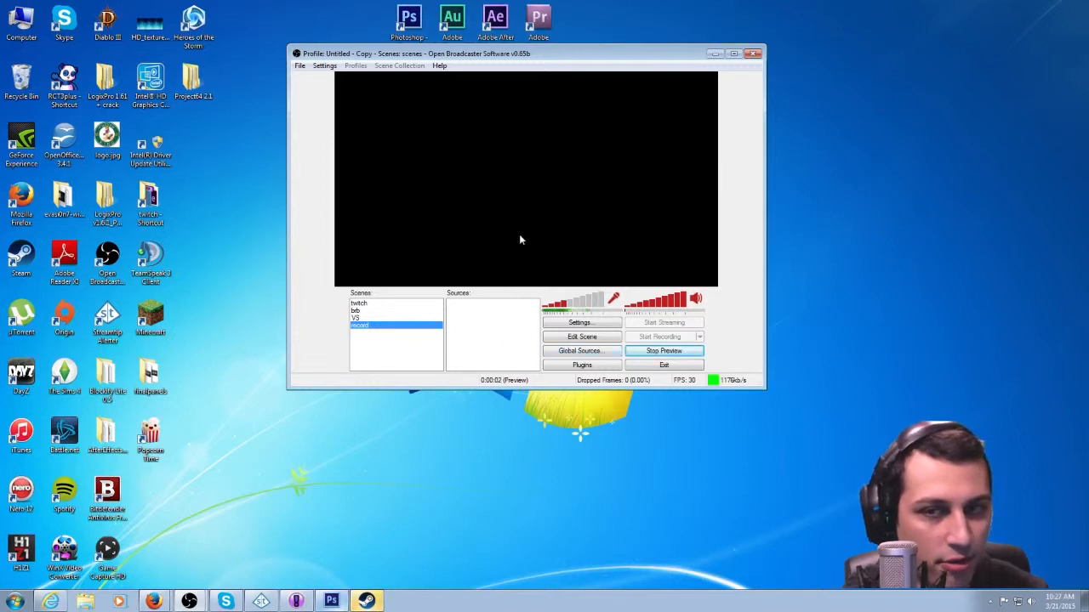
# Add an image source named overlay to the record scene, using Untitled-1.png from the D:\twitch folder.
pyautogui.rightClick(500, 334)
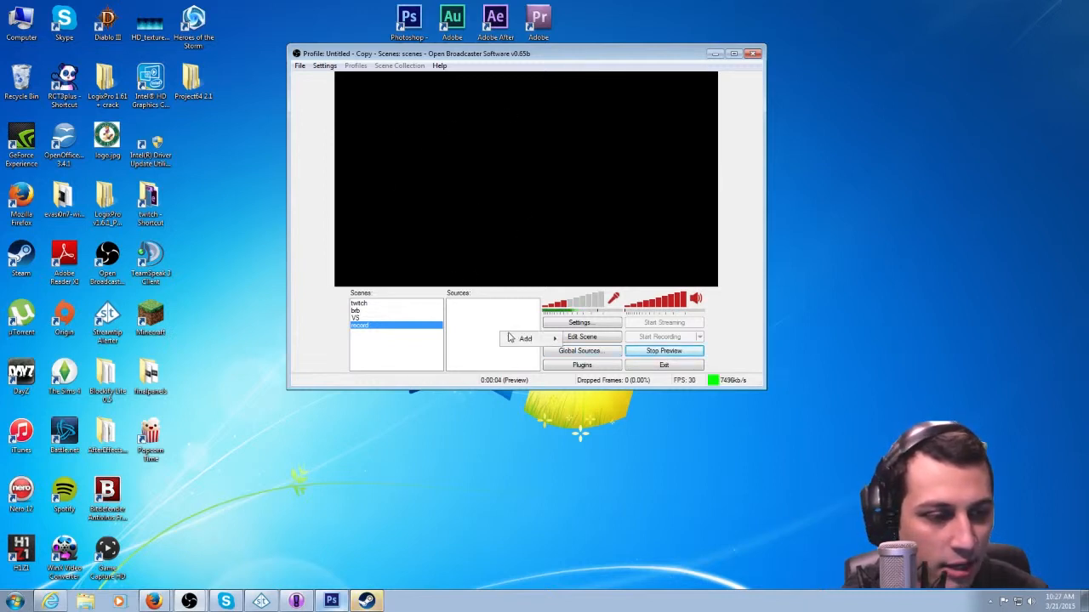
pyautogui.moveTo(519, 339)
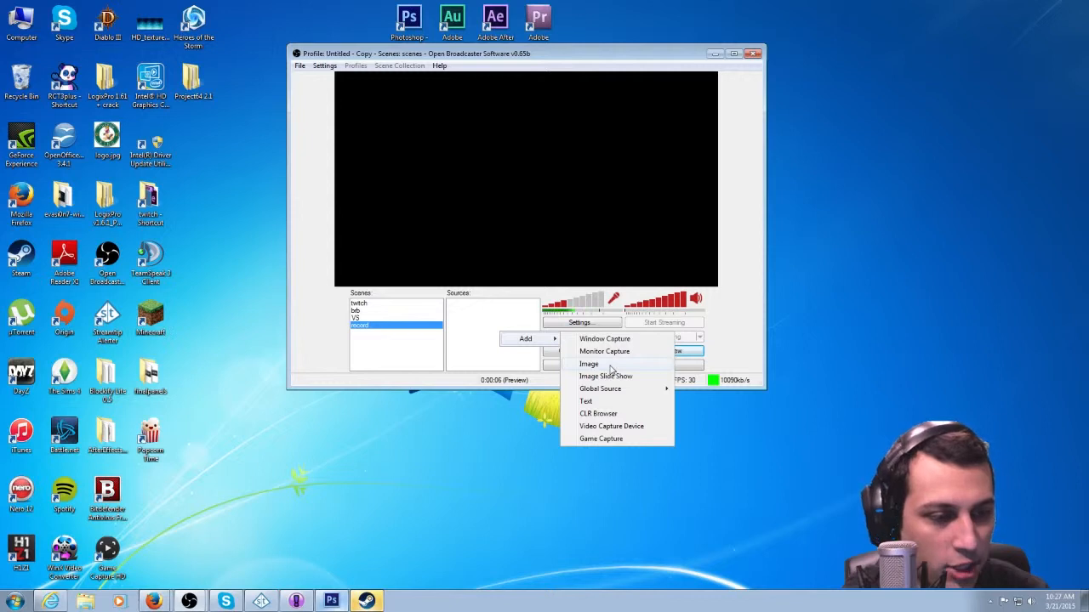
pyautogui.click(609, 365)
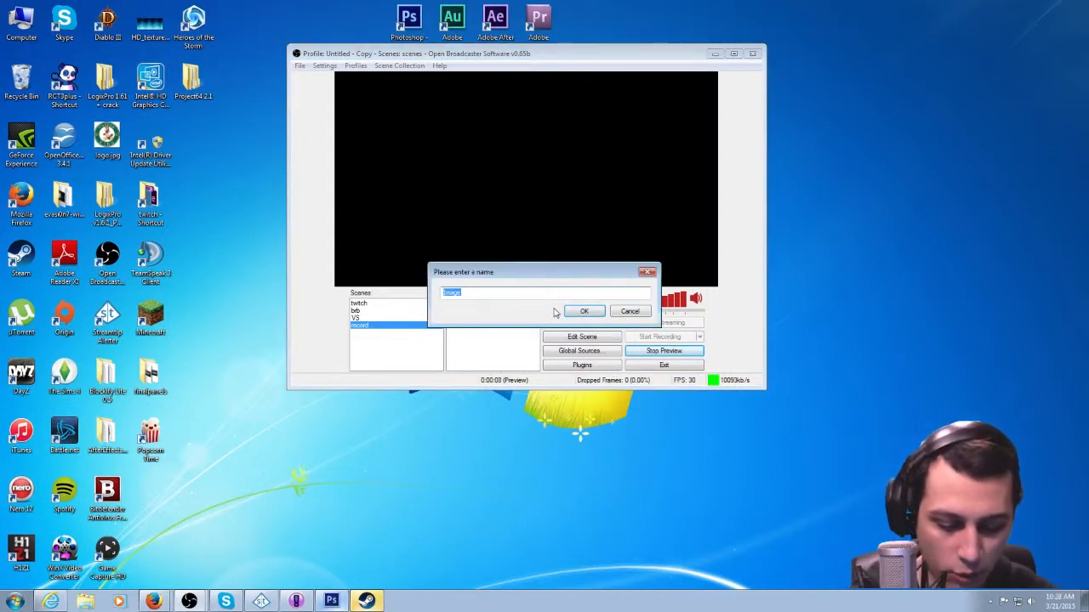
pyautogui.write('overlay')
pyautogui.press('Return')
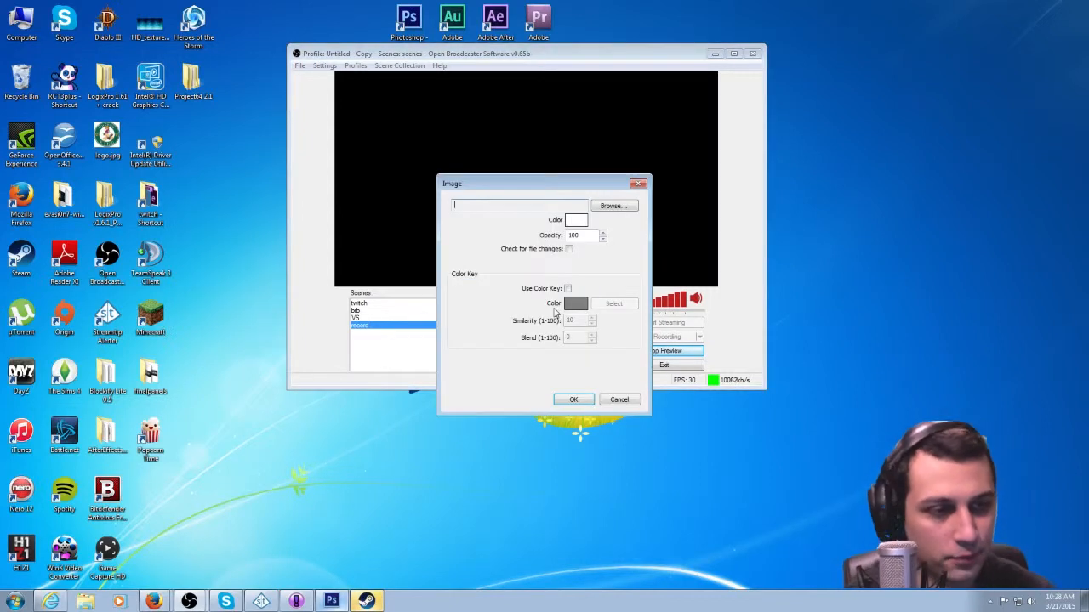
pyautogui.click(612, 205)
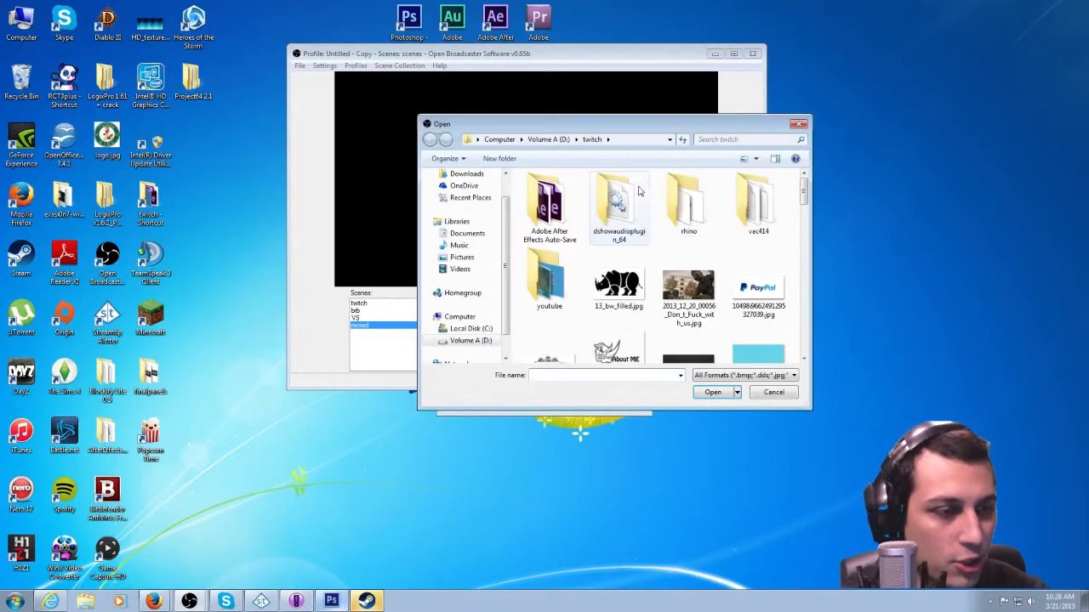
pyautogui.moveTo(805, 194); pyautogui.dragTo(810, 321)
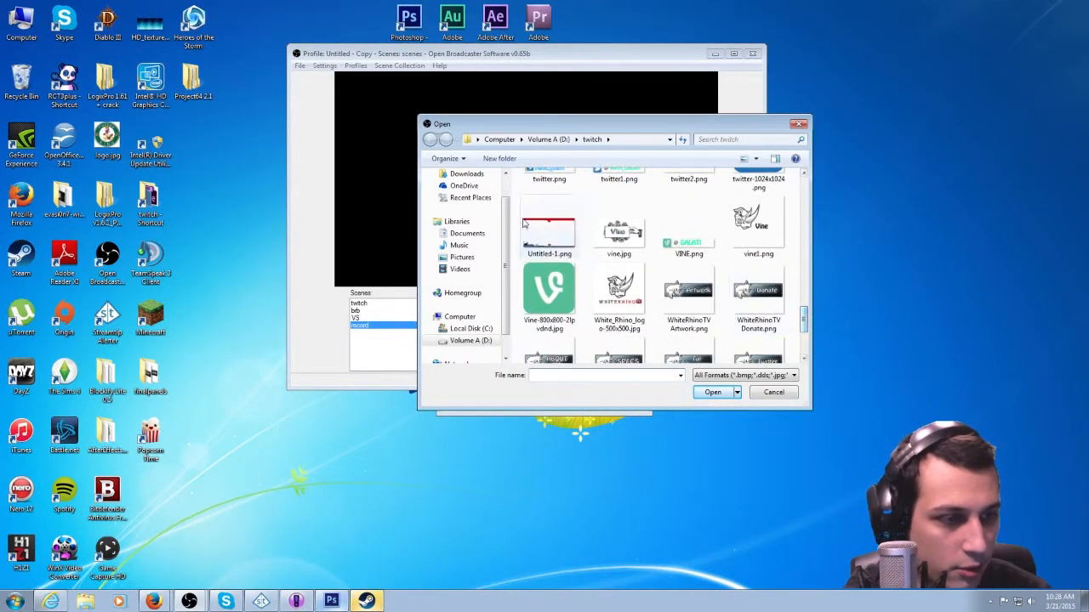
pyautogui.doubleClick(549, 231)
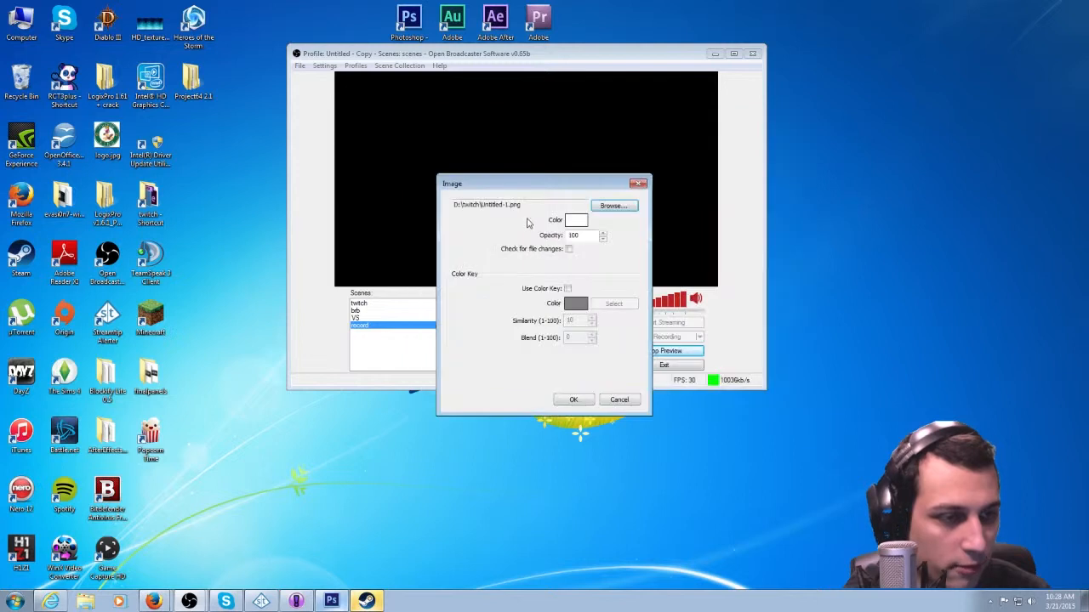
pyautogui.click(573, 399)
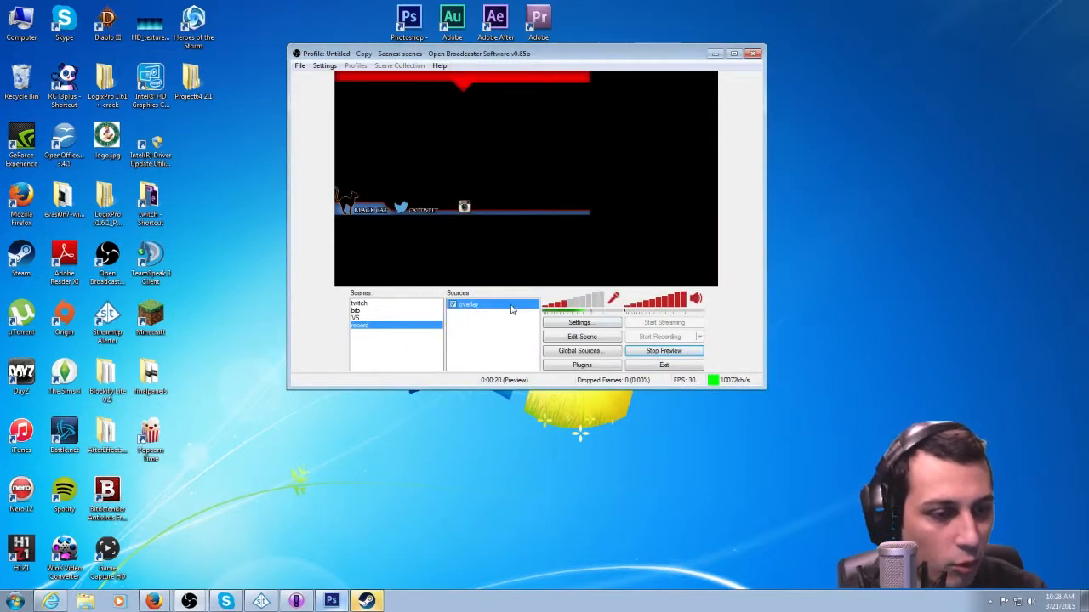
# Fit the overlay source to the screen, check the preview with the window maximized and restore the window size.
pyautogui.rightClick(511, 306)
pyautogui.click(555, 255)
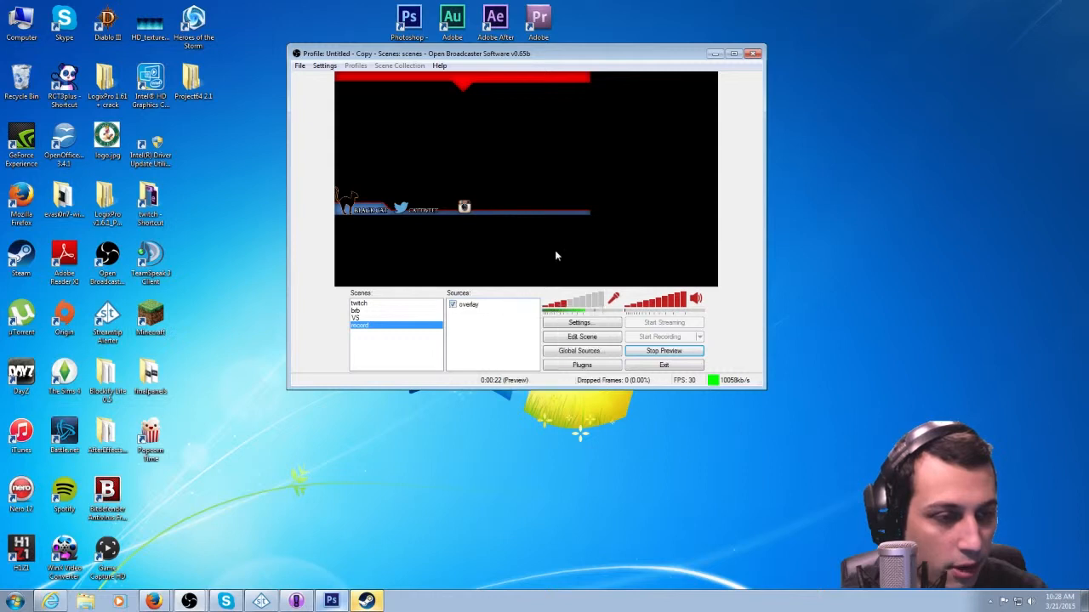
pyautogui.rightClick(556, 255)
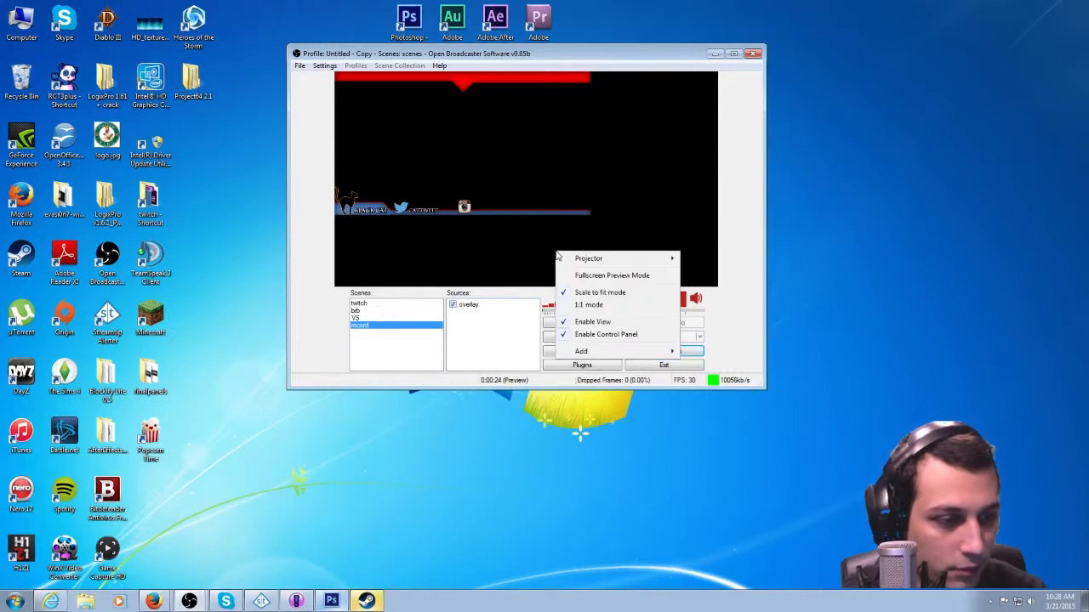
pyautogui.click(507, 306)
pyautogui.rightClick(513, 309)
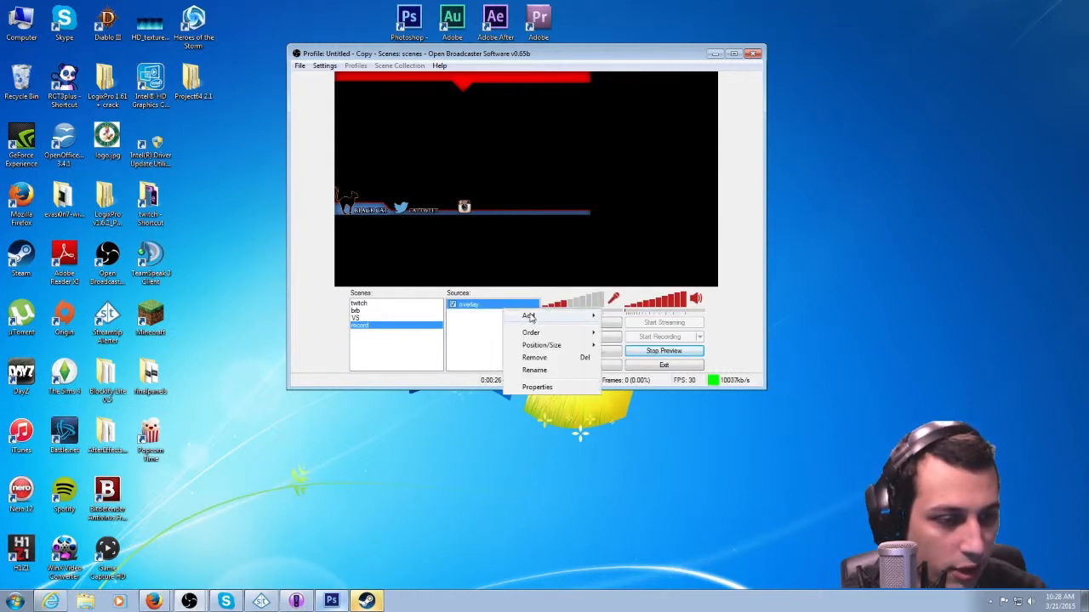
pyautogui.moveTo(560, 348)
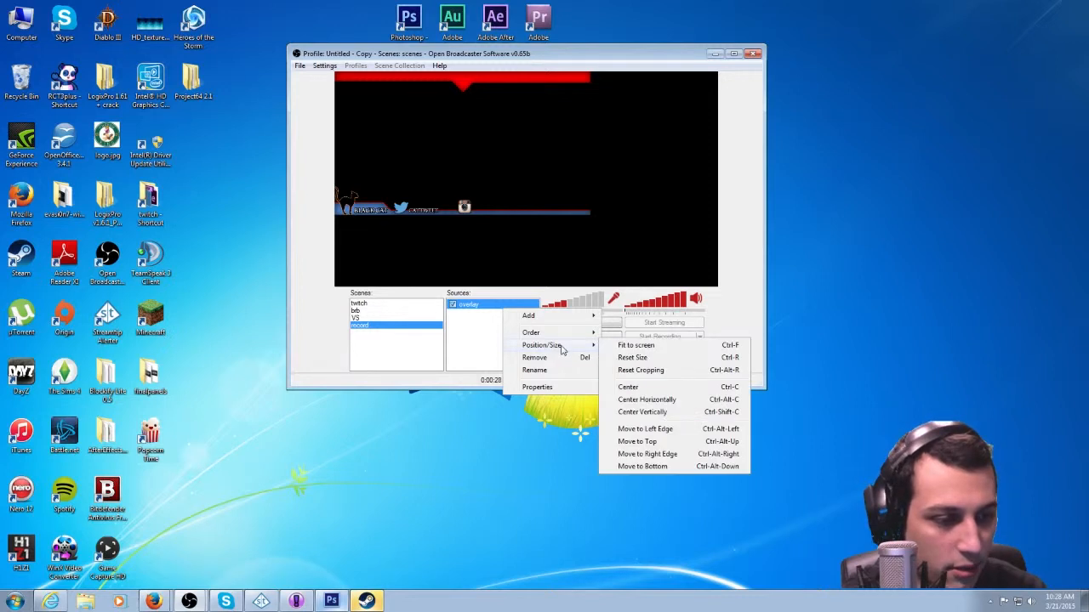
pyautogui.click(629, 346)
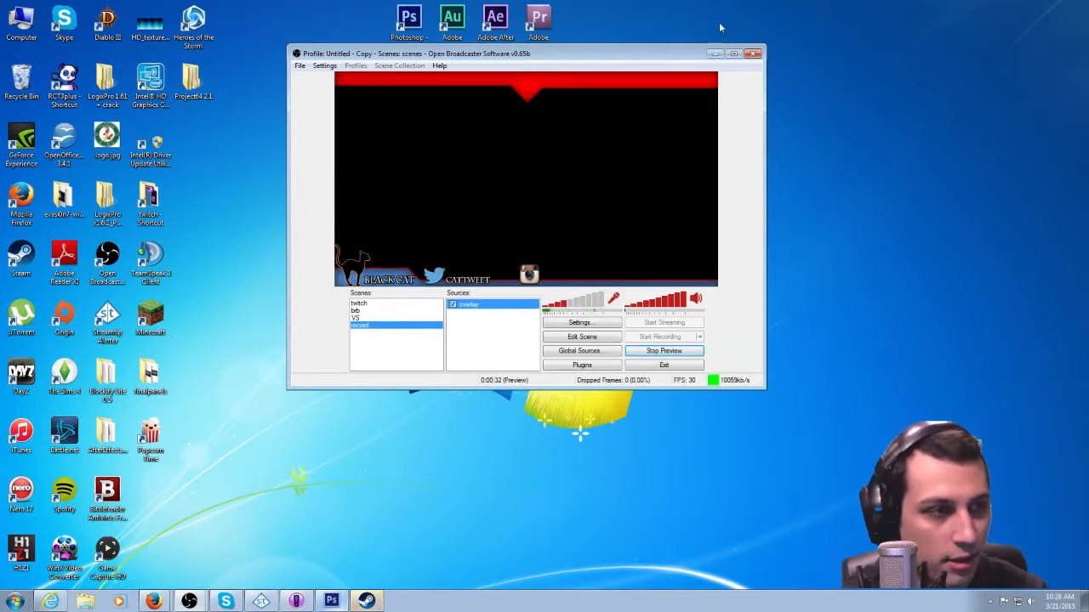
pyautogui.click(734, 54)
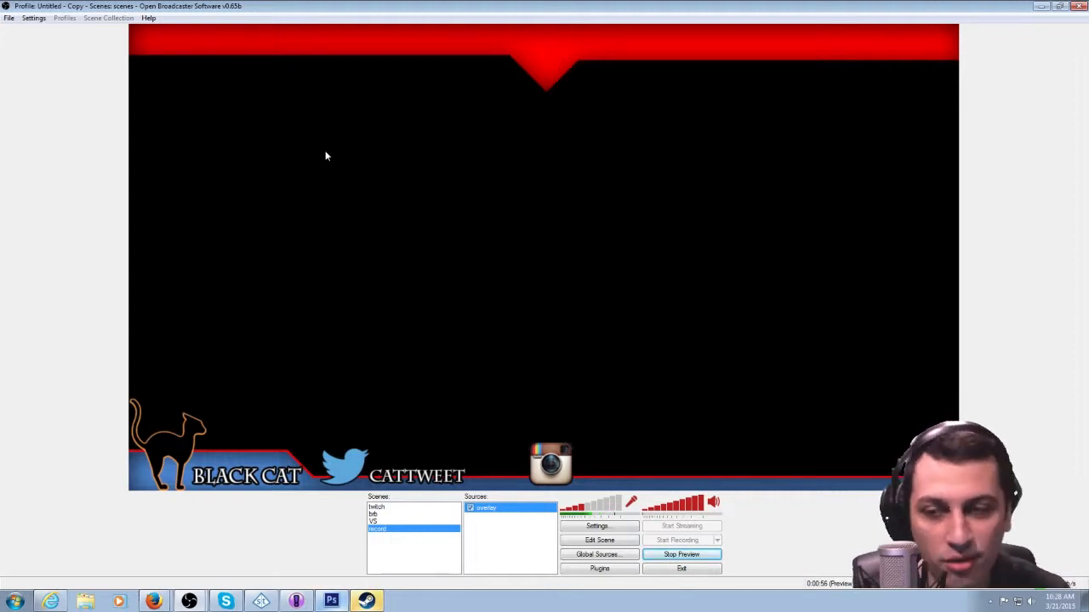
pyautogui.click(1061, 6)
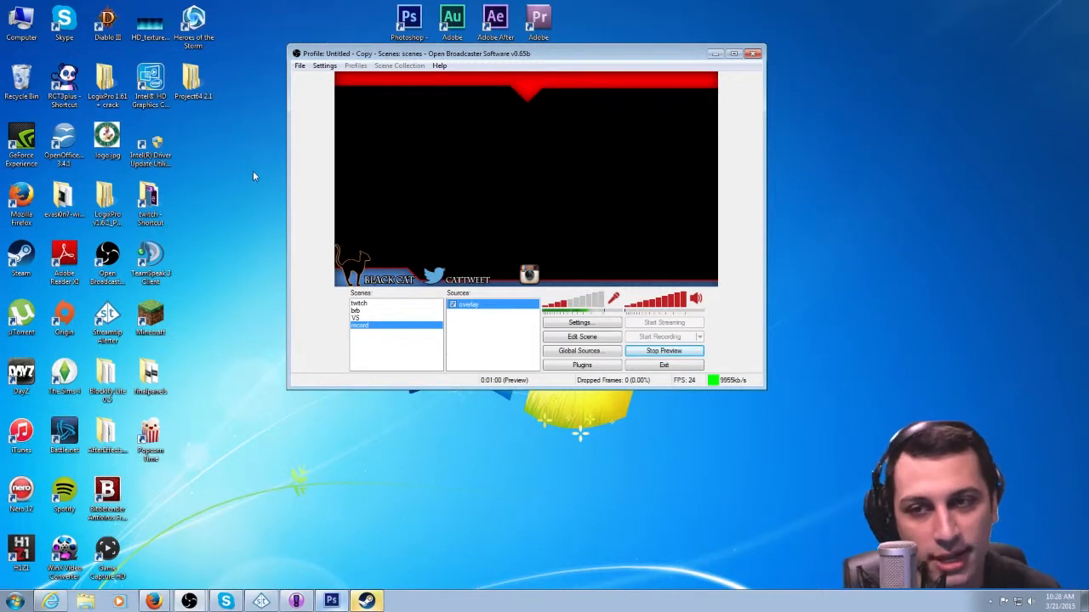